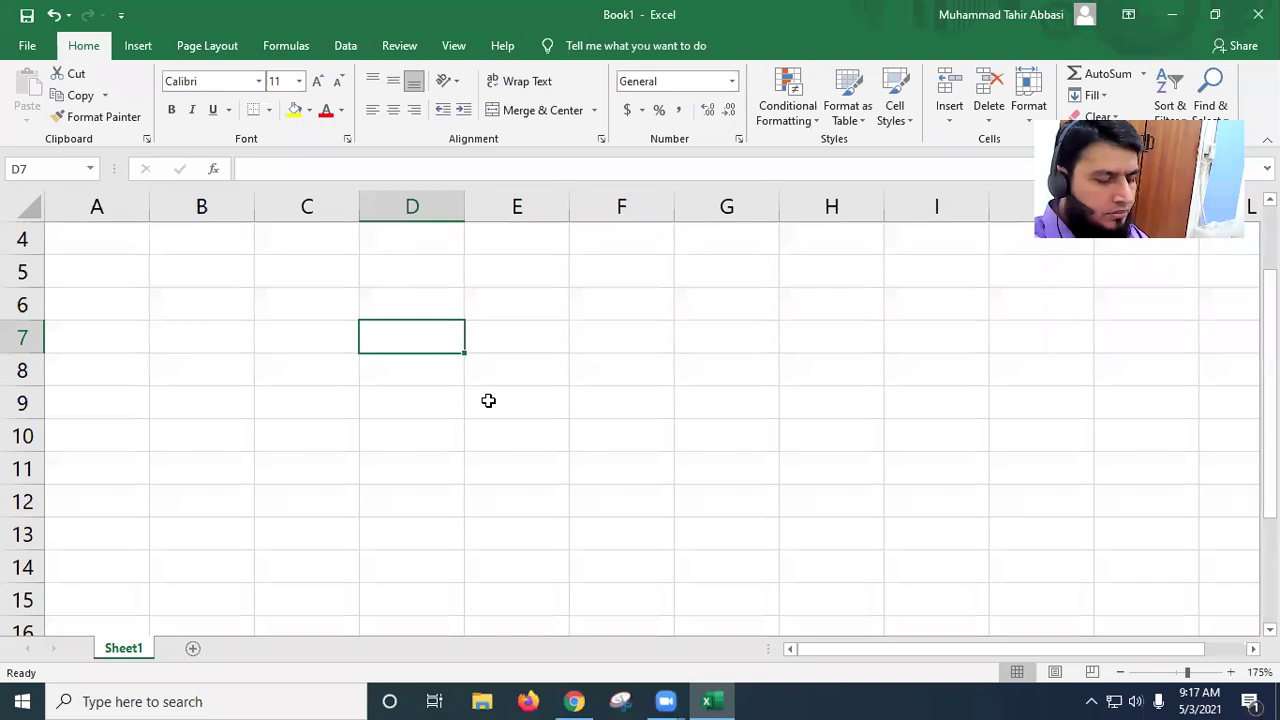
Step: Enter the headers Name in D7 and Sub-1 in E7, and extend the subject series across to Sub-3 in G7
type("me")
key("Tab")
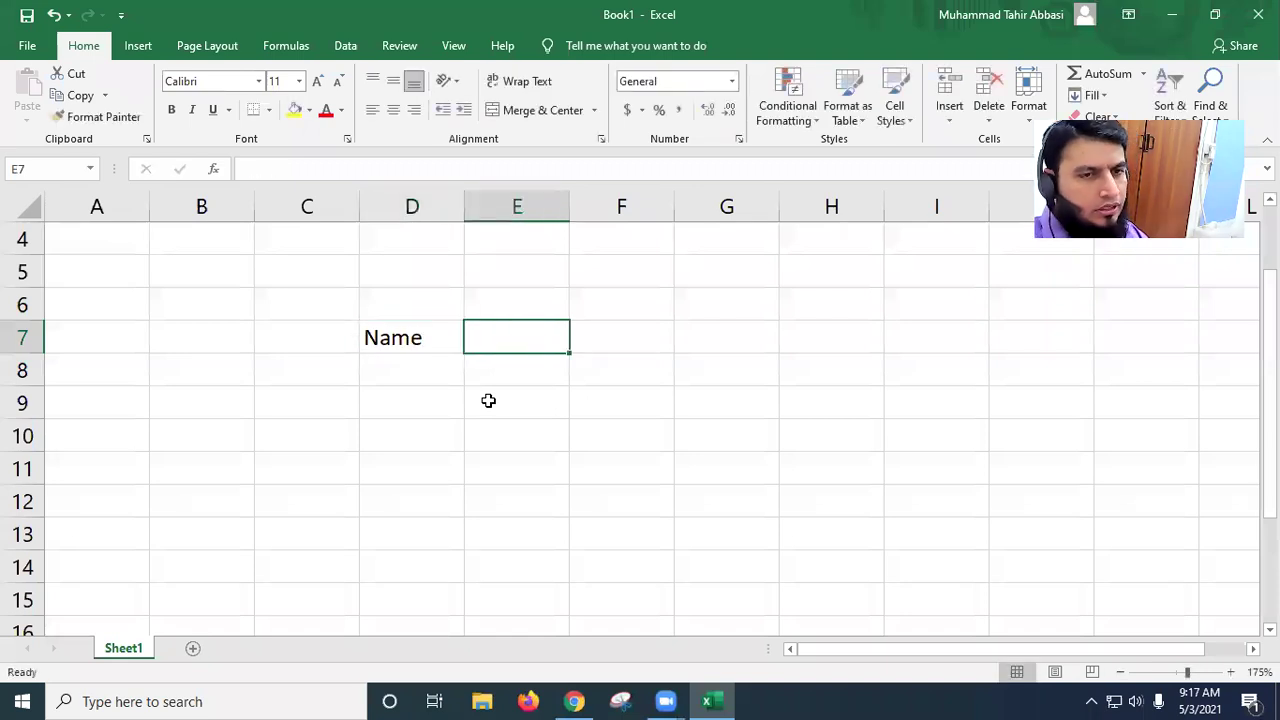
type("su")
key("BackSpace")
type("Sub-1")
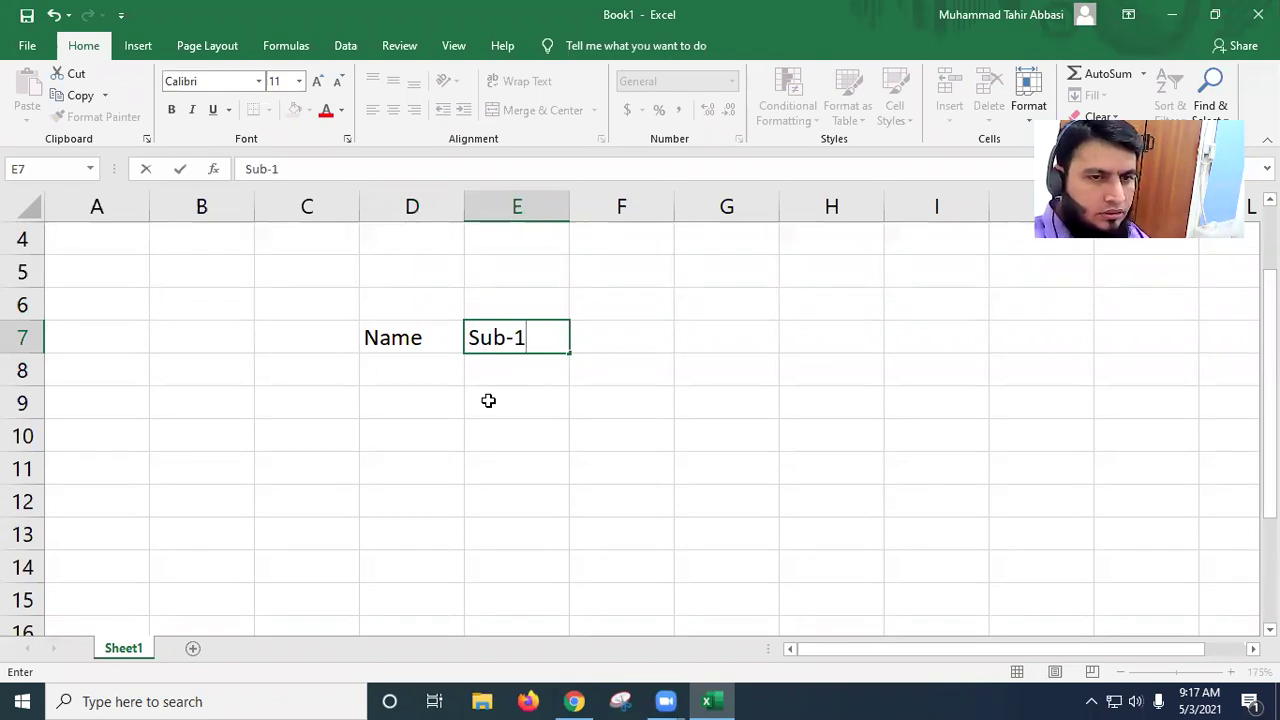
key("Tab")
left_click(503, 333)
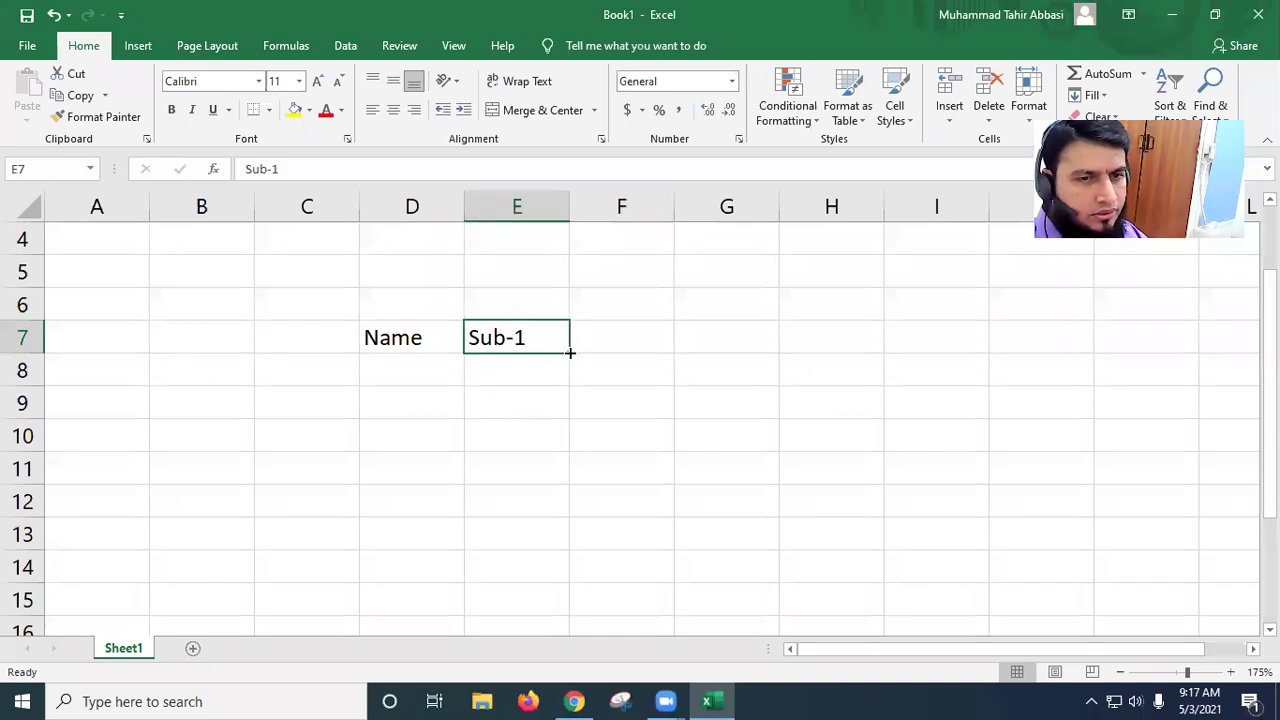
left_click_drag(570, 352, 748, 351)
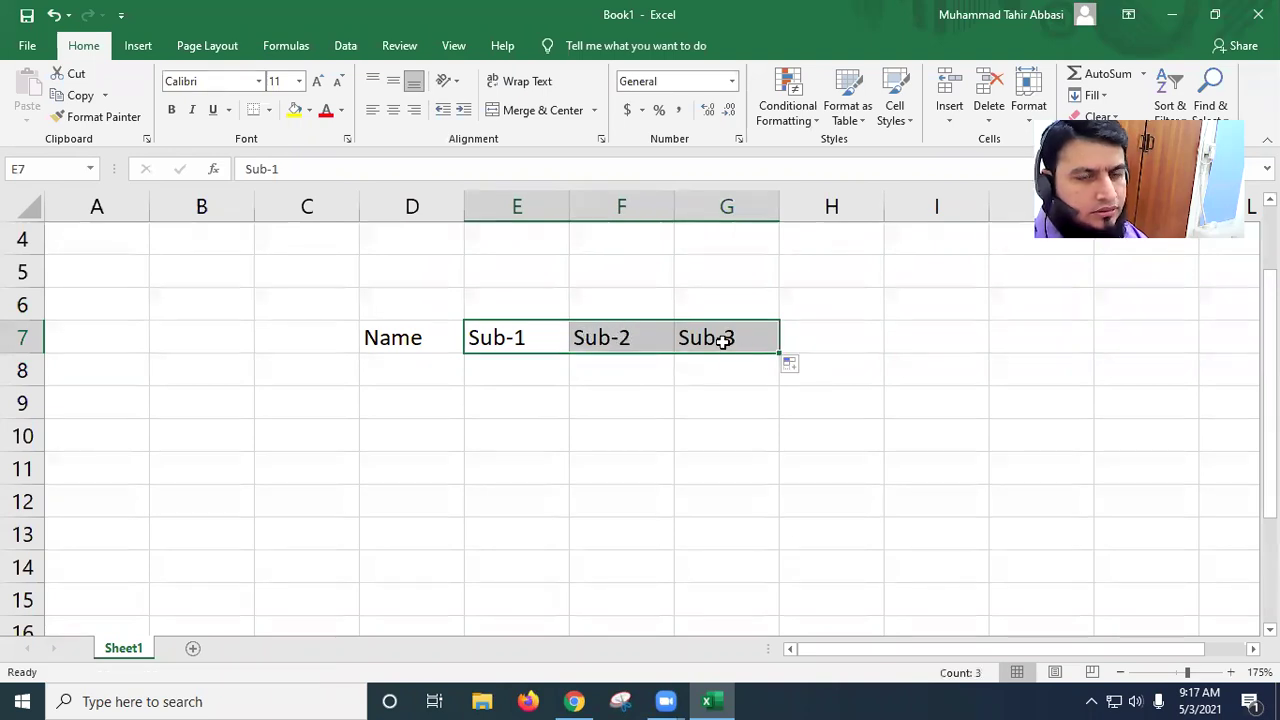
Step: Enter the headers obt-marks, %age, status and grades in cells H7 to K7
left_click(820, 335)
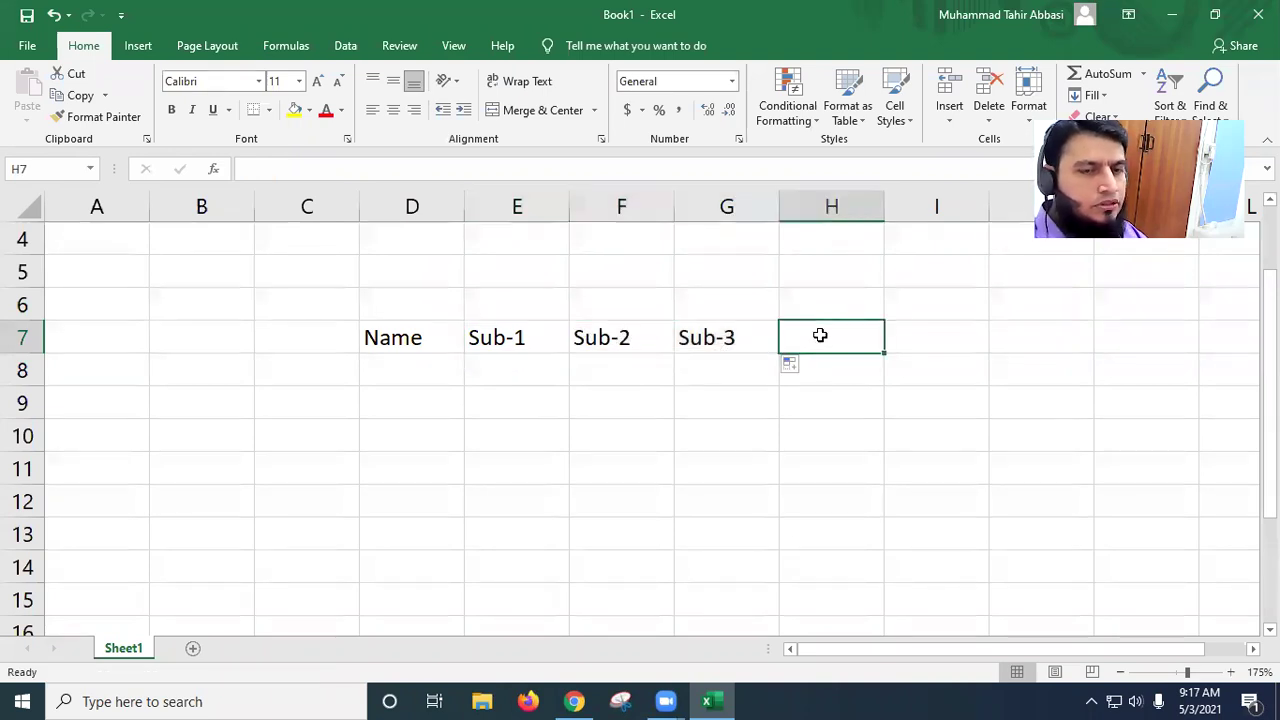
type("obt-marks")
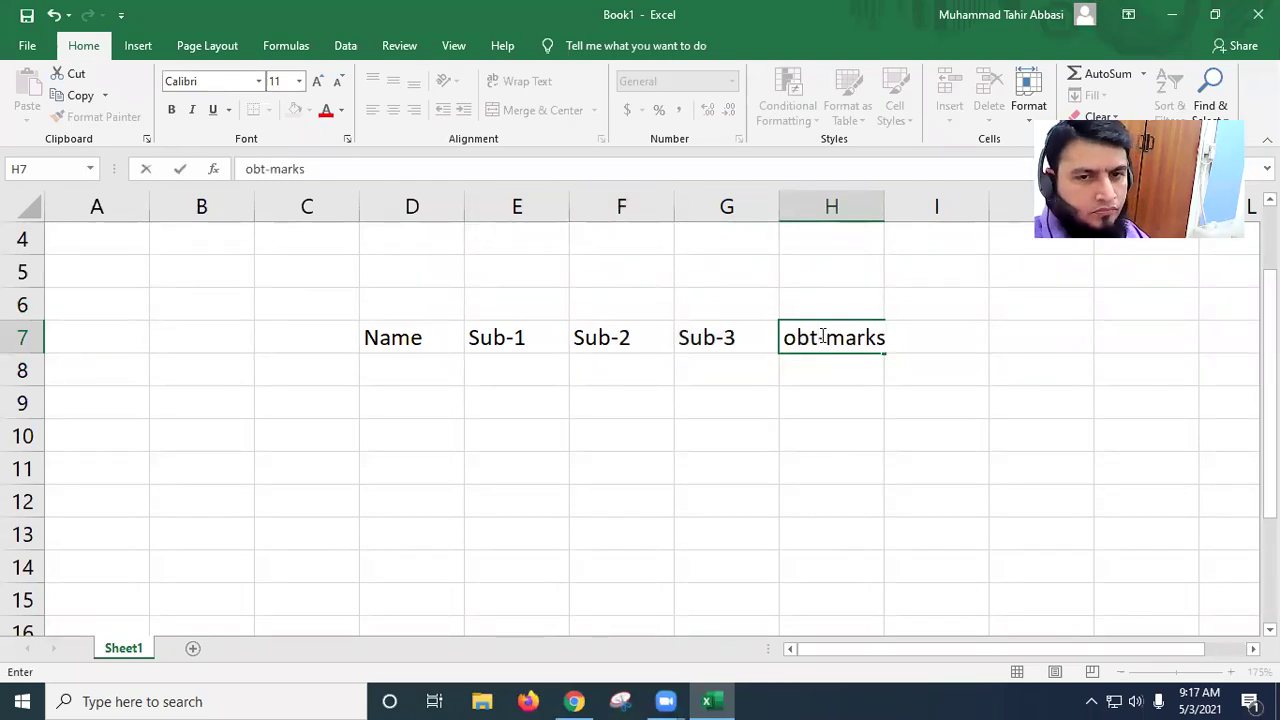
key("Tab")
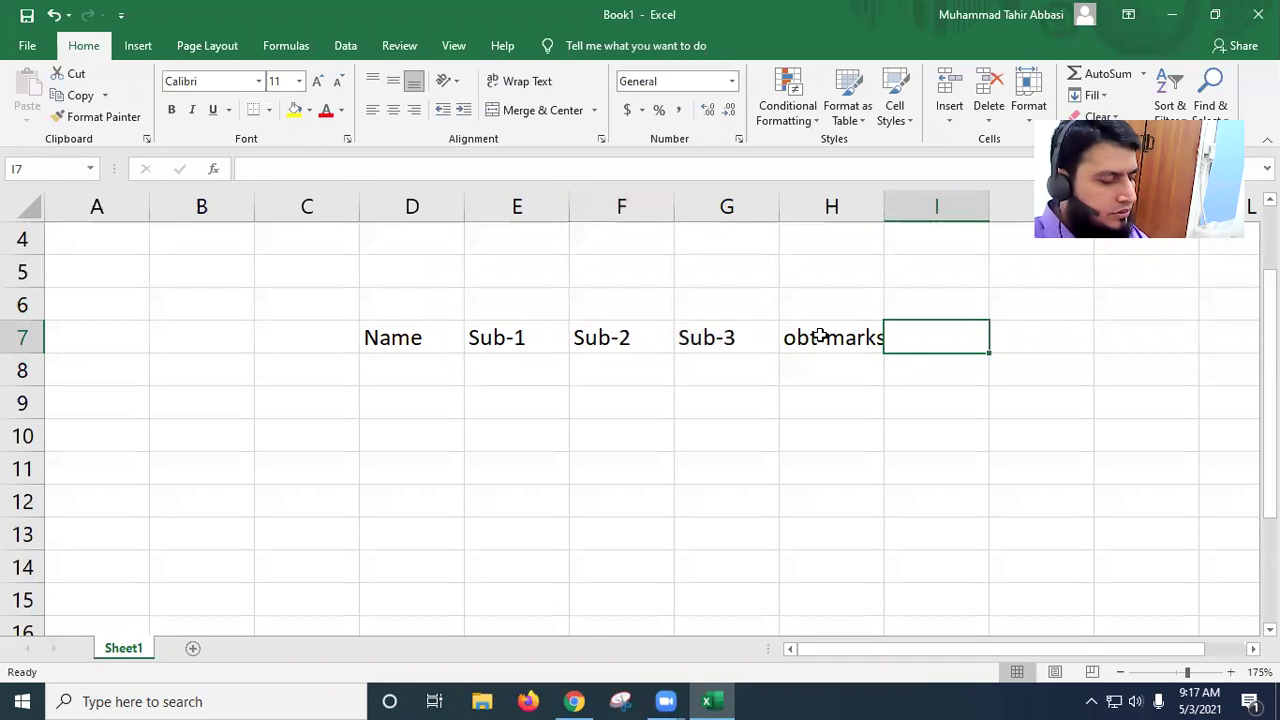
type("%age")
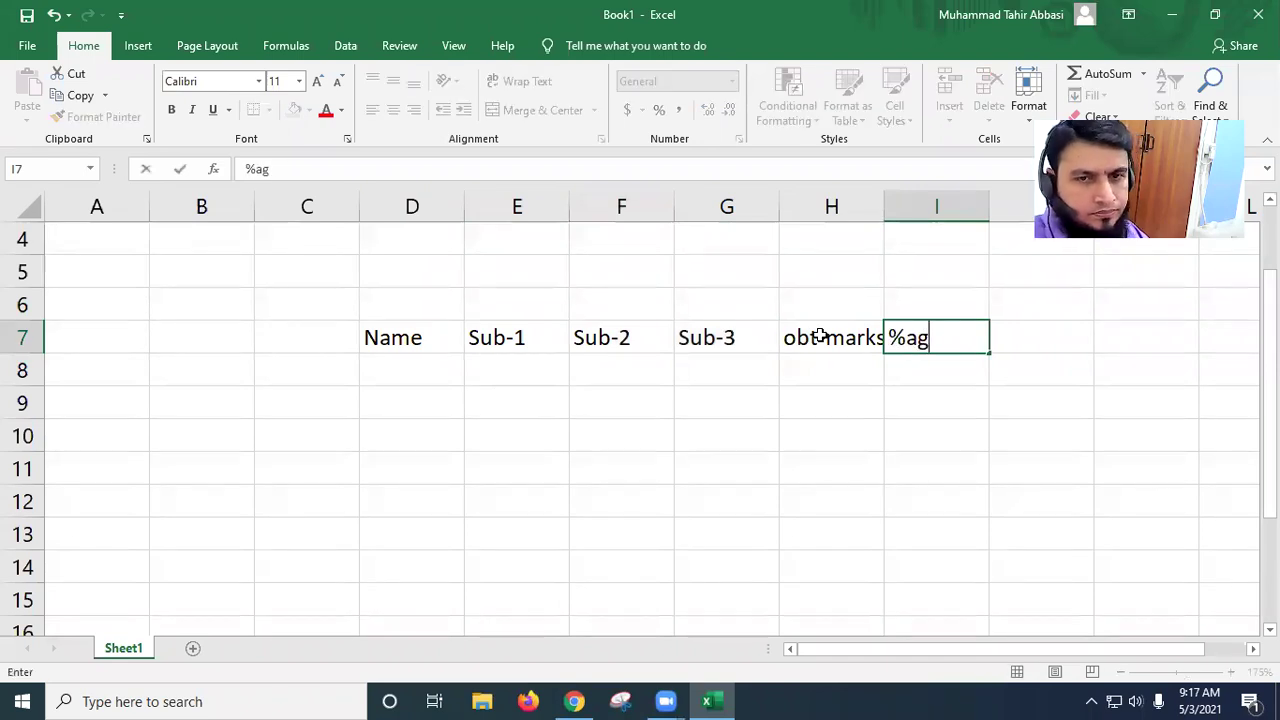
key("Tab")
type("status")
key("Tab")
type("grades")
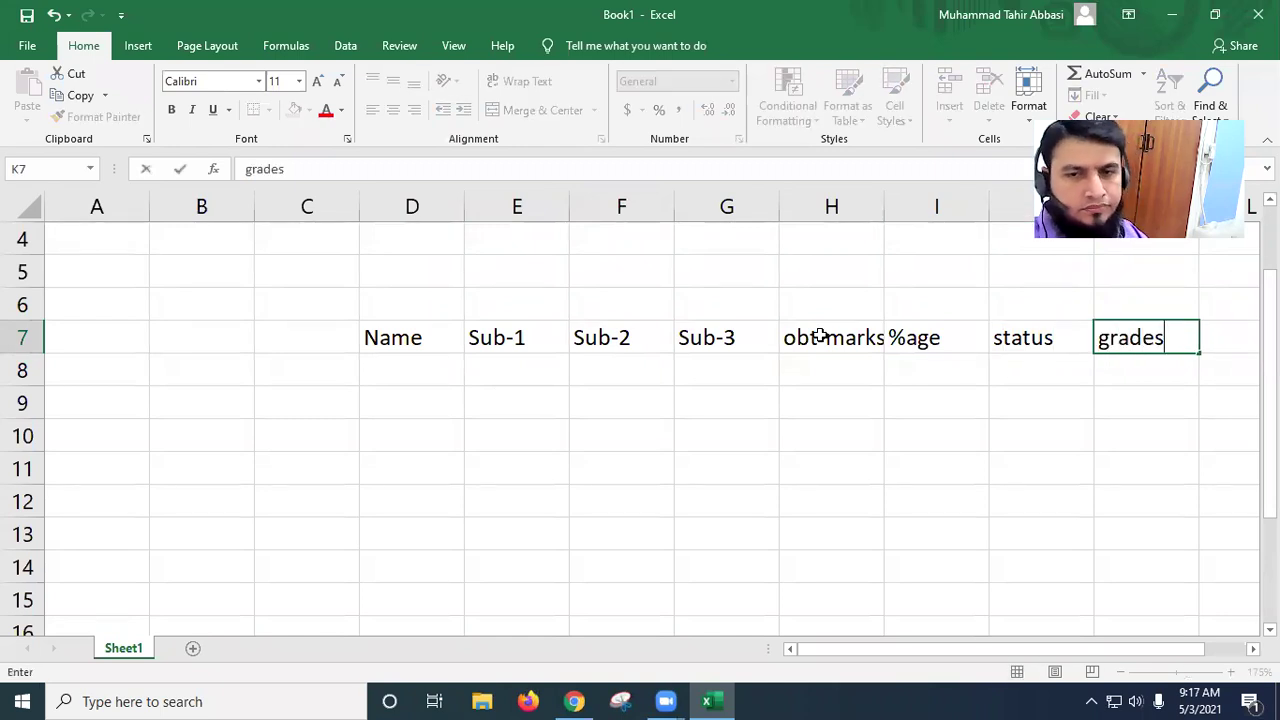
key("ctrl+Return")
Step: Make the header row D7:K7 bold and auto-fit column H to its heading
key("Left")
key("Left")
key("Left")
key("Left")
key("Left")
key("Left")
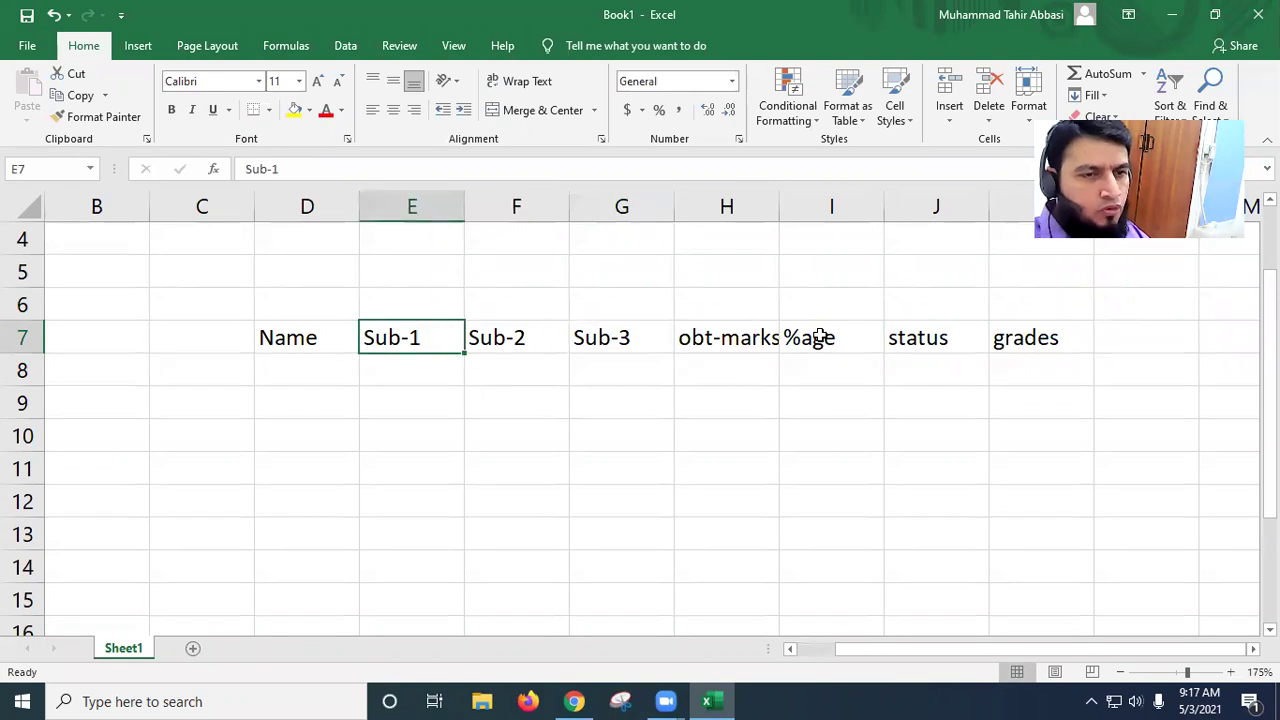
left_click_drag(280, 342, 855, 342)
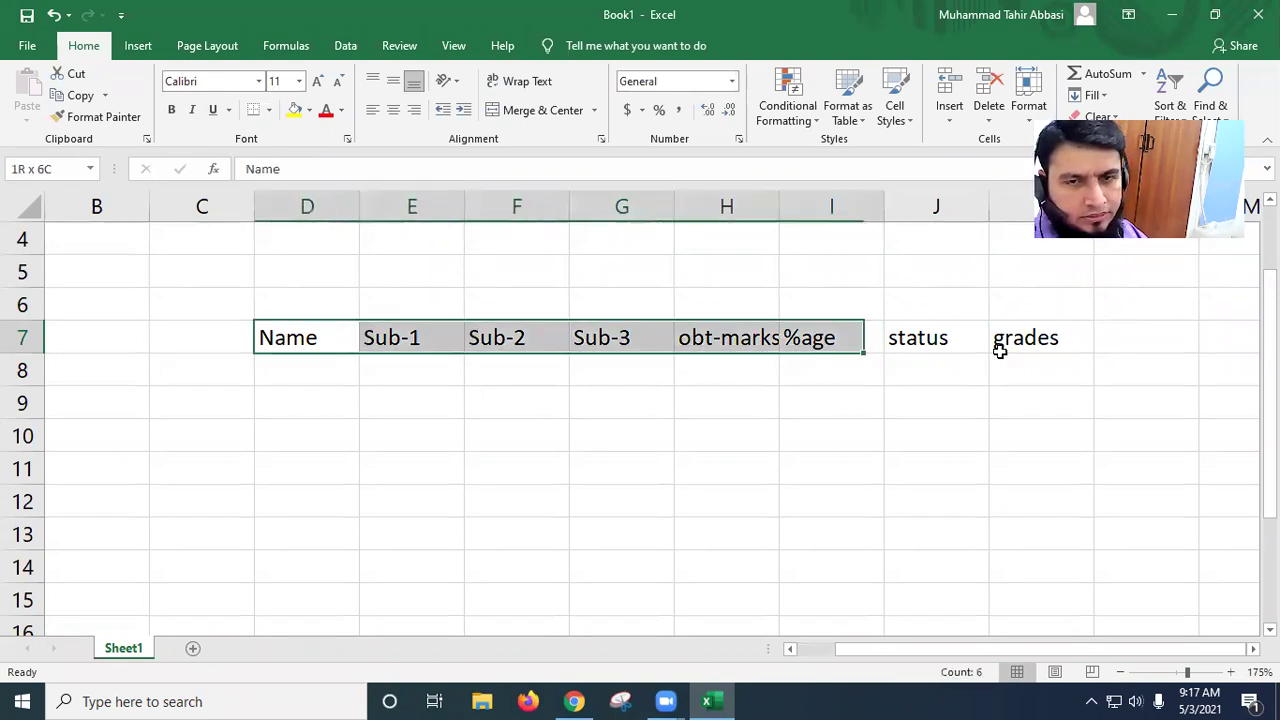
left_click_drag(981, 351, 1043, 337)
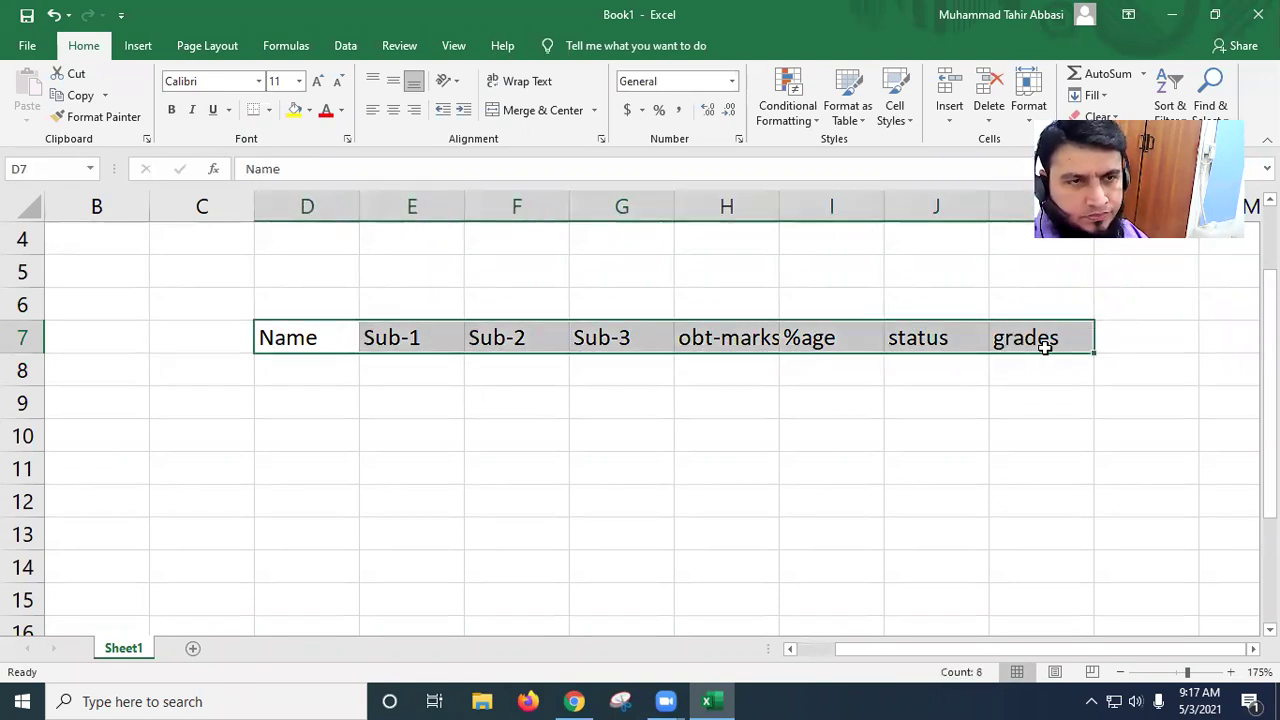
left_click(172, 110)
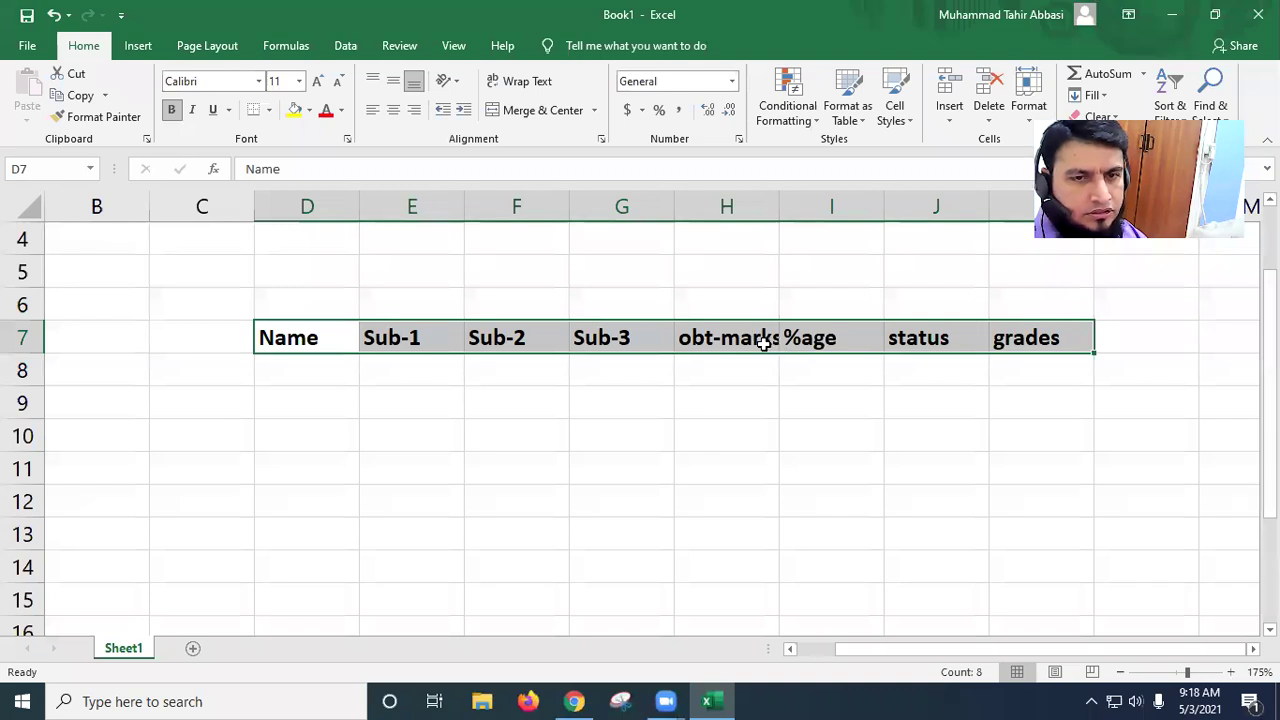
left_click_drag(776, 202, 764, 207)
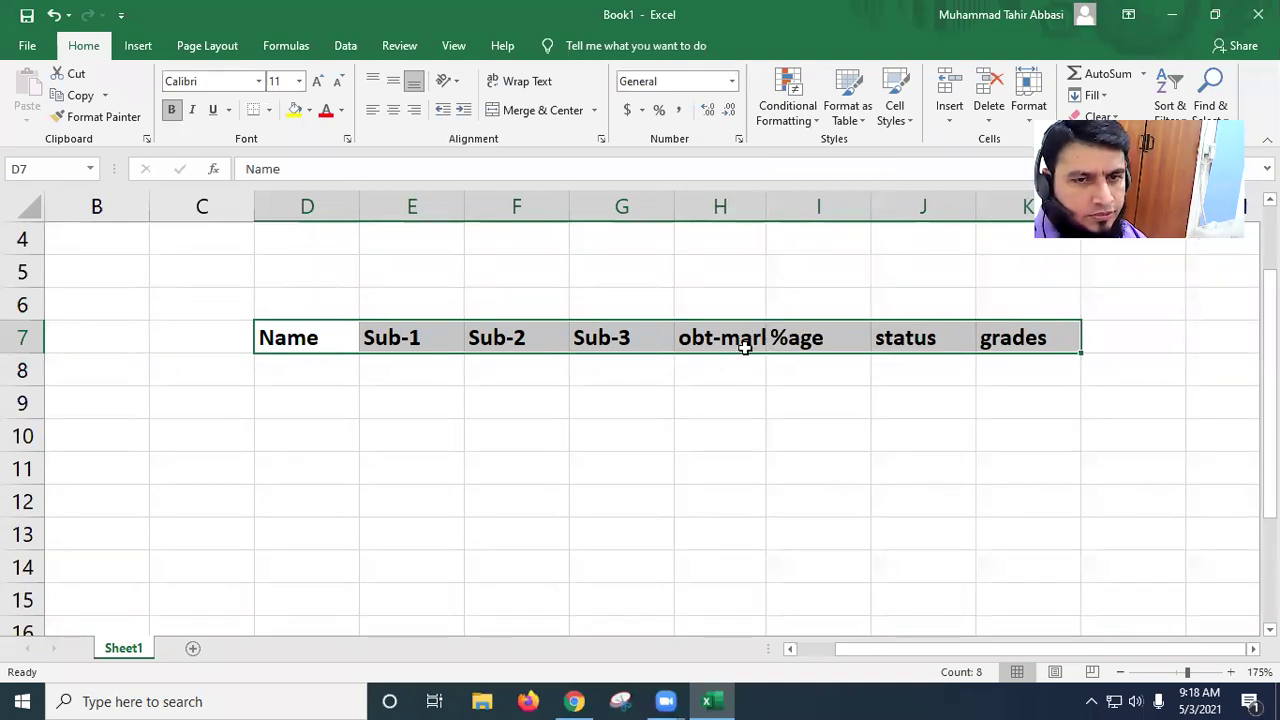
double_click(765, 202)
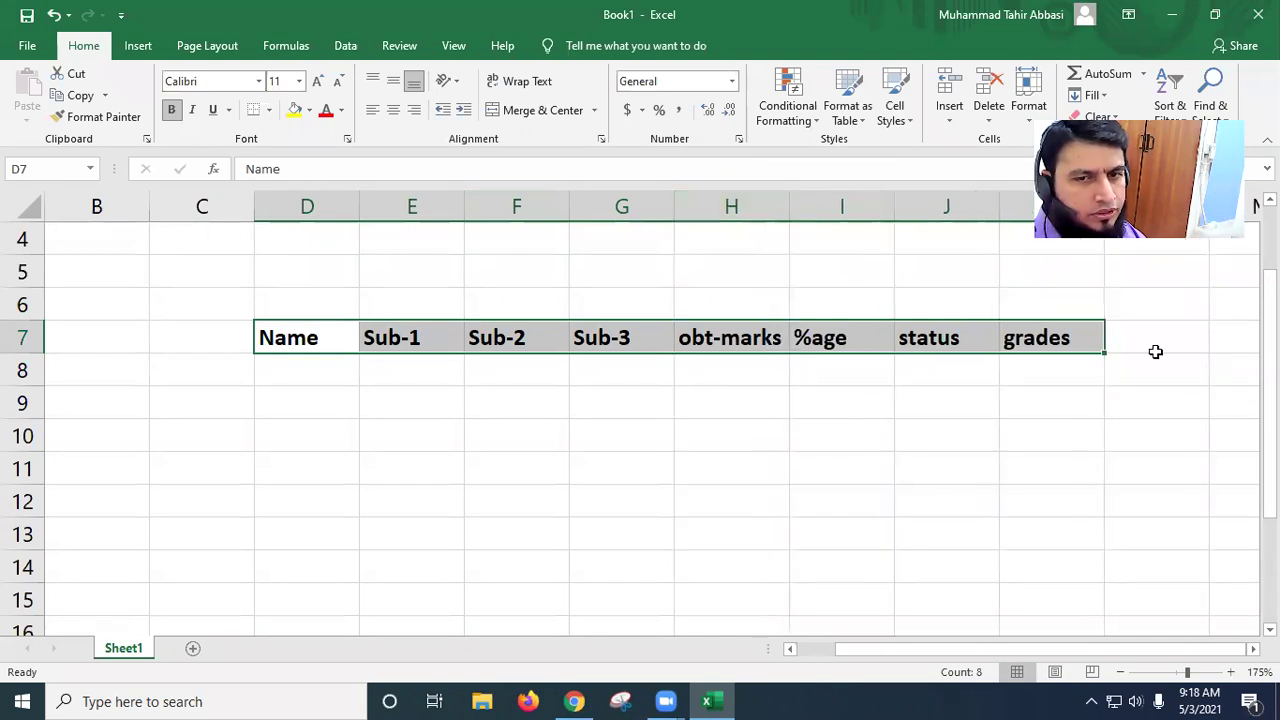
Step: Enter Std-1 in D8 and fill the series down the Name column for ten students
left_click(335, 371)
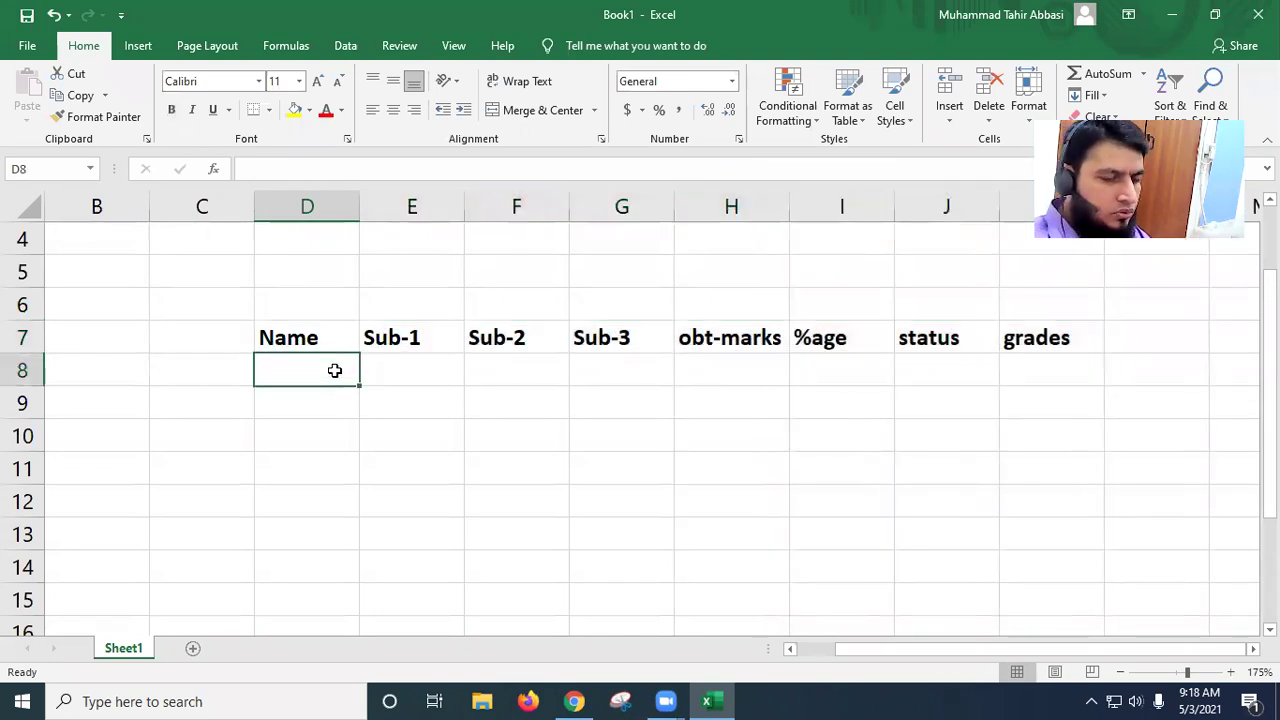
type("sSta")
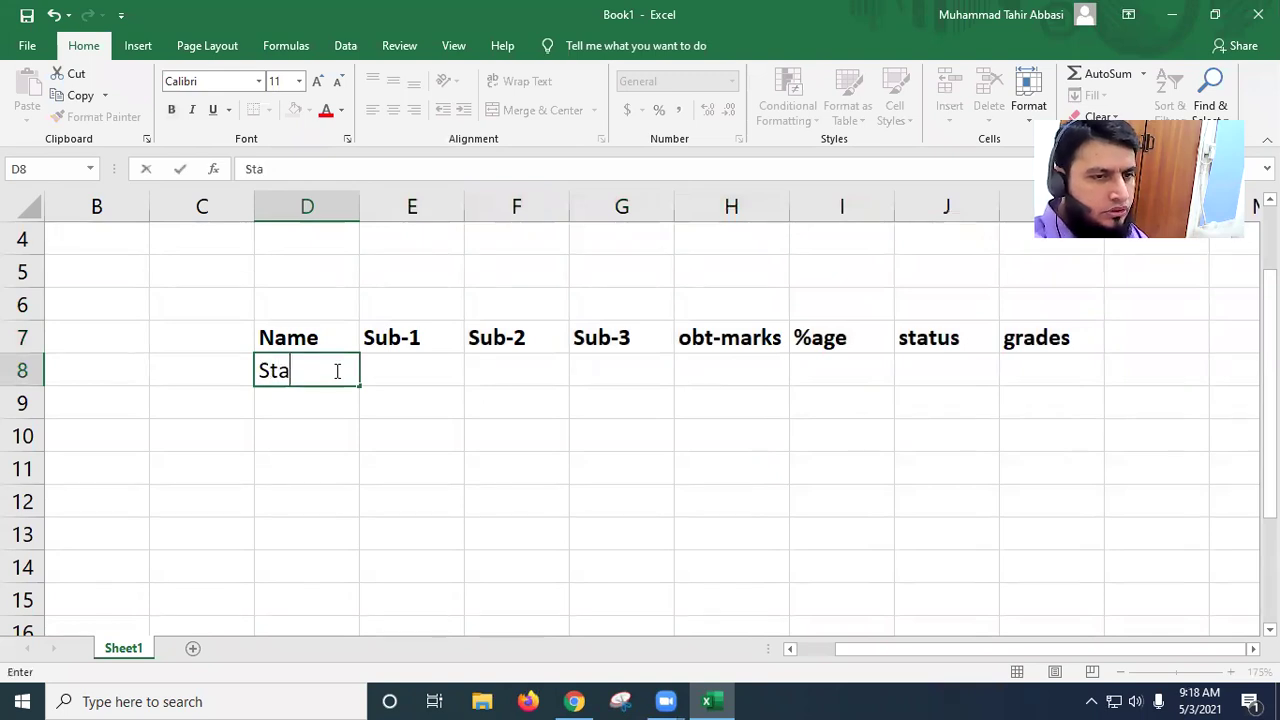
key("BackSpace")
type("d-1")
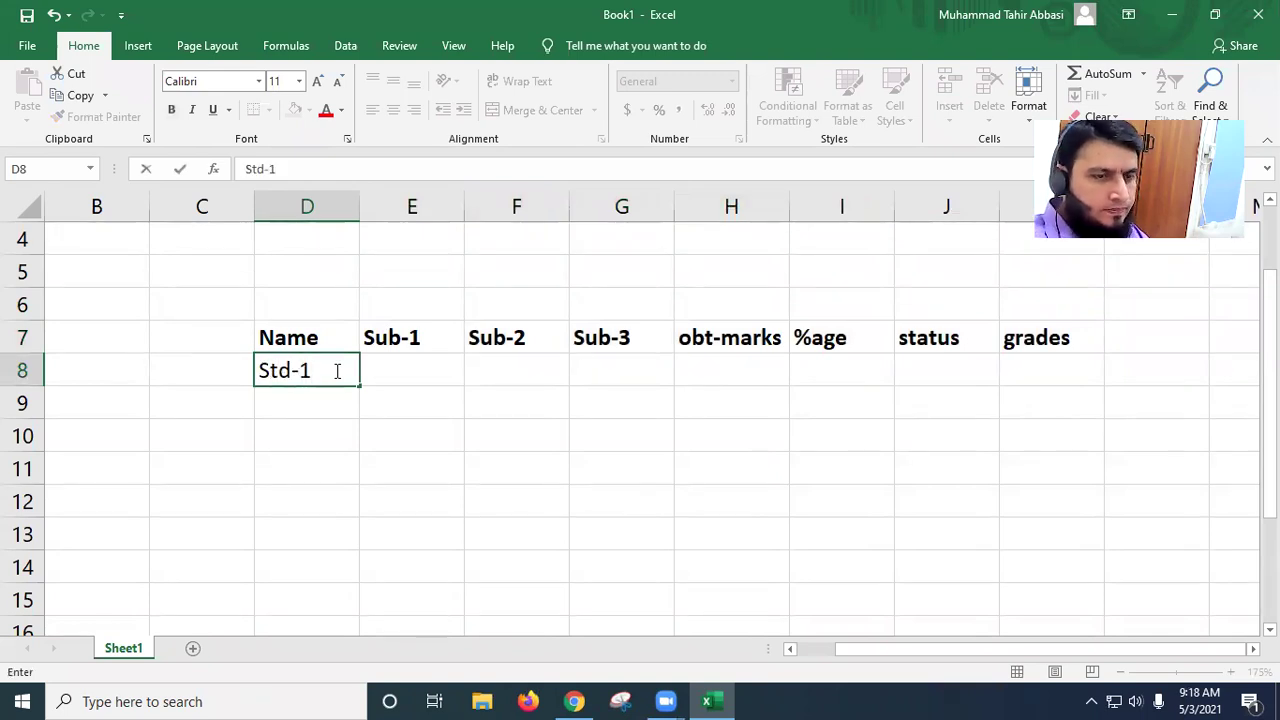
key("Return")
left_click(335, 371)
left_click_drag(358, 386, 430, 475)
scroll(471, 500, "up", 4)
left_click(405, 436)
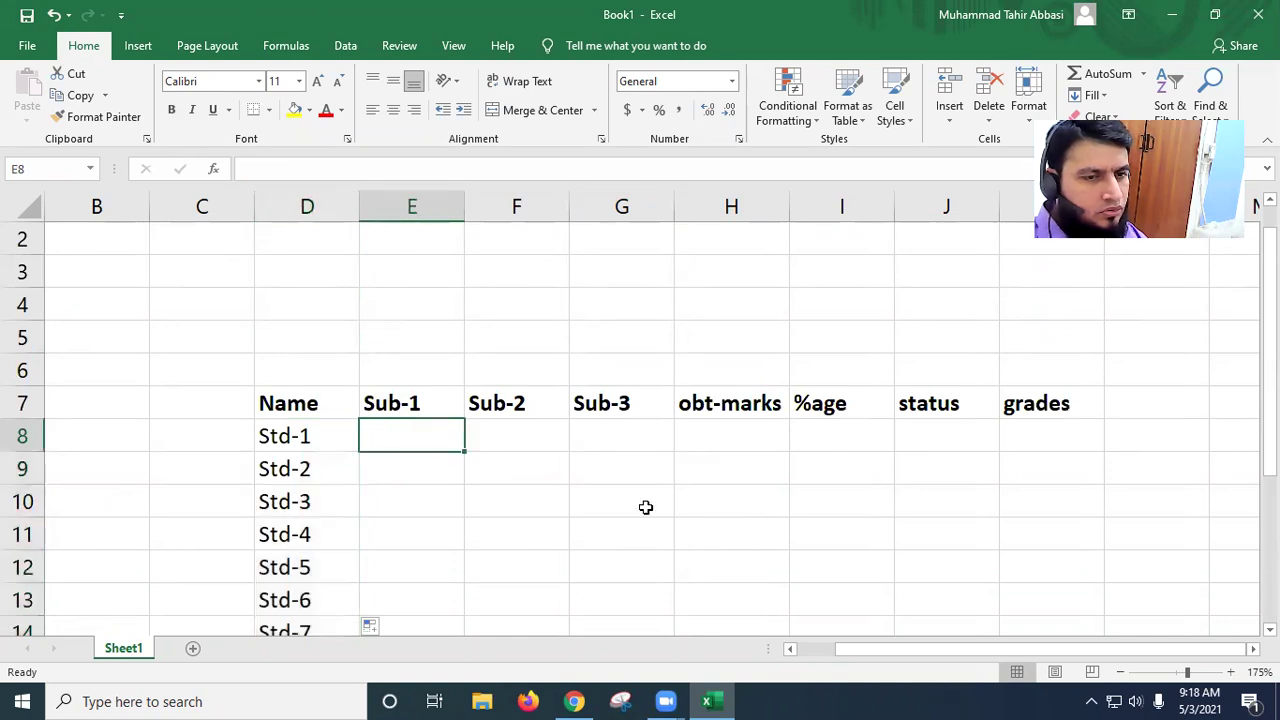
type("=rand")
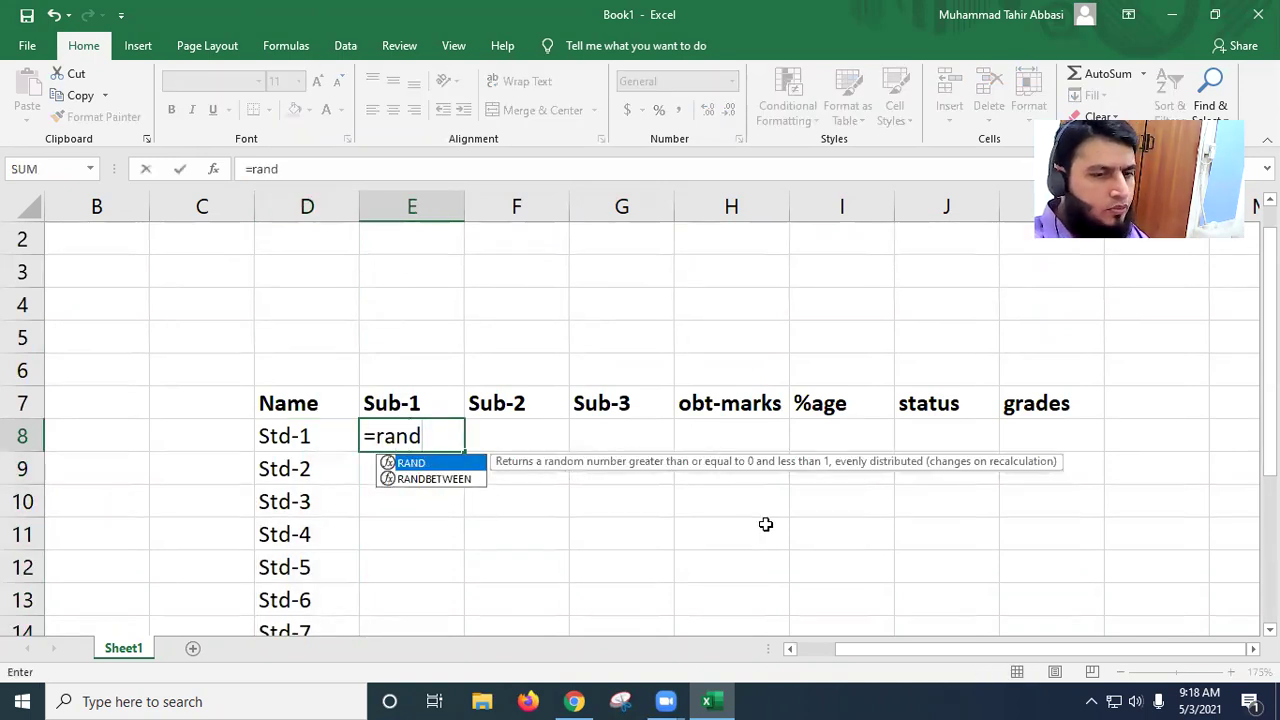
key("Down")
key("Tab")
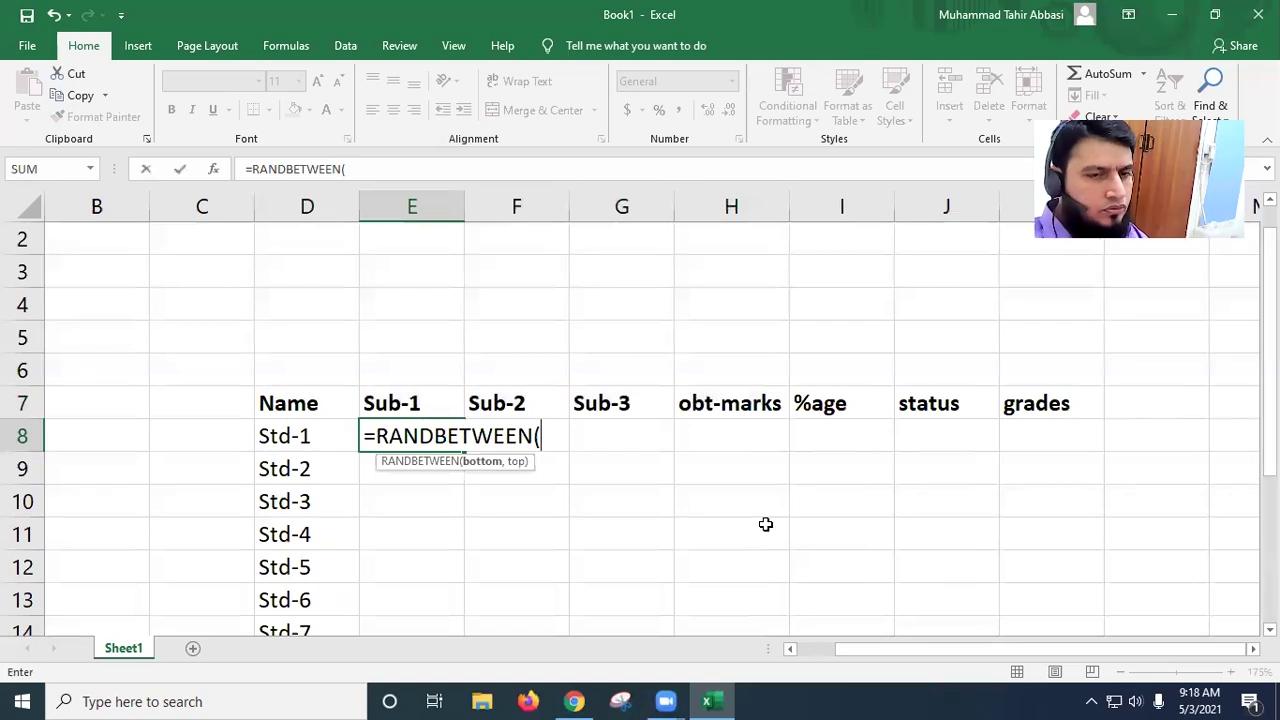
key("BackSpace")
key("Escape")
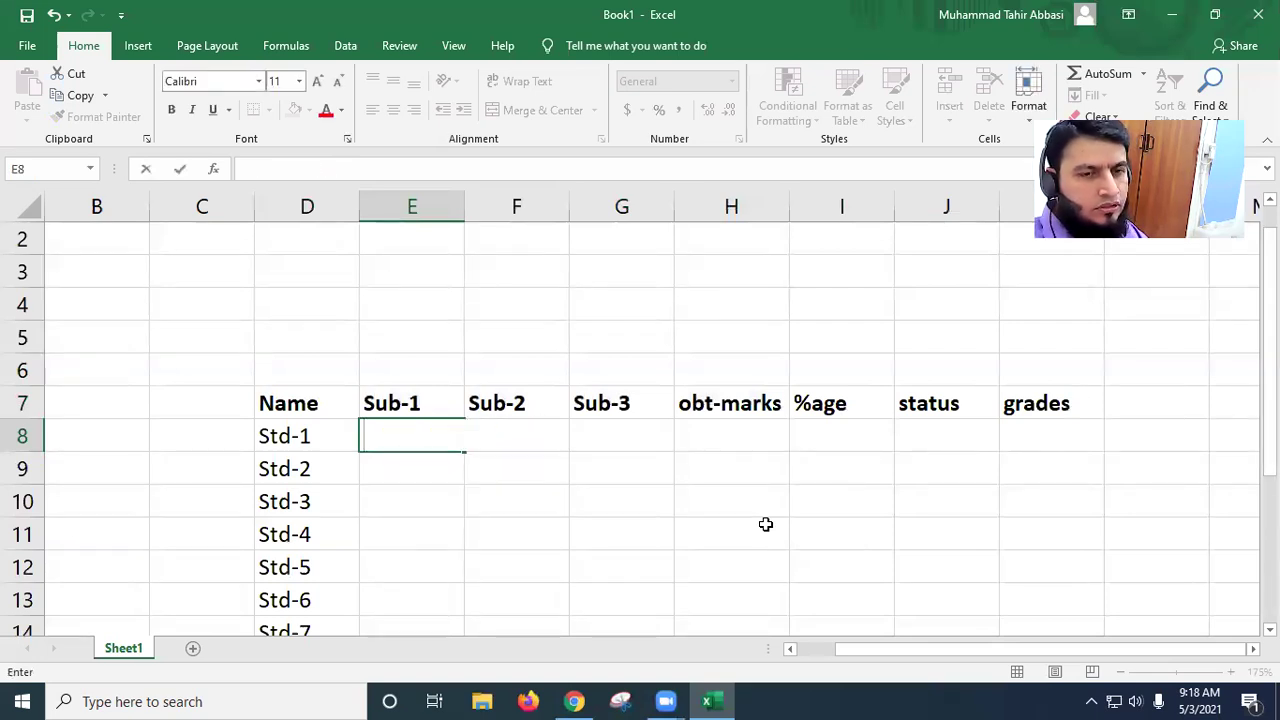
key("Escape")
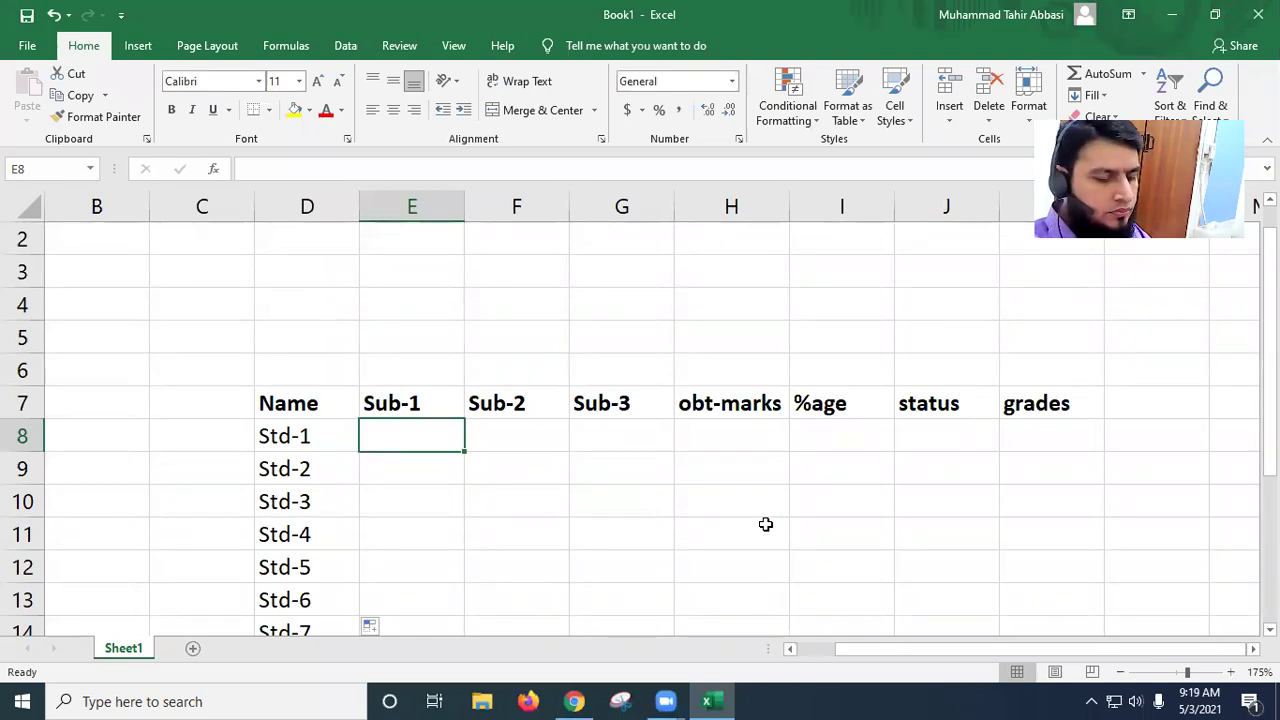
Step: Enter the formula =RANDBETWEEN(0,100) in E8 for the first student's Sub-1 mark
type("=")
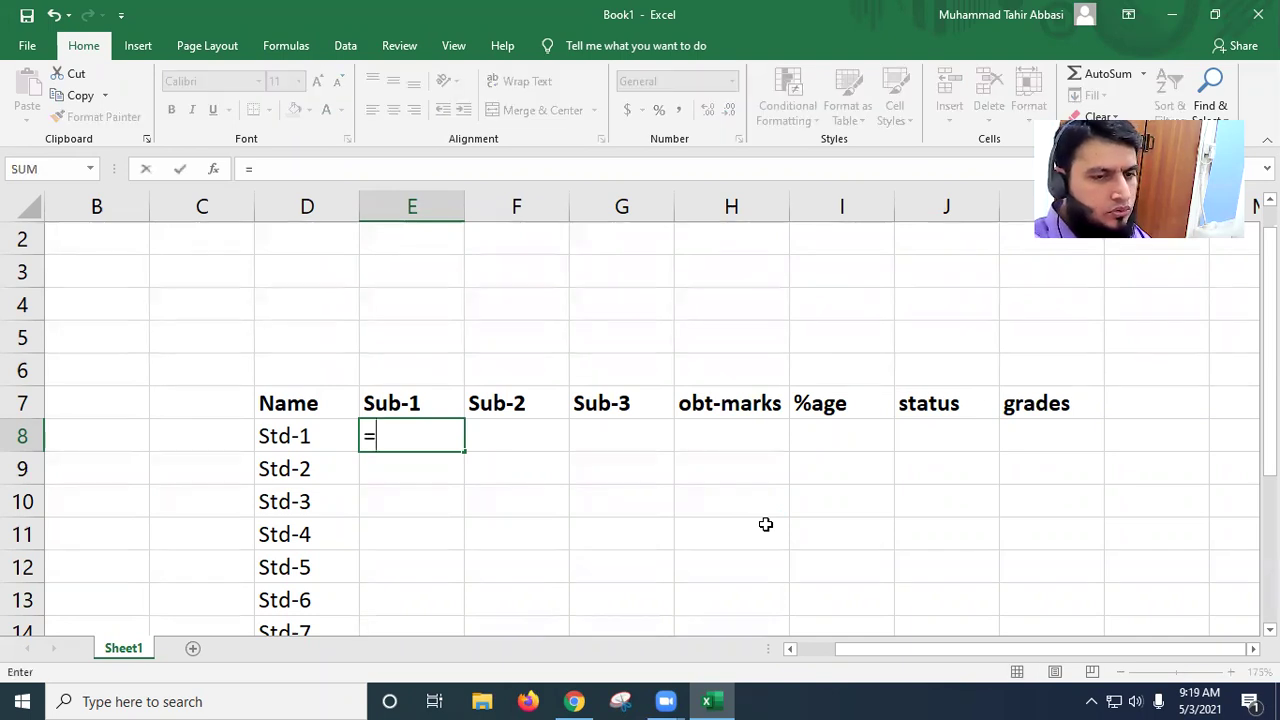
type("rand")
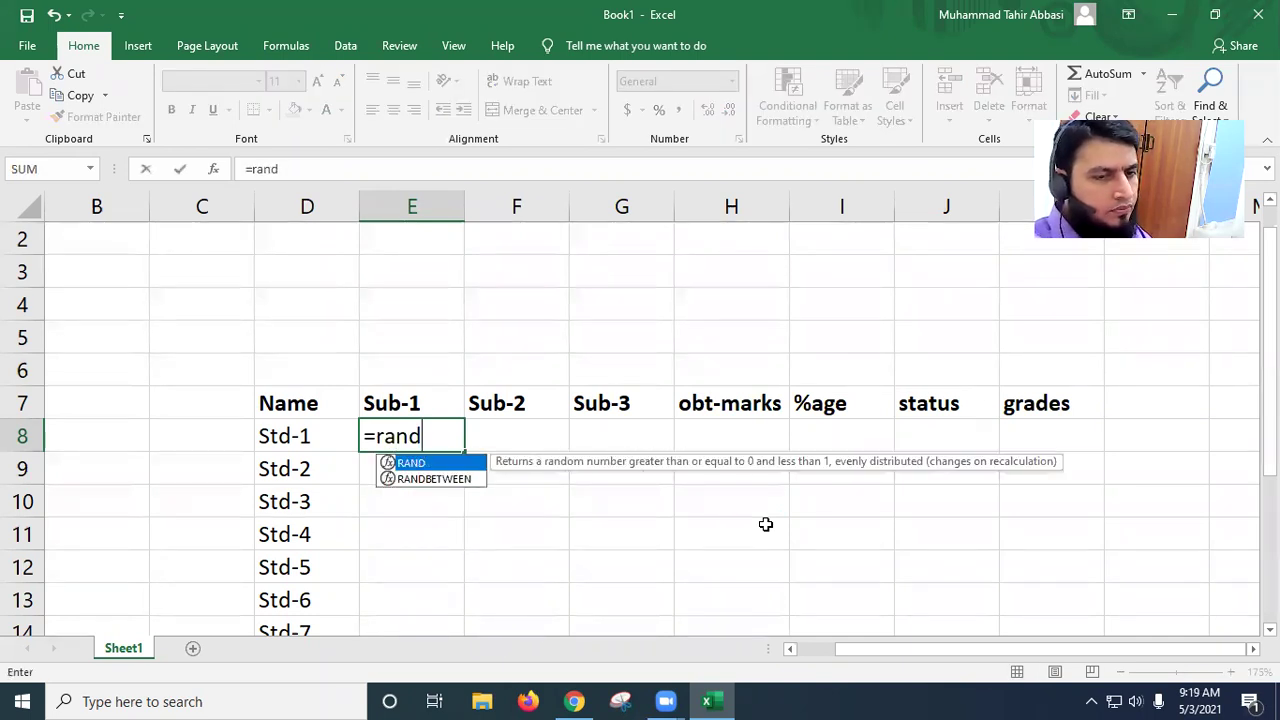
double_click(443, 479)
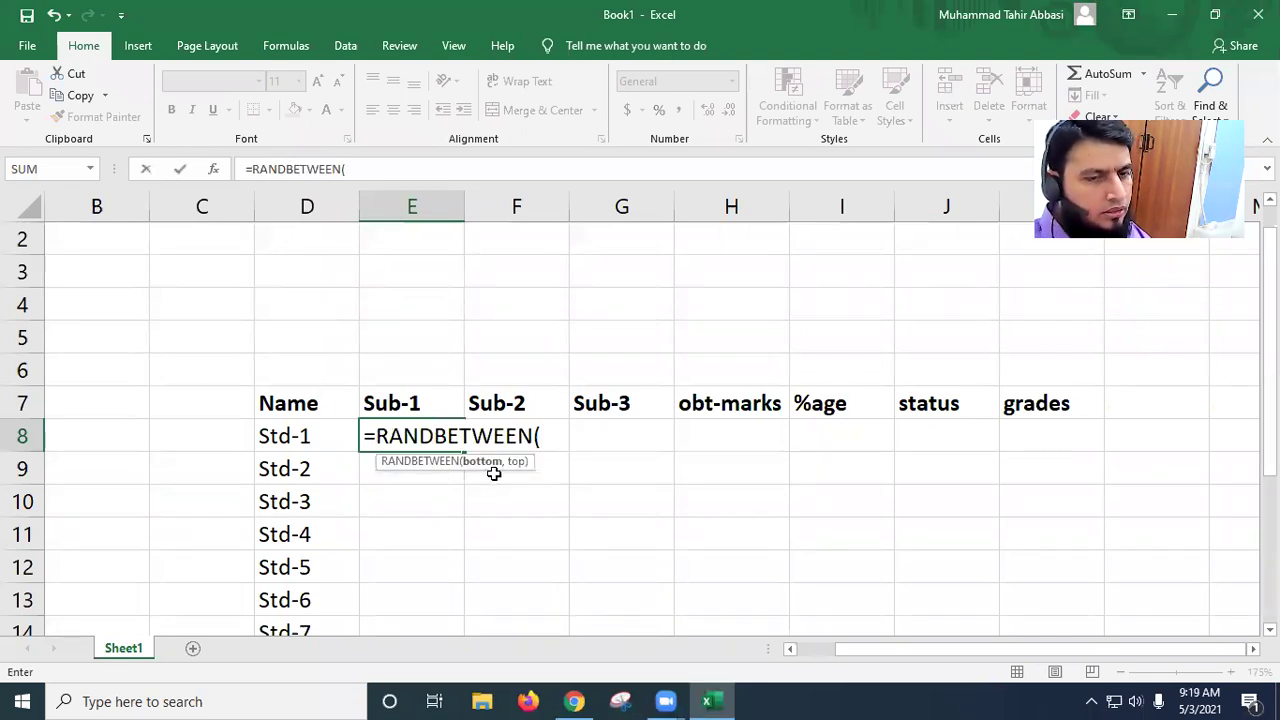
type("0")
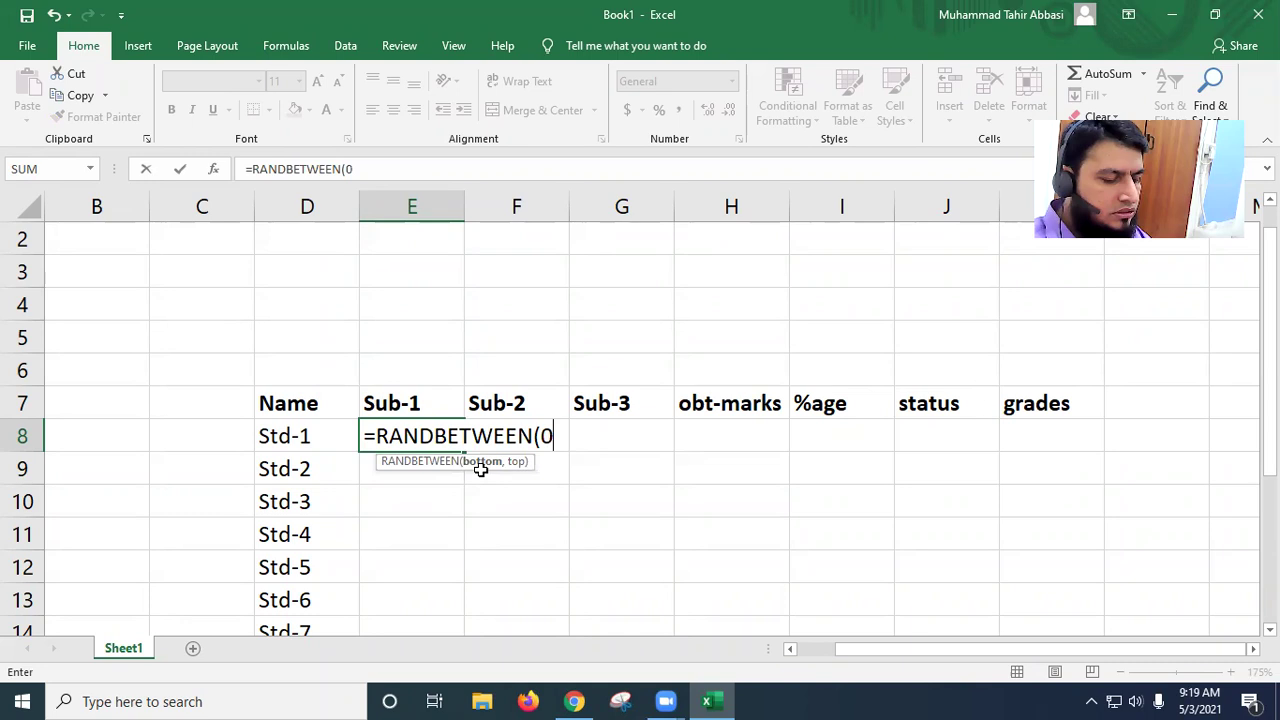
type(",10")
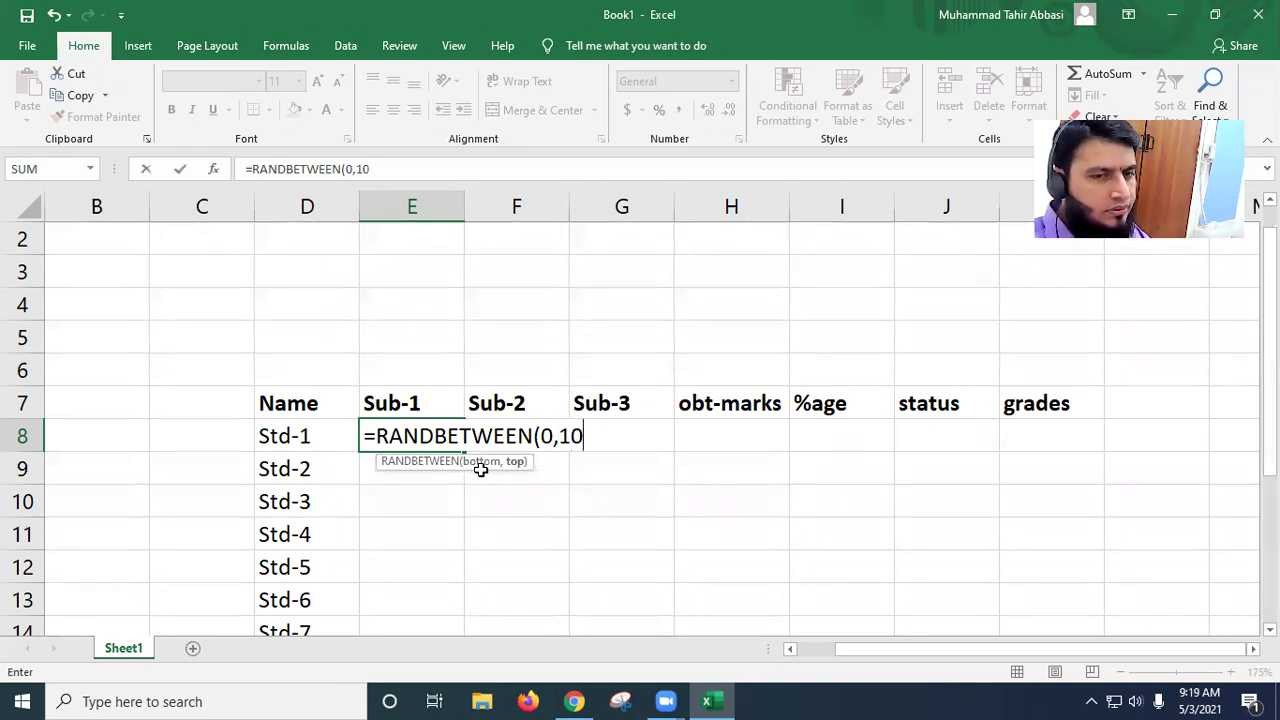
type("0)")
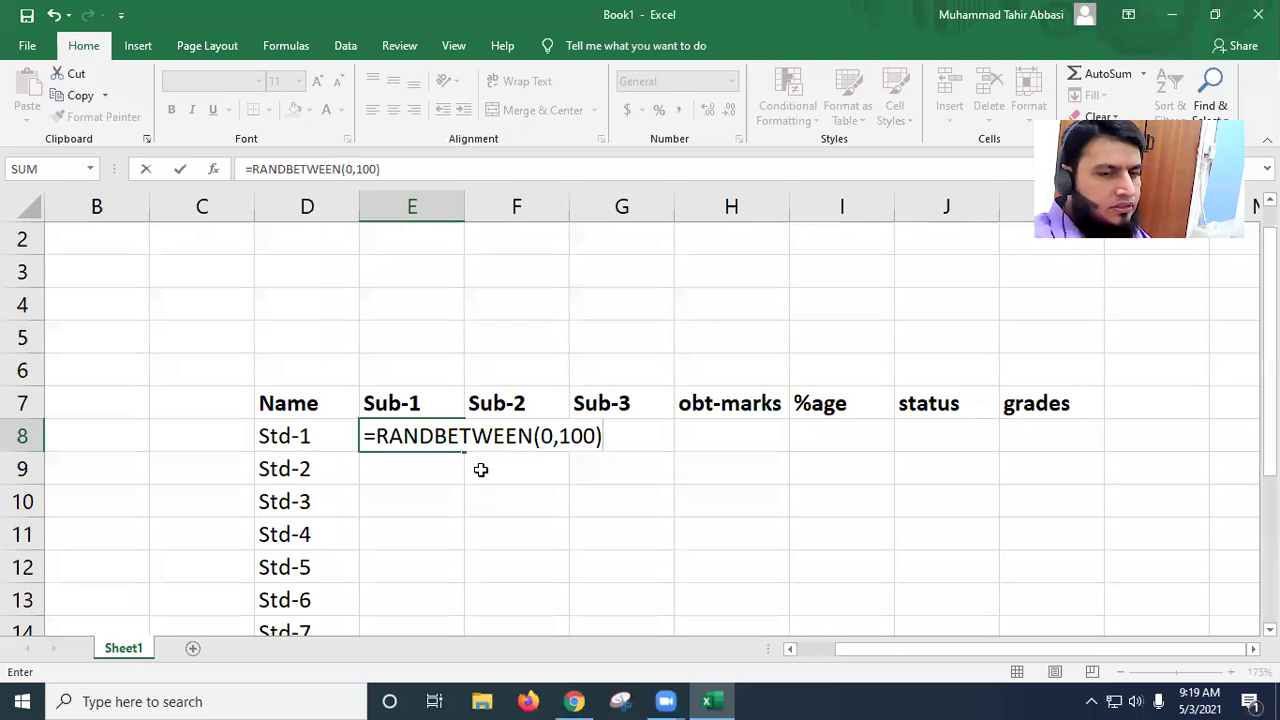
key("Return")
Step: Fill the E8 random-mark formula across to G8 and down through all student rows
left_click(451, 437)
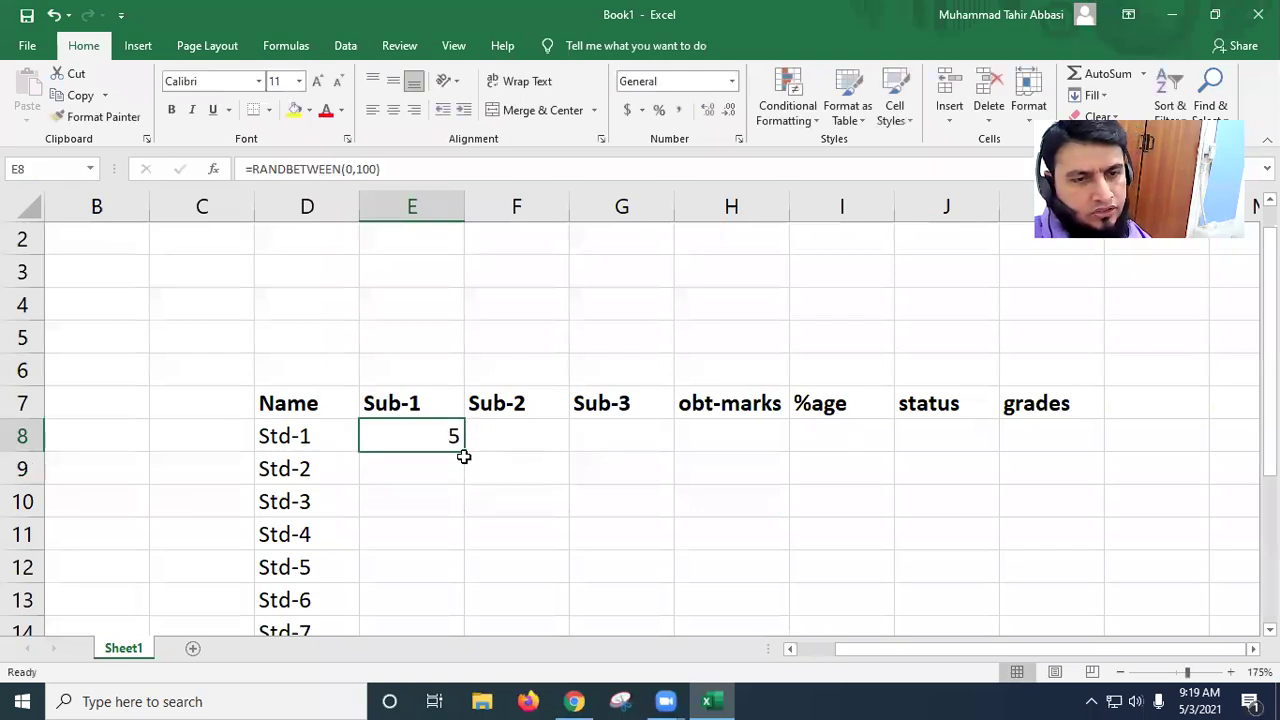
left_click_drag(465, 453, 651, 440)
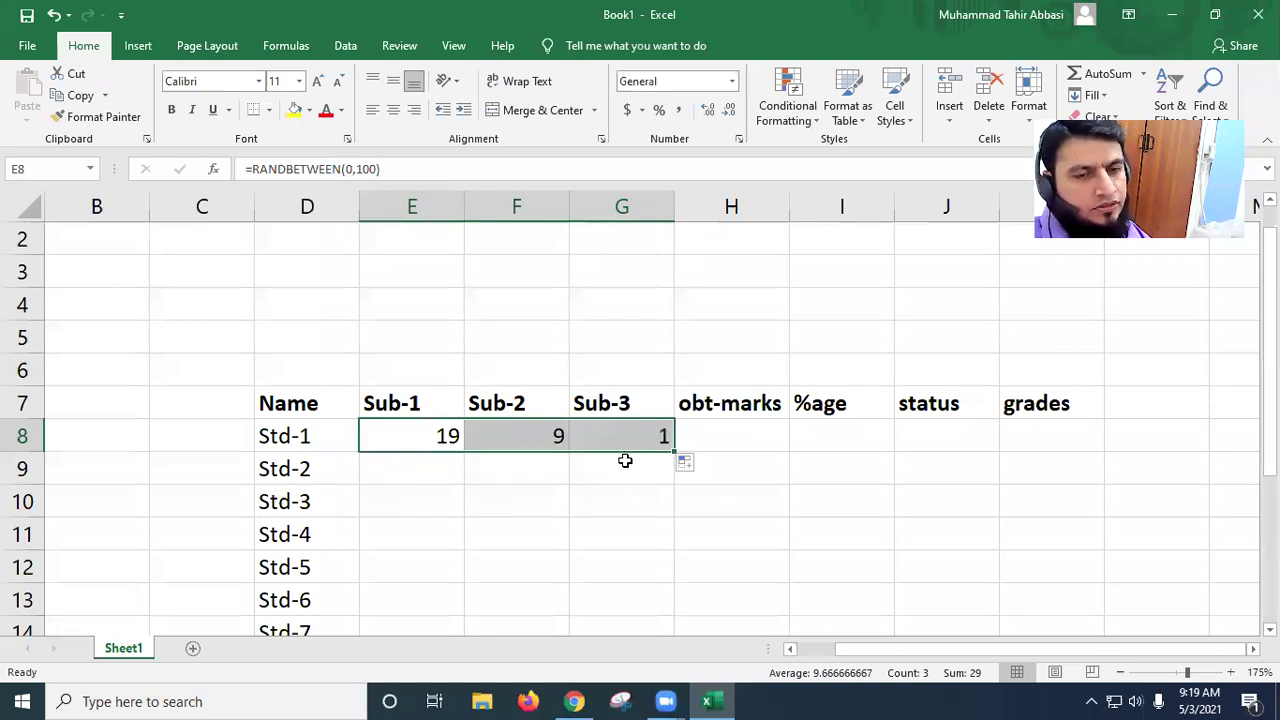
double_click(675, 452)
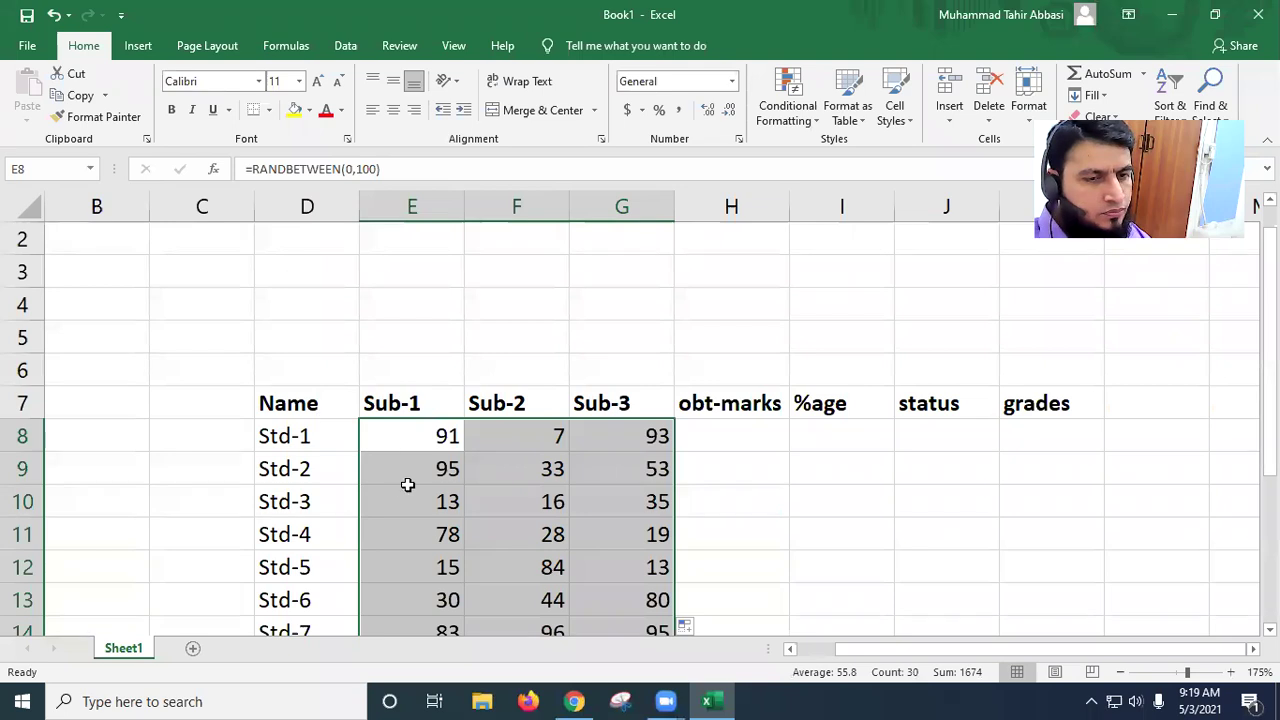
Step: Copy the random marks in E8:G17 and paste them over themselves as values only with Paste Special
scroll(415, 465, "down", 3)
scroll(485, 442, "up", 3)
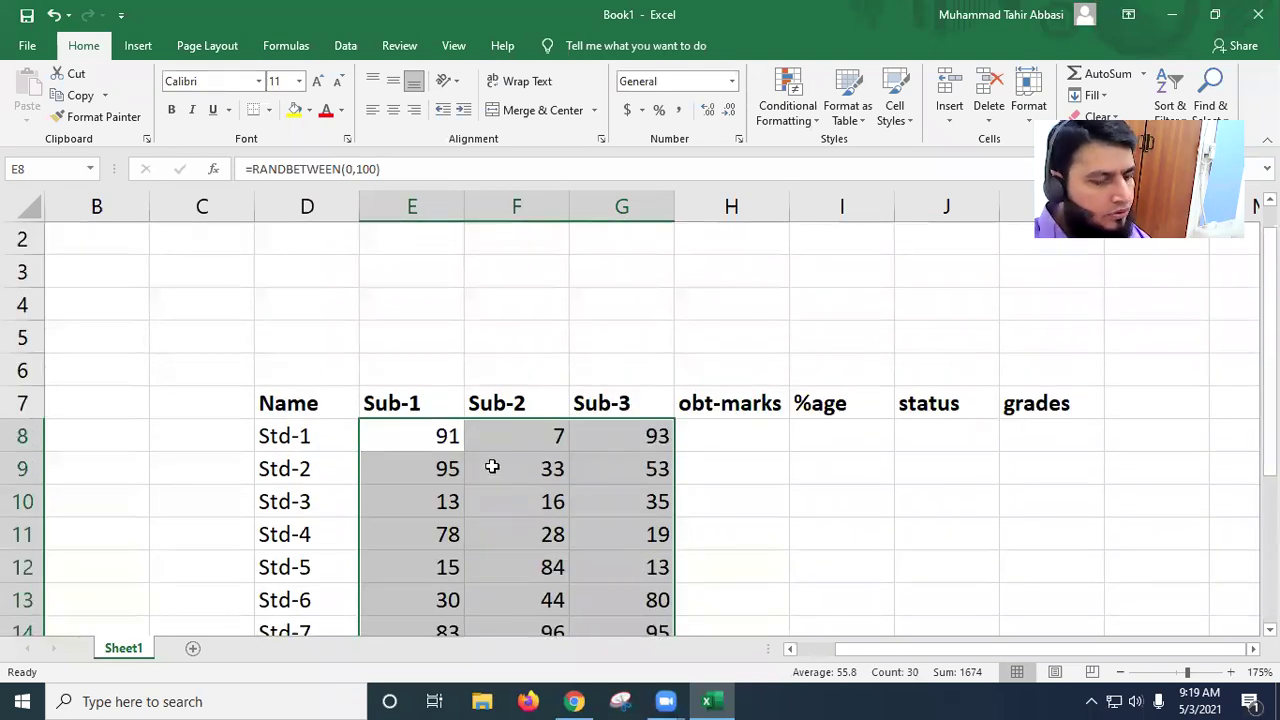
key("ctrl+c")
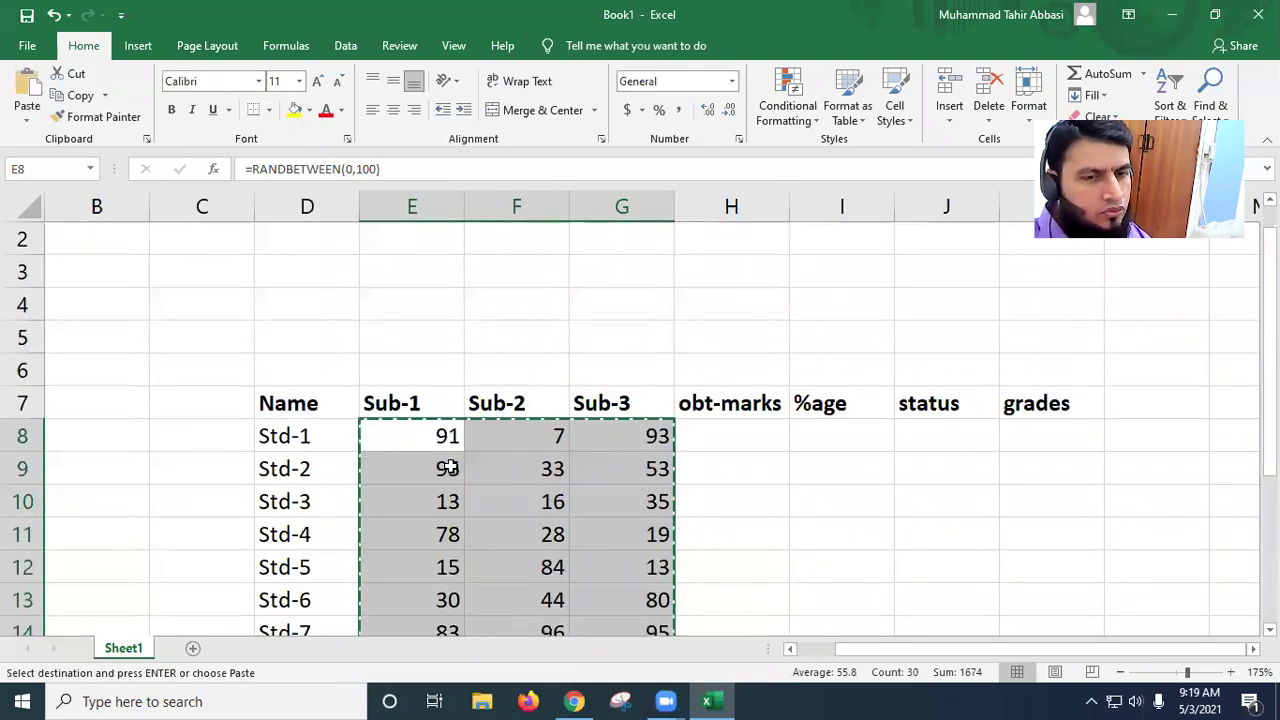
right_click(508, 463)
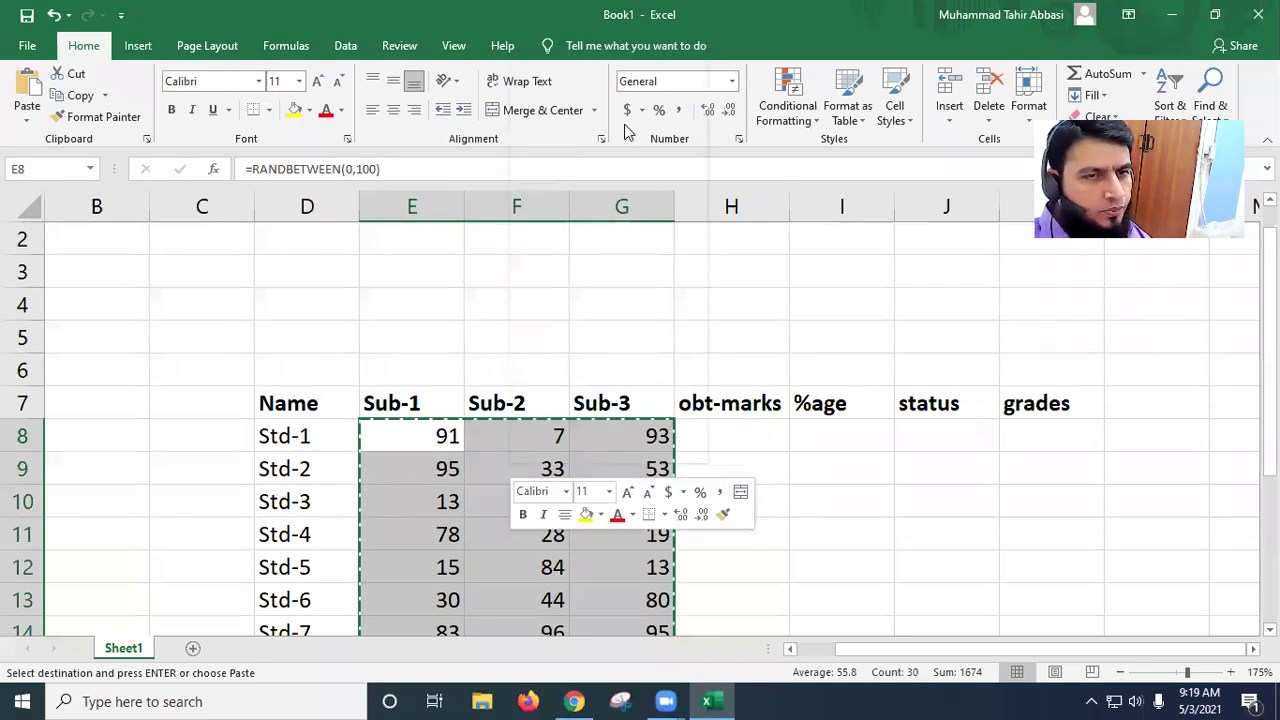
left_click(581, 148)
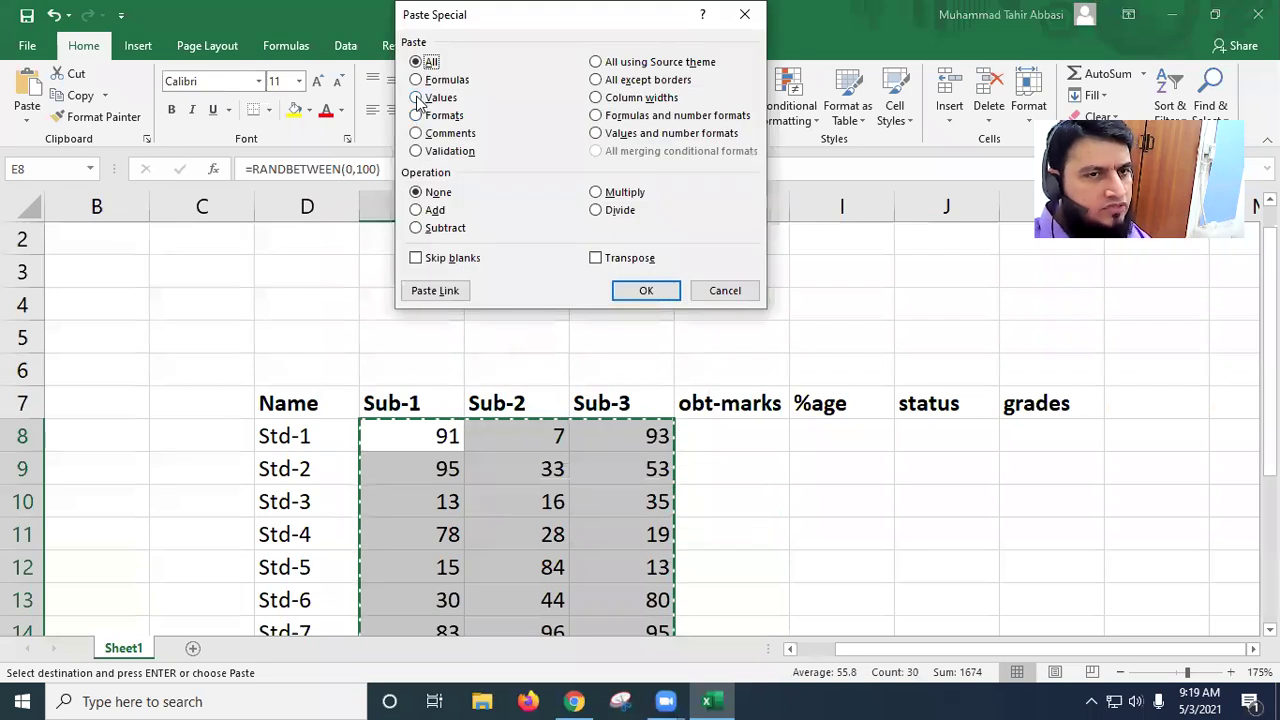
left_click(416, 98)
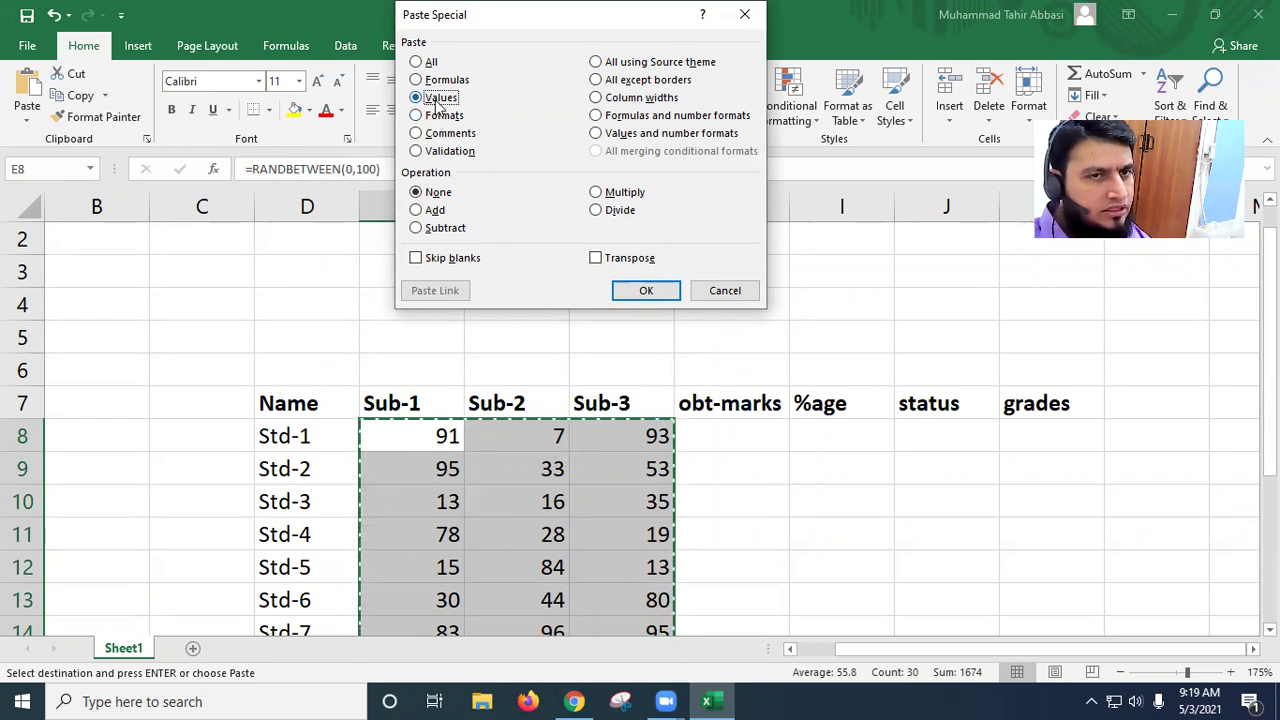
left_click(645, 291)
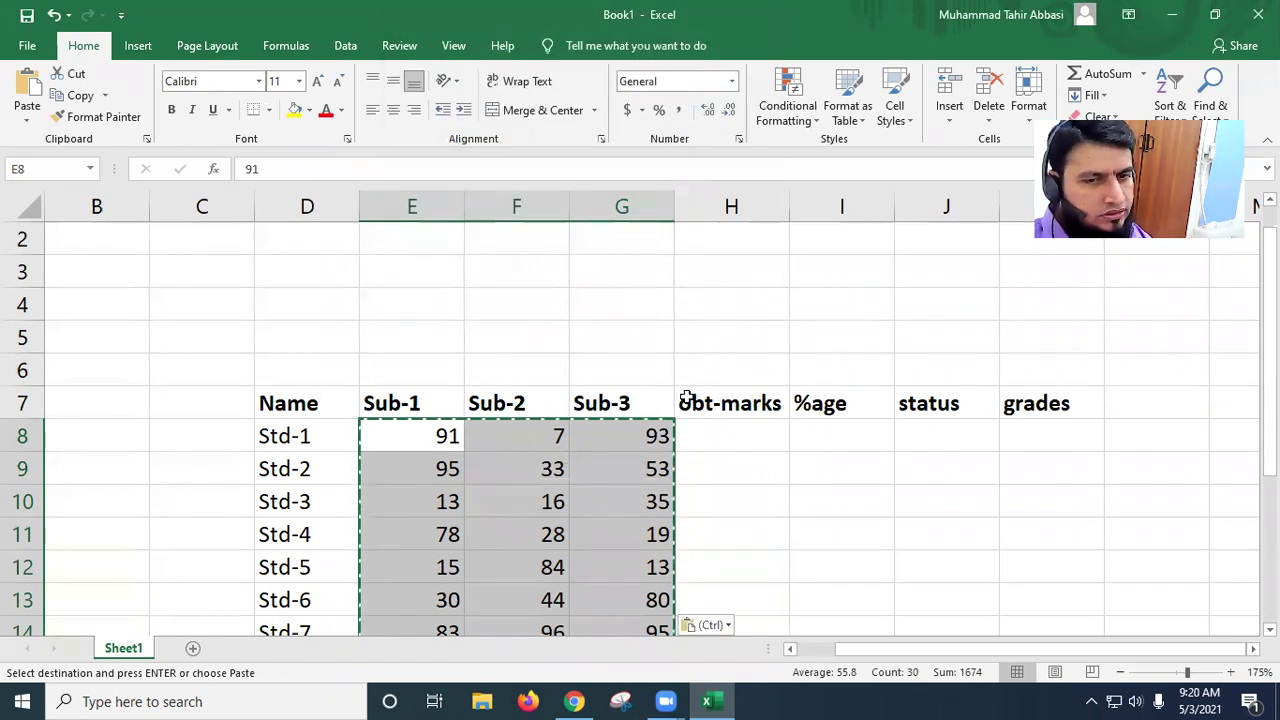
key("Escape")
Step: Enter the formula =SUM(E8:G8) in H8 for the first student's obtained marks
left_click(733, 436)
scroll(748, 456, "down", 1)
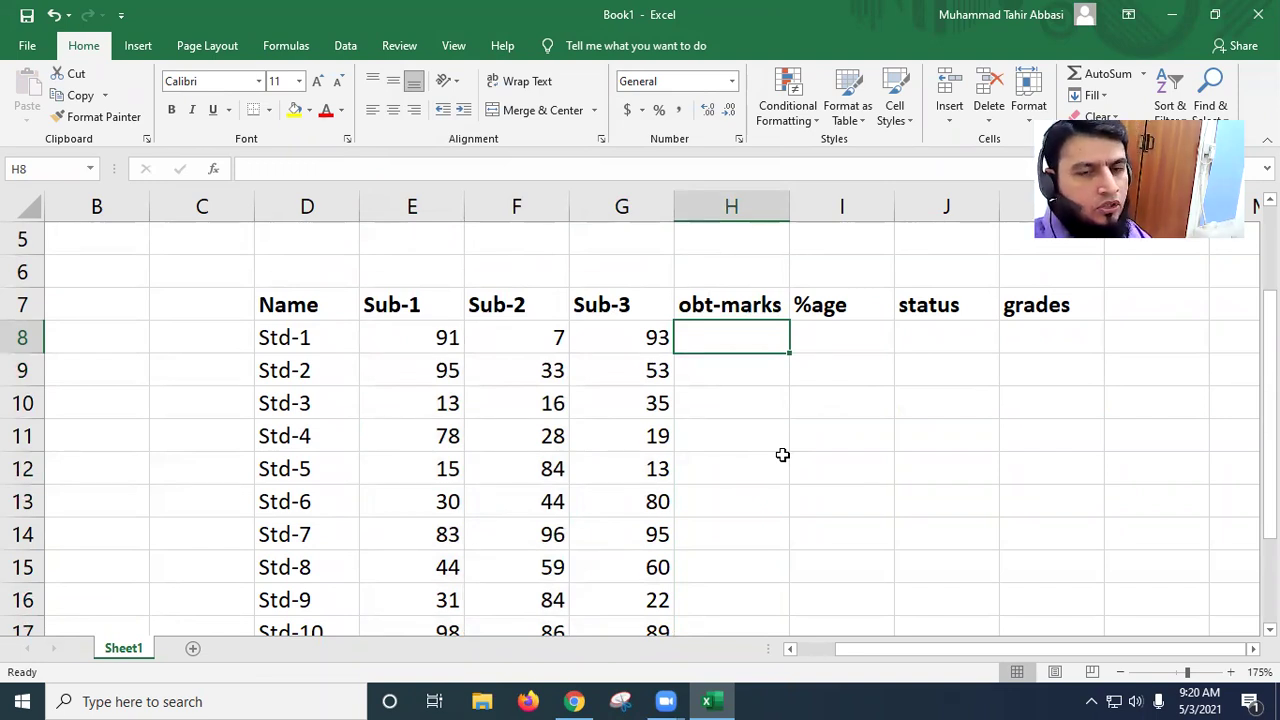
type("=sum")
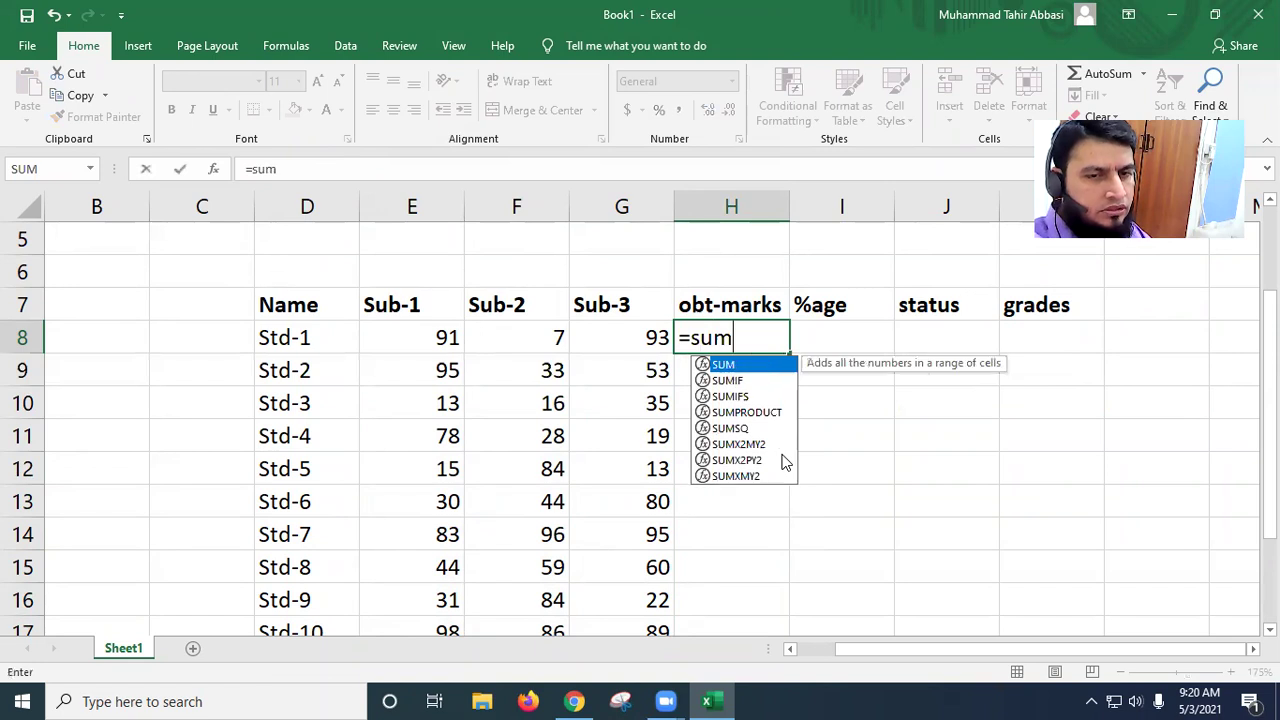
key("Tab")
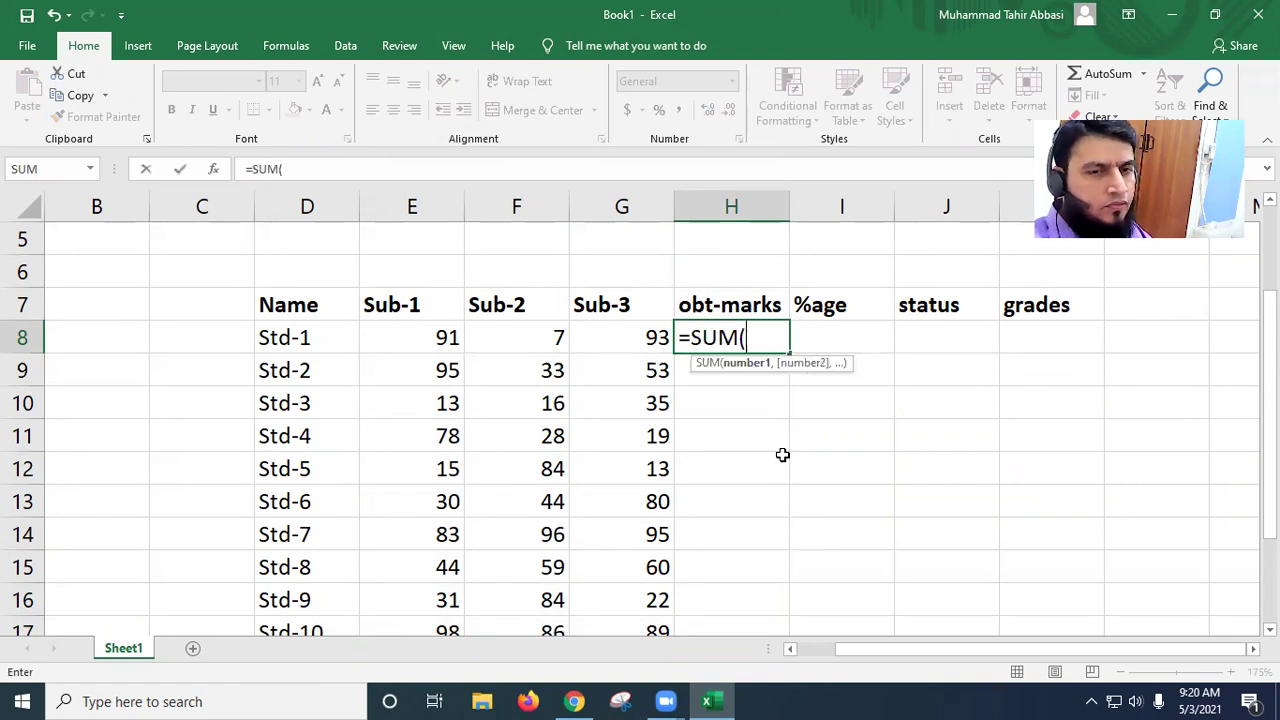
left_click(415, 340)
left_click_drag(497, 347, 654, 341)
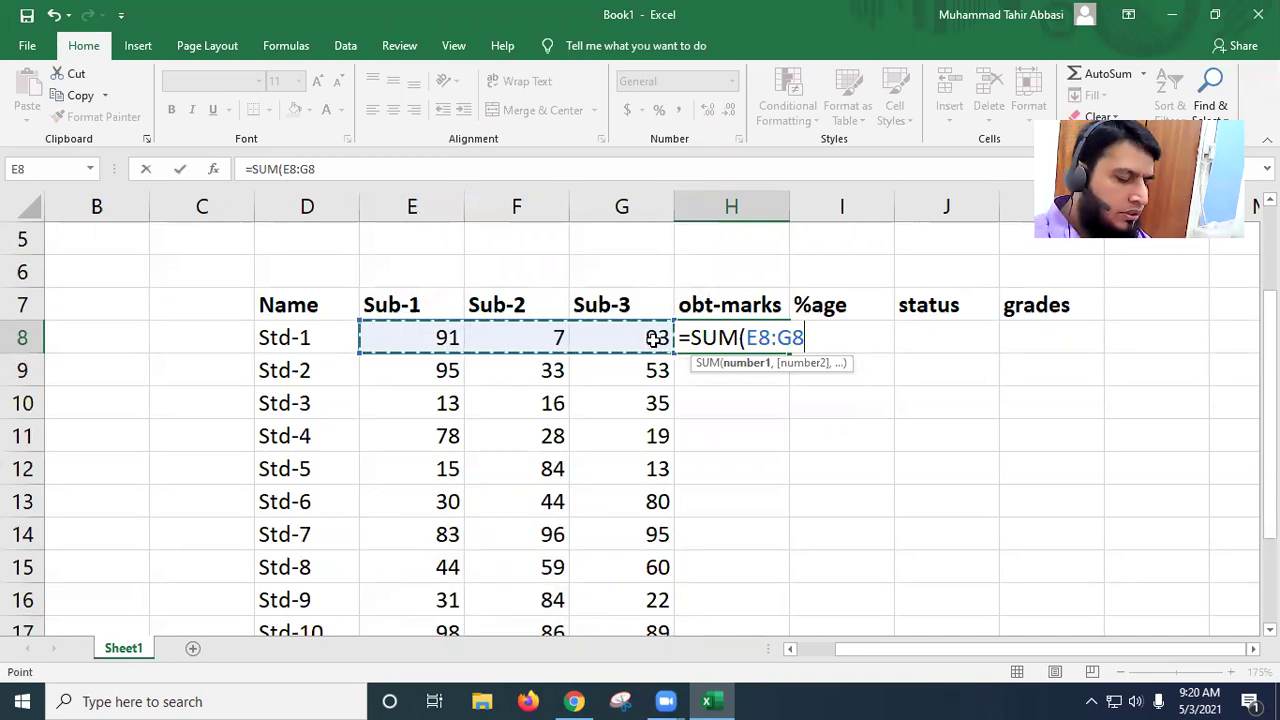
type(")")
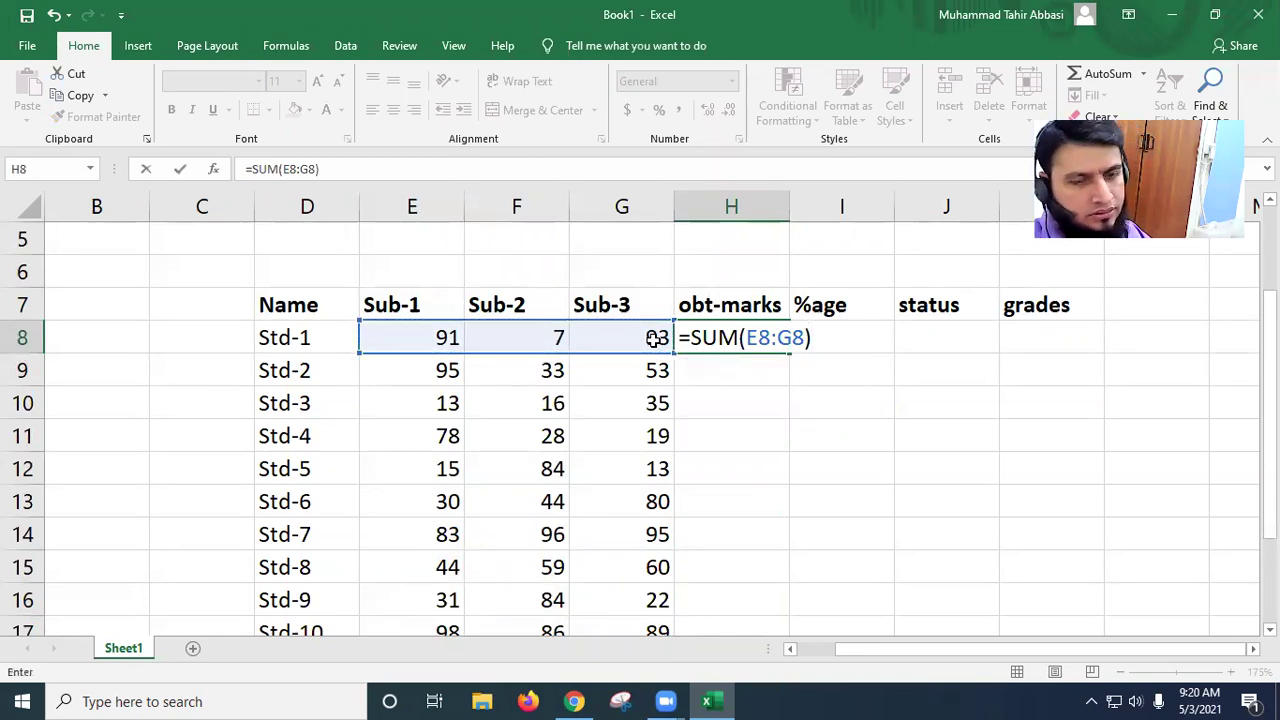
key("Return")
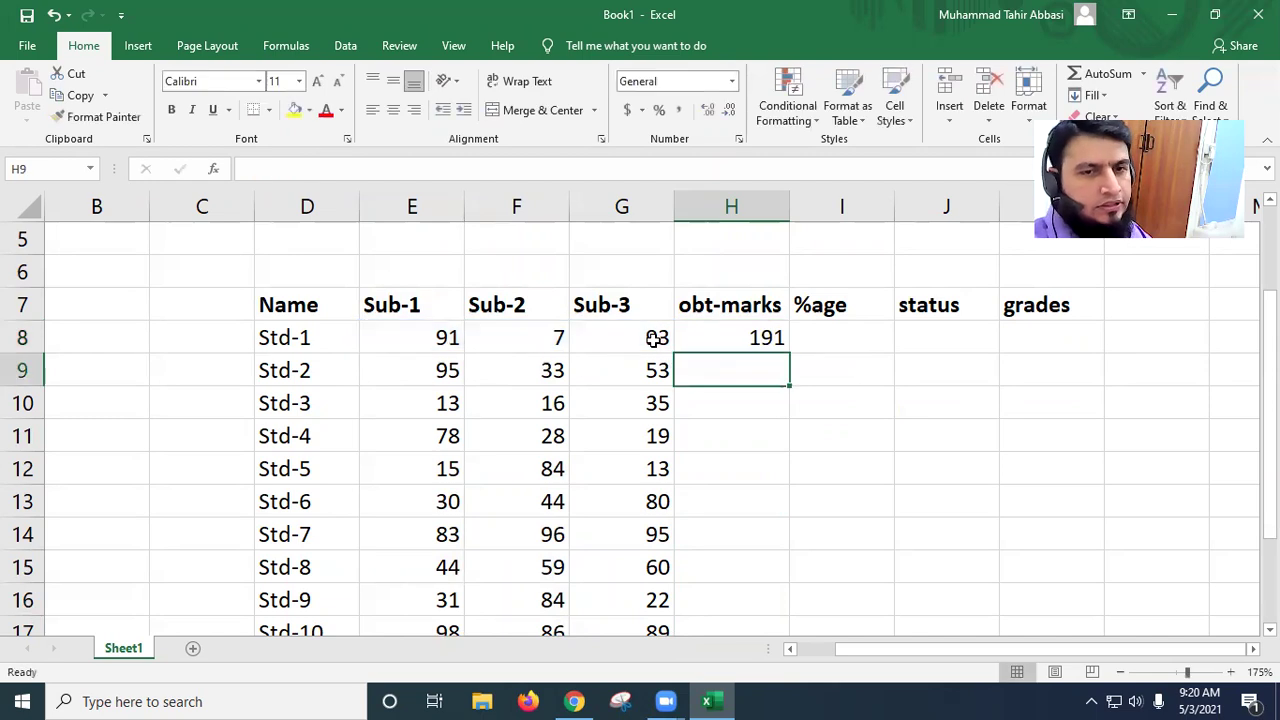
Step: Fill the H8 sum formula down the obt-marks column for all ten students
left_click(778, 346)
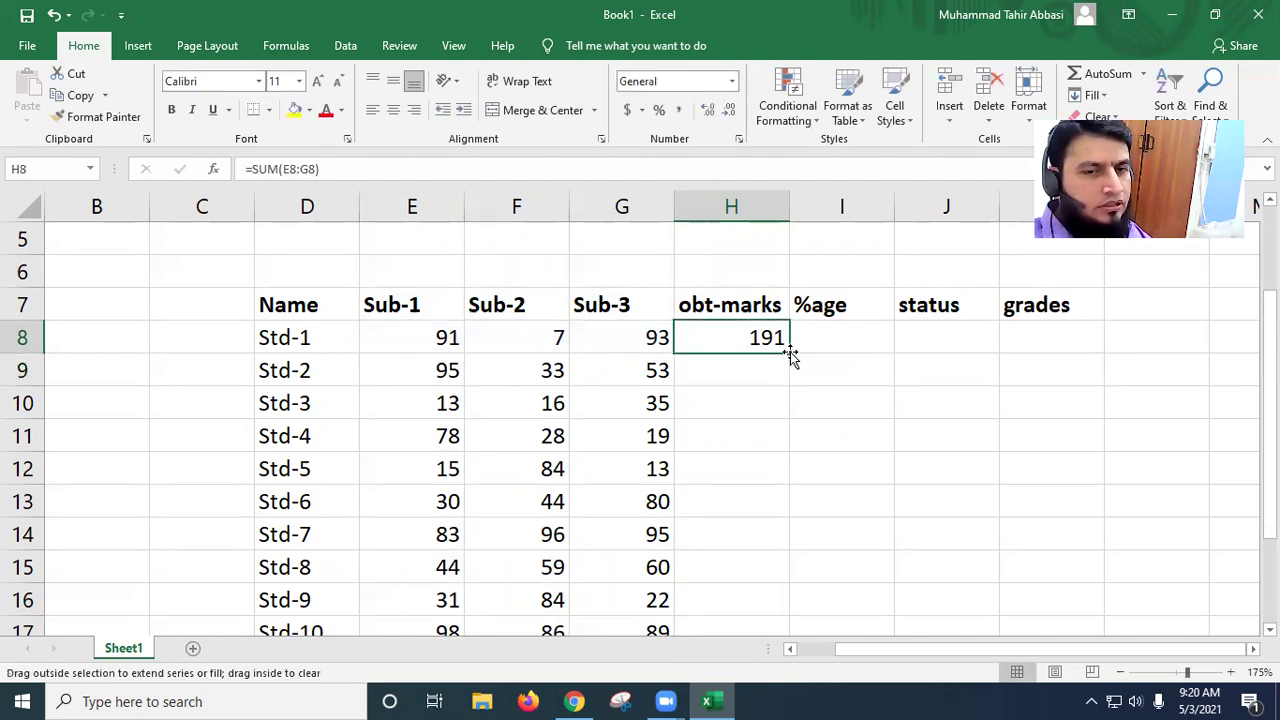
double_click(791, 352)
scroll(712, 541, "down", 1)
scroll(713, 543, "up", 3)
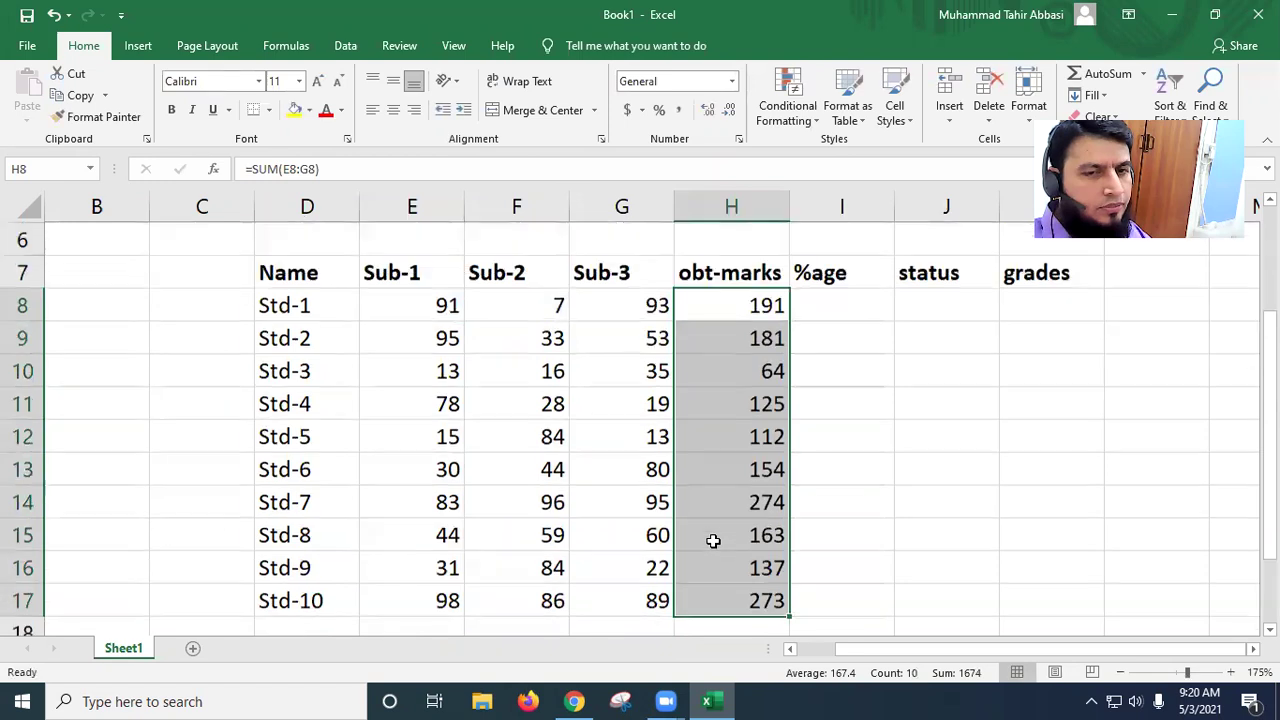
Step: Enter the formula =(H8/300)*100 in I8 for the first student's percentage
left_click(842, 340)
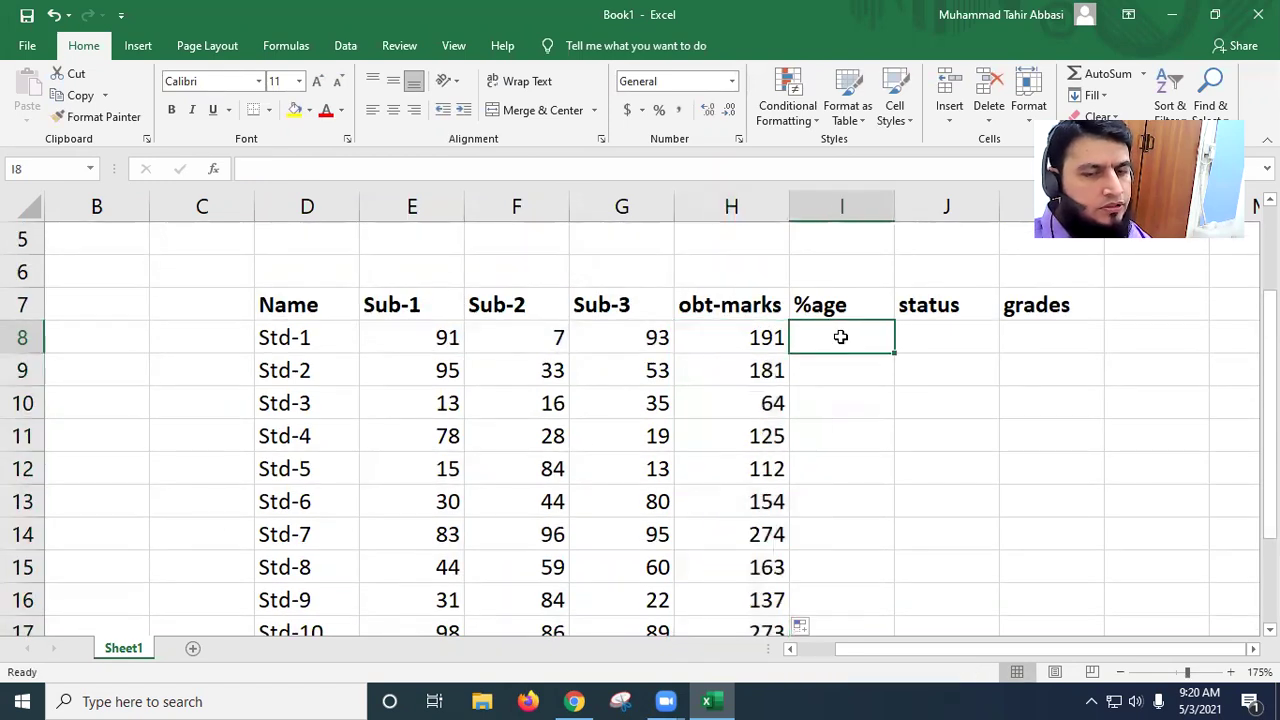
type("=")
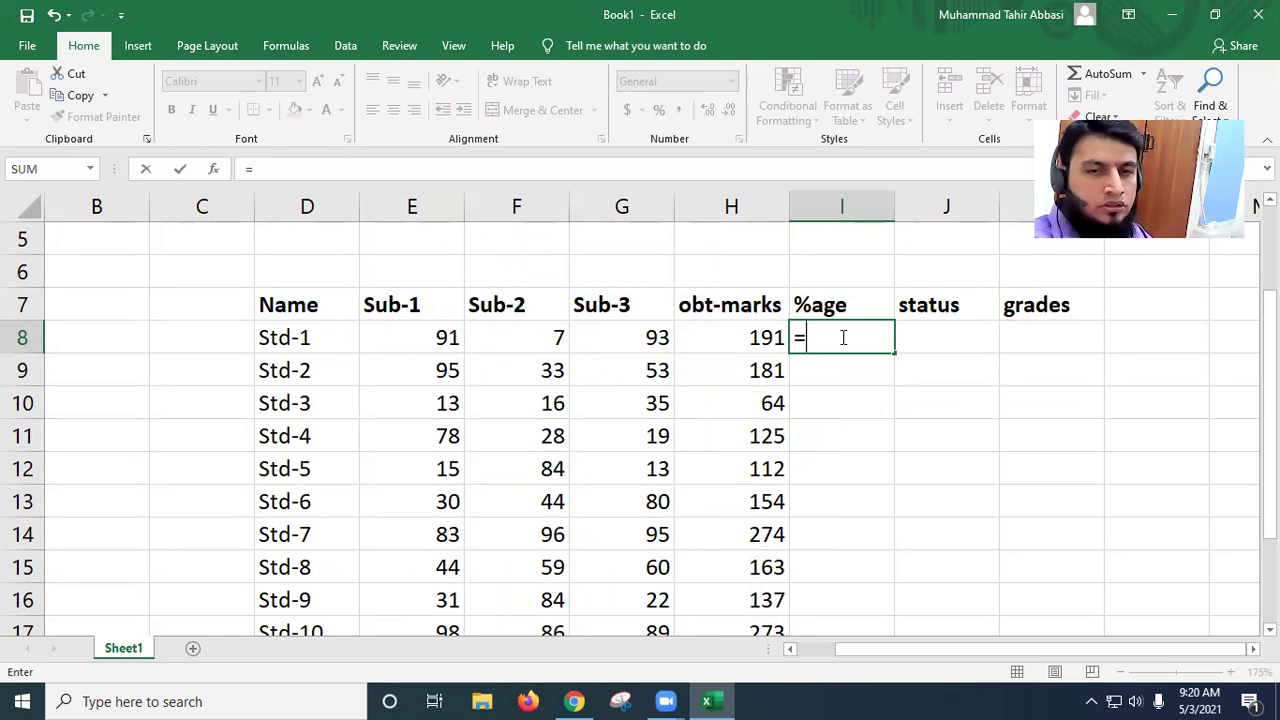
type("(")
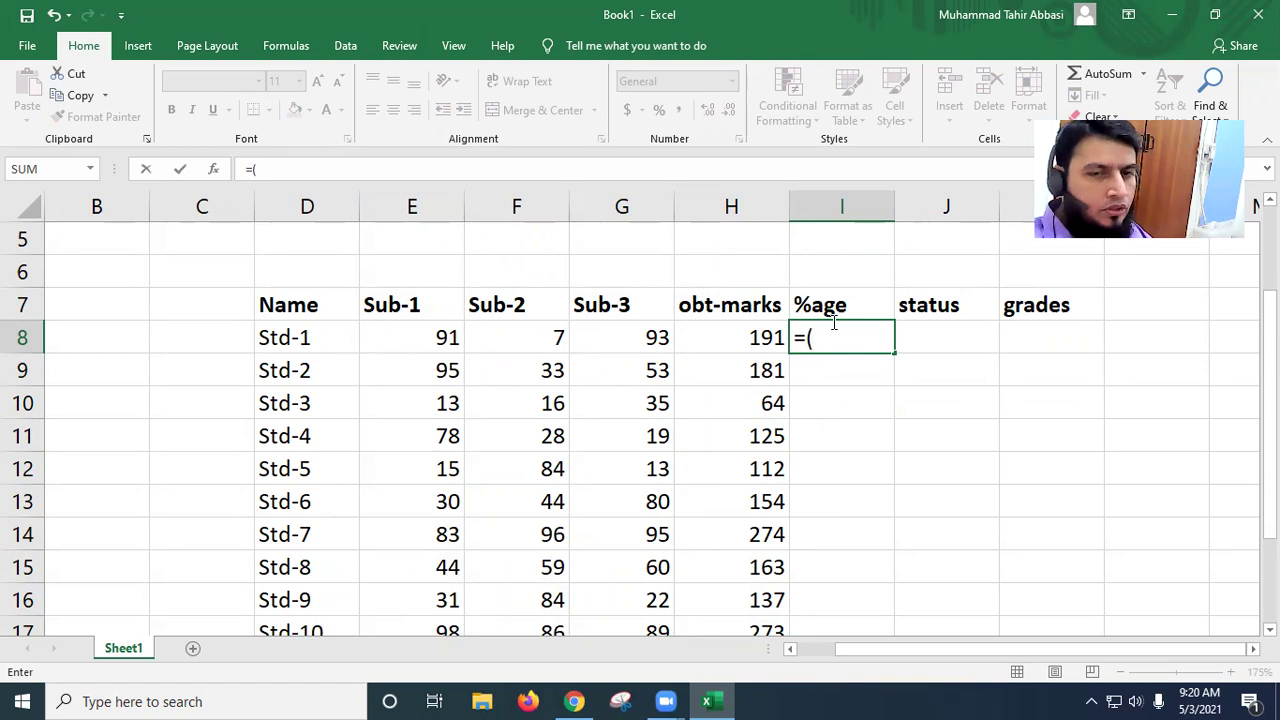
left_click(745, 335)
type("/")
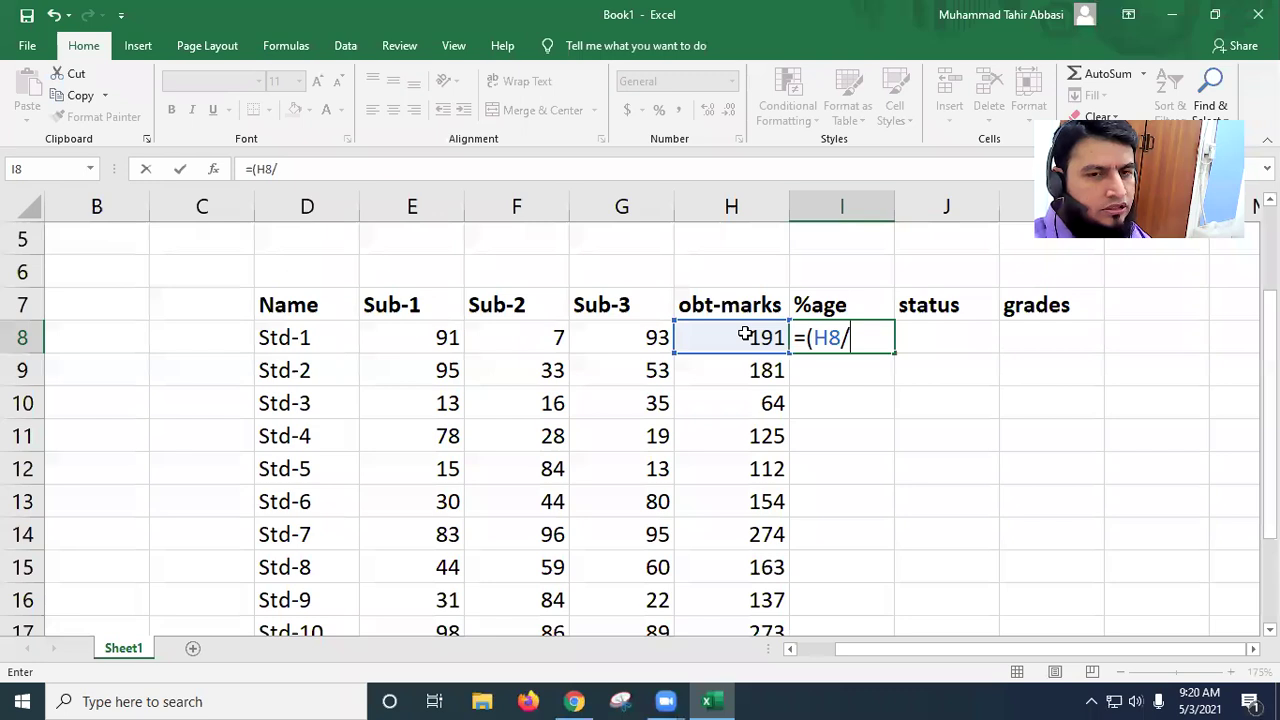
type("300")
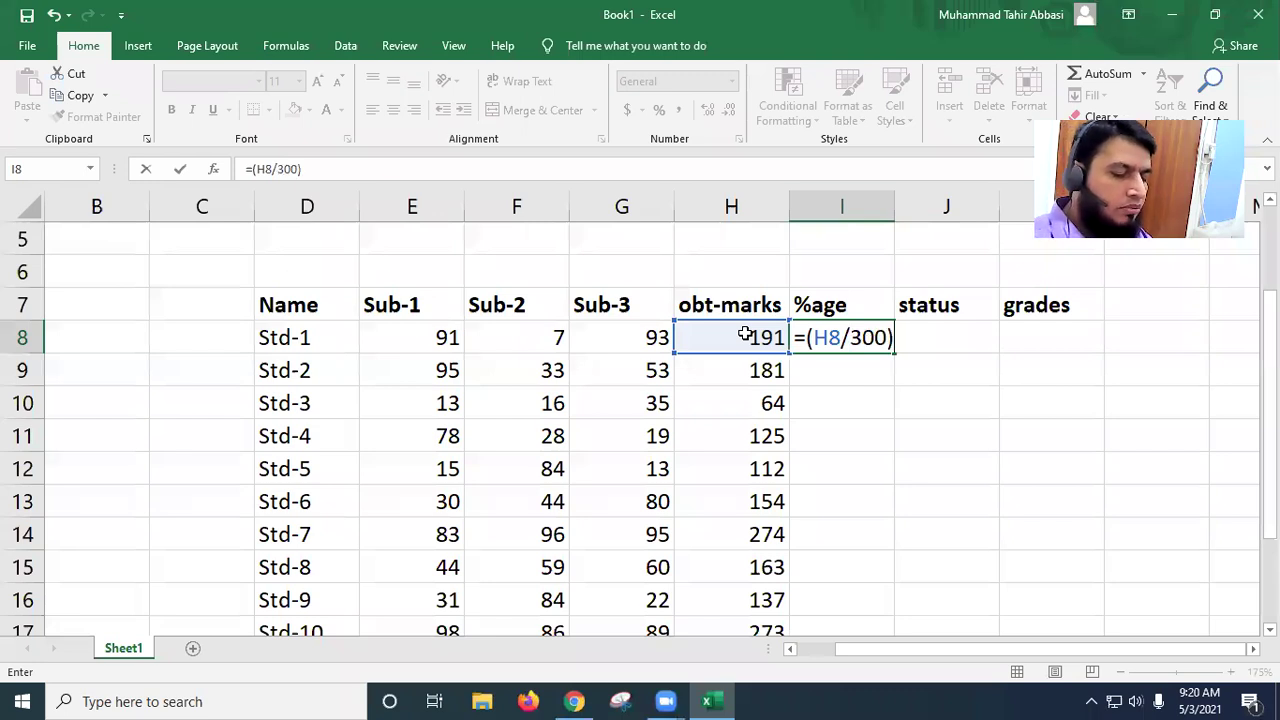
type(")*100")
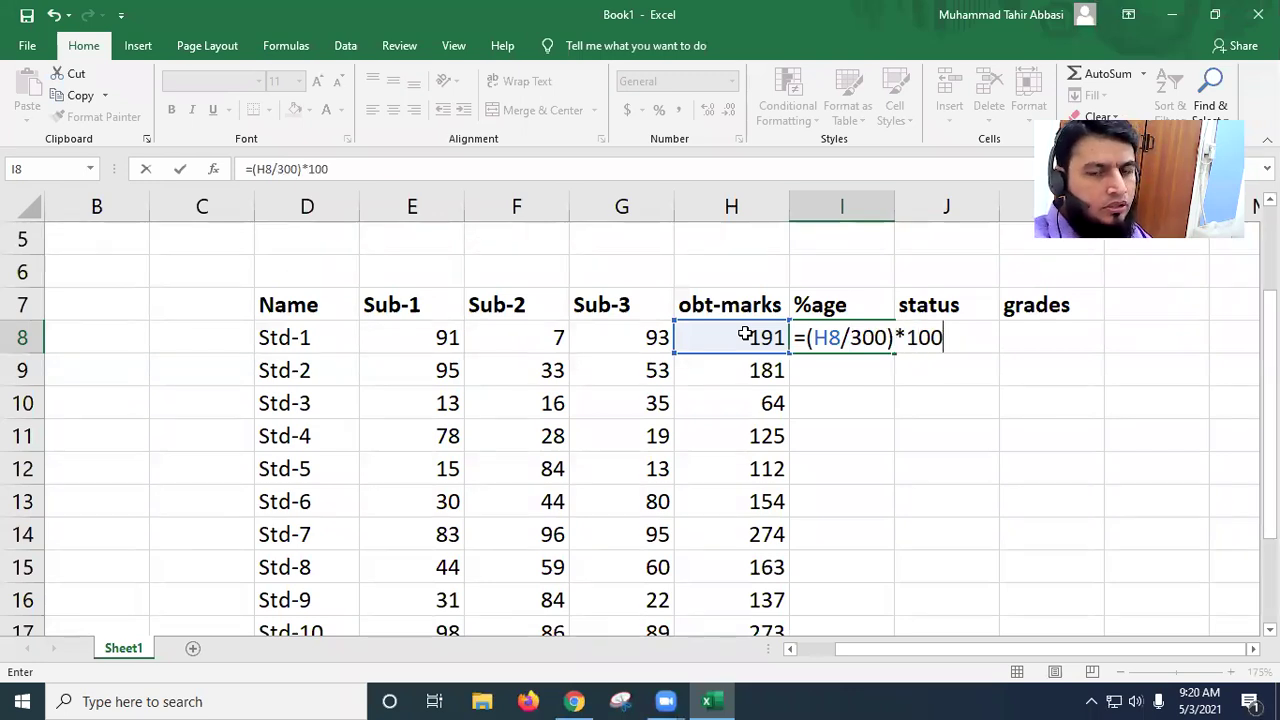
key("Return")
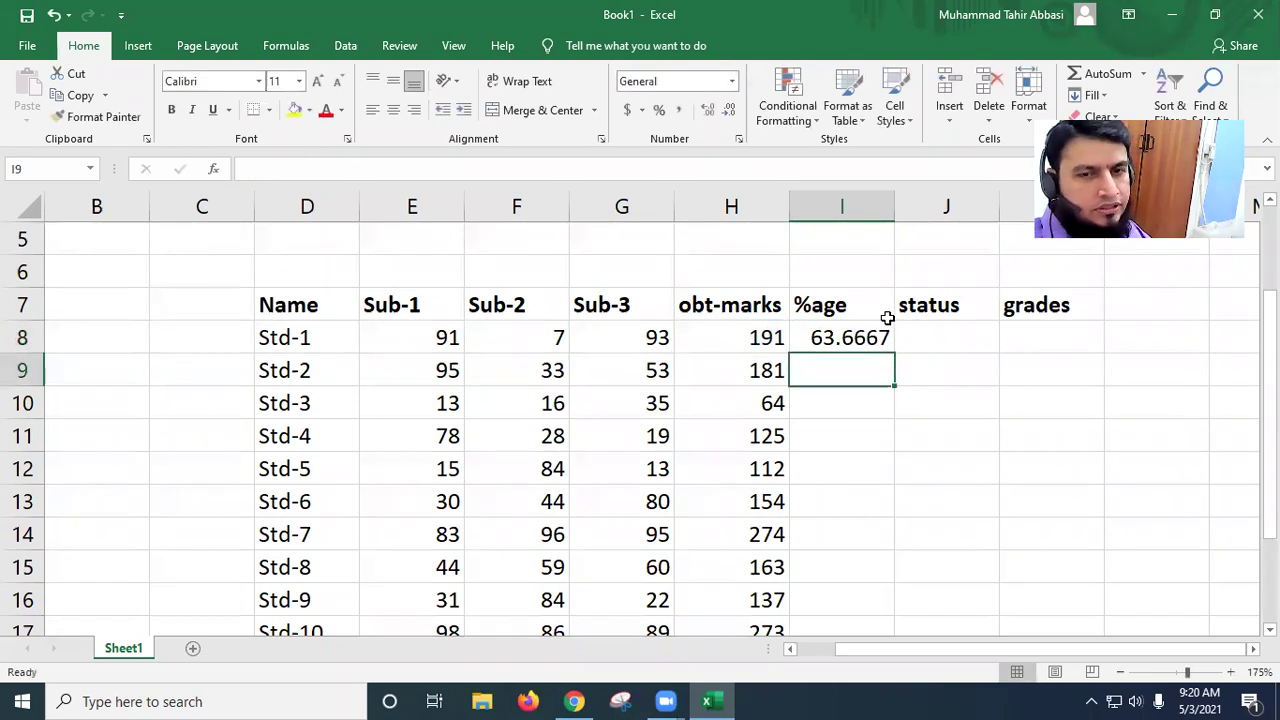
Step: Reduce the I8 percentage to one decimal place and fill it down the %age column for all students
left_click(834, 340)
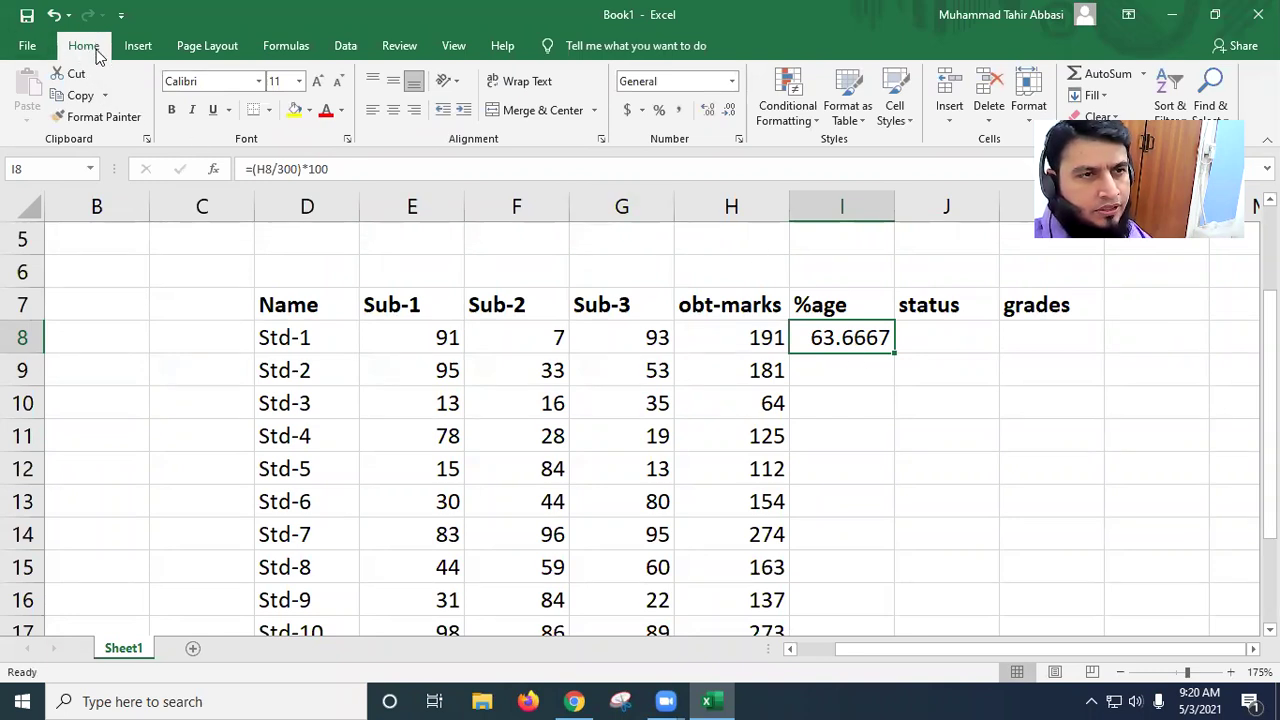
left_click(731, 112)
left_click(731, 112)
left_click(731, 112)
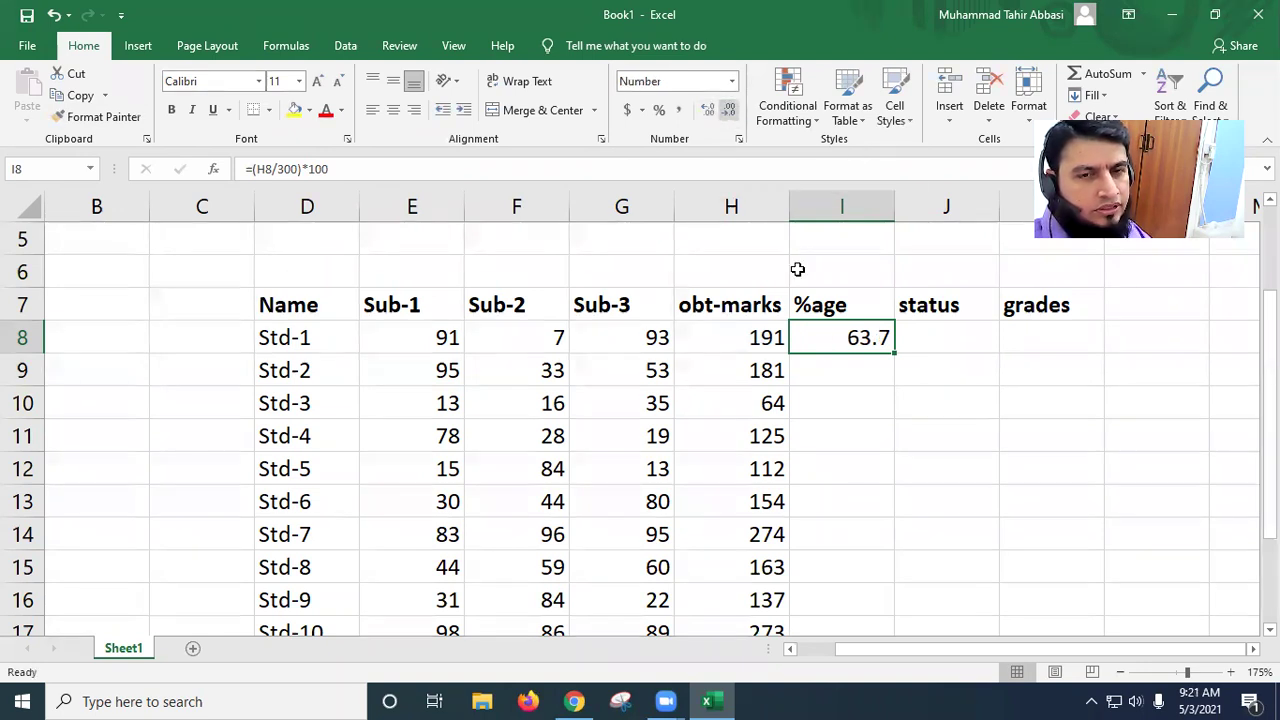
double_click(894, 352)
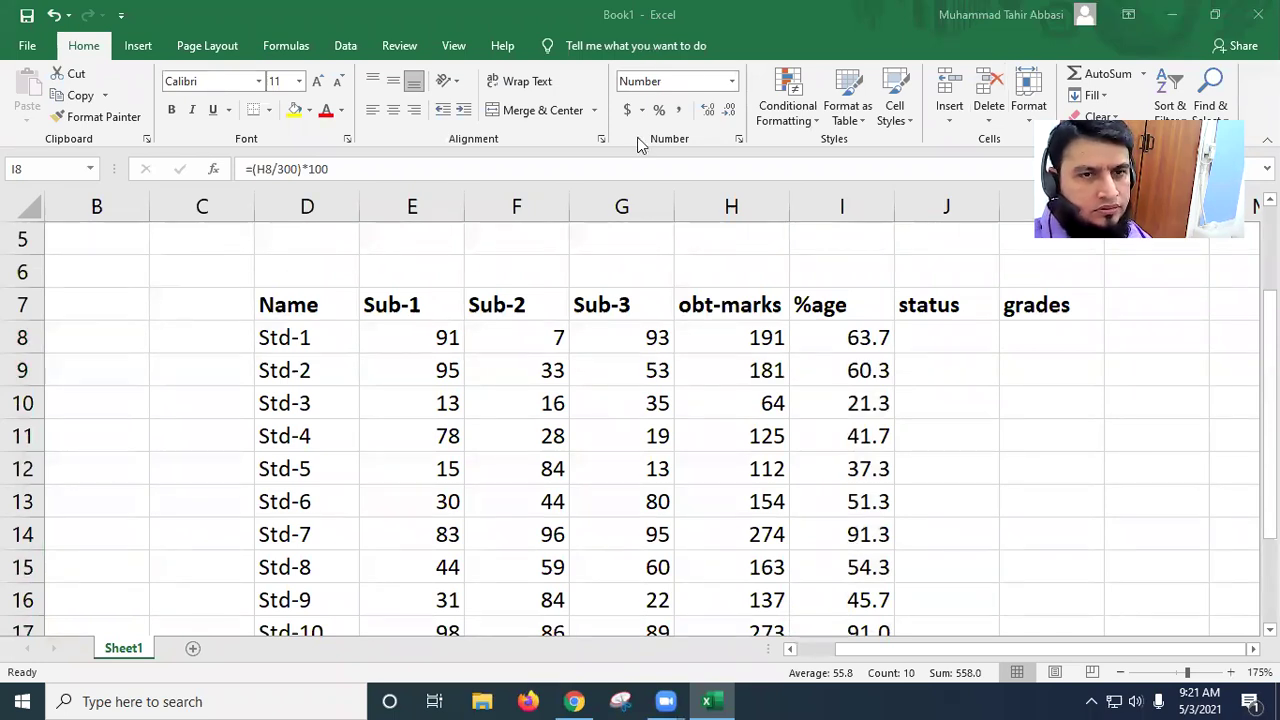
Step: Enter the passing criterion text "60 and above" in F3 above the marks table
left_click(930, 335)
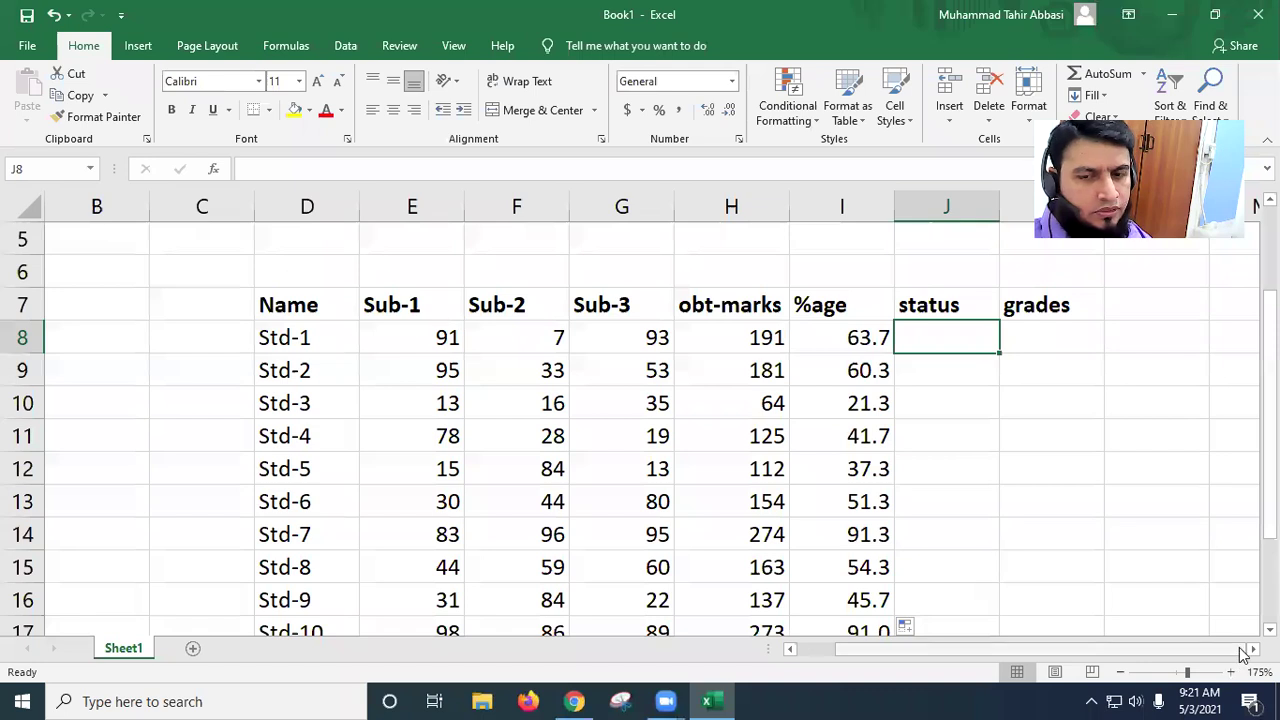
scroll(650, 420, "right", 2)
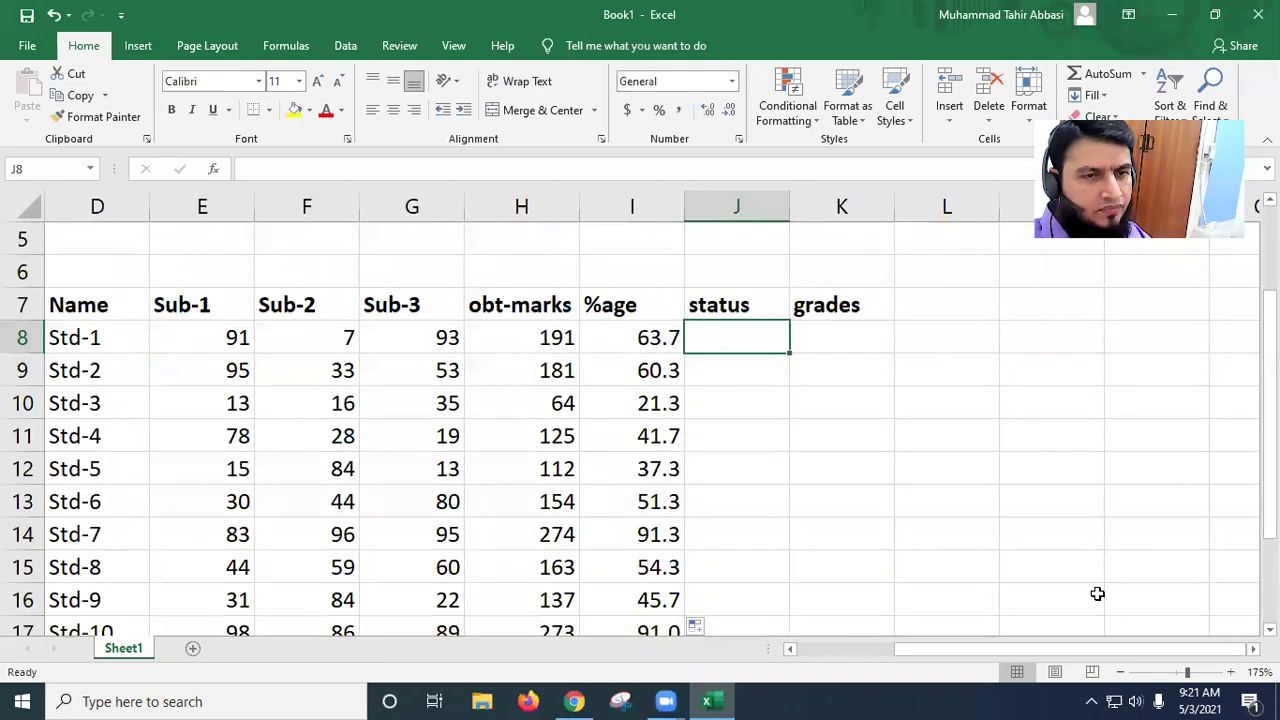
scroll(801, 554, "up", 1)
scroll(340, 294, "up", 1)
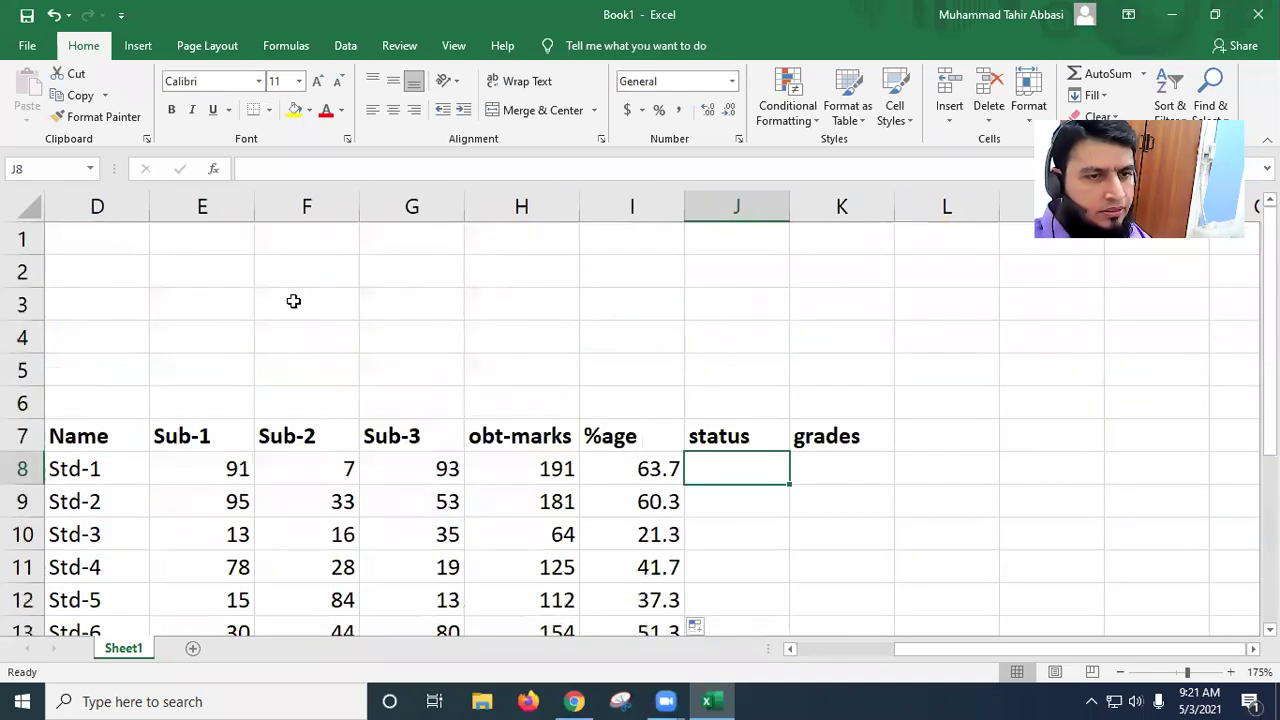
left_click(292, 302)
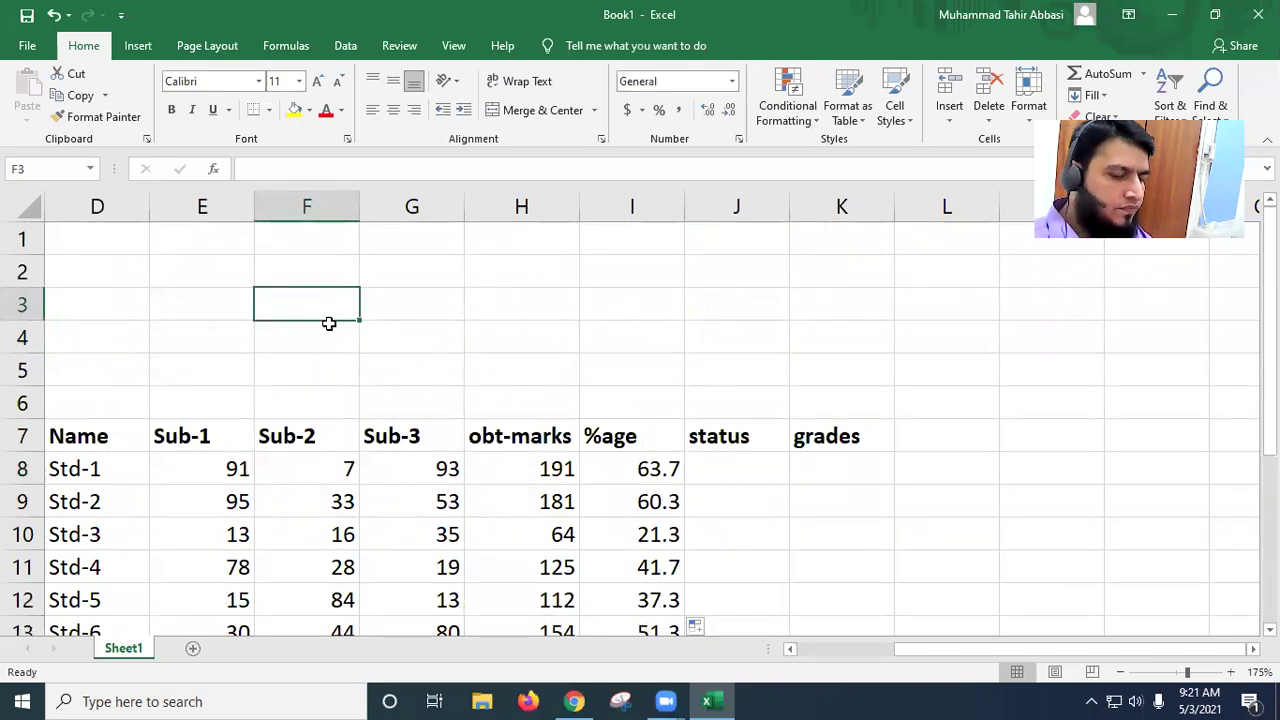
type("60")
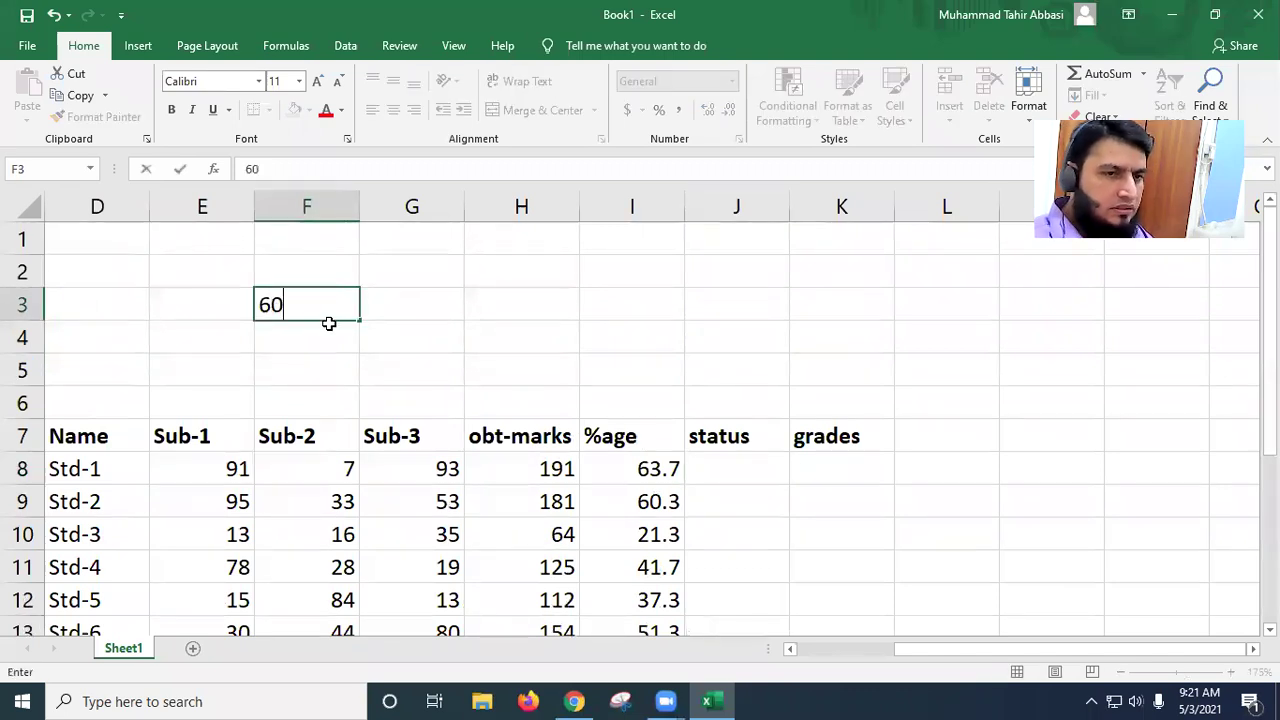
type(" and")
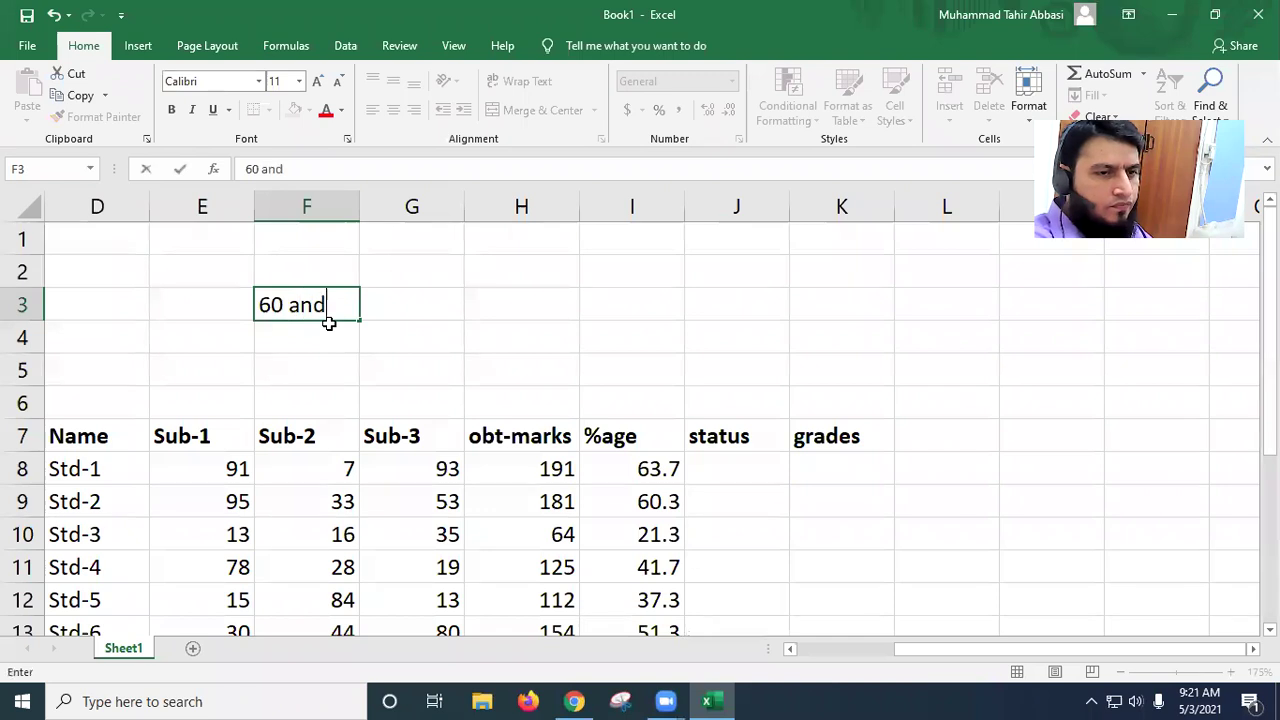
type(" abvove")
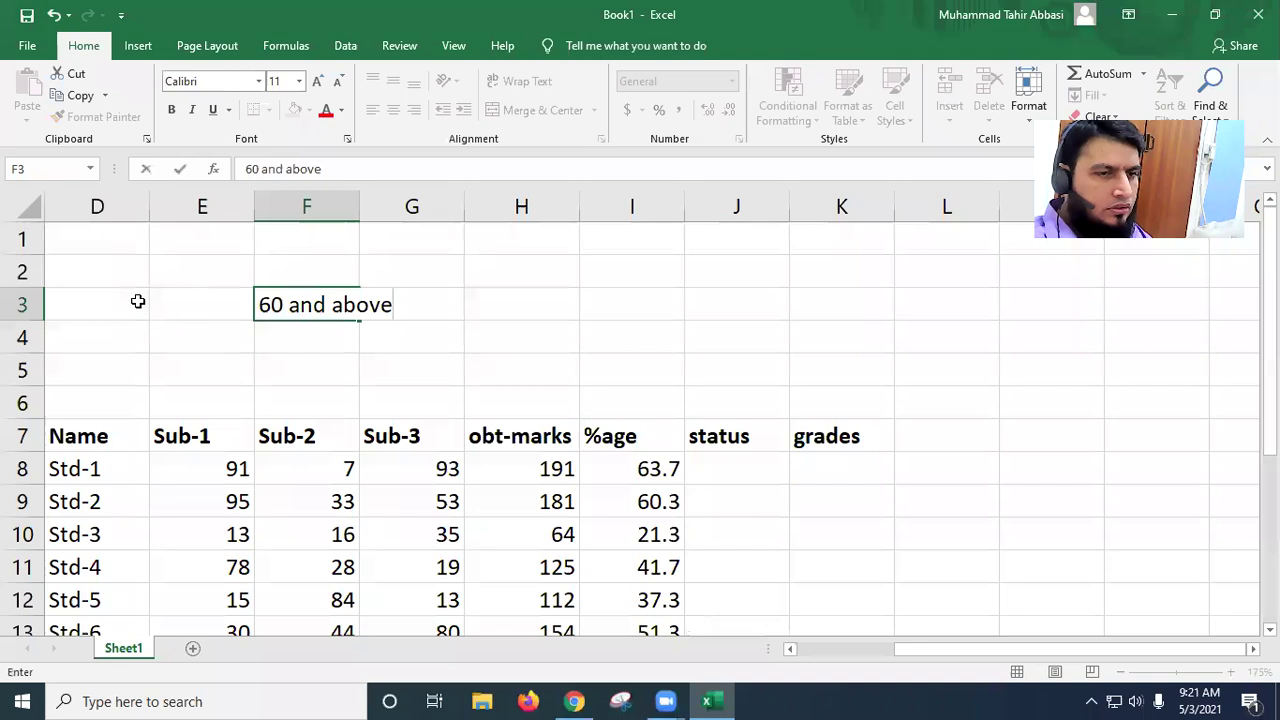
left_click(186, 300)
left_click(421, 303)
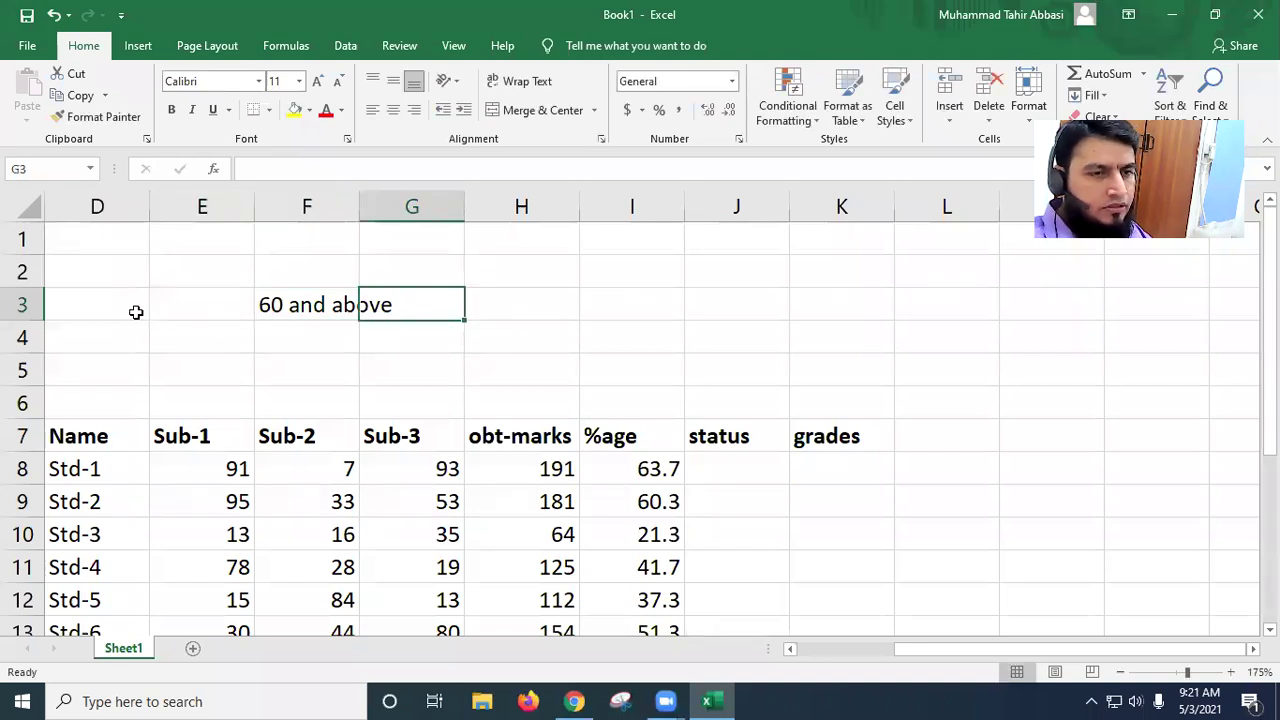
Step: Enter the label "passing =" in E3 beside the criterion text
left_click(173, 305)
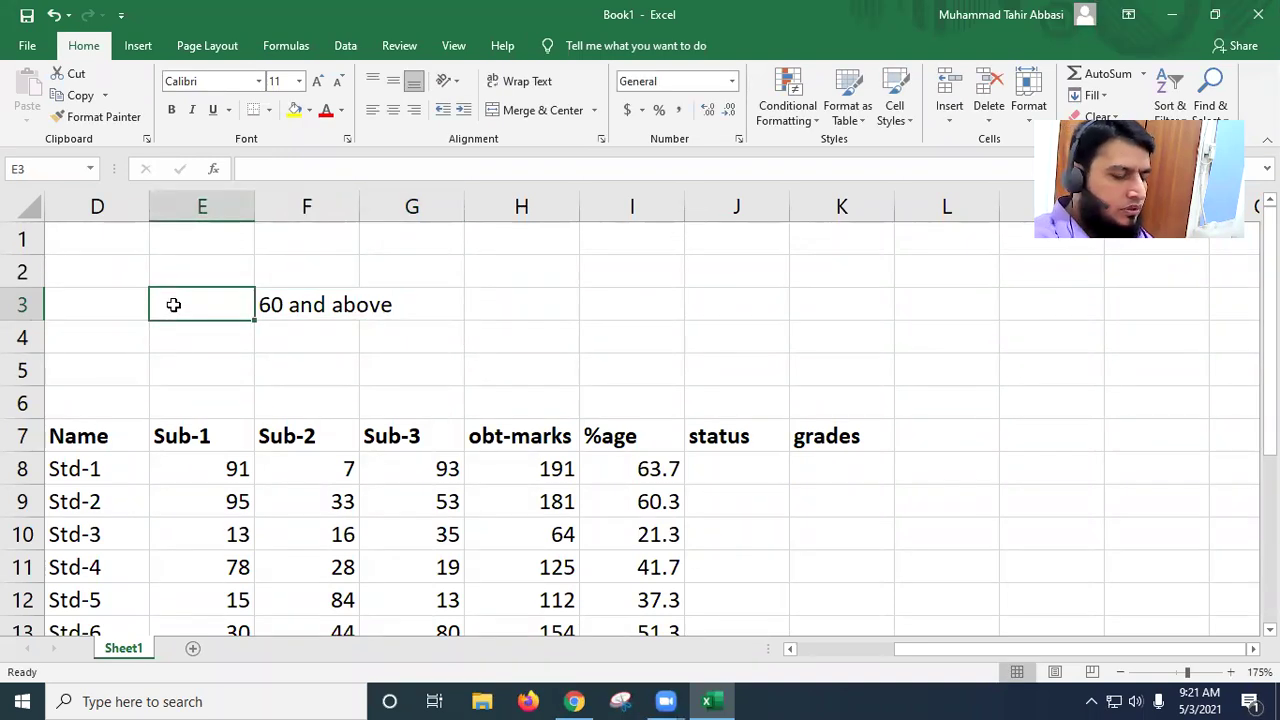
type("passing")
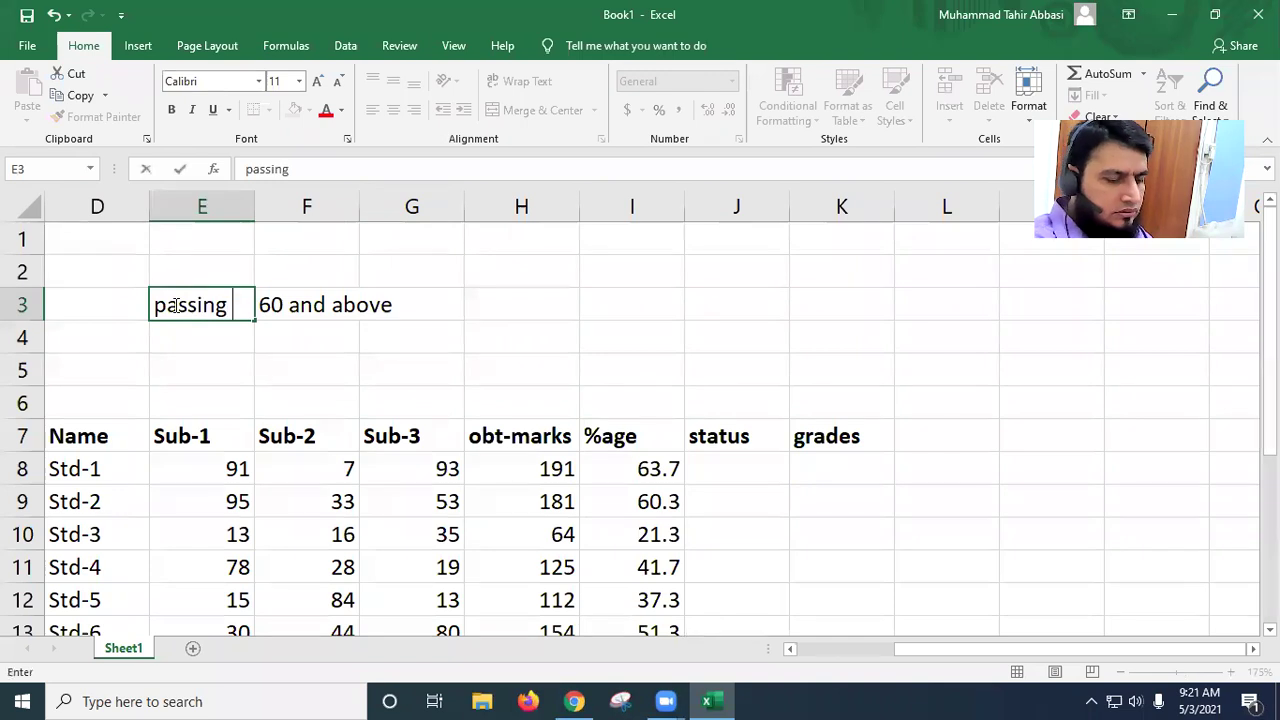
type(" =")
left_click(366, 304)
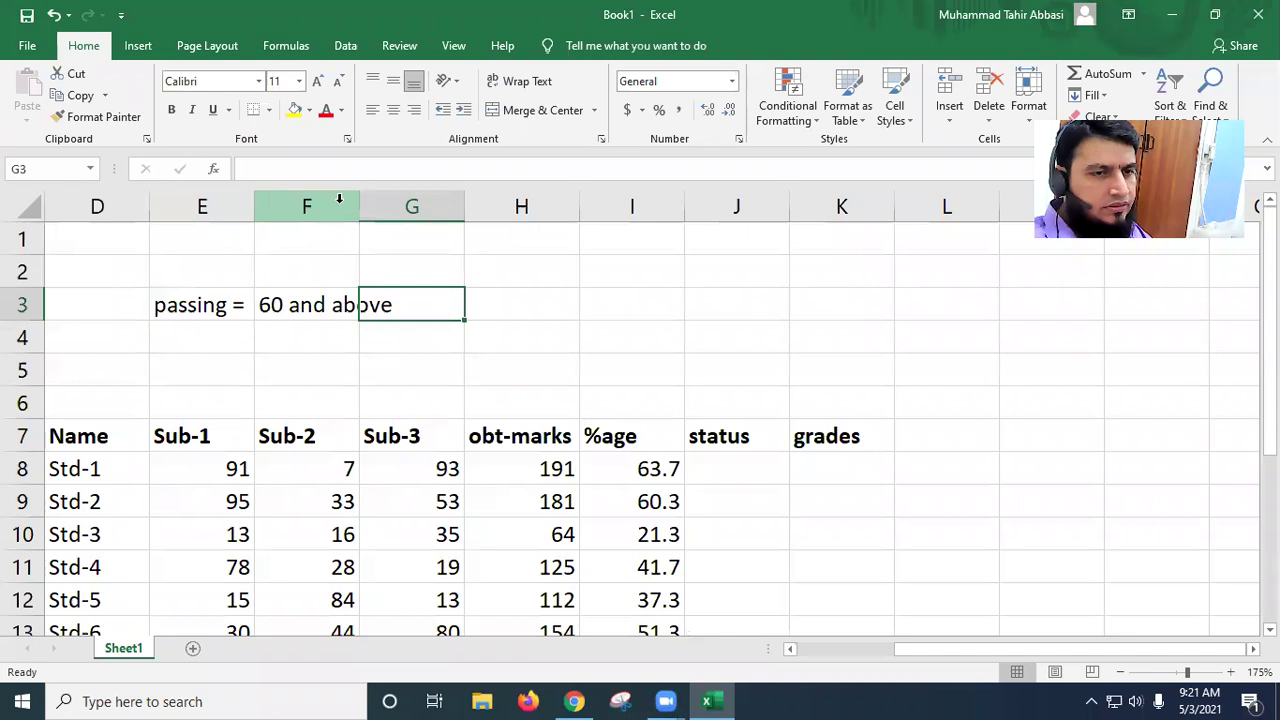
Step: Widen column F to fit the passing criterion text and fill cells E3:F3 with yellow
left_click_drag(361, 206, 392, 206)
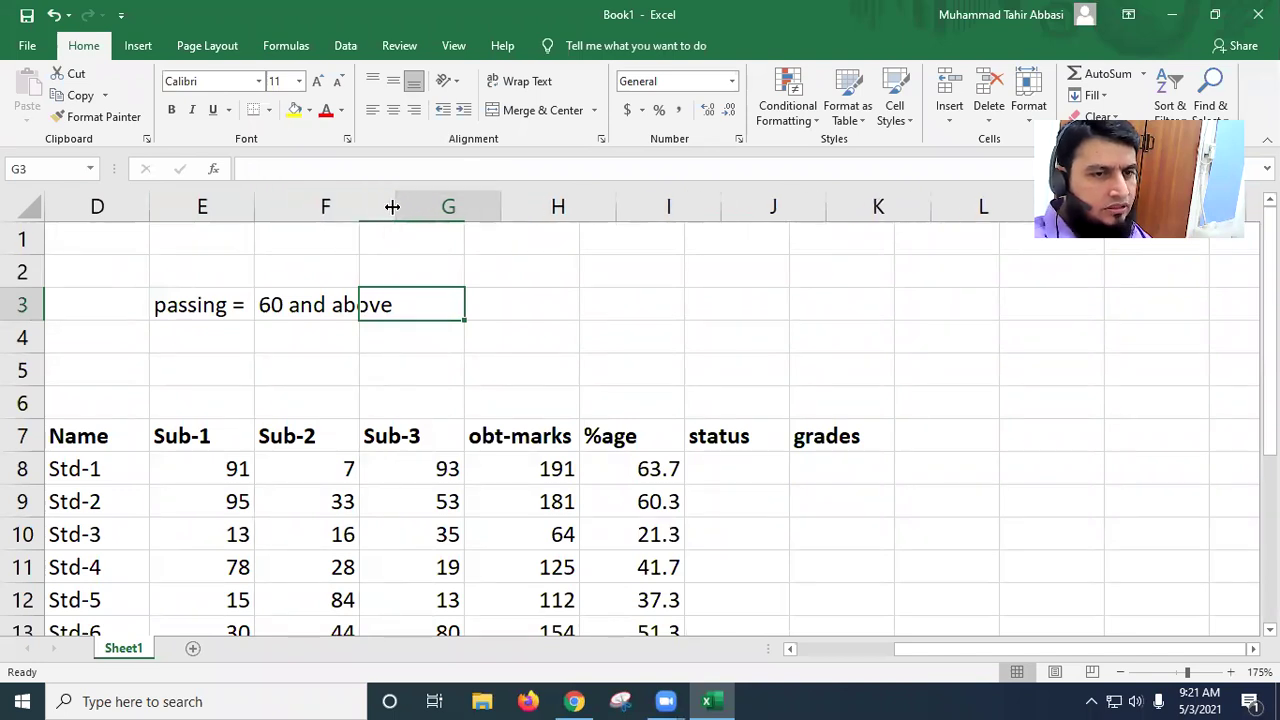
left_click_drag(209, 300, 357, 300)
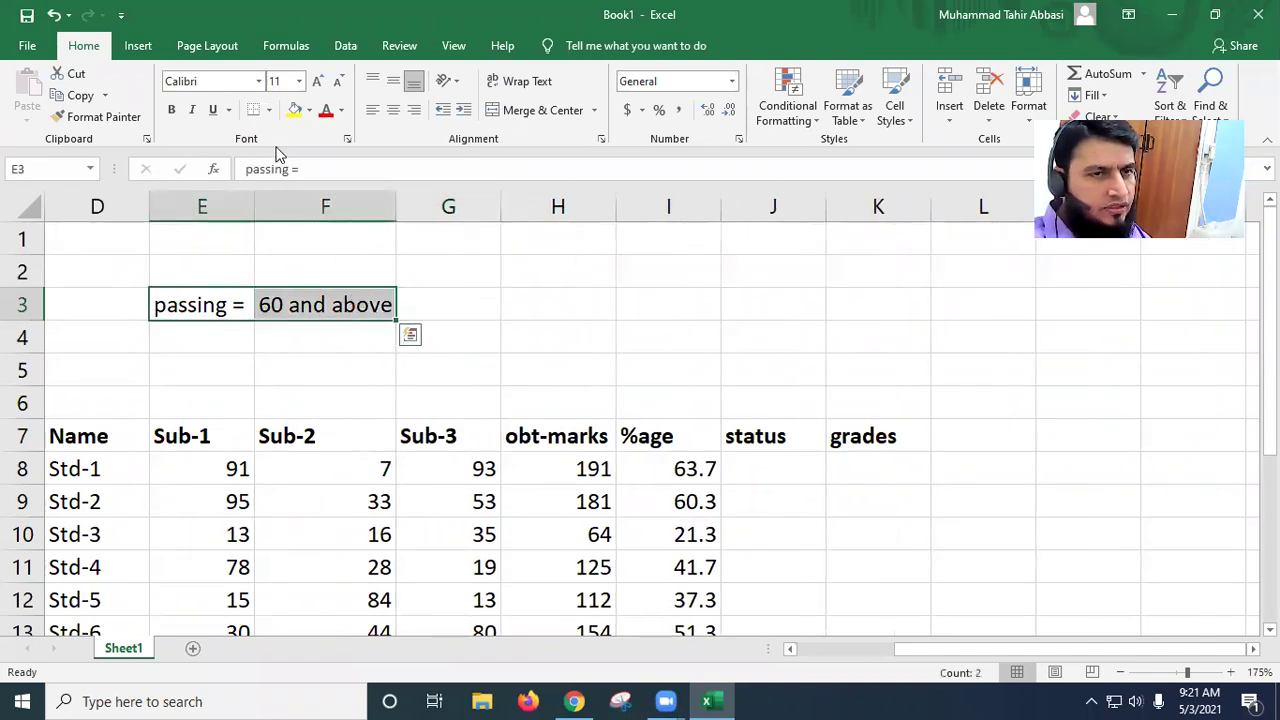
left_click(294, 109)
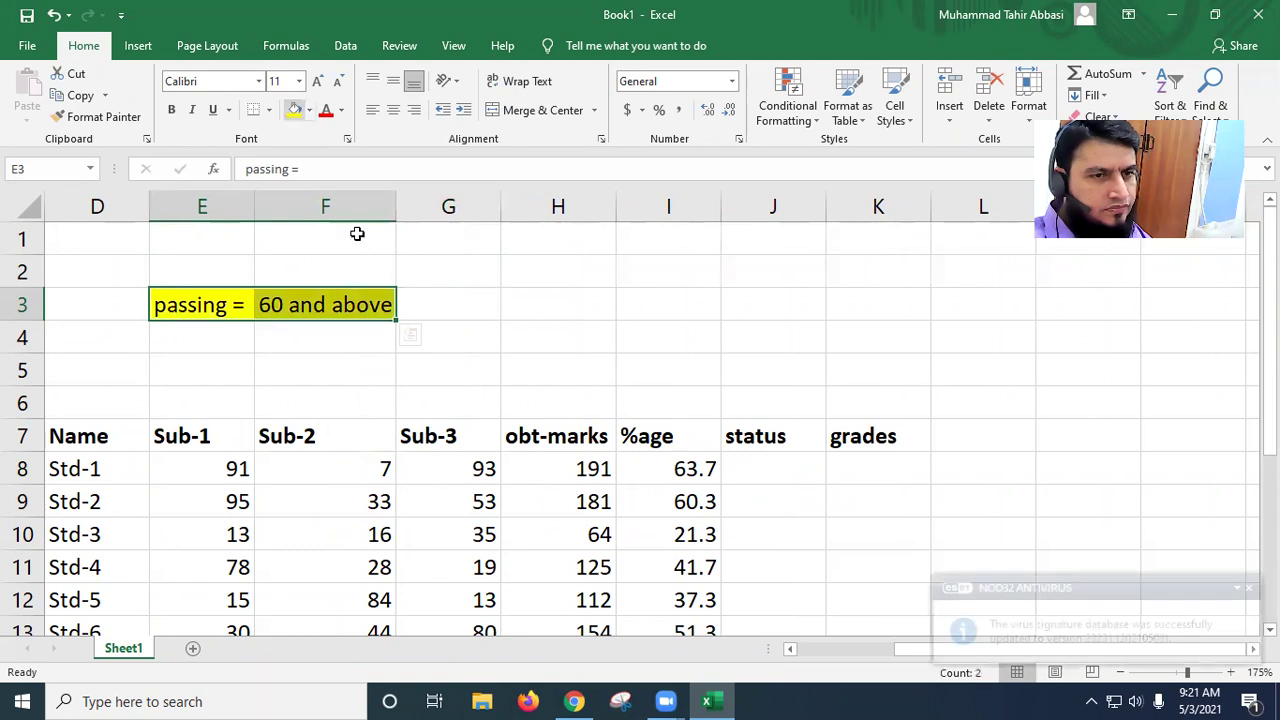
Step: Begin an IF formula in J8 with the logical test I8>=60 for the first student's status
left_click(853, 476)
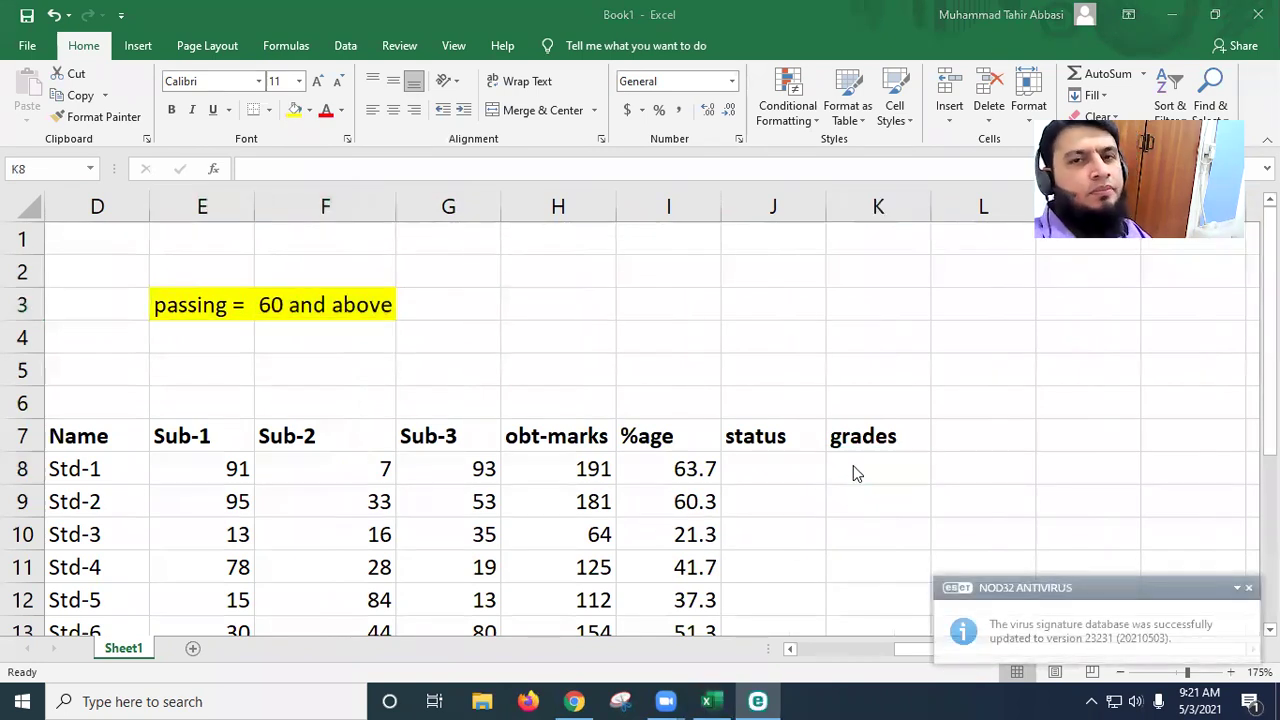
left_click(767, 467)
key("BackSpace")
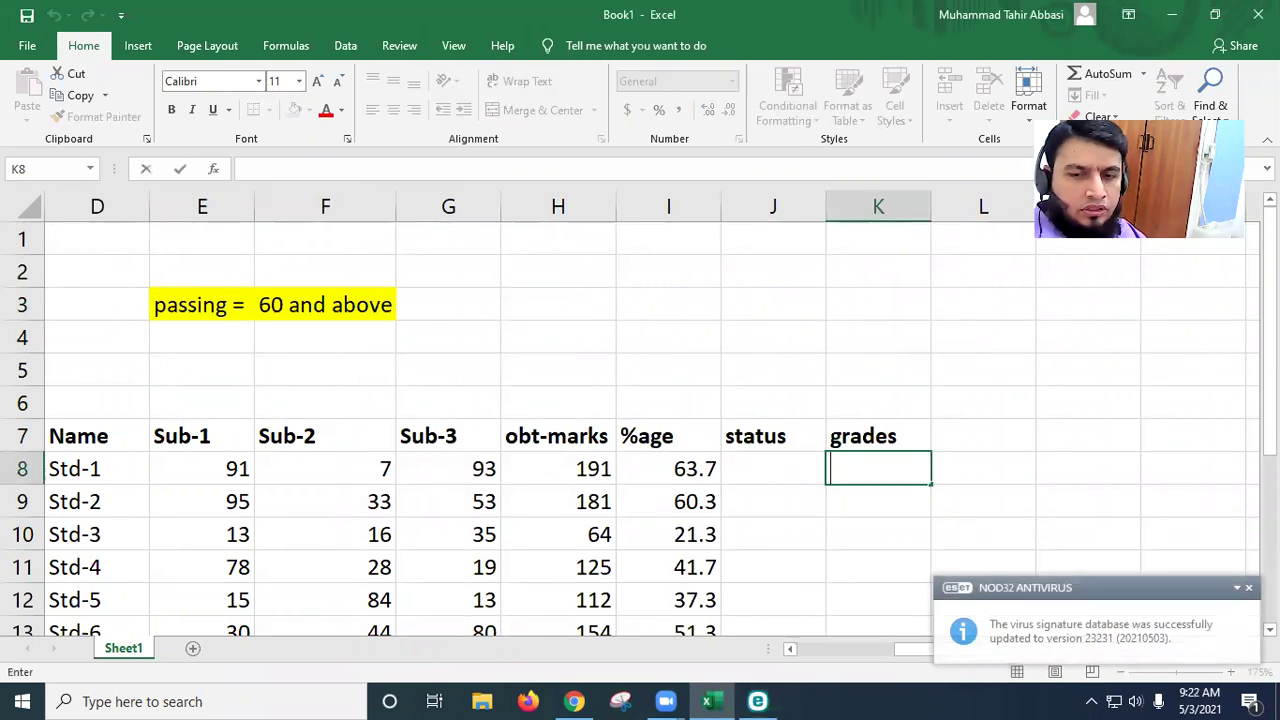
left_click(745, 468)
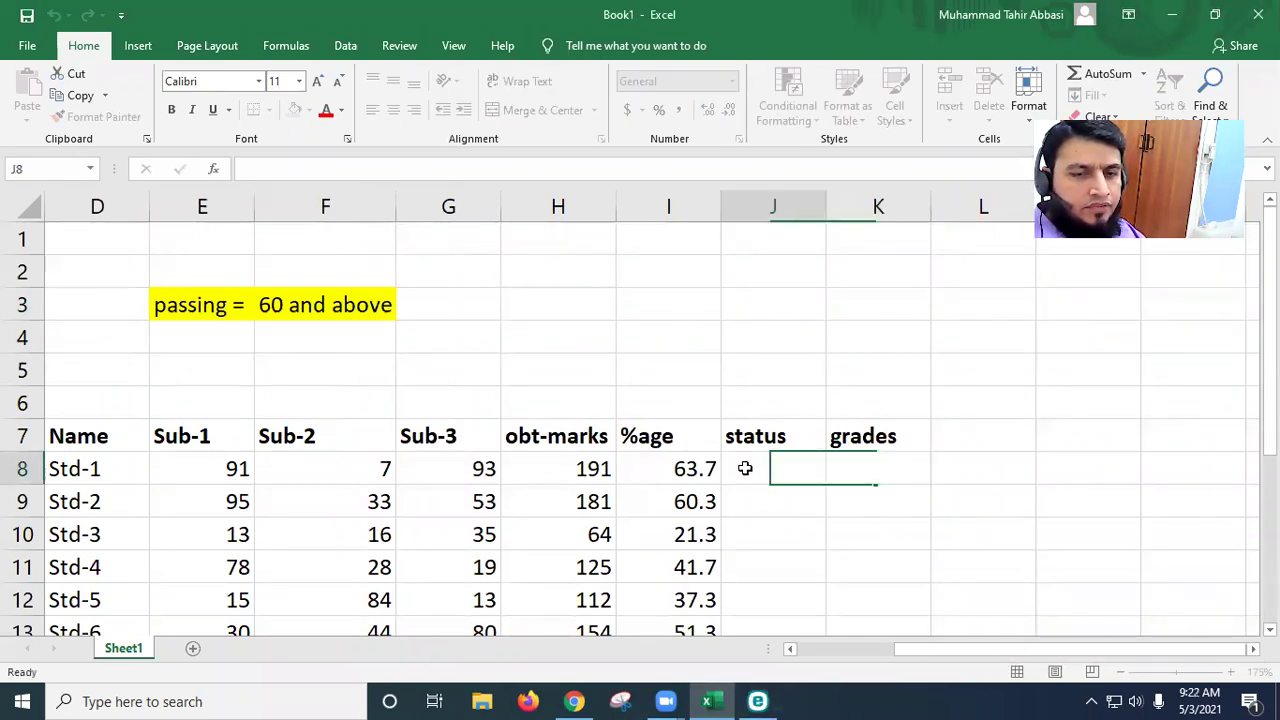
type("=")
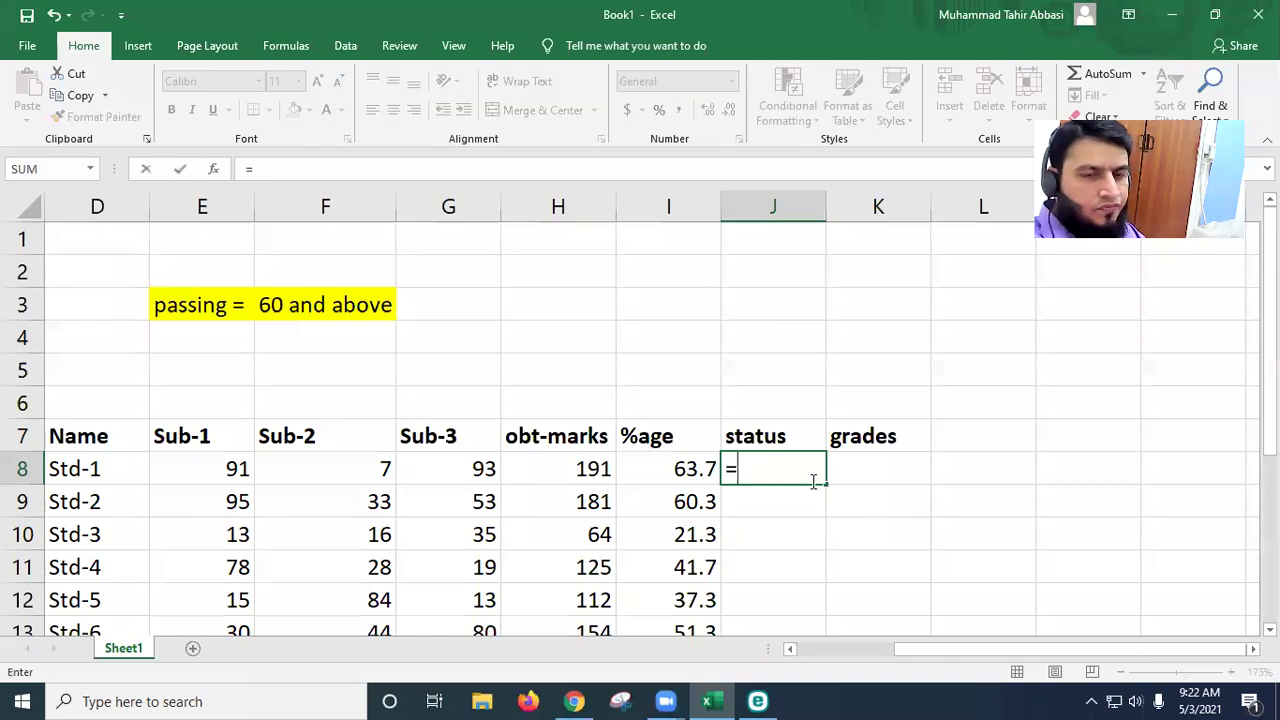
type("if")
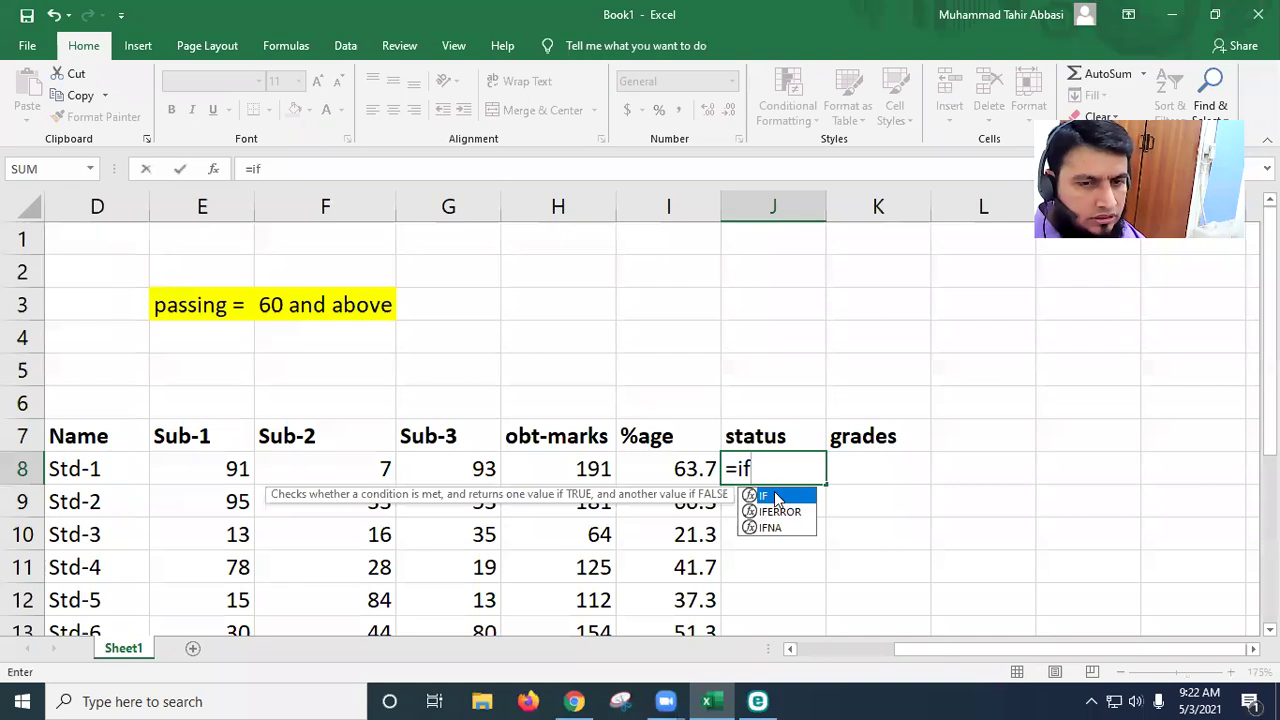
double_click(777, 497)
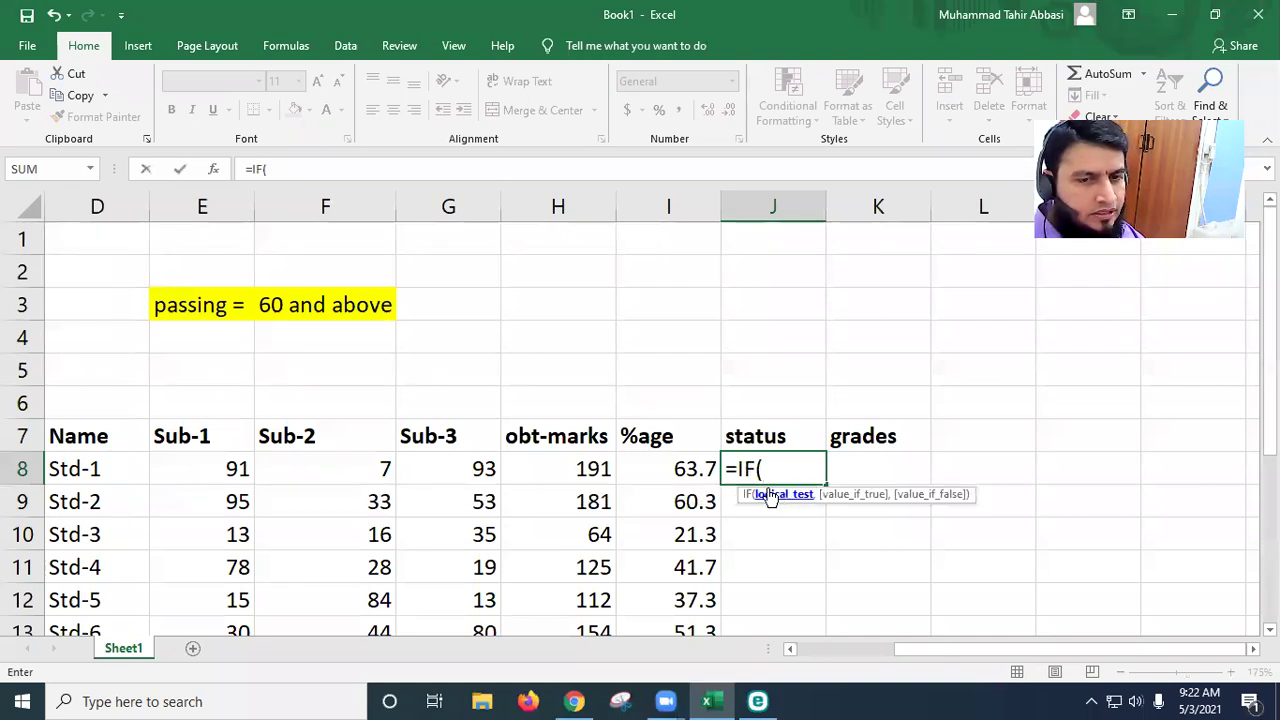
left_click(690, 472)
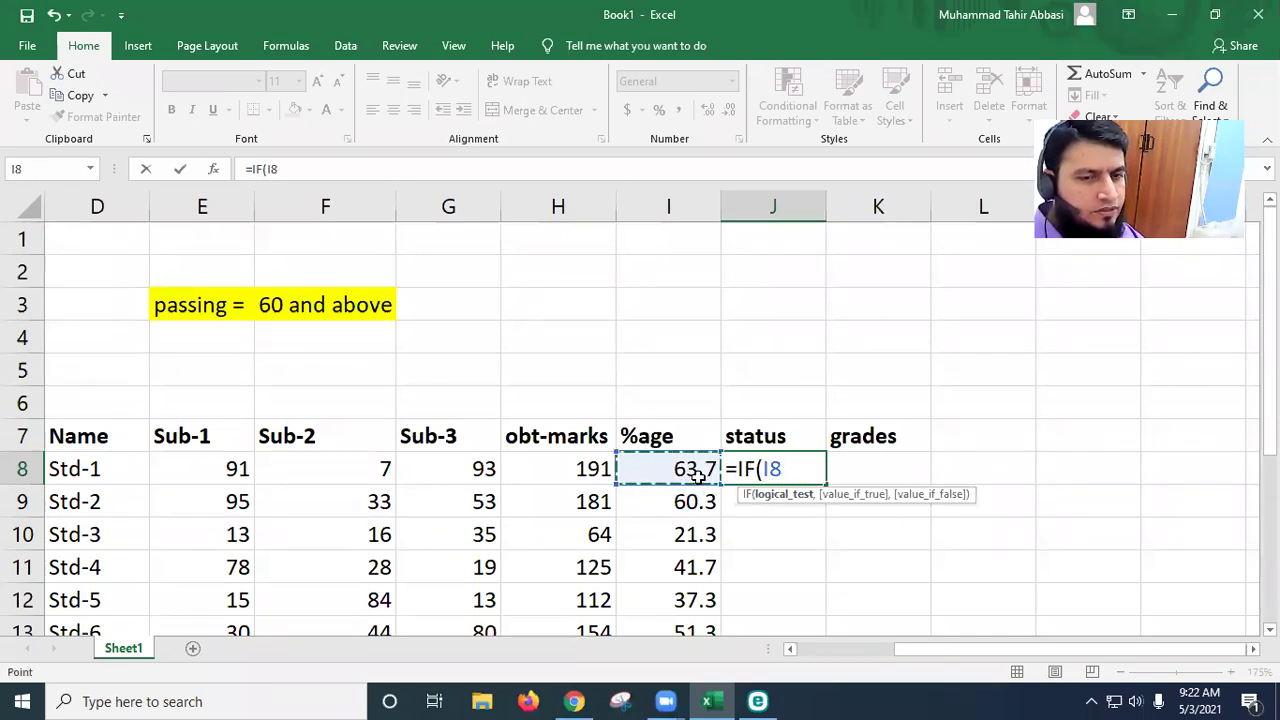
type(">=60")
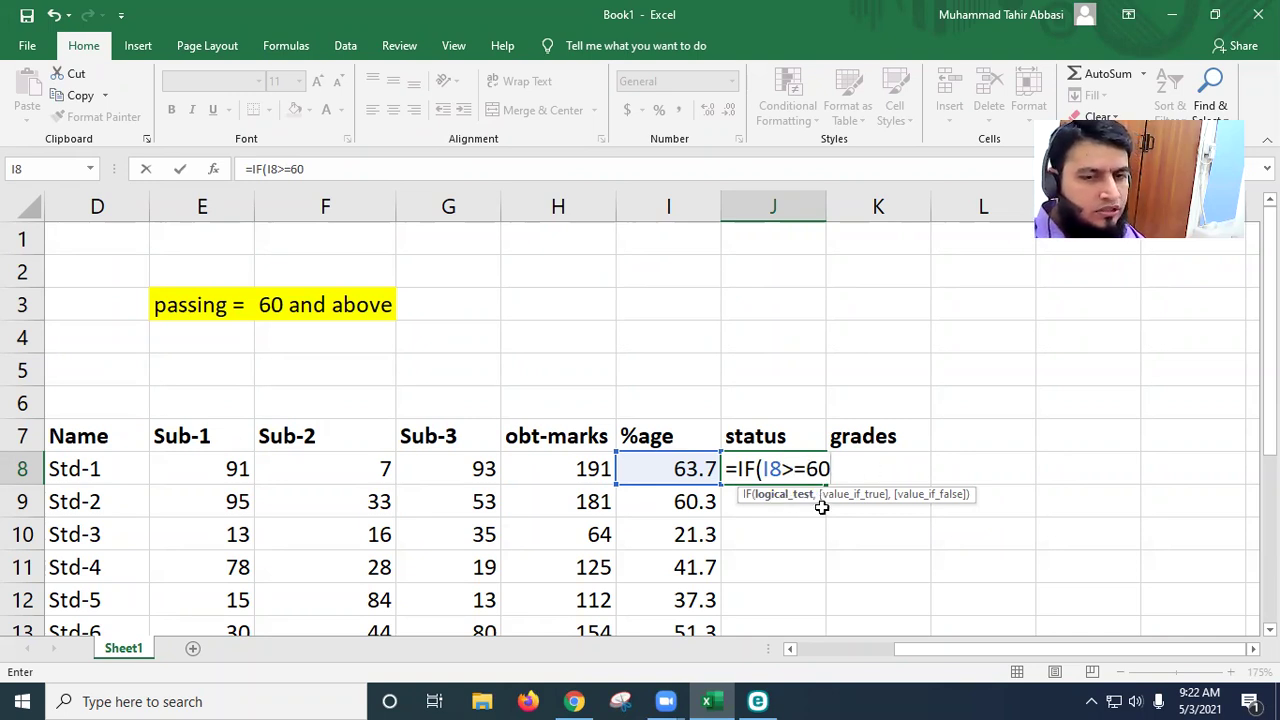
Step: Complete the J8 formula with "PASS" as the true value and "FAIL" as the false value
type(",")
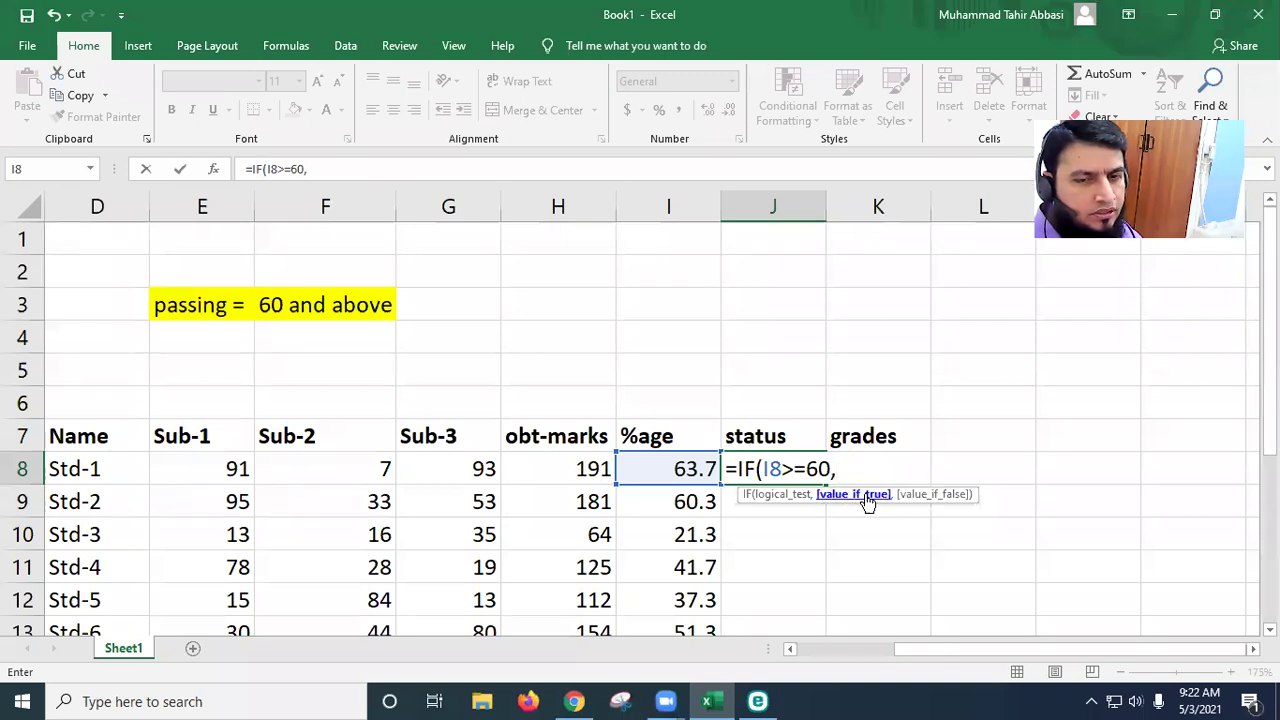
type("\"")
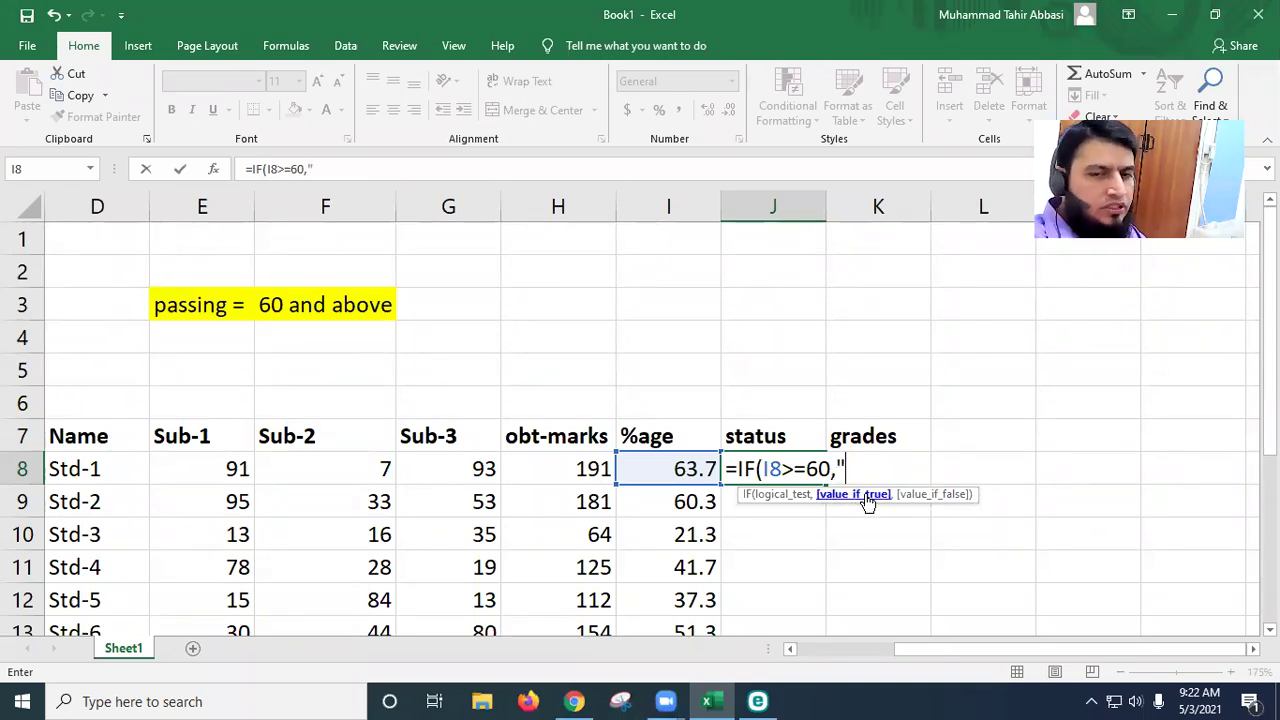
type("op")
key("BackSpace")
key("BackSpace")
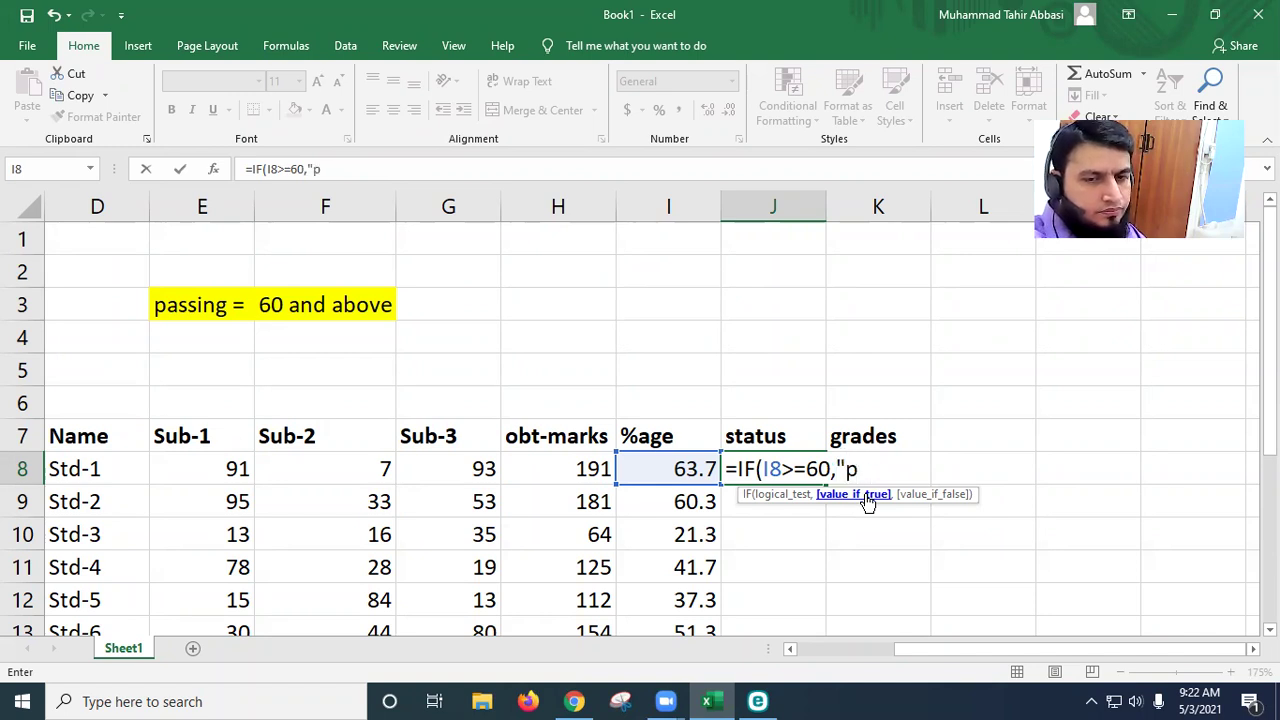
type("PASS")
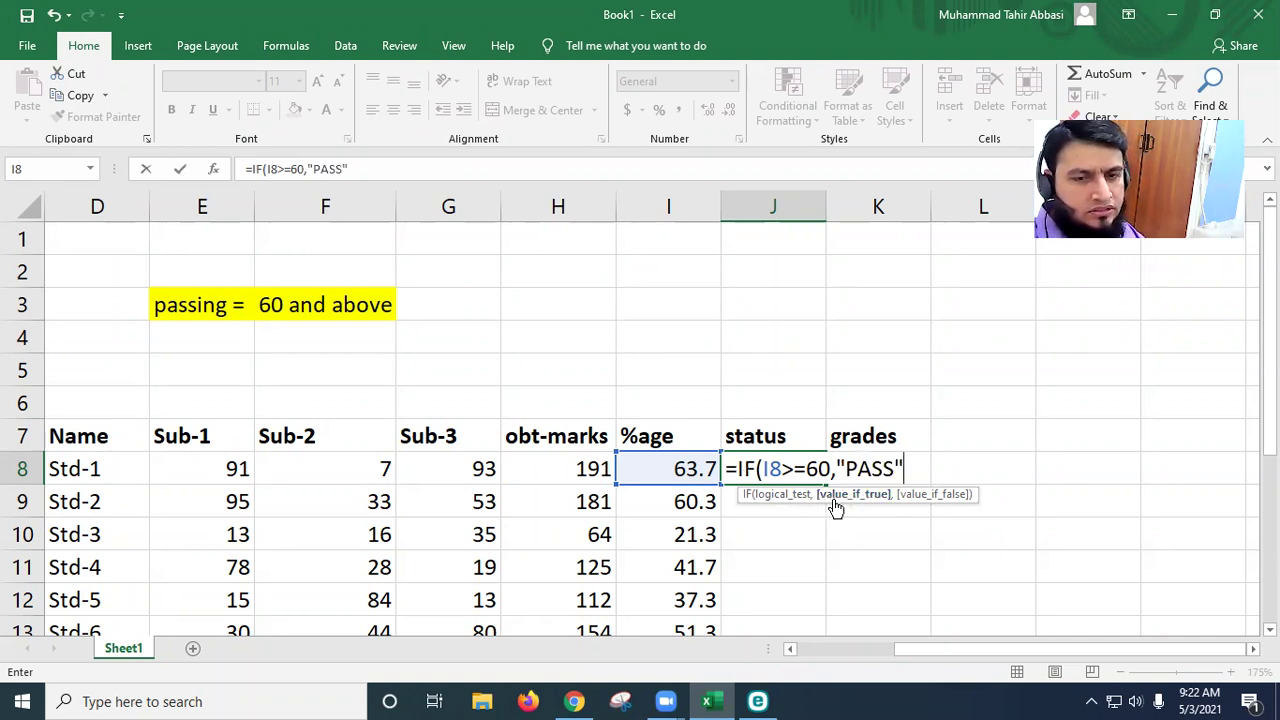
type(",")
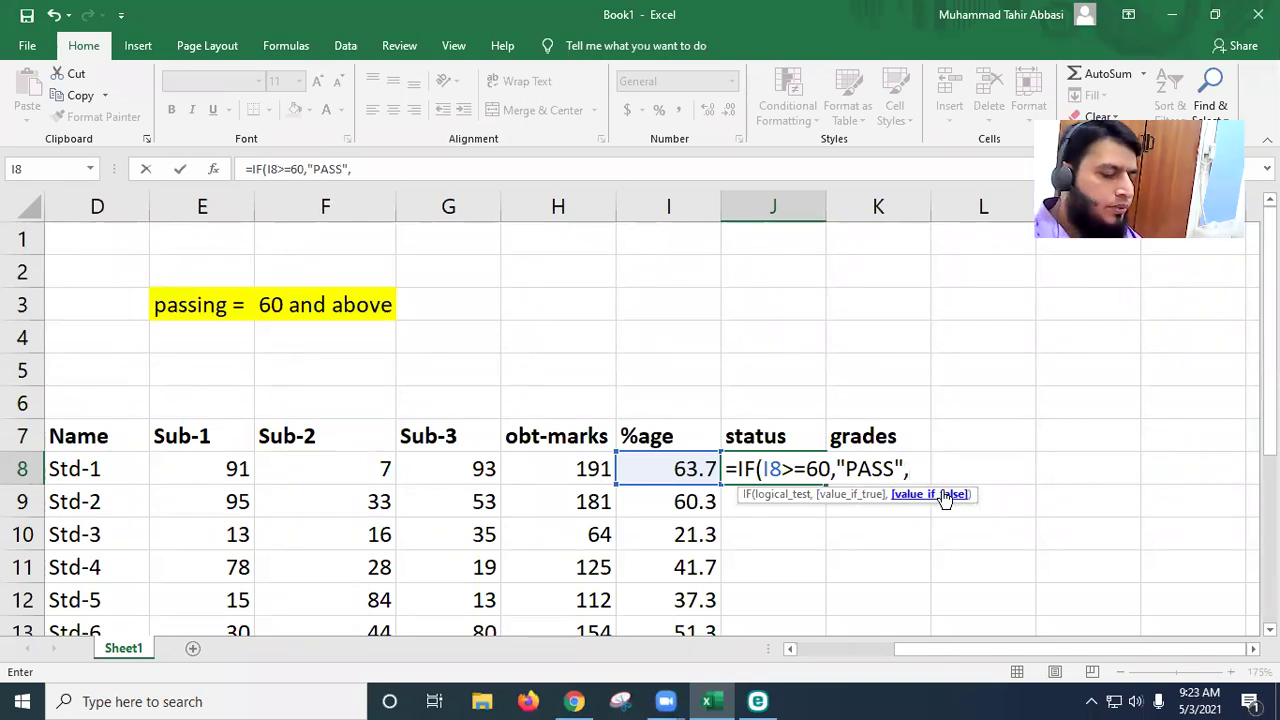
type("\"FAIL\"")
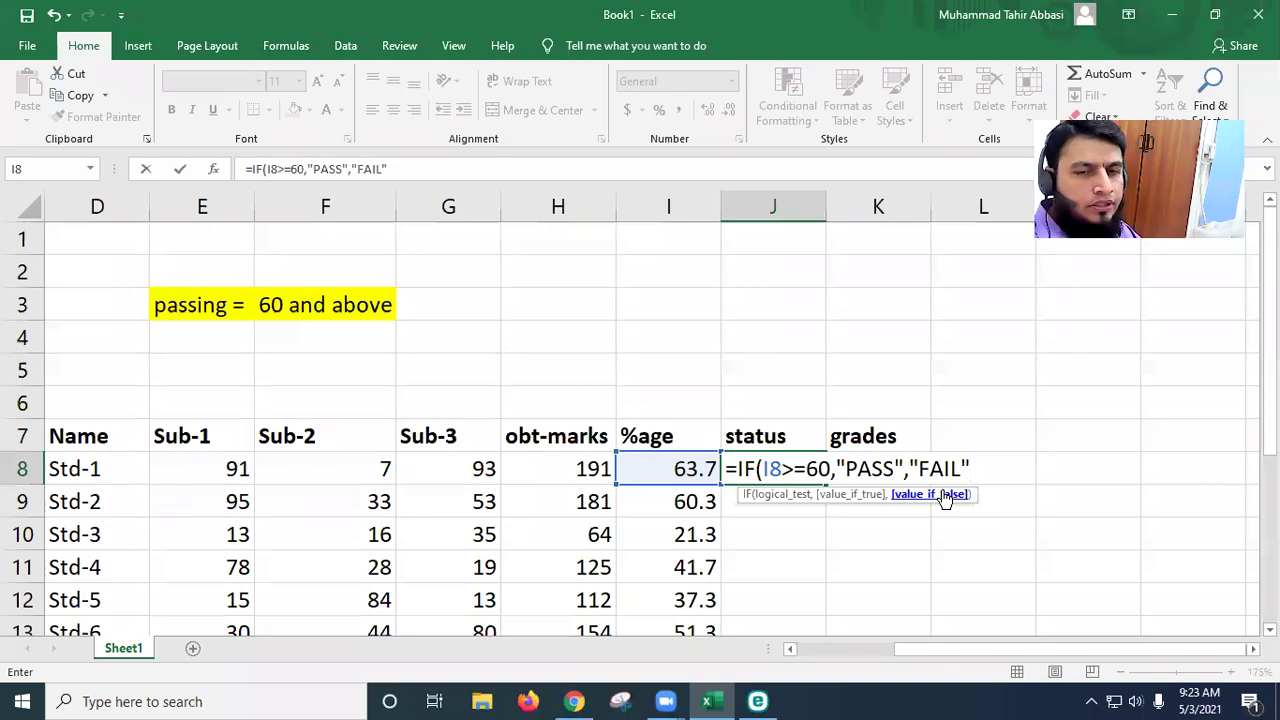
type(")")
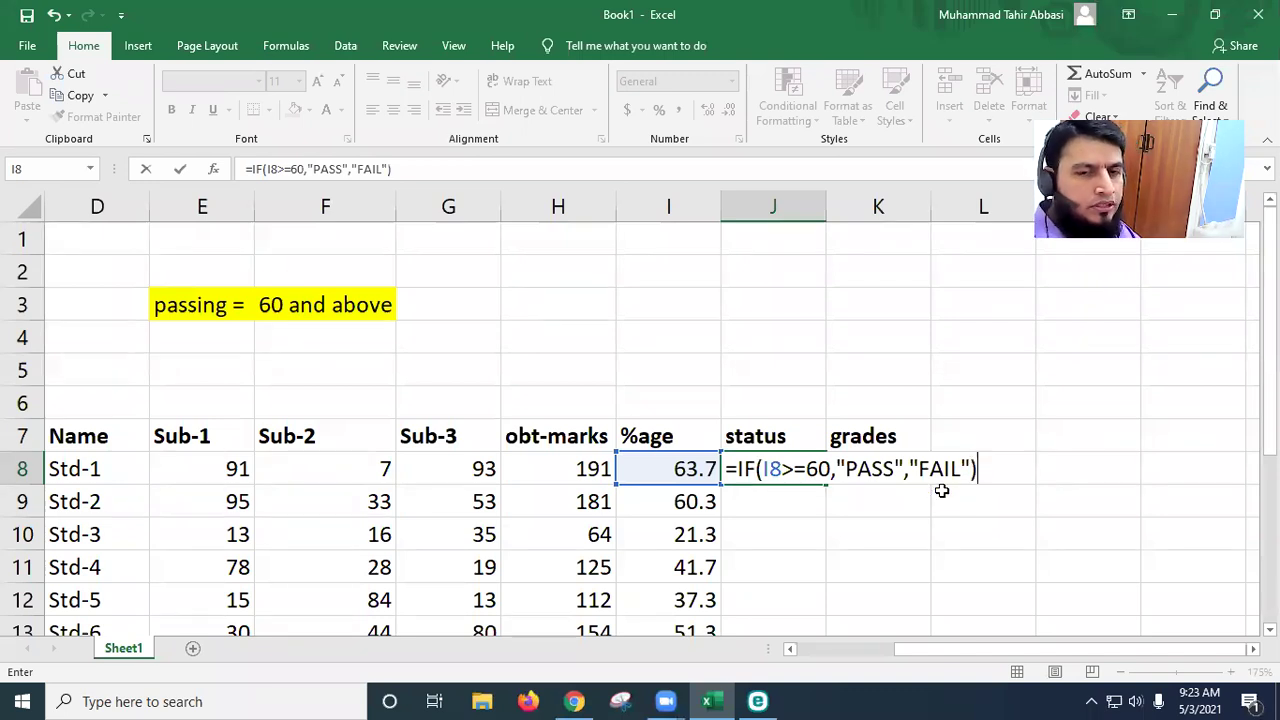
key("Return")
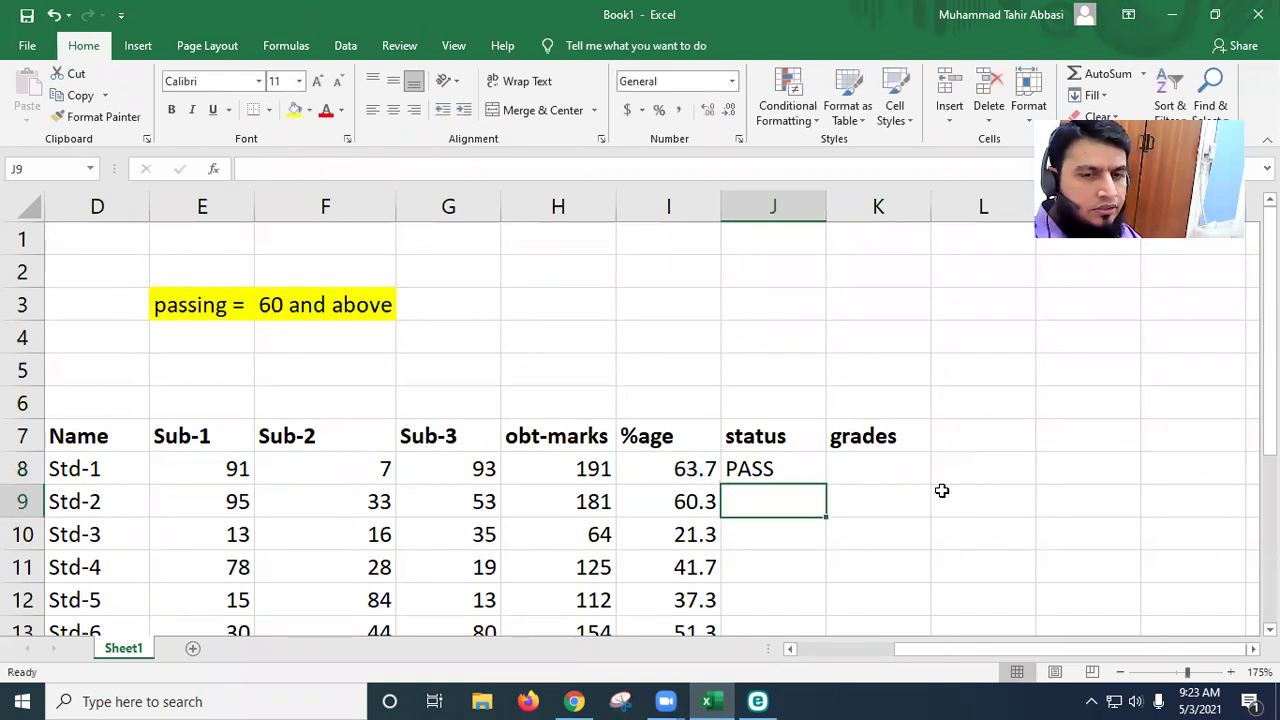
Step: Fill the J8 status formula down to J17 for all students and review the column
left_click(758, 462)
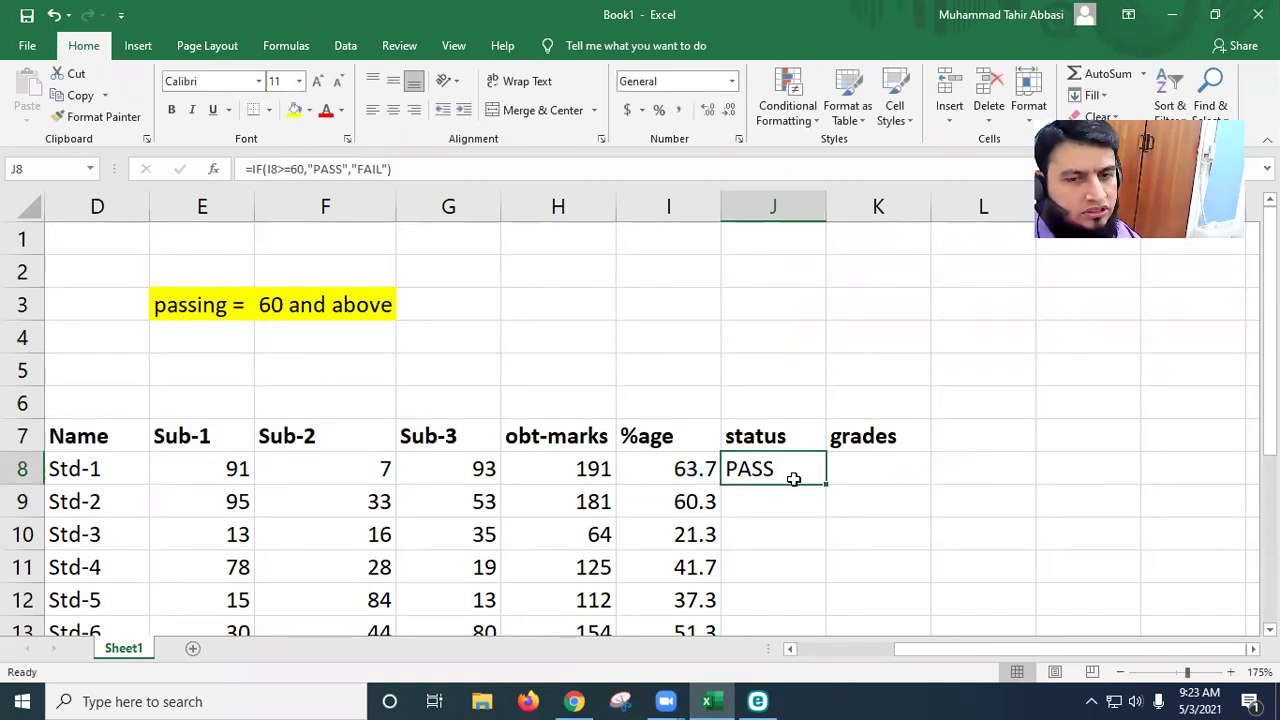
left_click_drag(824, 486, 779, 530)
scroll(779, 530, "up", 1)
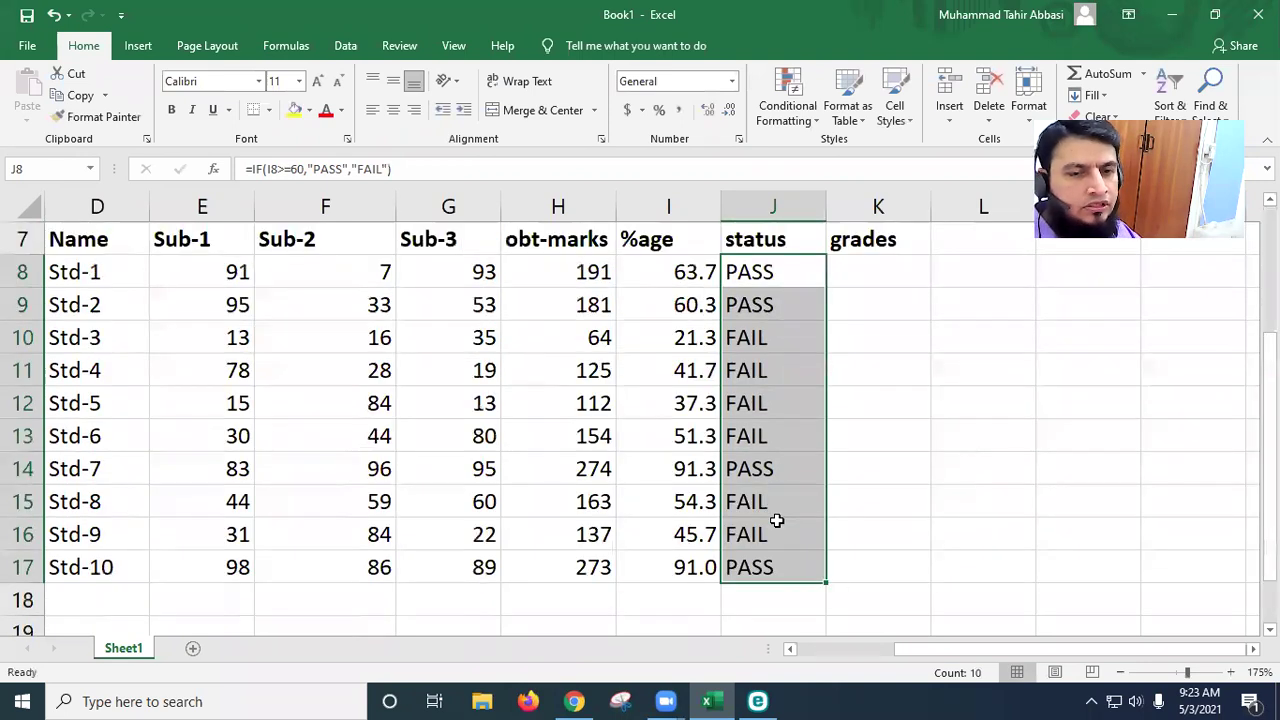
scroll(775, 522, "up", 1)
scroll(776, 520, "down", 2)
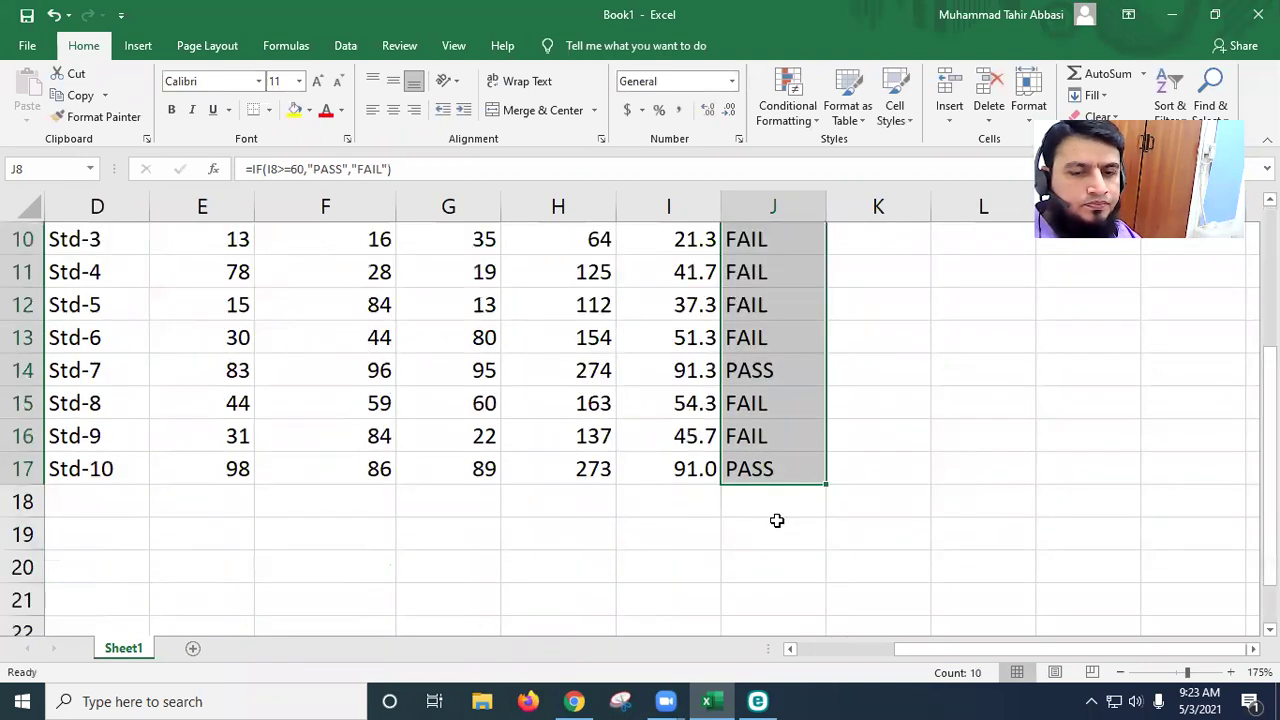
scroll(776, 520, "up", 1)
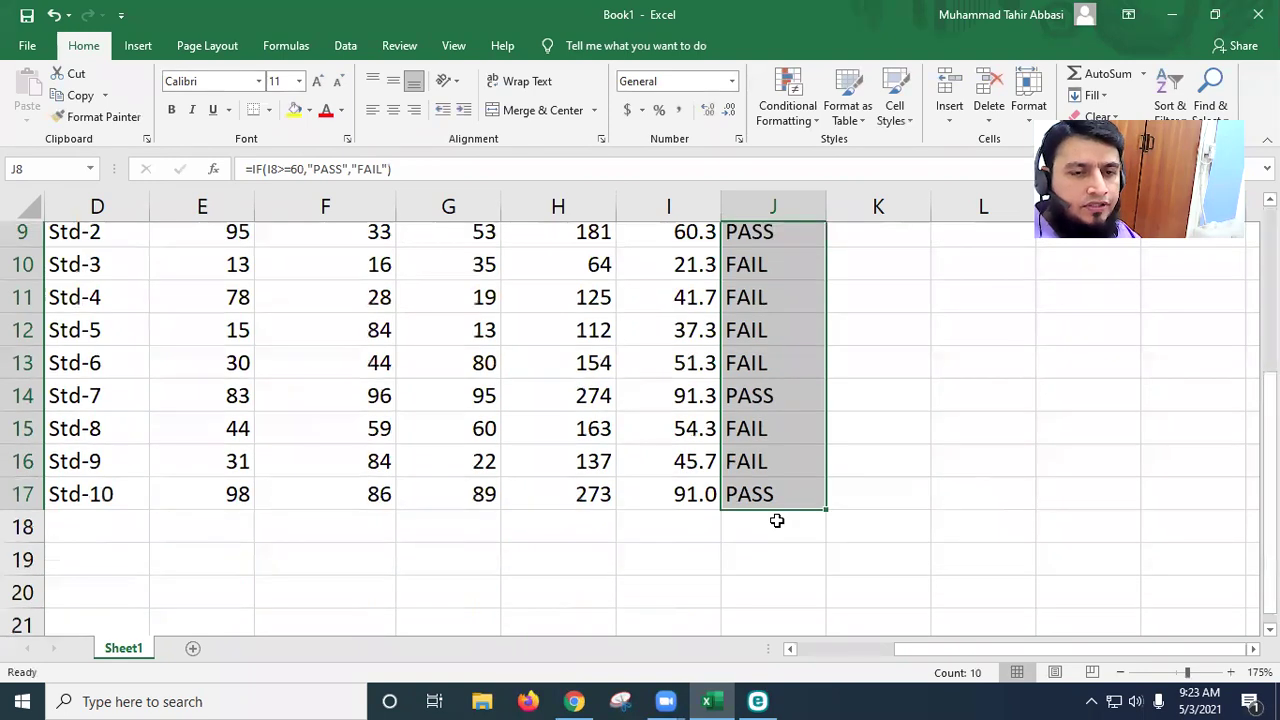
scroll(776, 520, "up", 1)
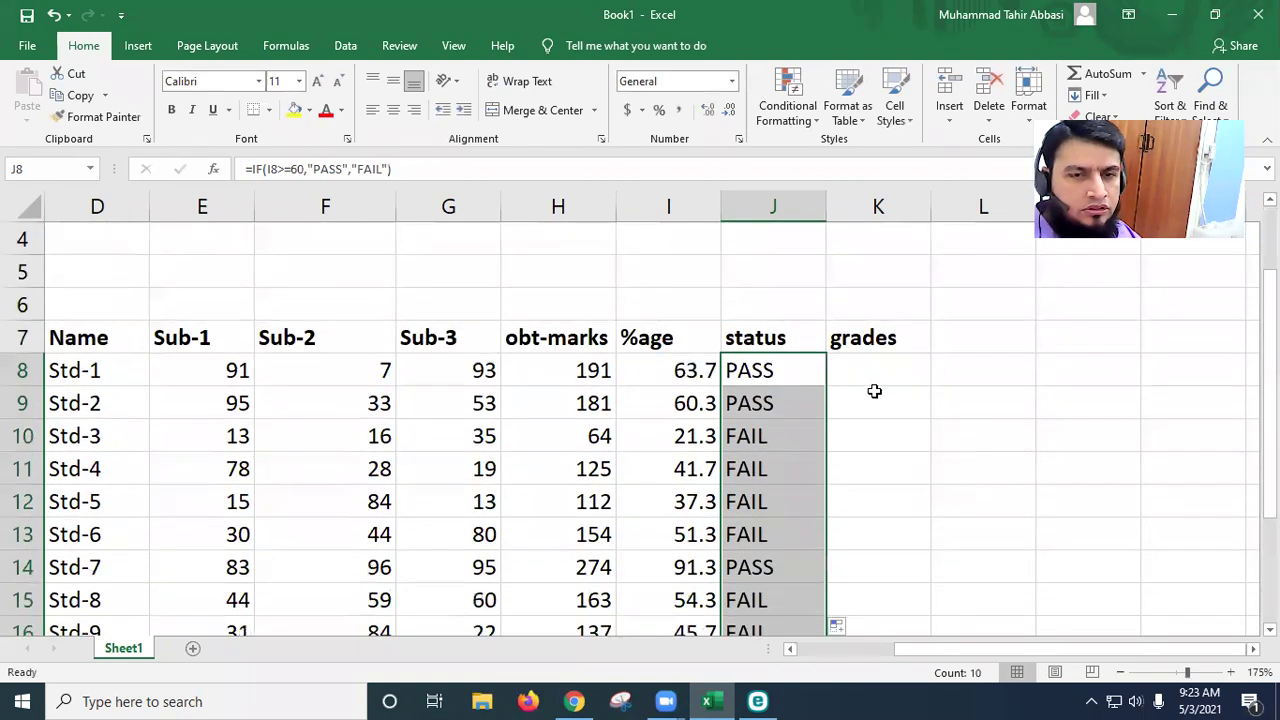
Step: Enter the grading table headings RANGE, GRADE and GPA in F24:H24 below the marks table
left_click(877, 372)
scroll(789, 503, "down", 5)
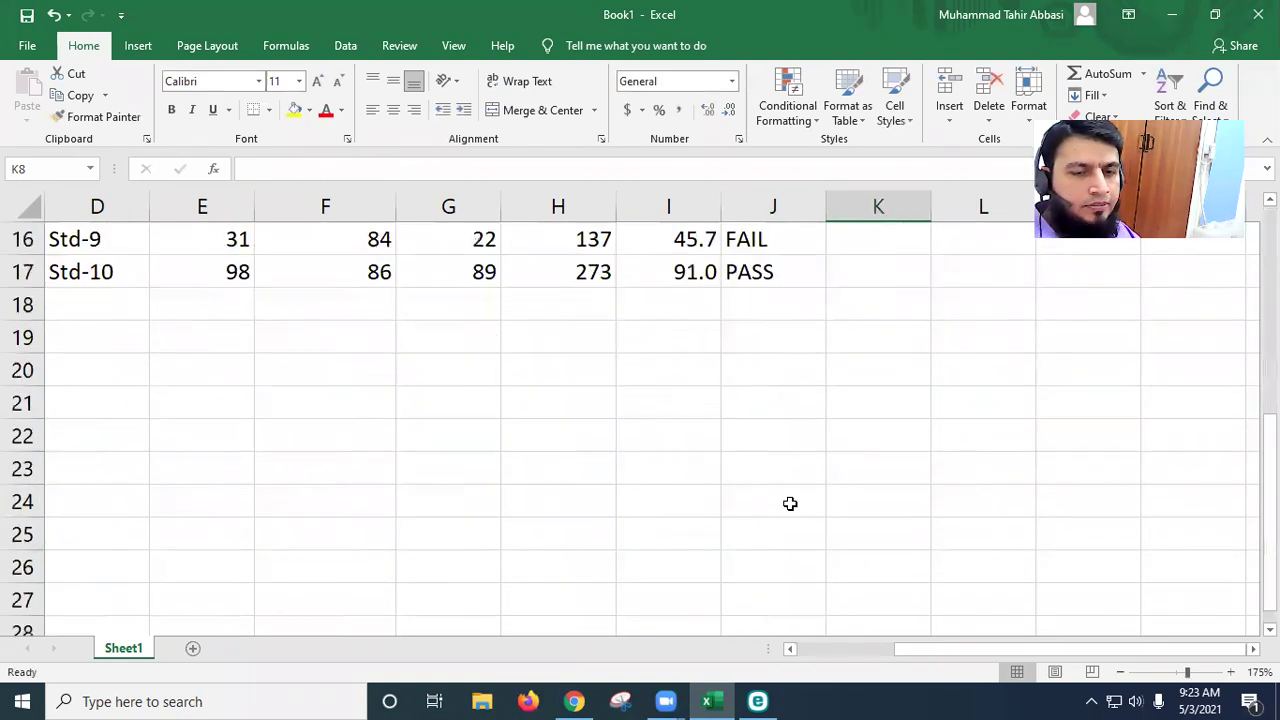
scroll(445, 458, "up", 1)
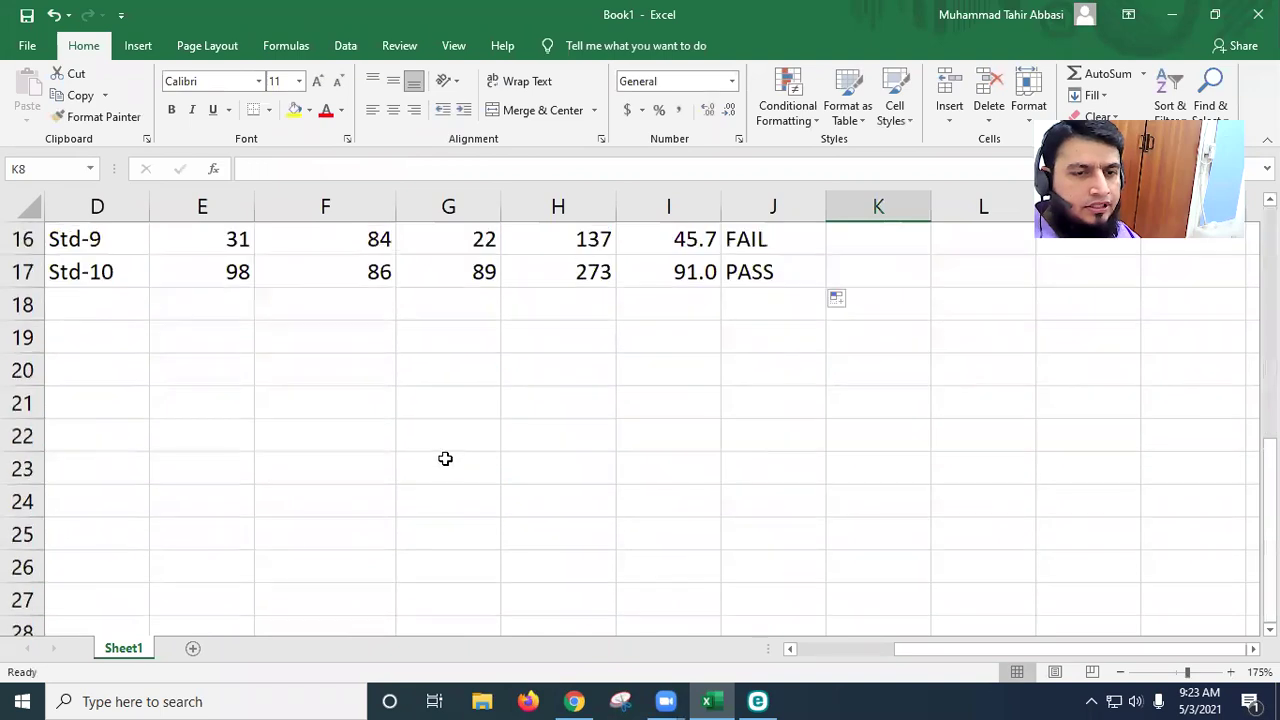
left_click(428, 510)
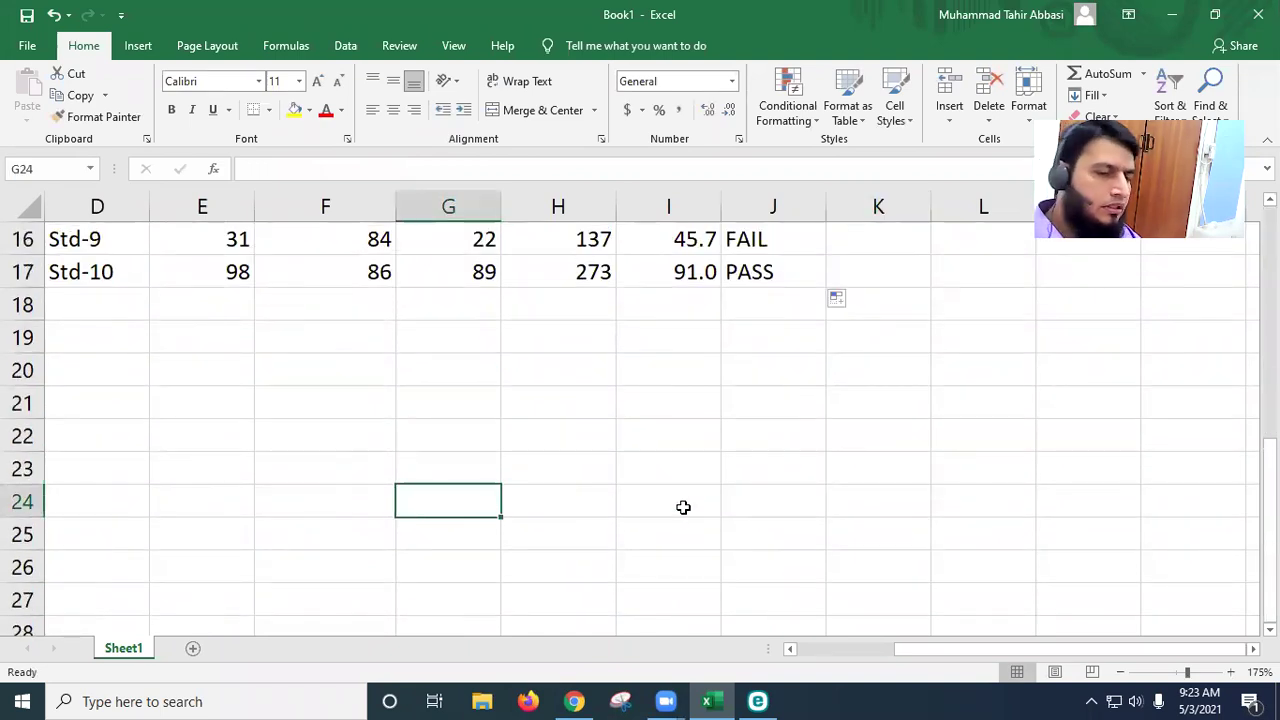
left_click(333, 503)
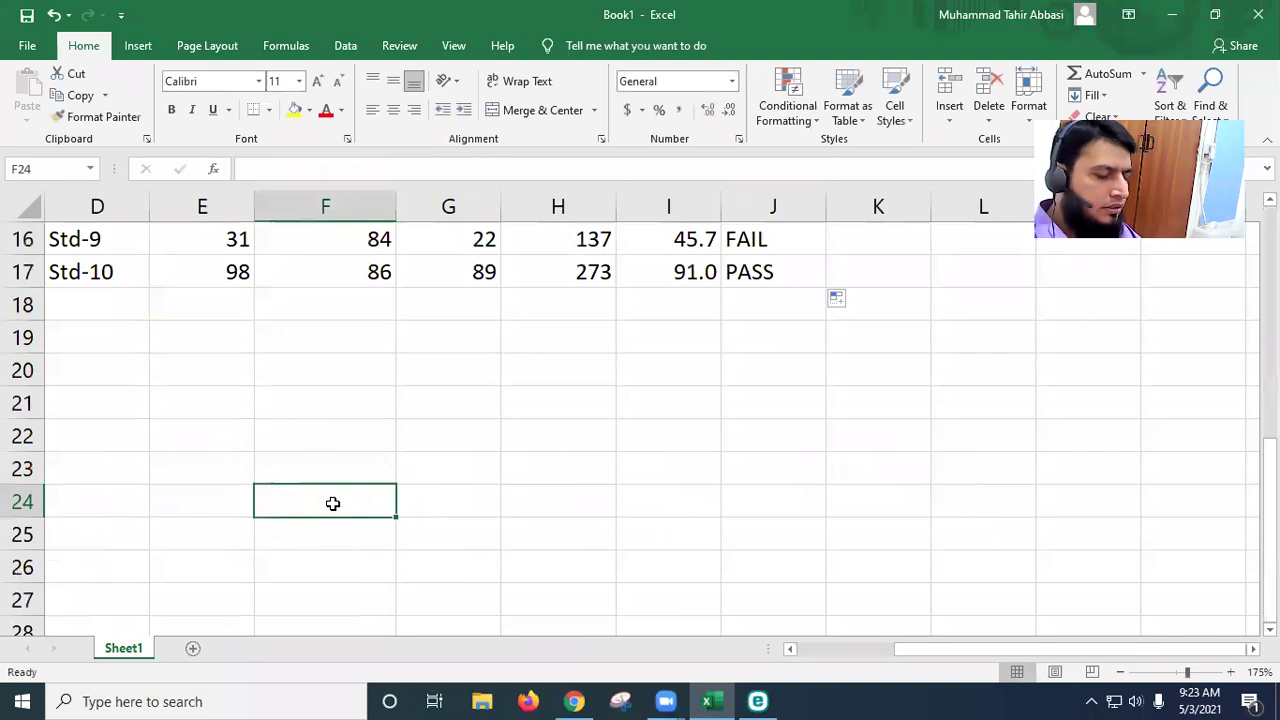
type("RANGE")
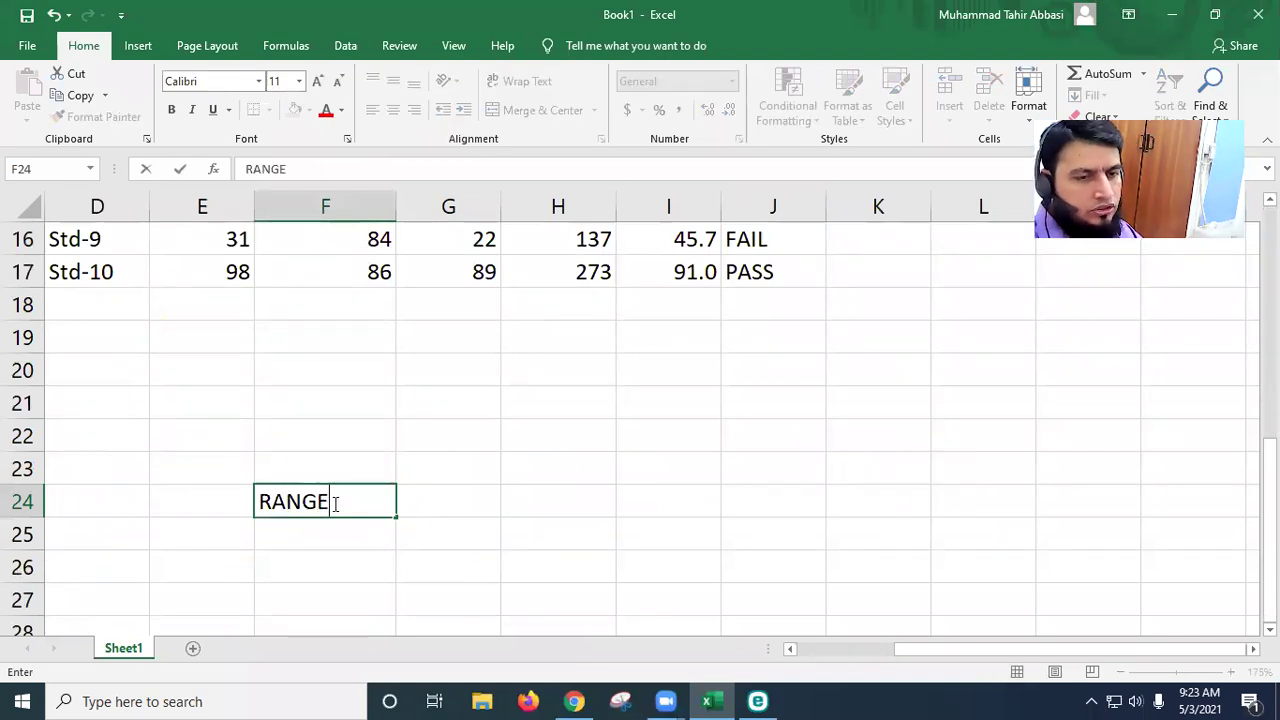
key("Tab")
type("GRAD")
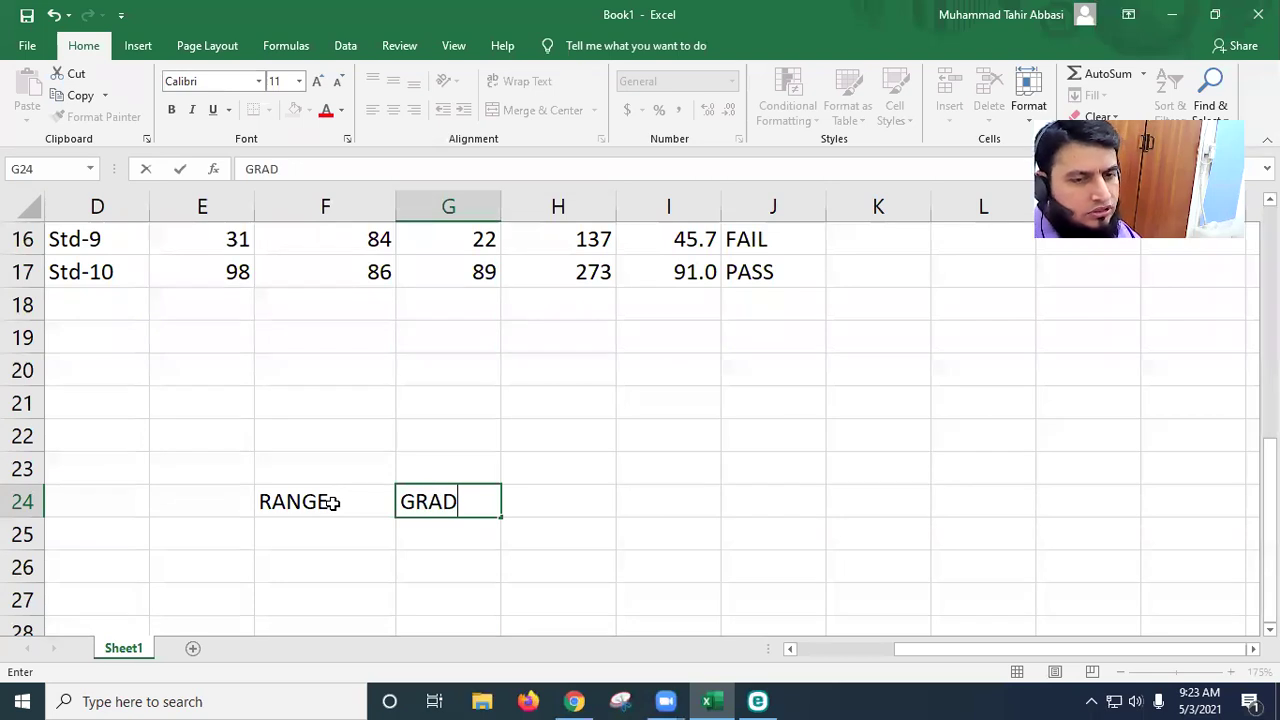
type("E")
key("Tab")
type("GPA")
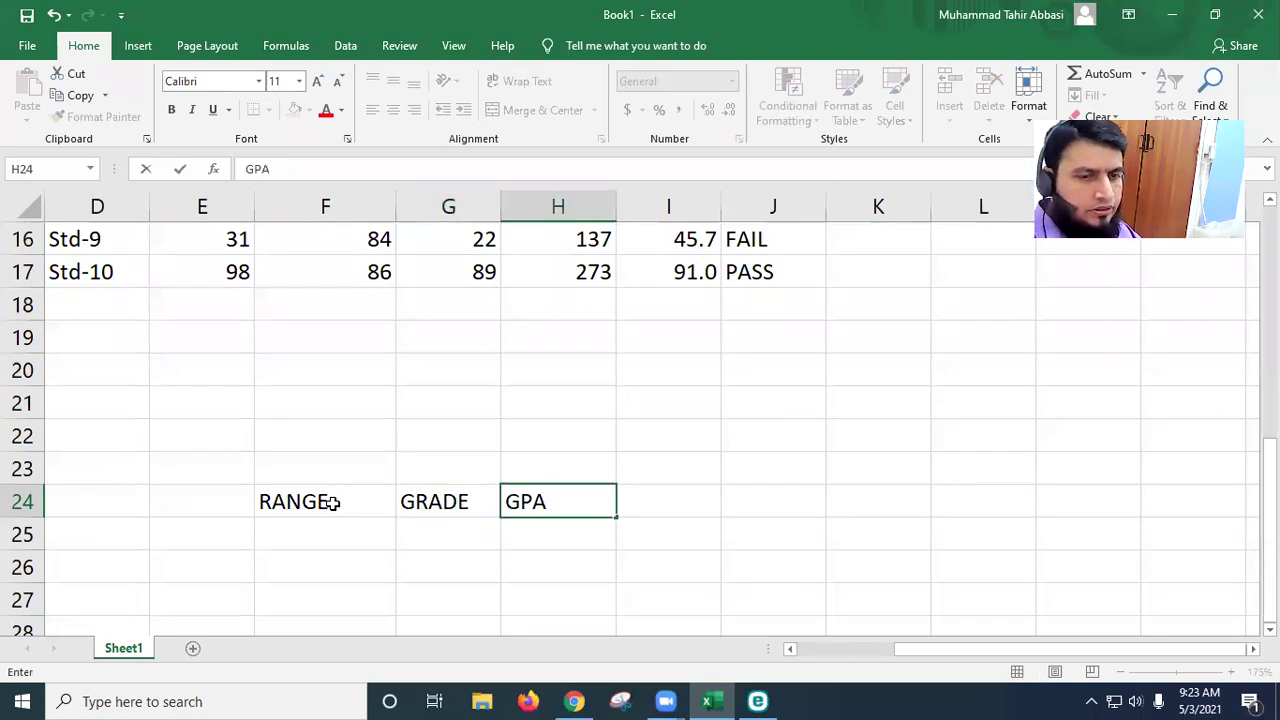
key("Down")
Step: Enter the first grading row in F25:H25 with range 88-100, grade A and GPA 4
key("Left")
key("Left")
type("88-100")
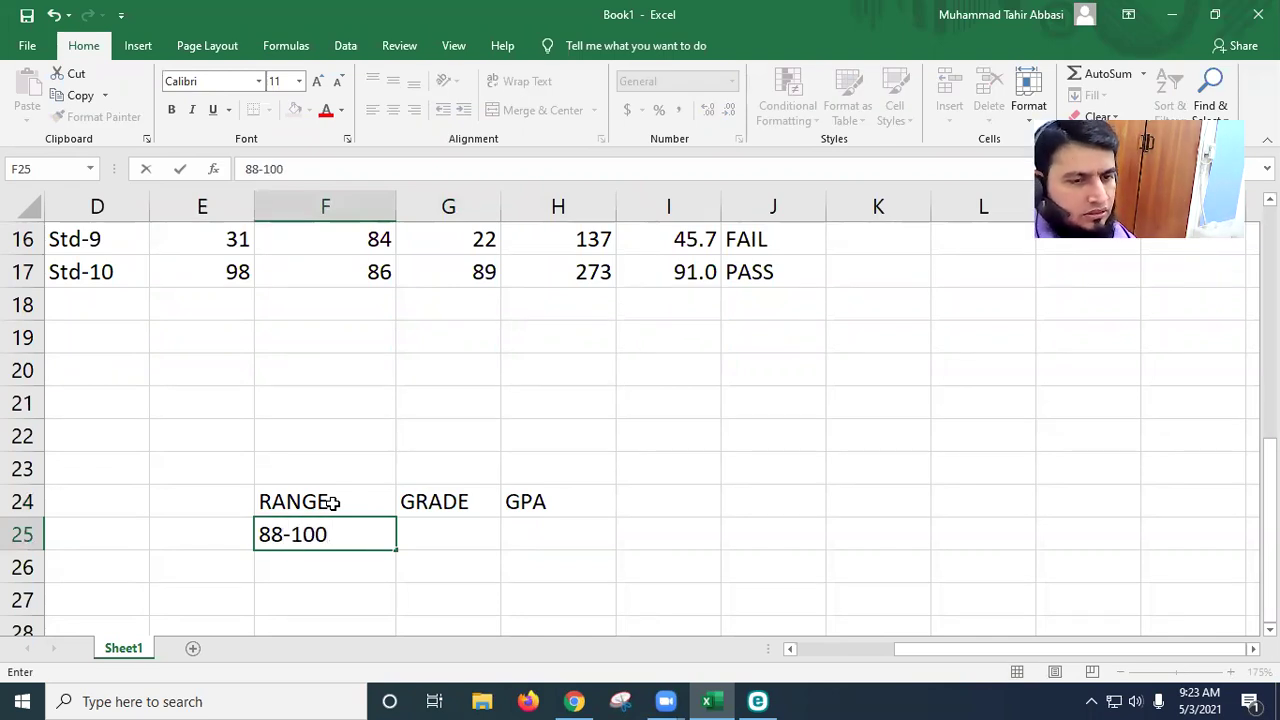
key("Right")
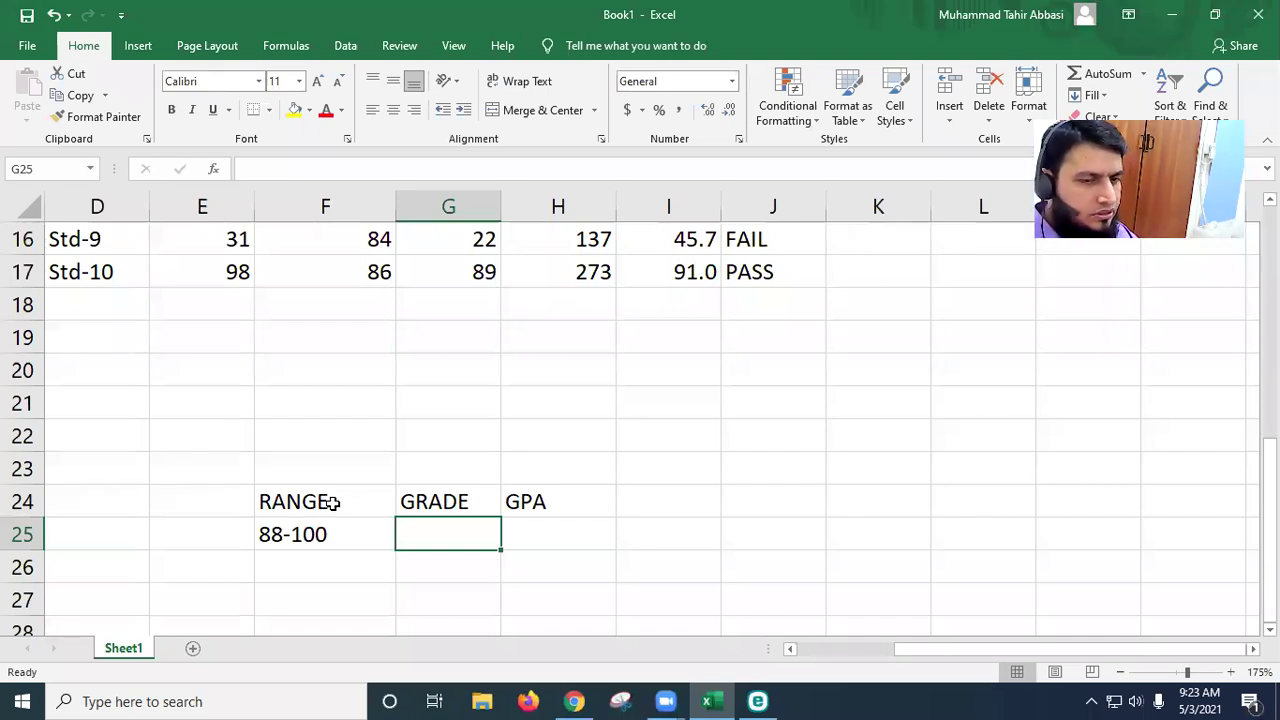
type("A")
key("Right")
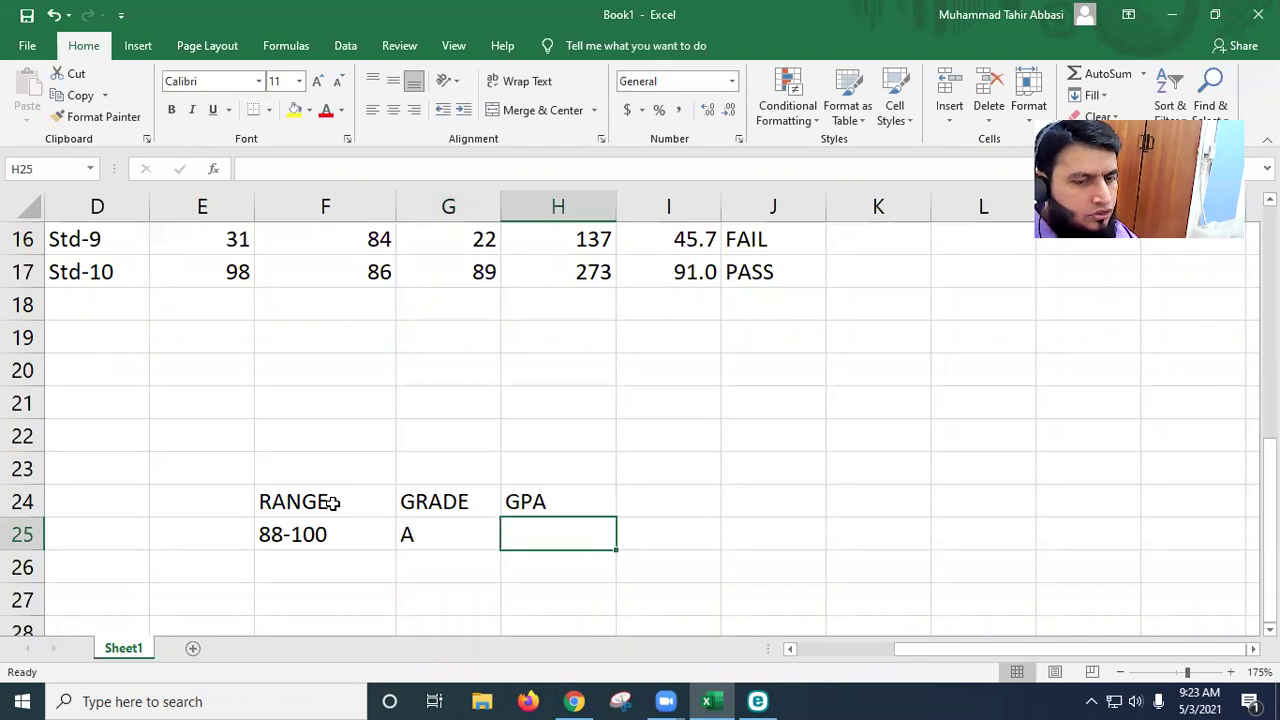
type("4")
key("Return")
key("Left")
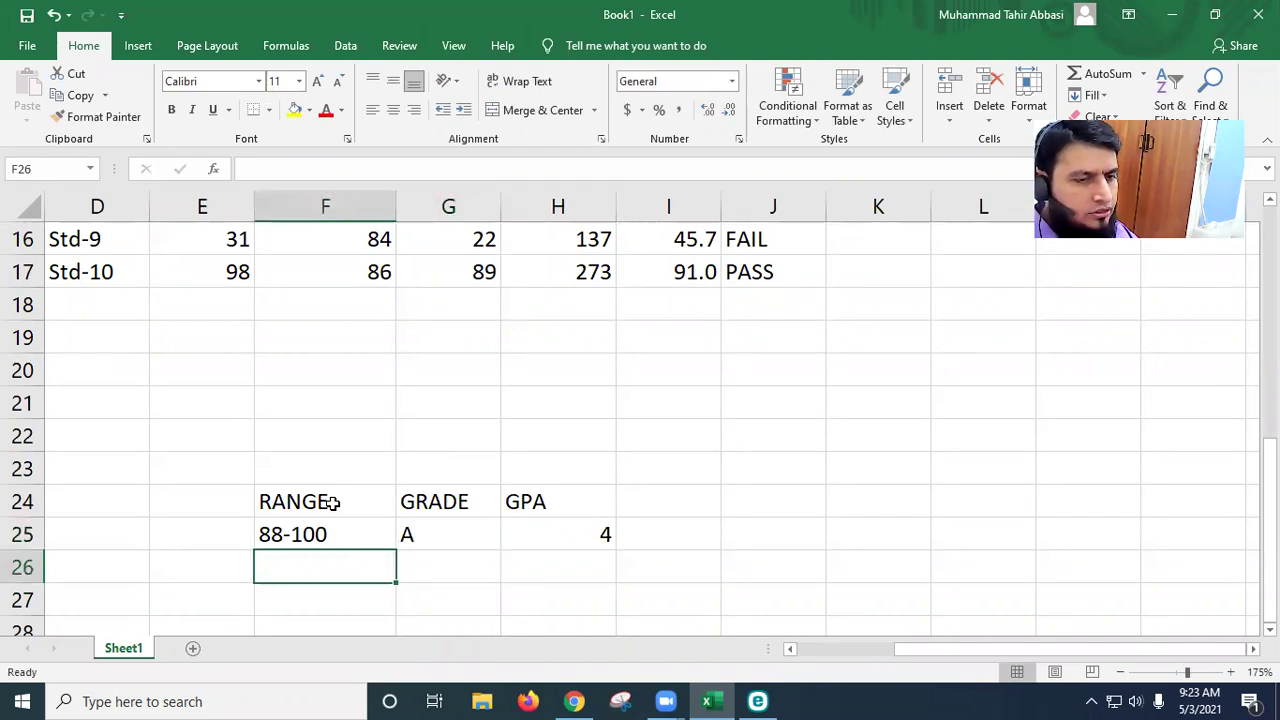
Step: Enter the second grading row in F26:H26 with range 81-87, grade B+ and GPA 3.5
type("81-")
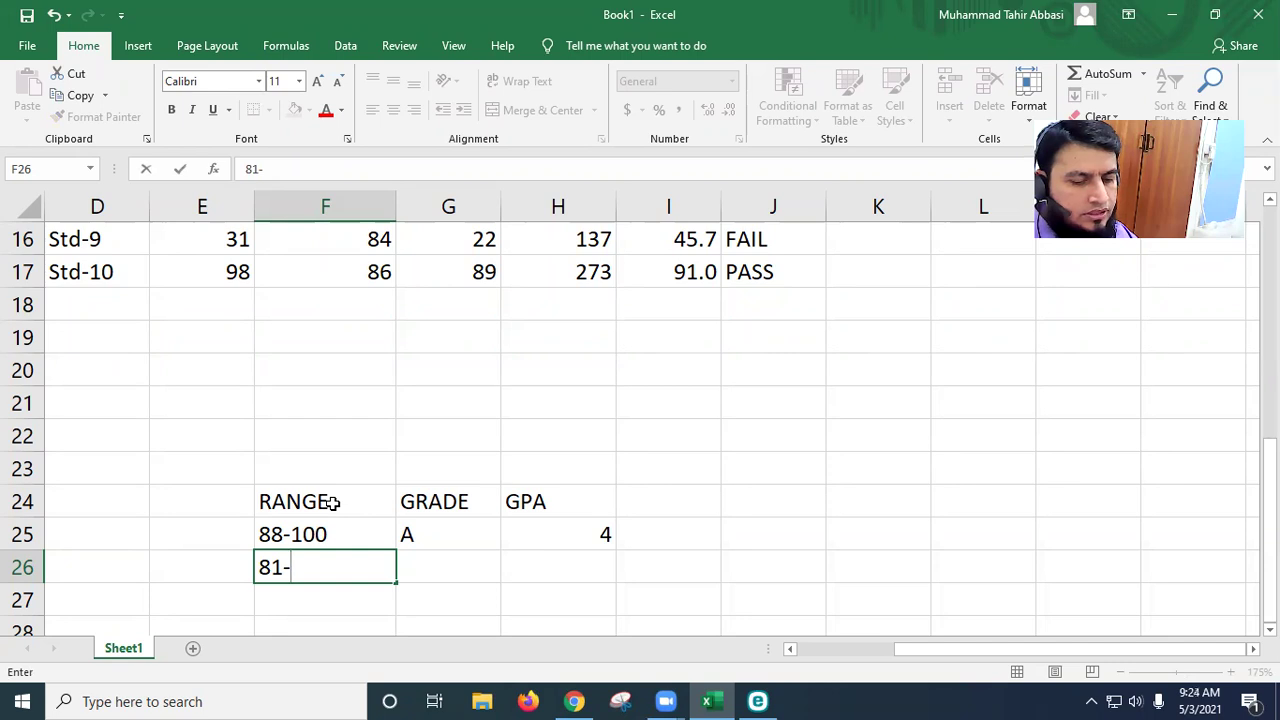
type("87")
key("Tab")
type("B")
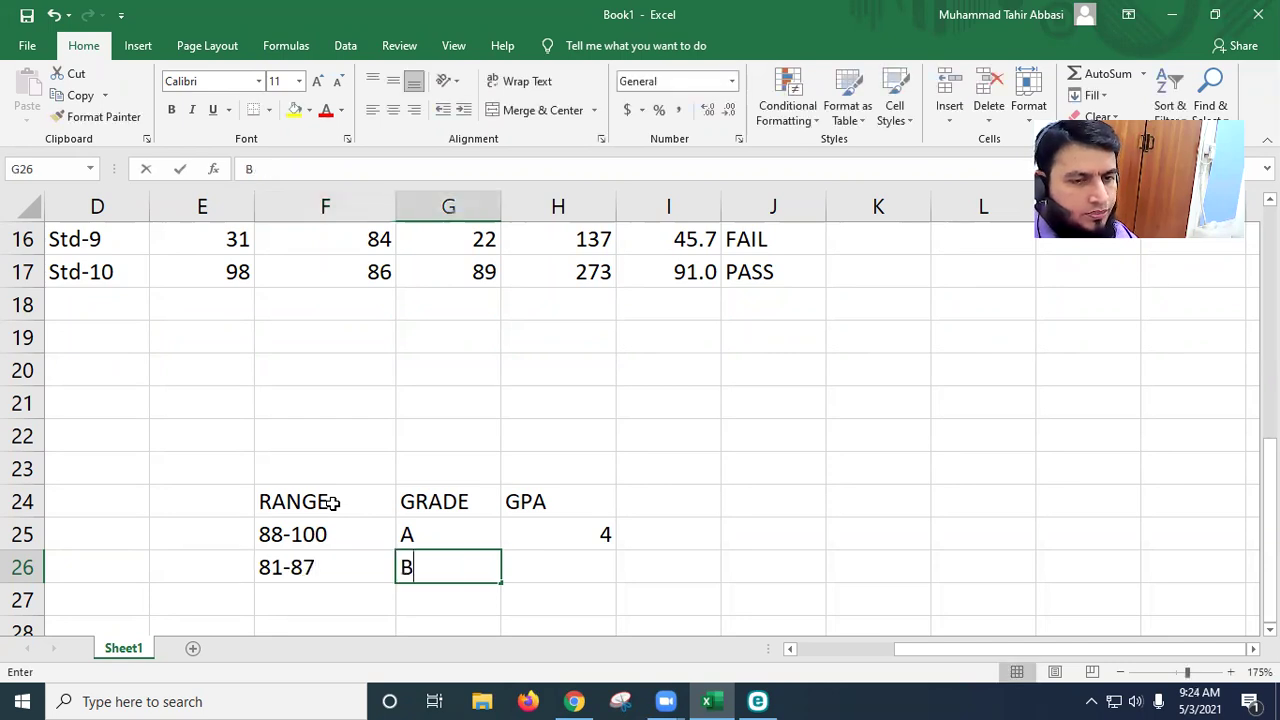
key("Tab")
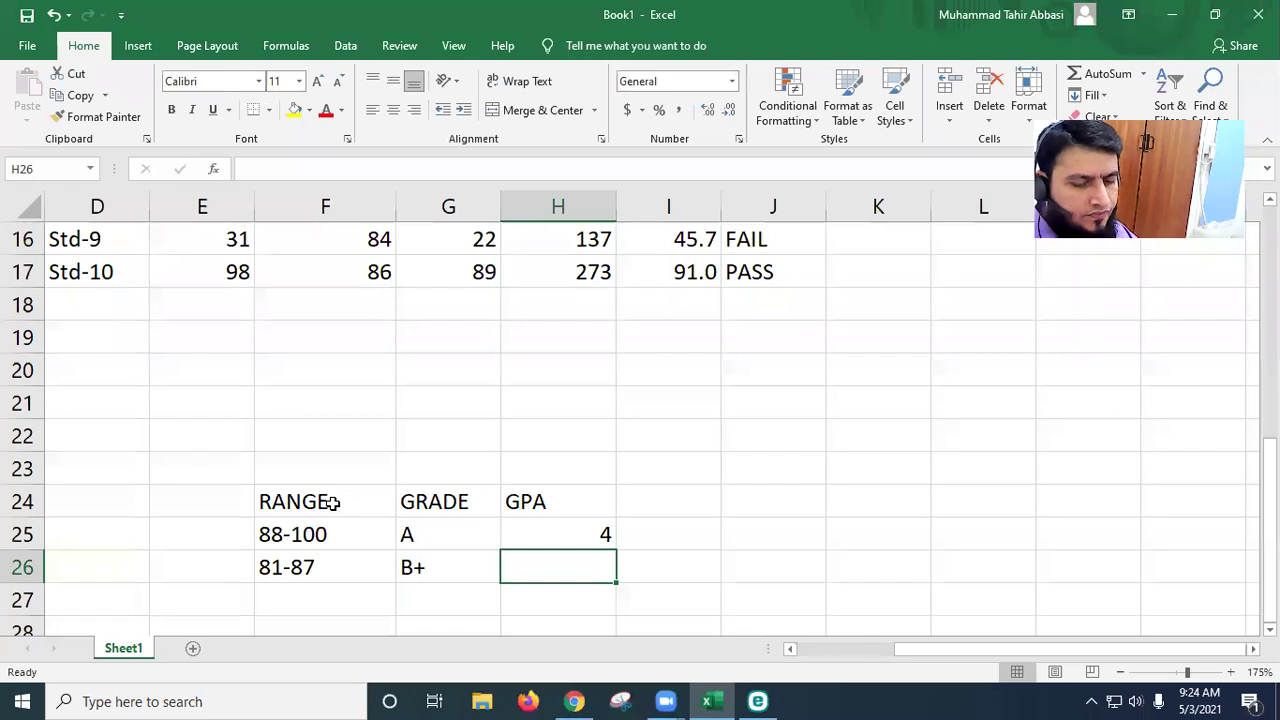
type("3.5")
key("Return")
Step: Enter the third grading row in F27:H27 with range 74-80, grade B and GPA 3
key("Left")
key("Left")
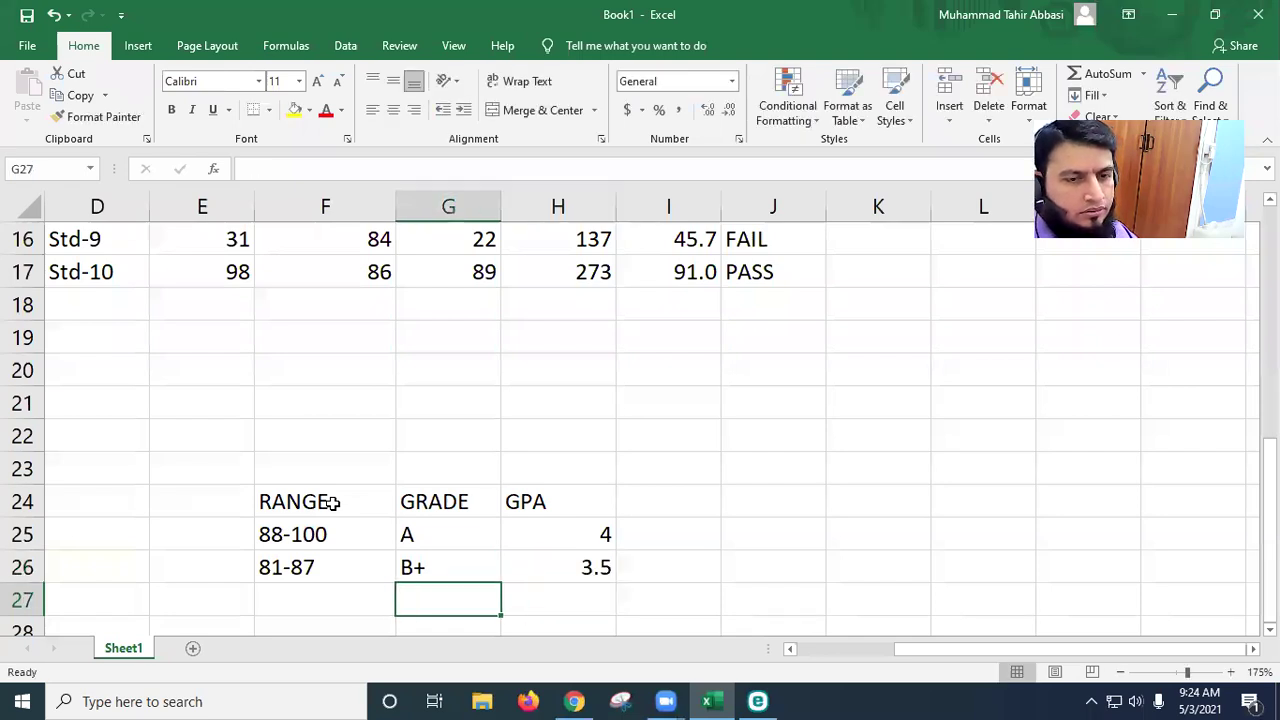
type("74-")
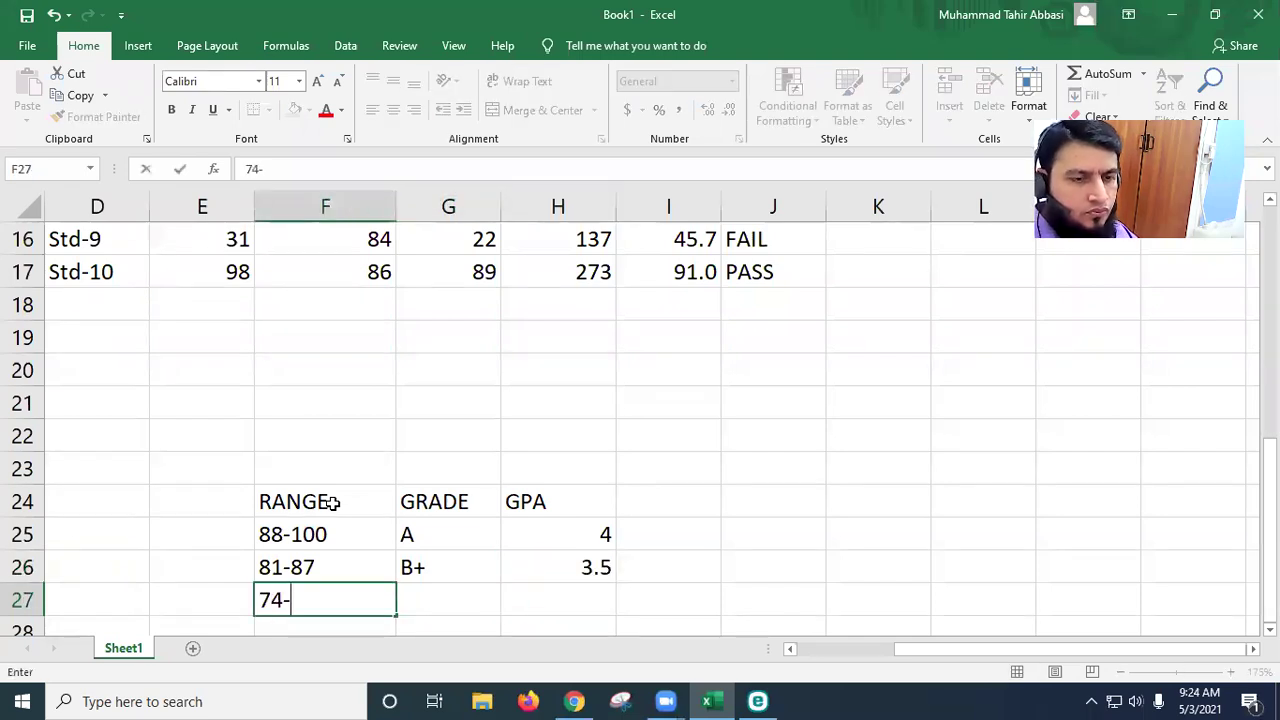
type("8")
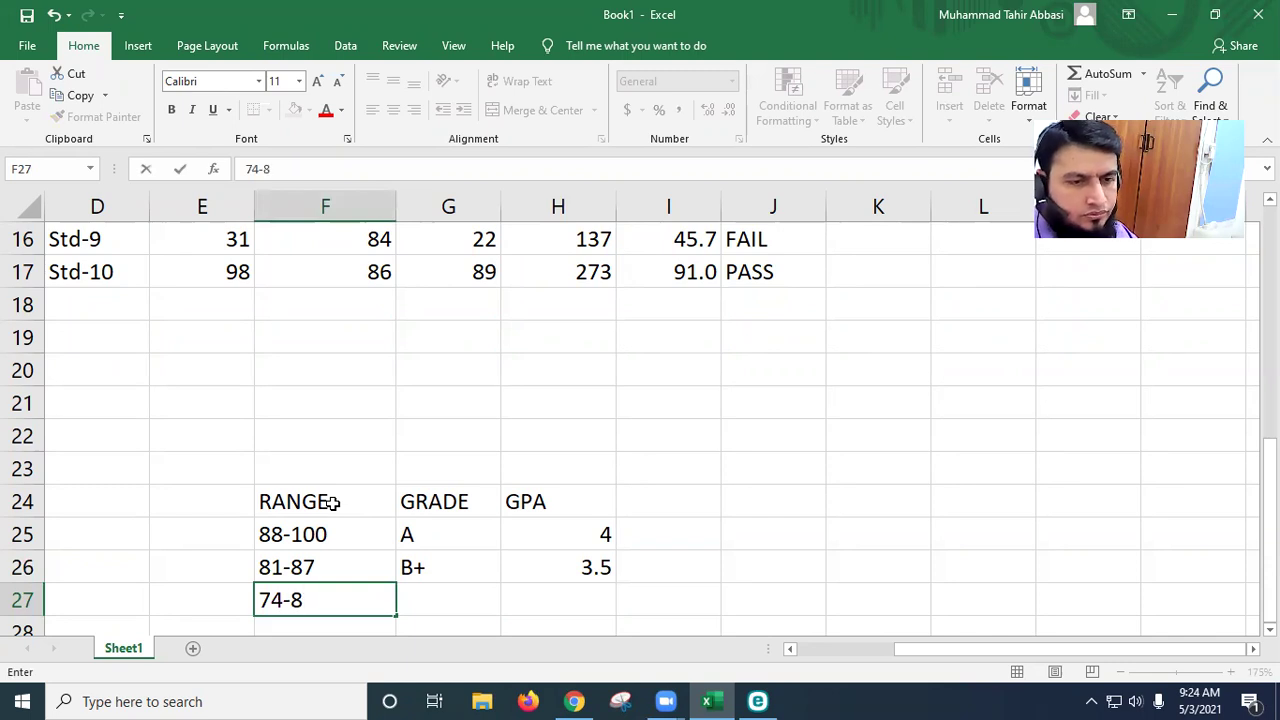
type("0")
key("Tab")
type("B")
key("Delete")
key("Tab")
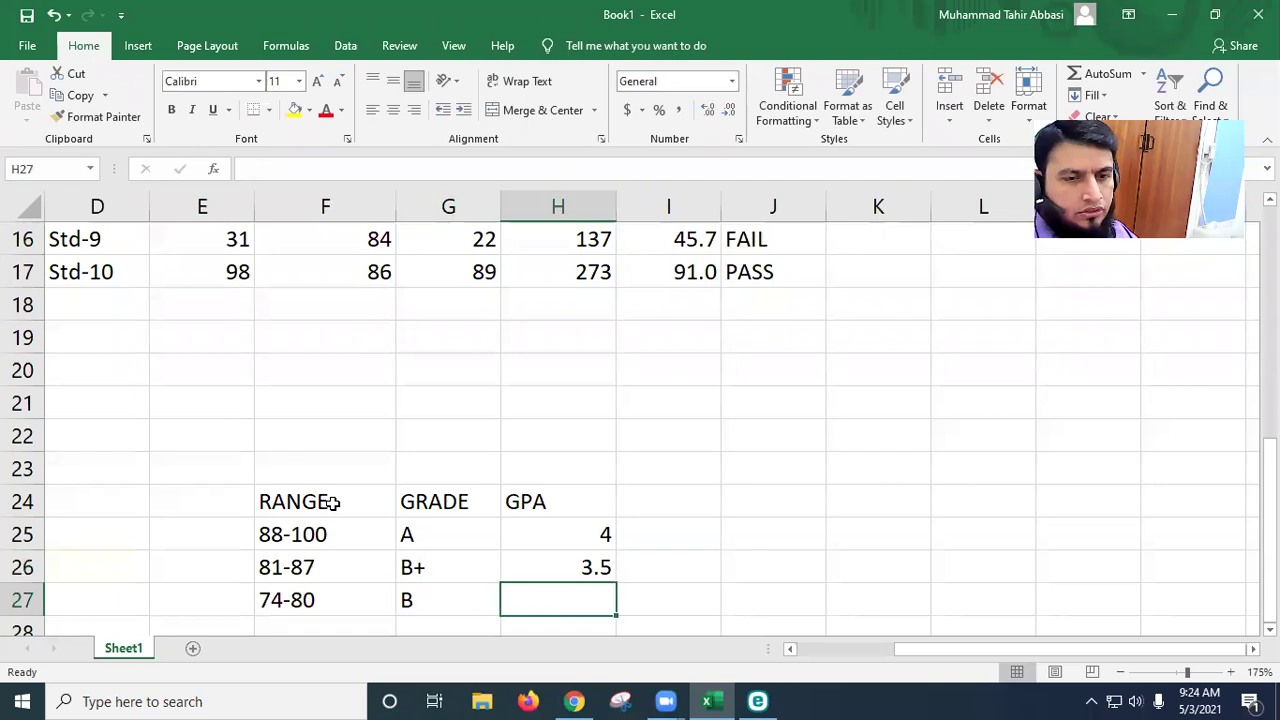
type("3")
key("Return")
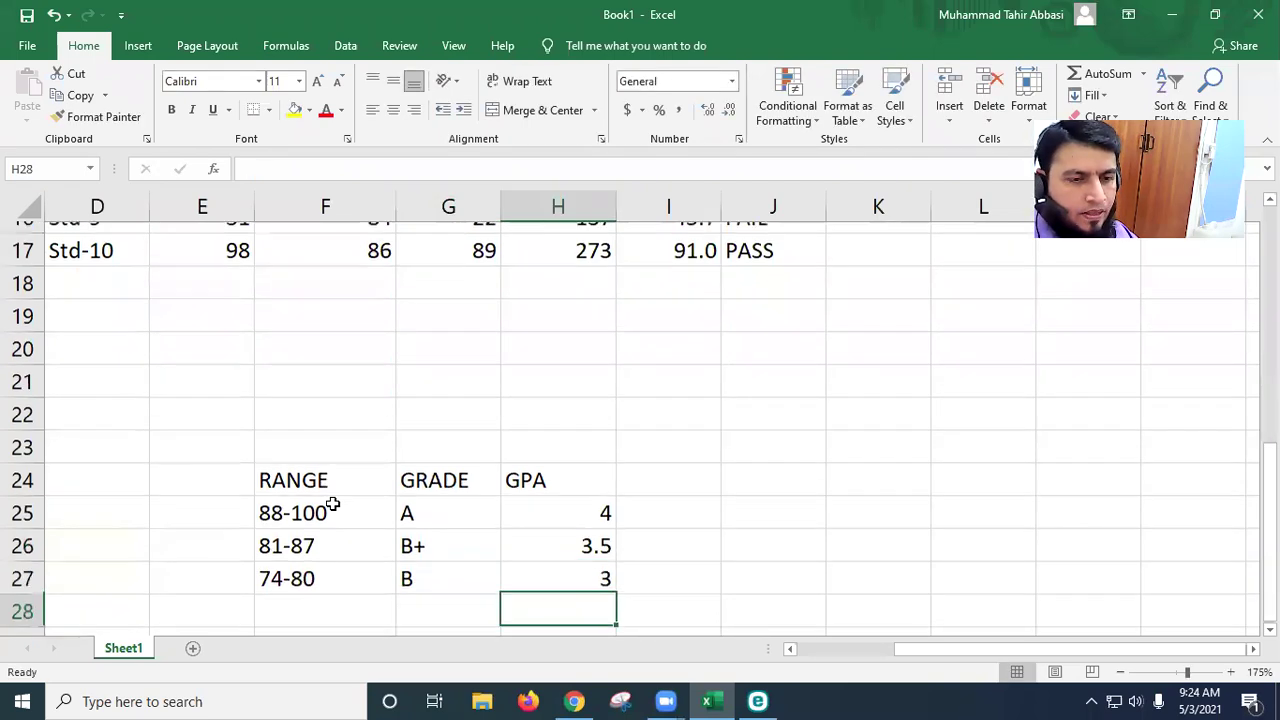
Step: Enter the fourth grading row in F28:H28 with range 67-73, grade C+ and GPA 2.5
key("Left")
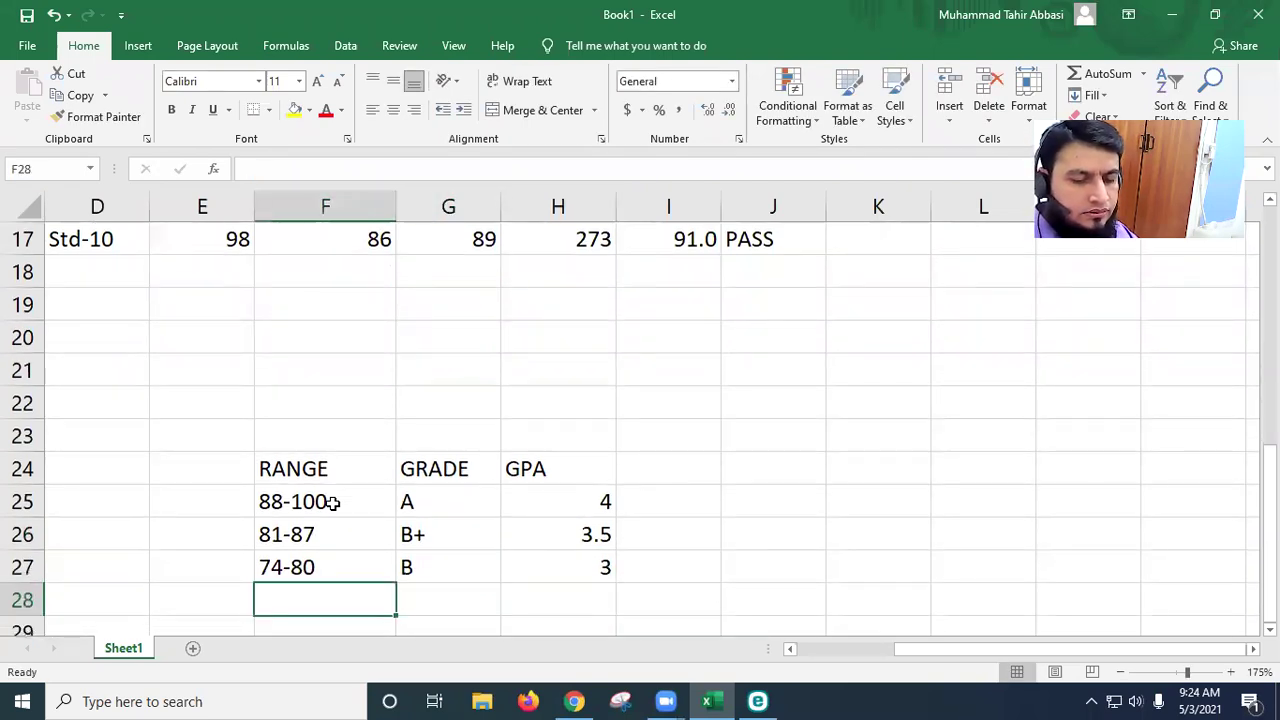
type("67")
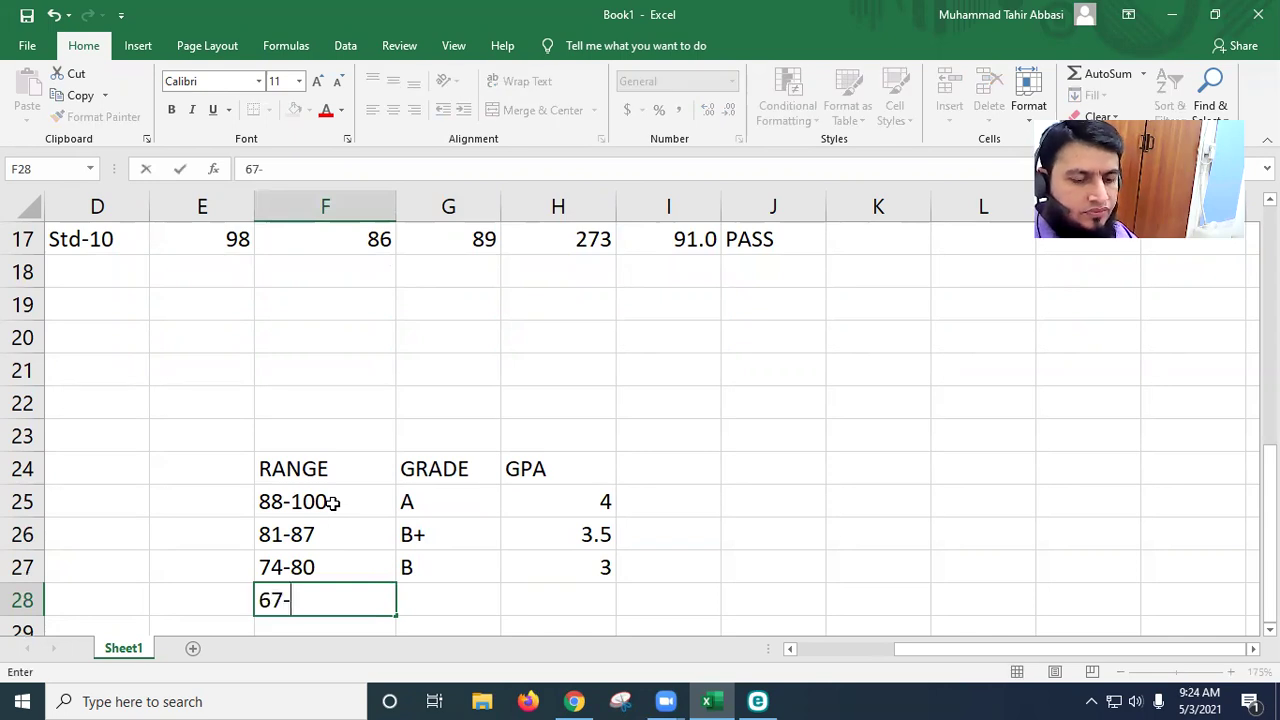
type("-73")
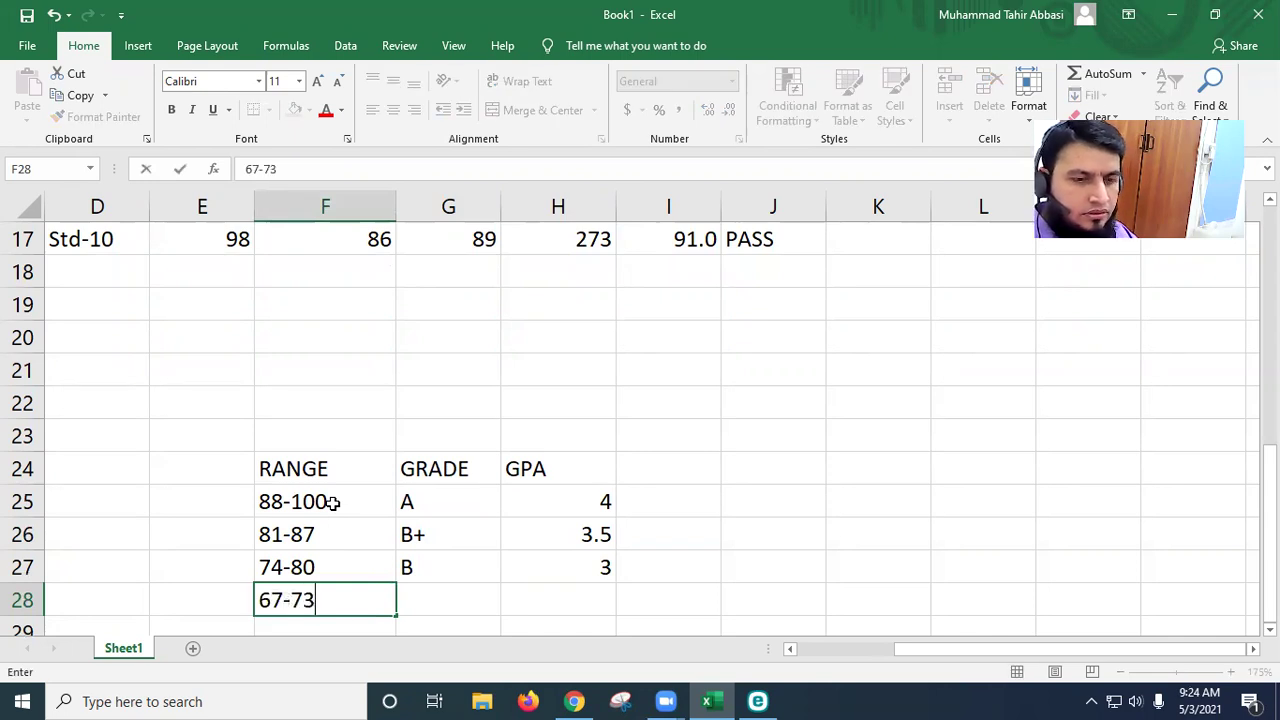
key("Tab")
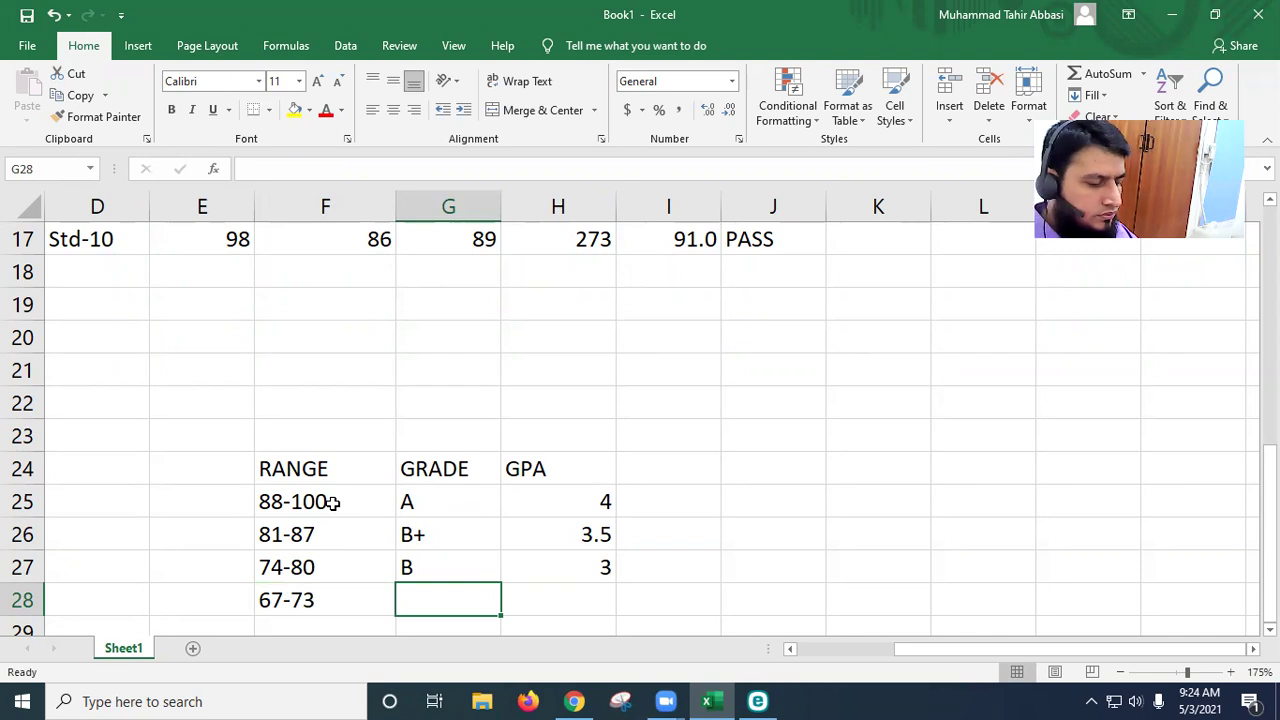
type("C+")
key("Tab")
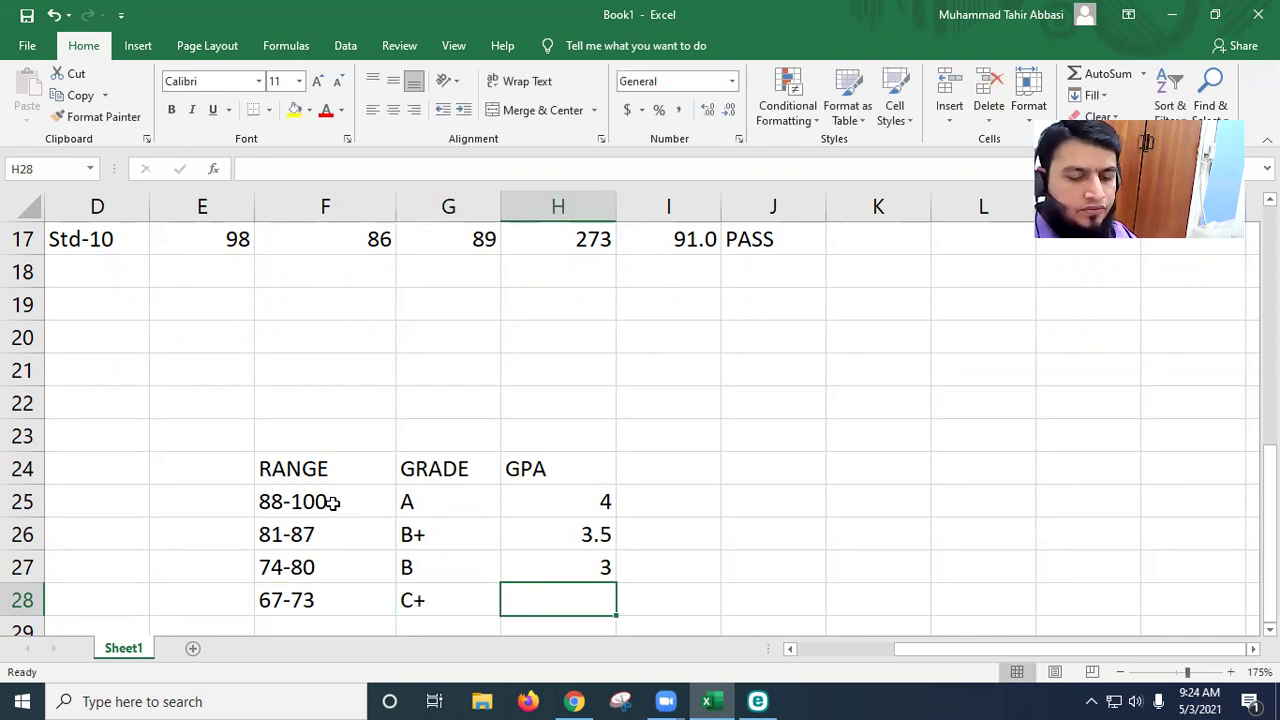
type("2.5")
key("Return")
Step: Enter the fifth grading row in F29:H29 with range 60-66, grade C and GPA 2
key("Left")
key("Left")
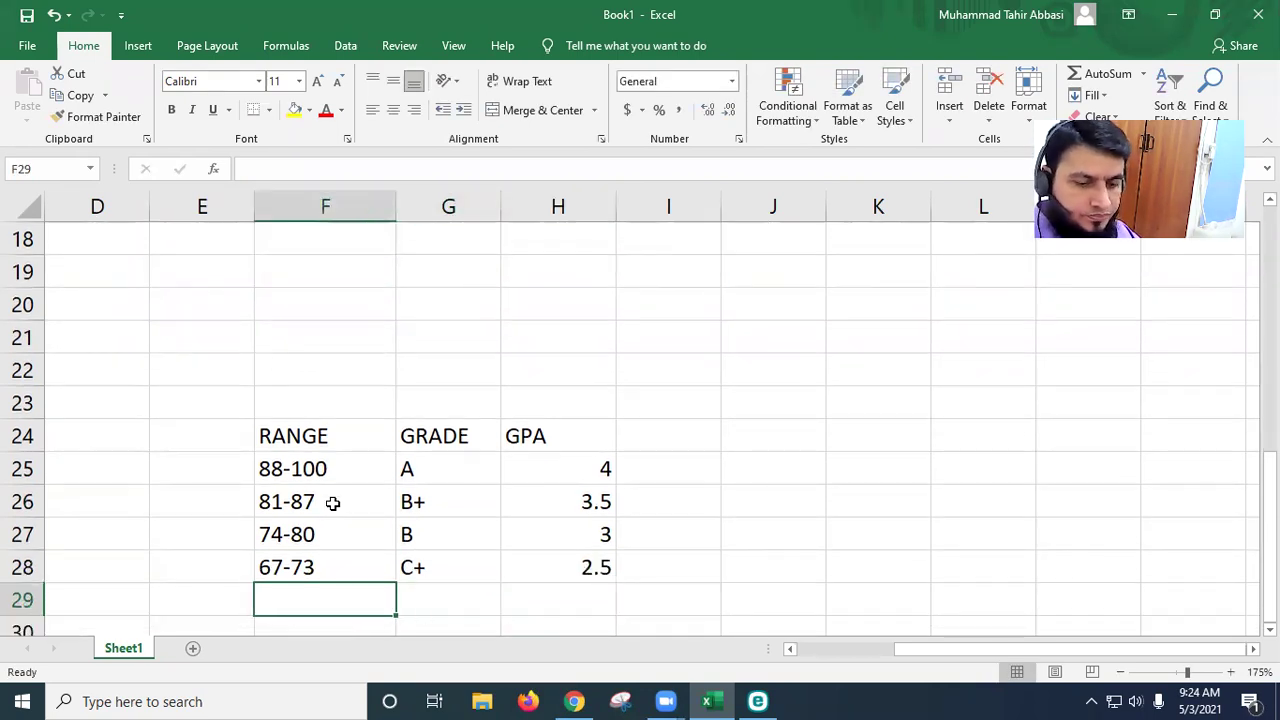
type("60-66")
key("Tab")
type("F")
key("Tab")
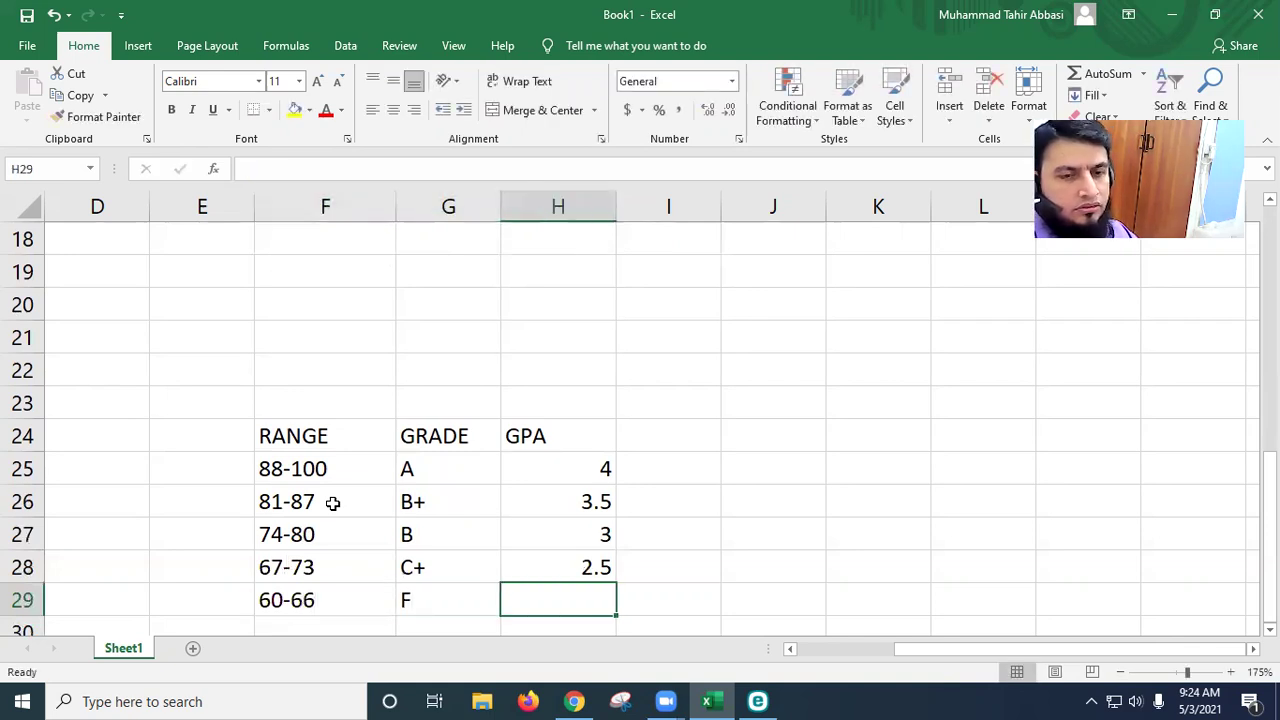
key("shift+Tab")
type("C+")
key("Tab")
key("shift+Tab")
type("C")
key("Delete")
key("Tab")
type("2")
key("Return")
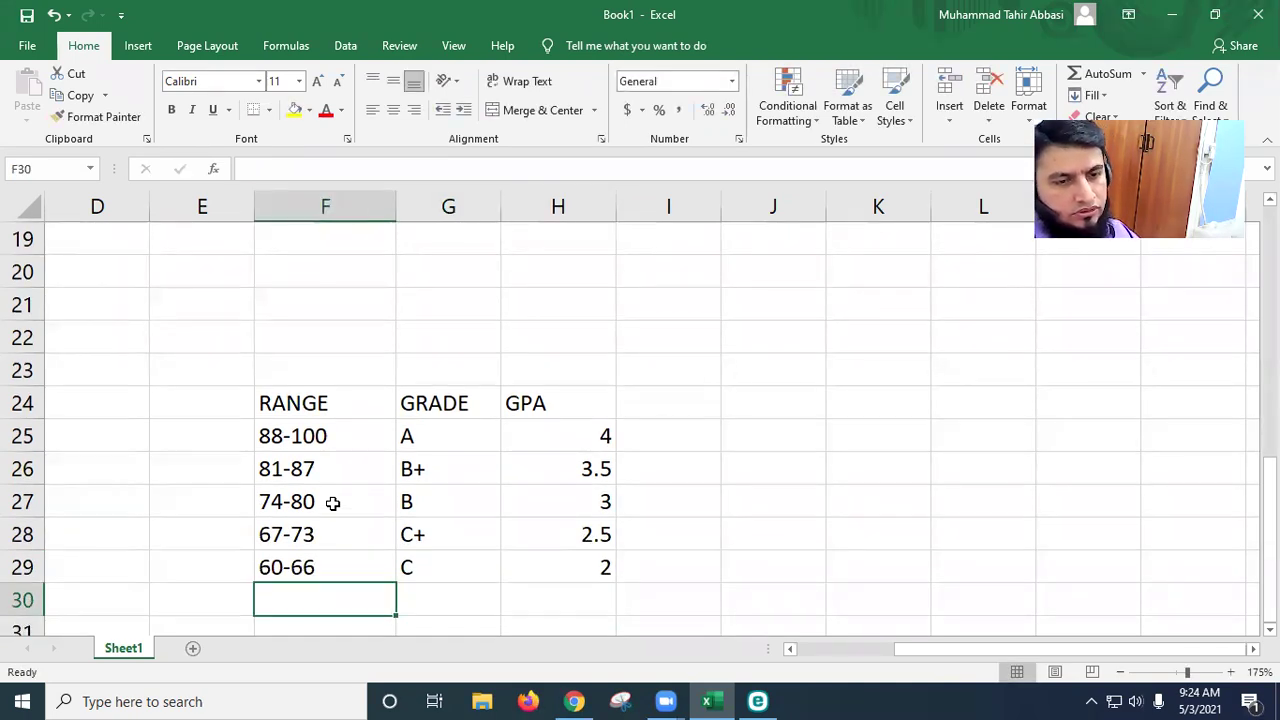
Step: Enter the last grading row in F30:H30 with range 0-59, grade F and GPA 0
type("0-")
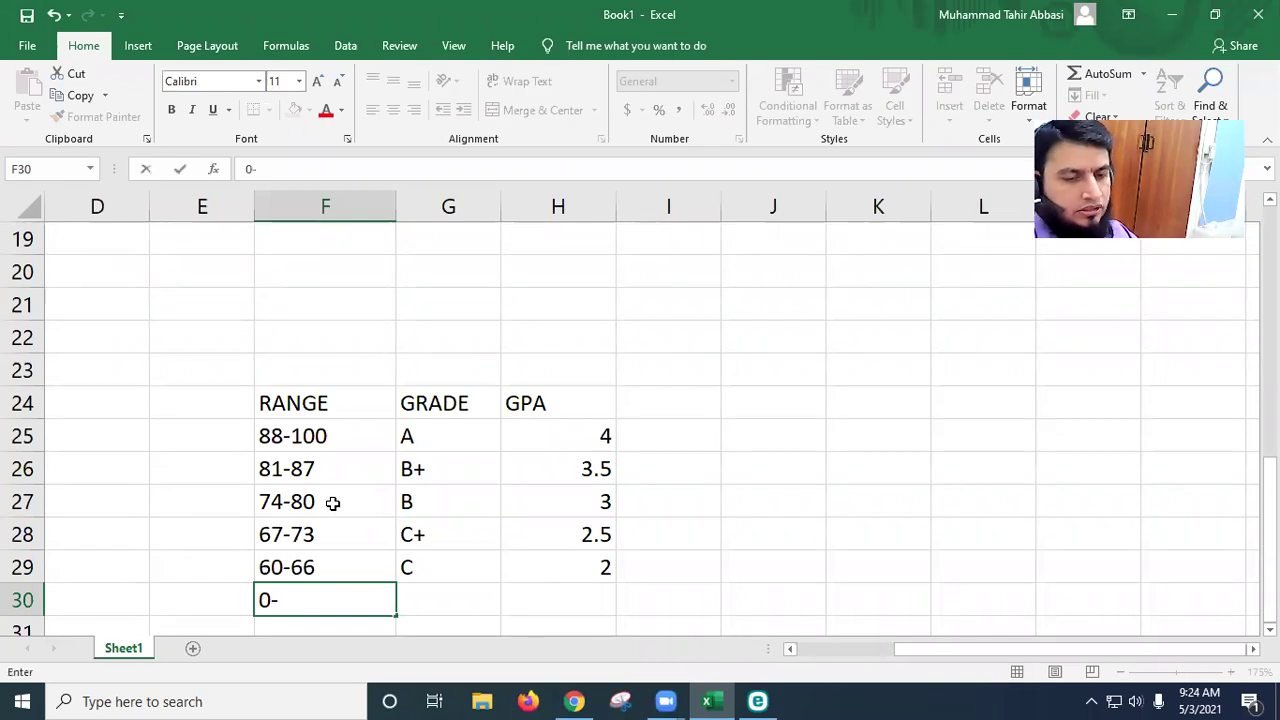
type("59")
key("Tab")
type("F")
key("Tab")
type("0")
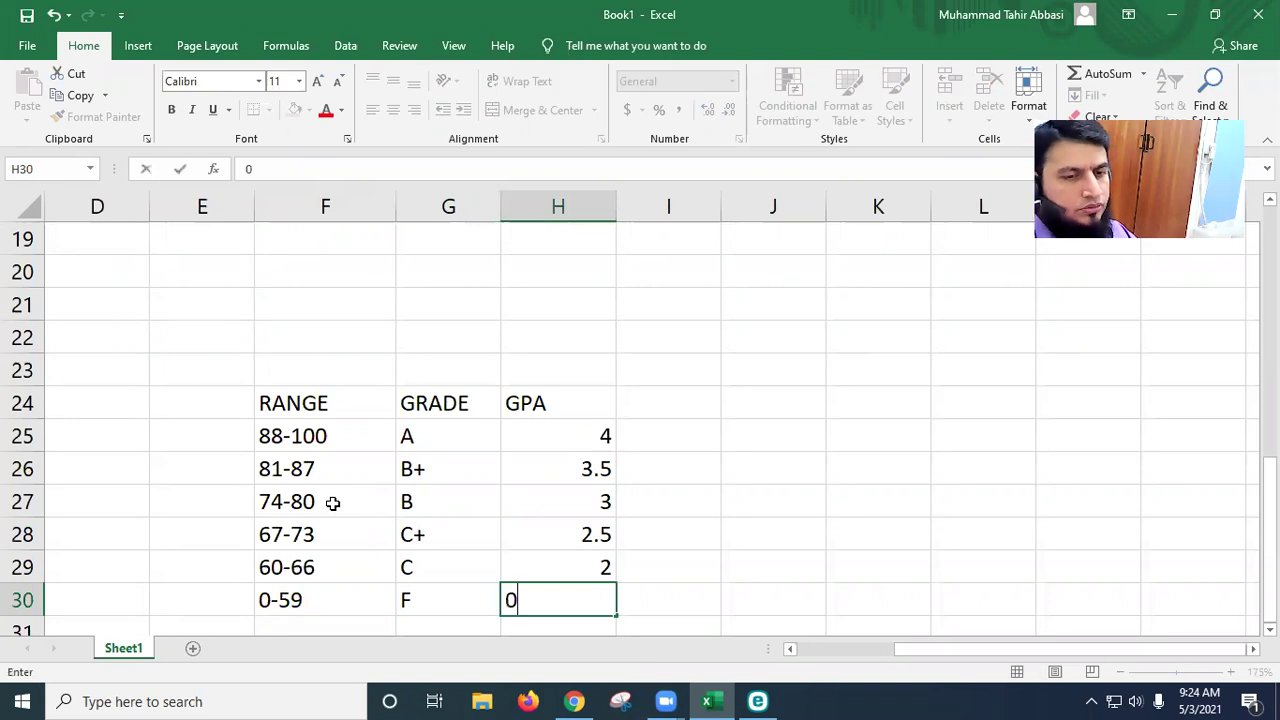
key("Return")
Step: Center the contents of the grading table F24:H30 and apply all borders to it
left_click_drag(310, 371, 608, 567)
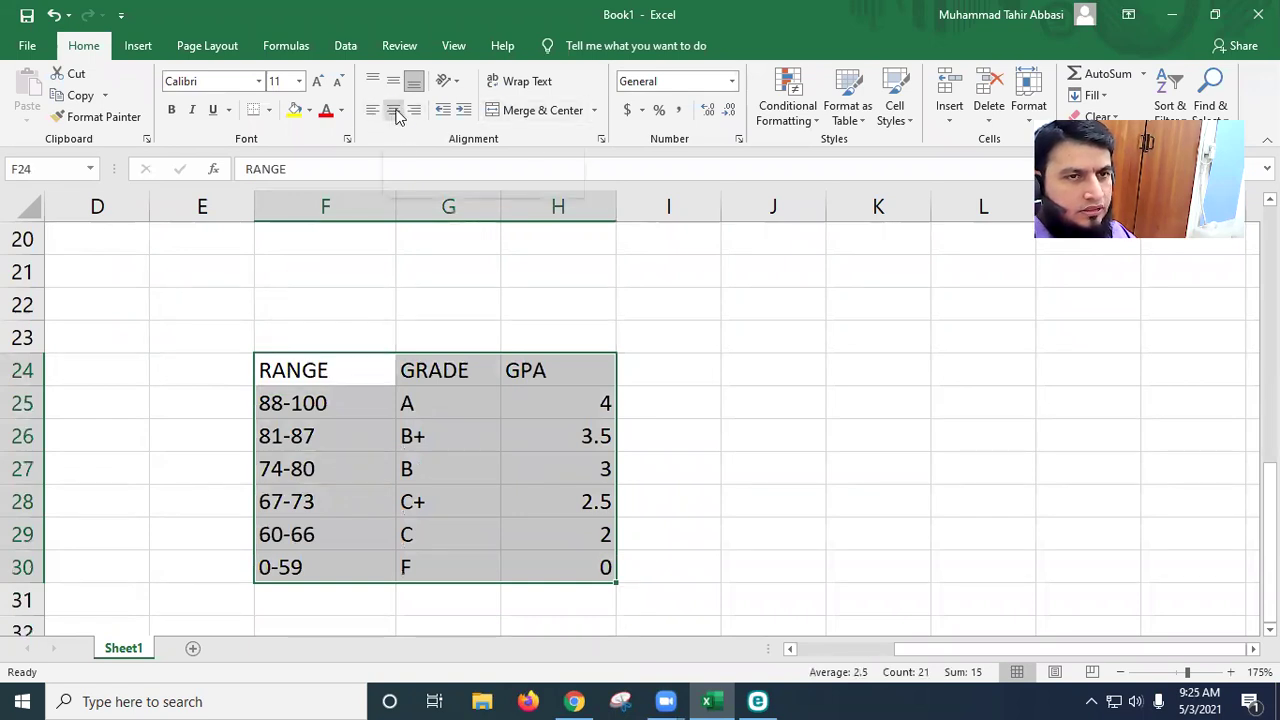
left_click(394, 111)
left_click(397, 83)
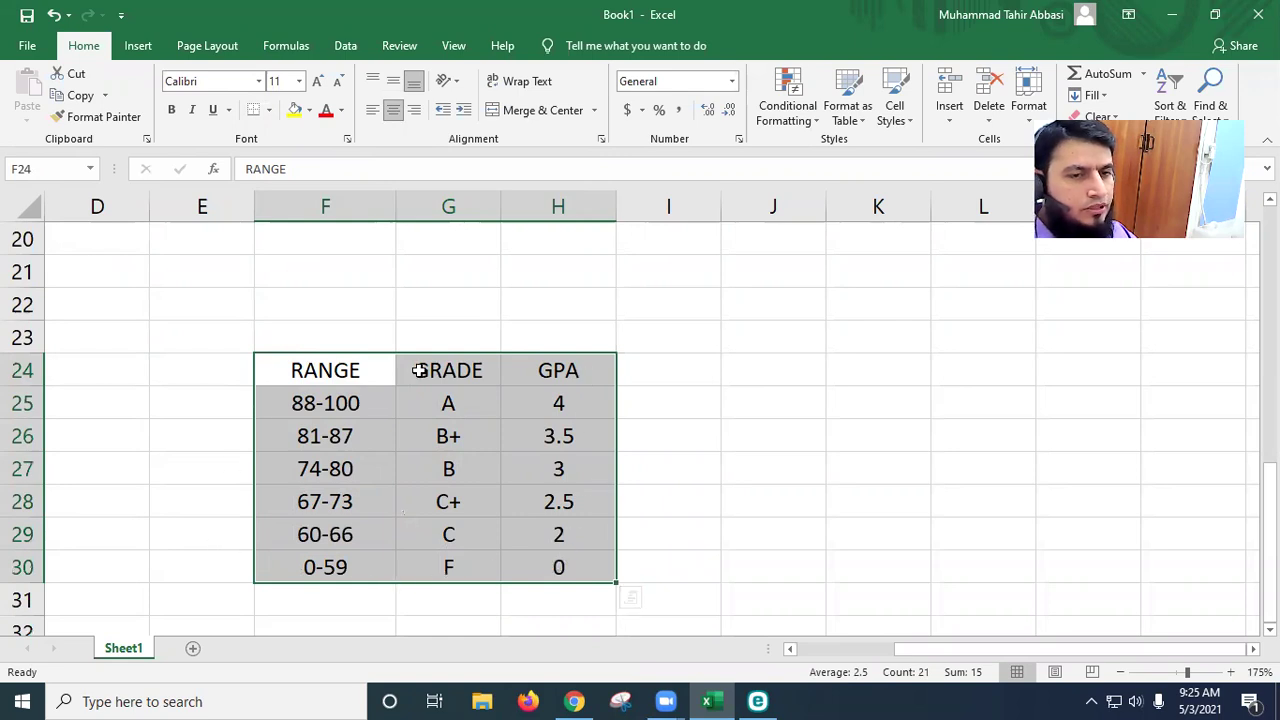
left_click(269, 110)
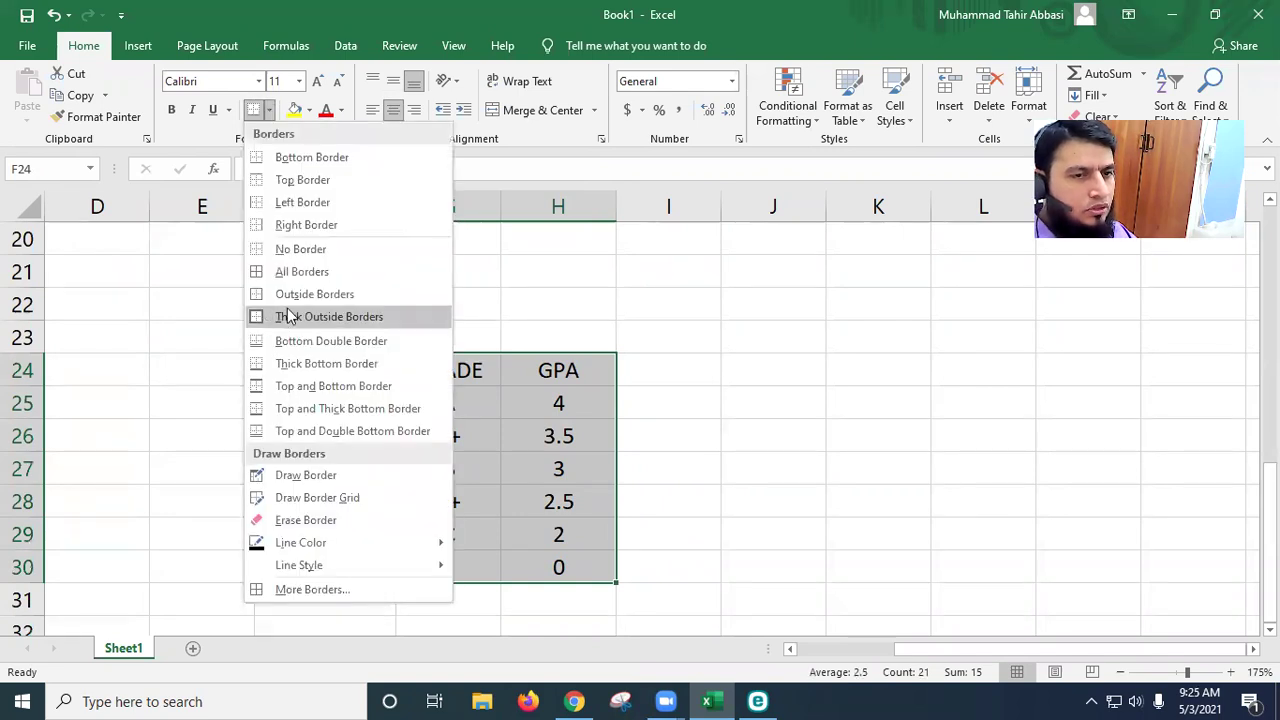
left_click(300, 273)
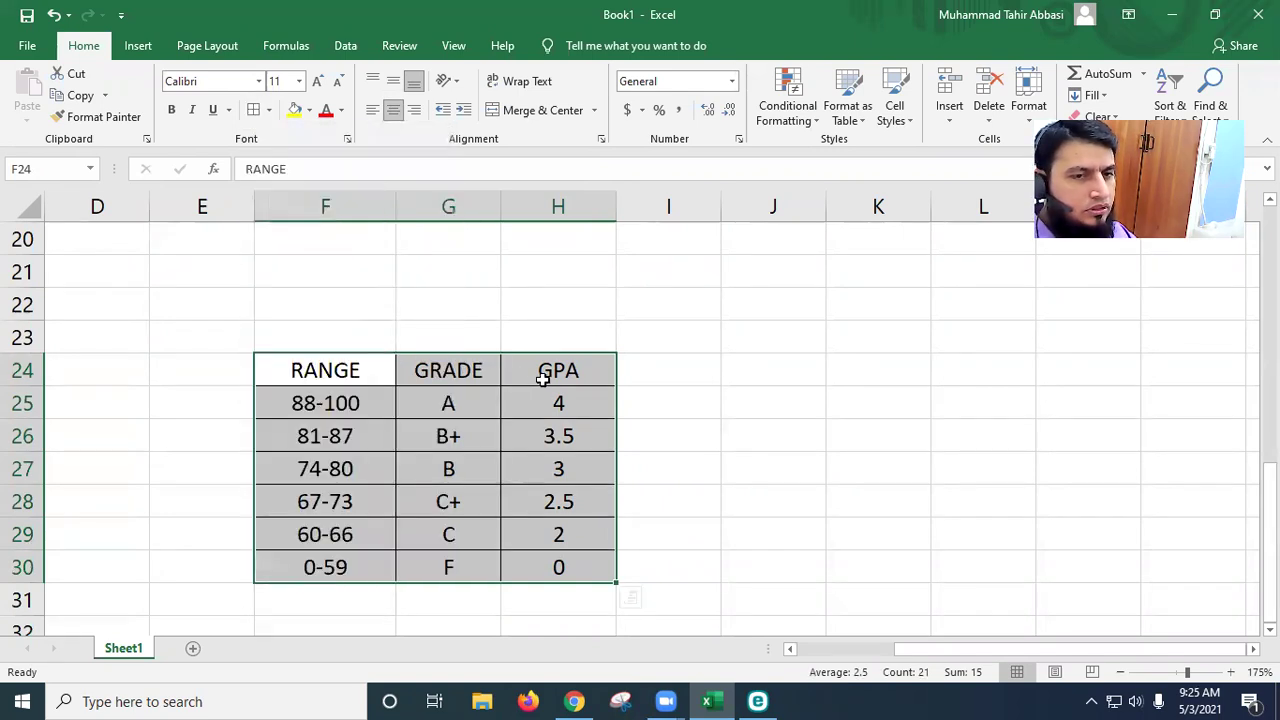
left_click(646, 500)
Step: Fill the grading table's heading row F24:H24 with yellow
left_click_drag(304, 370, 583, 372)
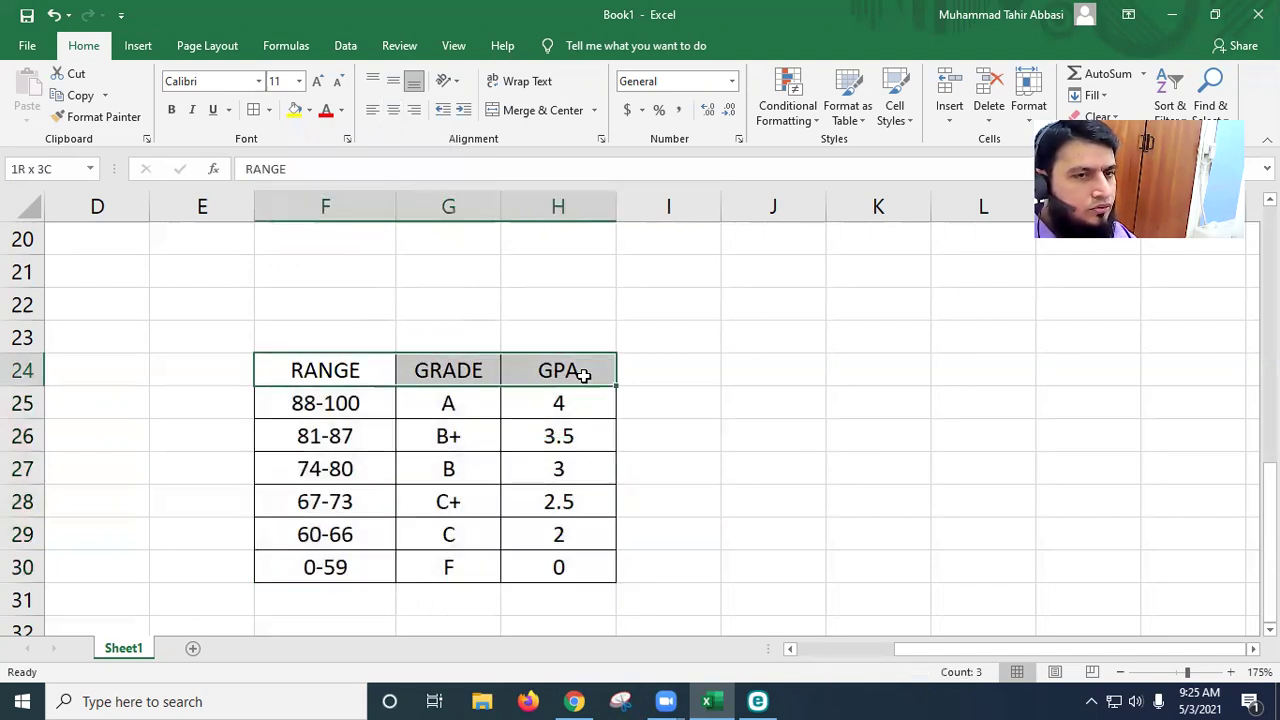
left_click(295, 110)
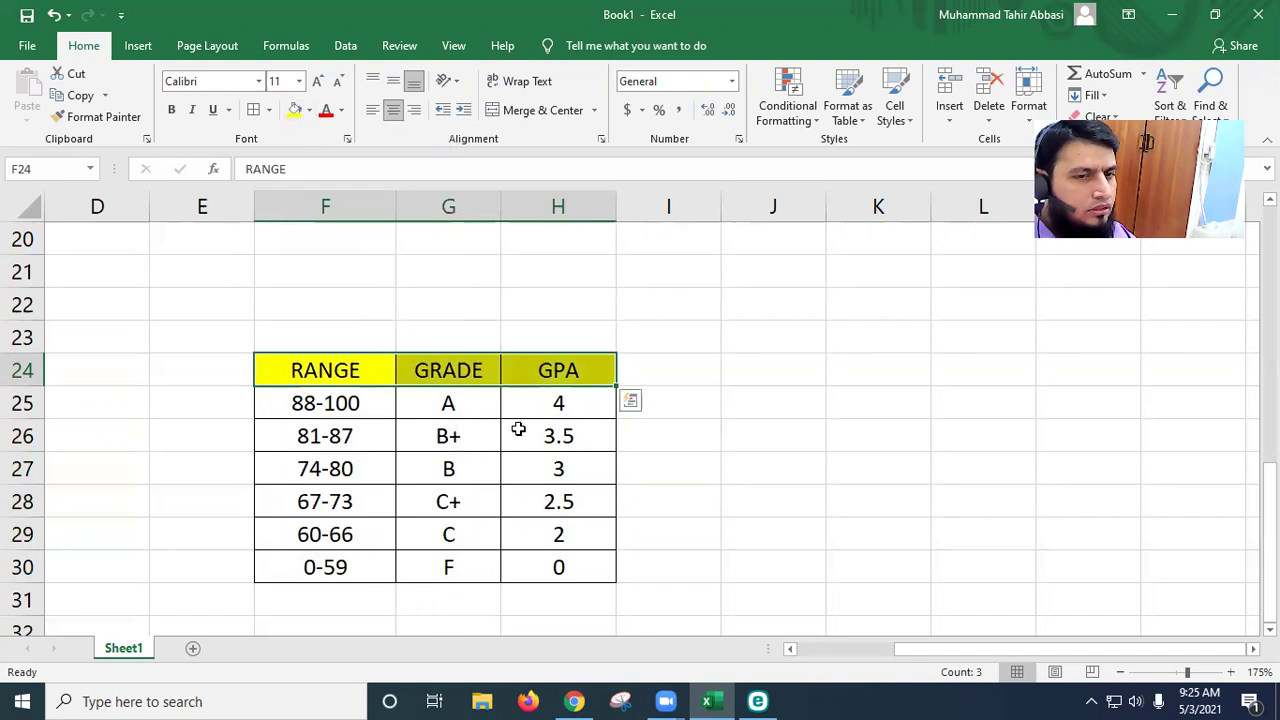
left_click(598, 445)
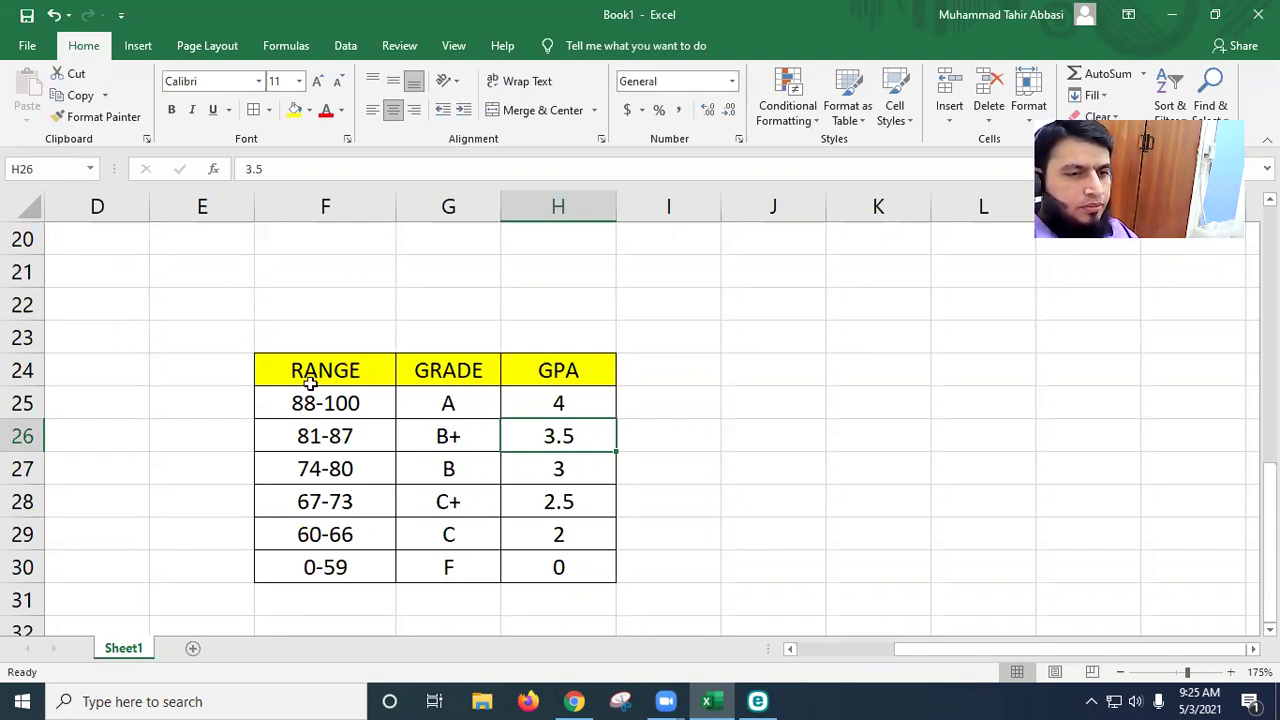
Step: Examine the logical test and the true and false values of the IF status formula in J8
left_click(620, 140)
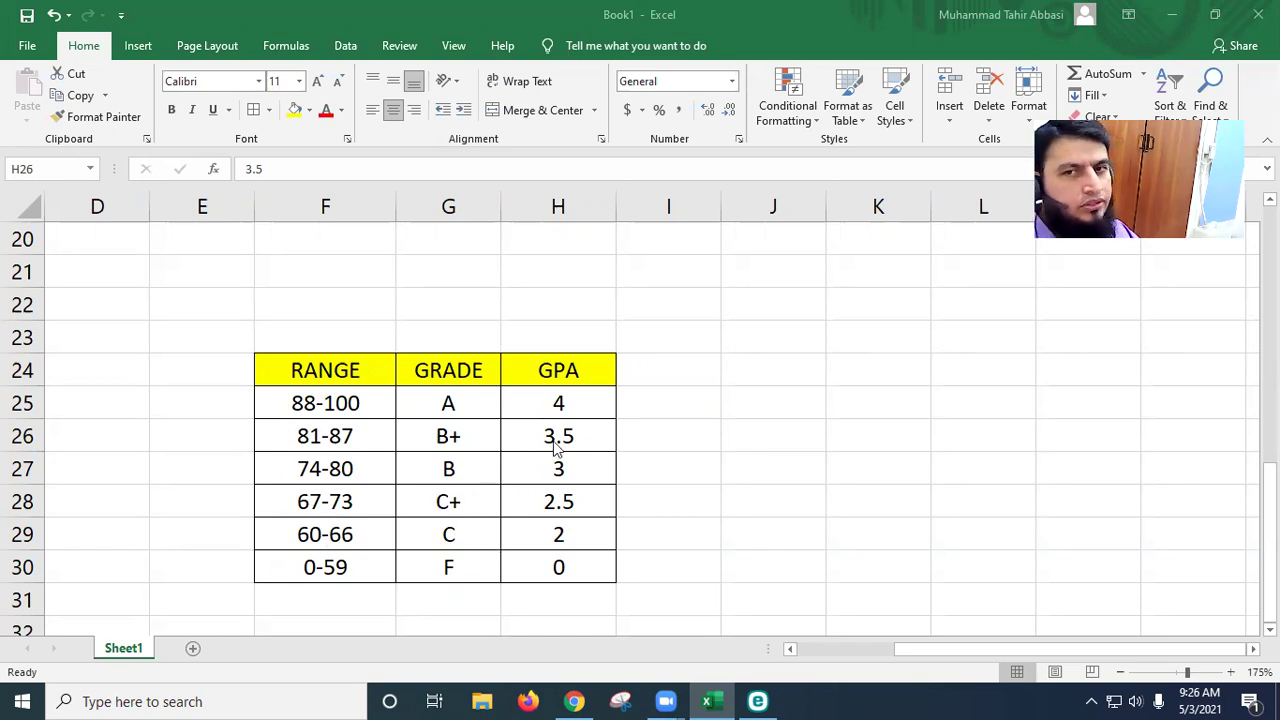
scroll(700, 378, "up", 4)
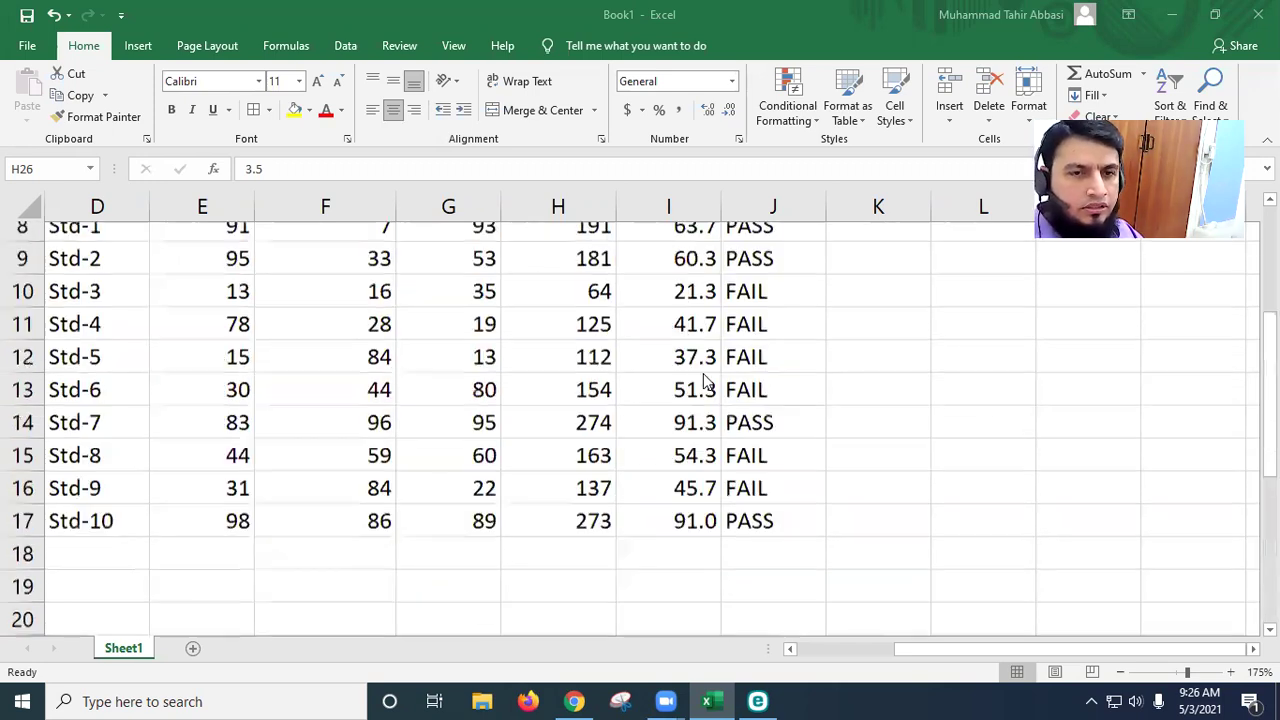
scroll(773, 484, "up", 3)
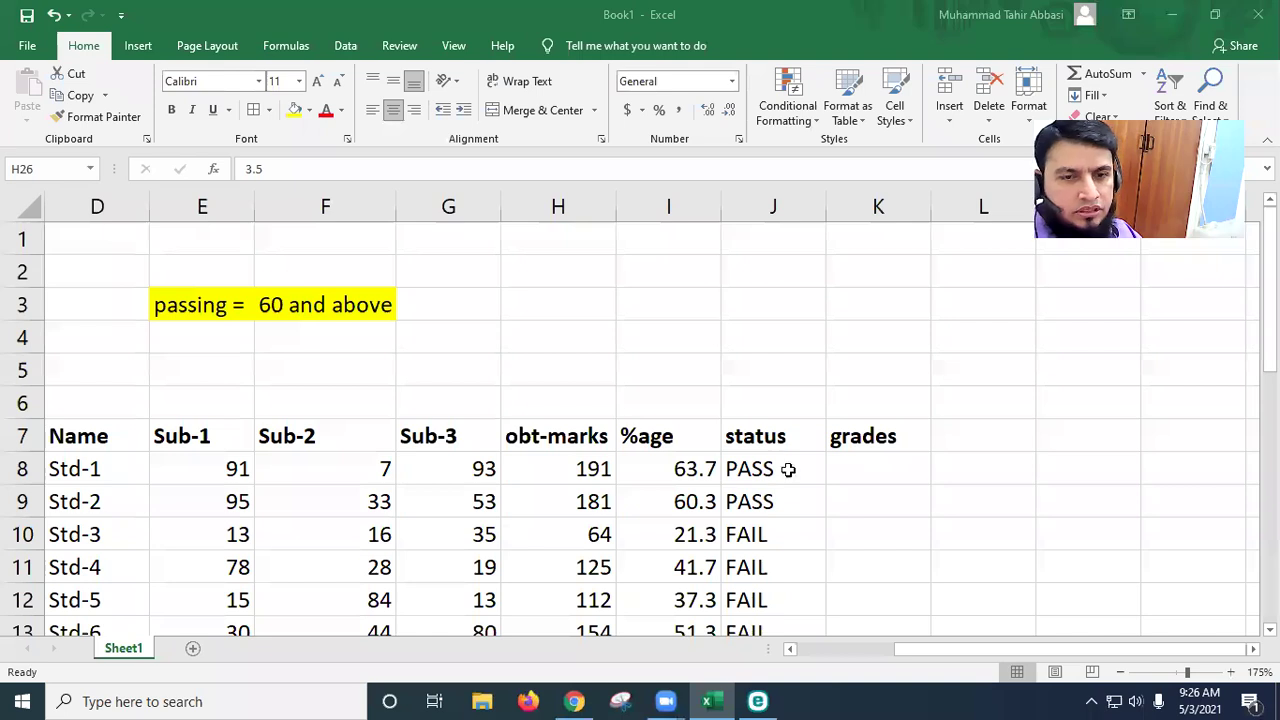
key("F2")
left_click(751, 467)
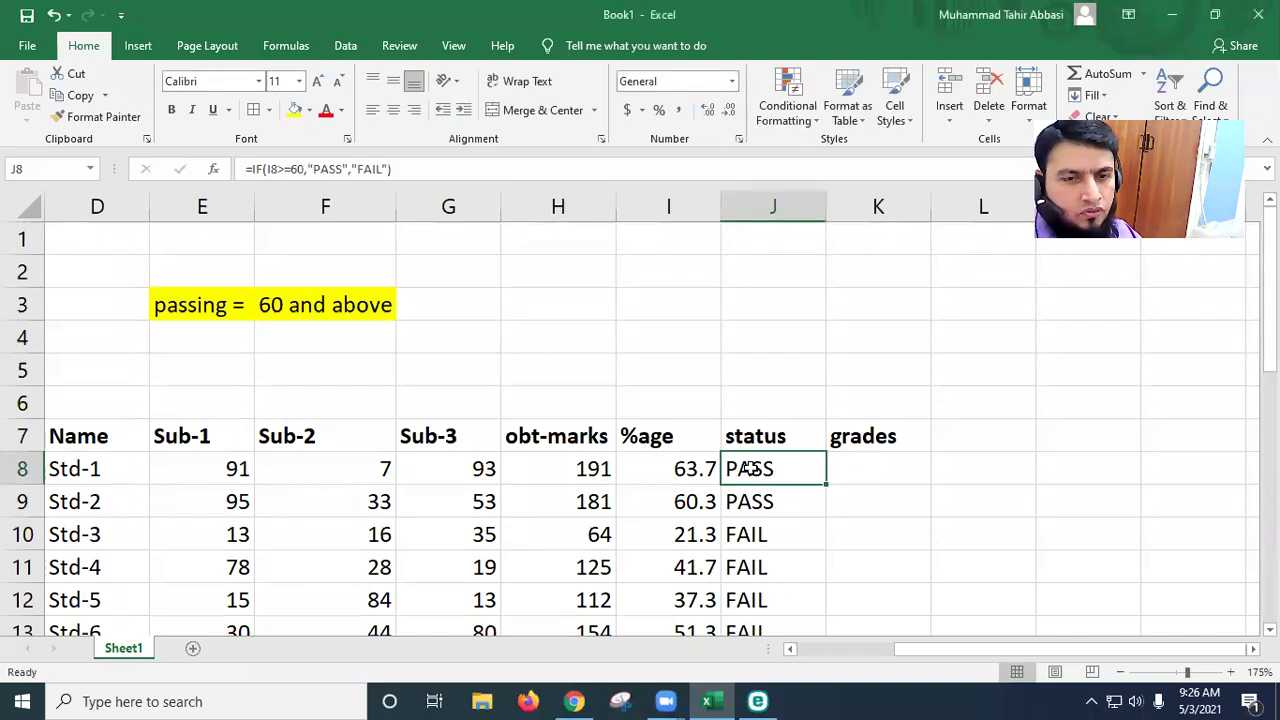
double_click(751, 467)
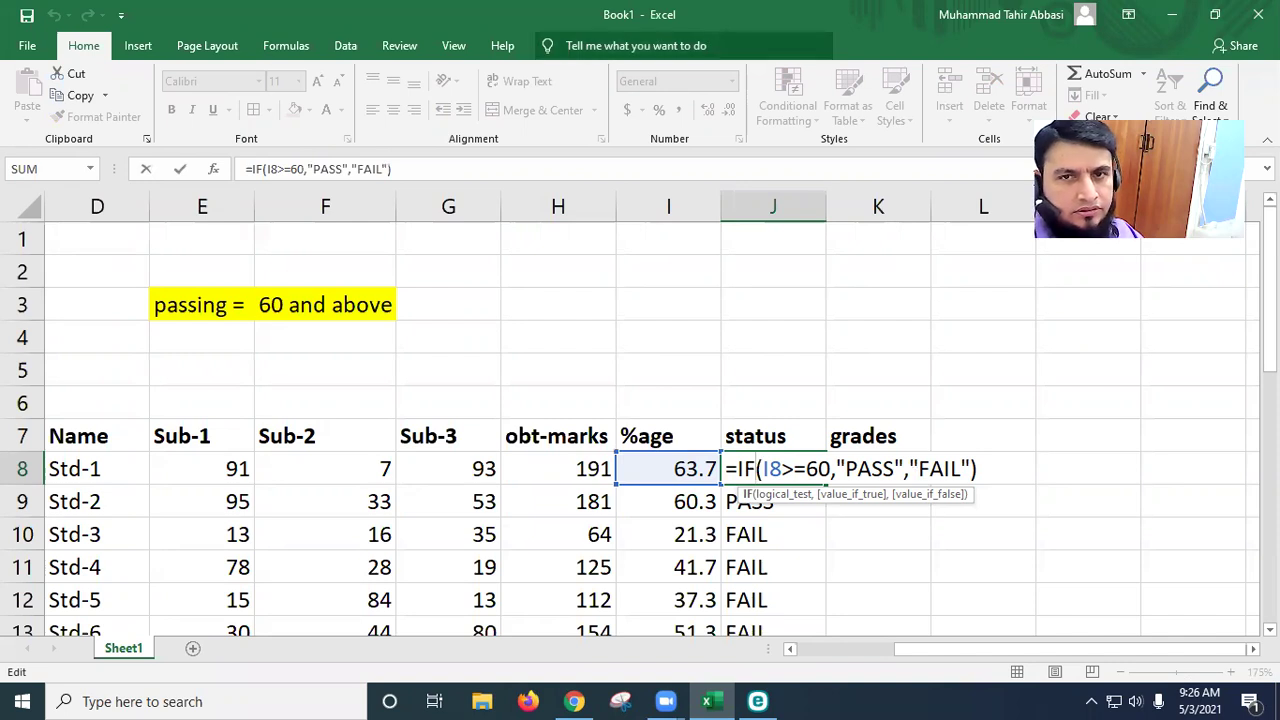
left_click(842, 692)
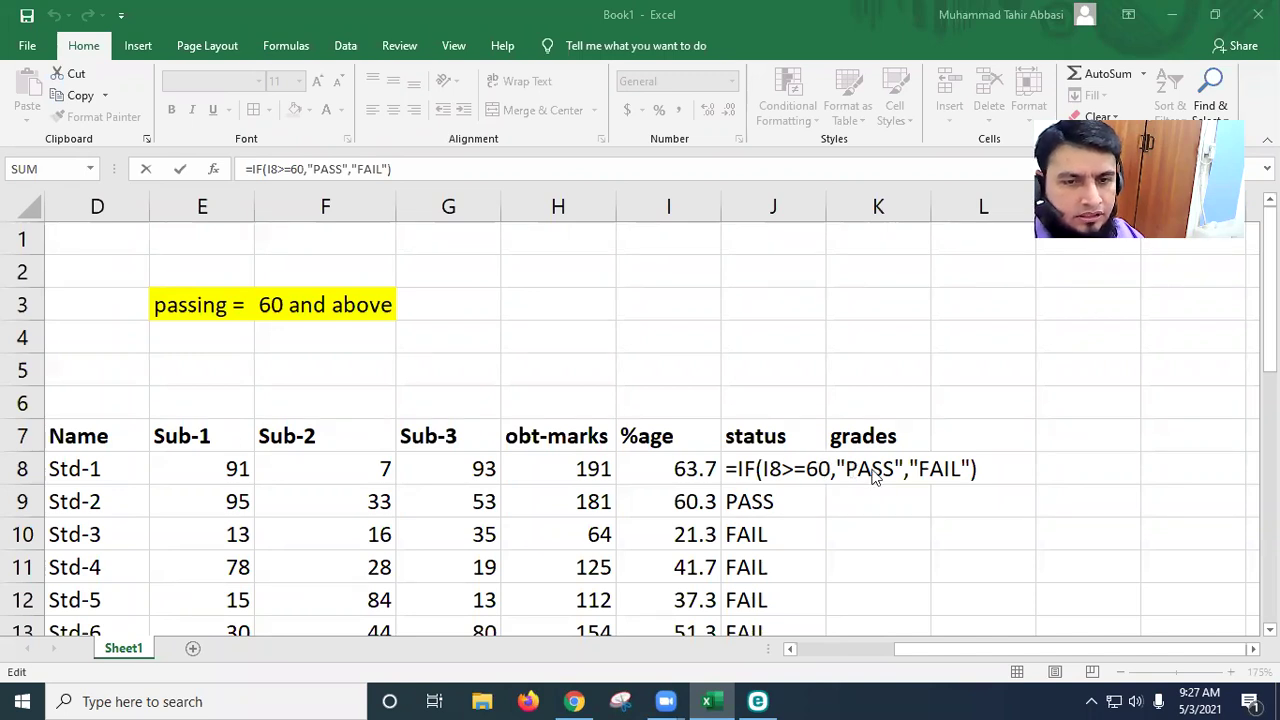
left_click(873, 468)
left_click_drag(846, 468, 953, 467)
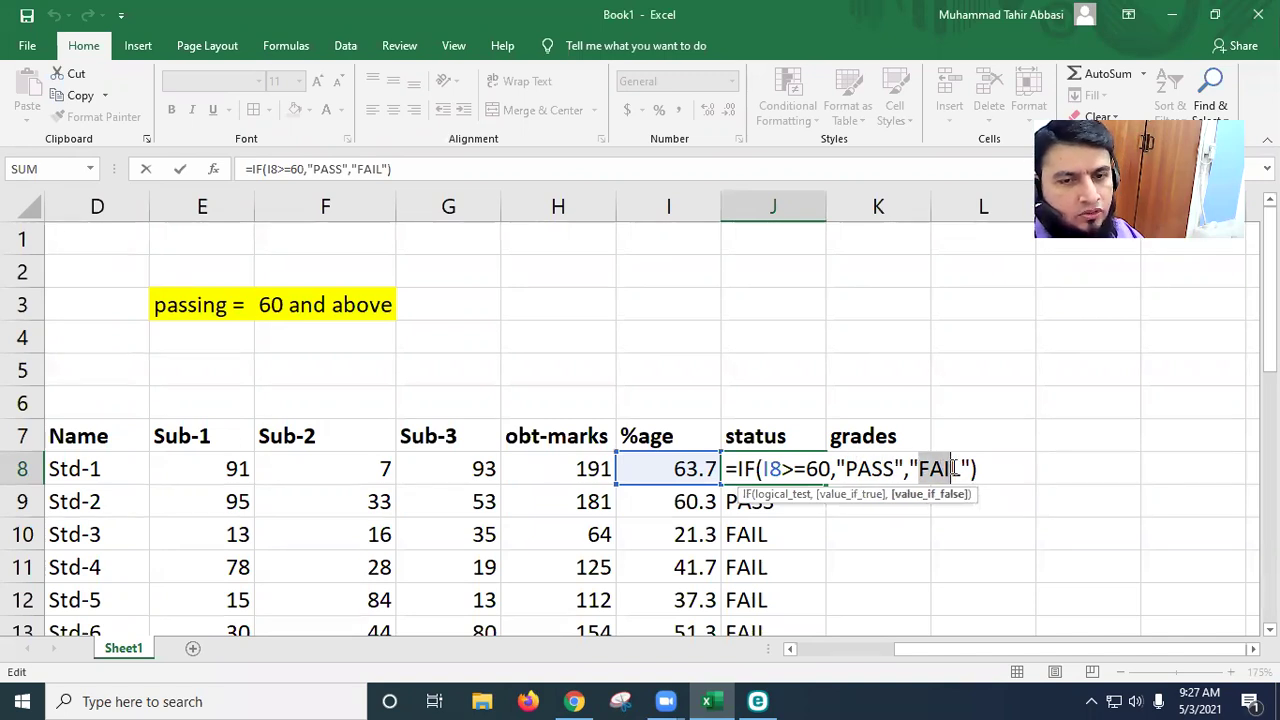
key("Tab")
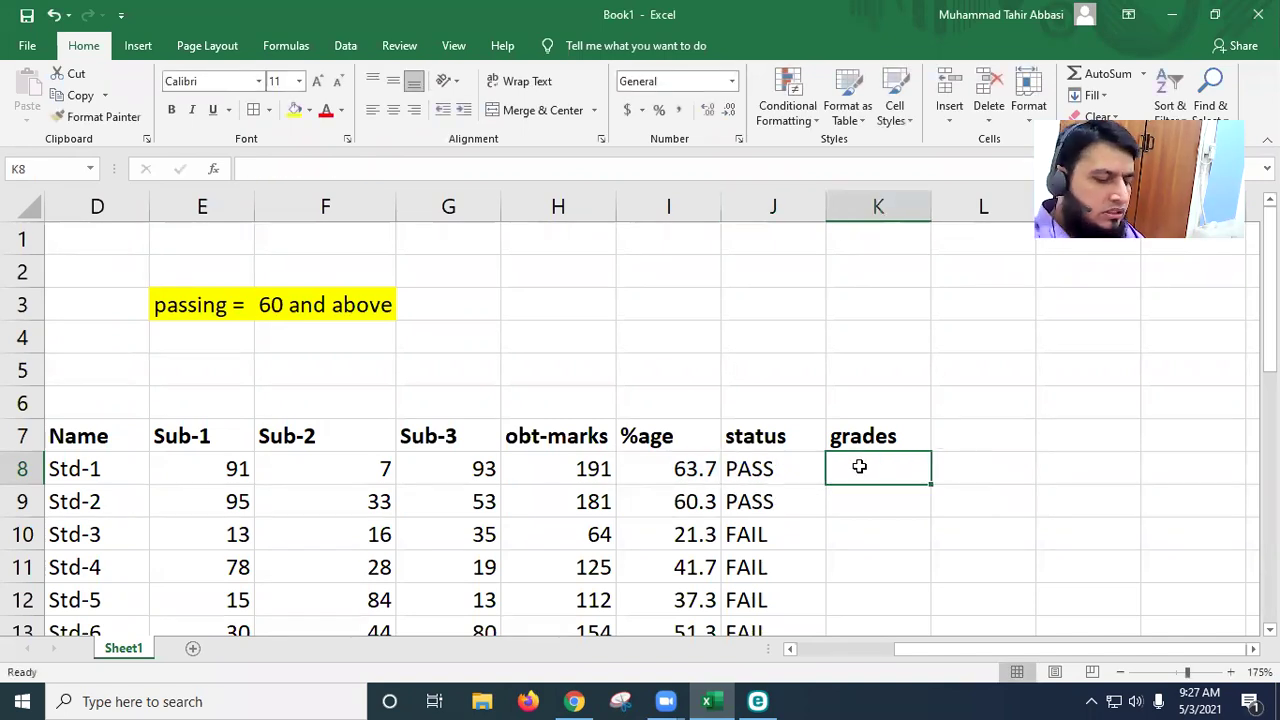
Step: Enter the formula =IF(I8>=88,"A","F") in K8 under the grades heading
type("=IF(")
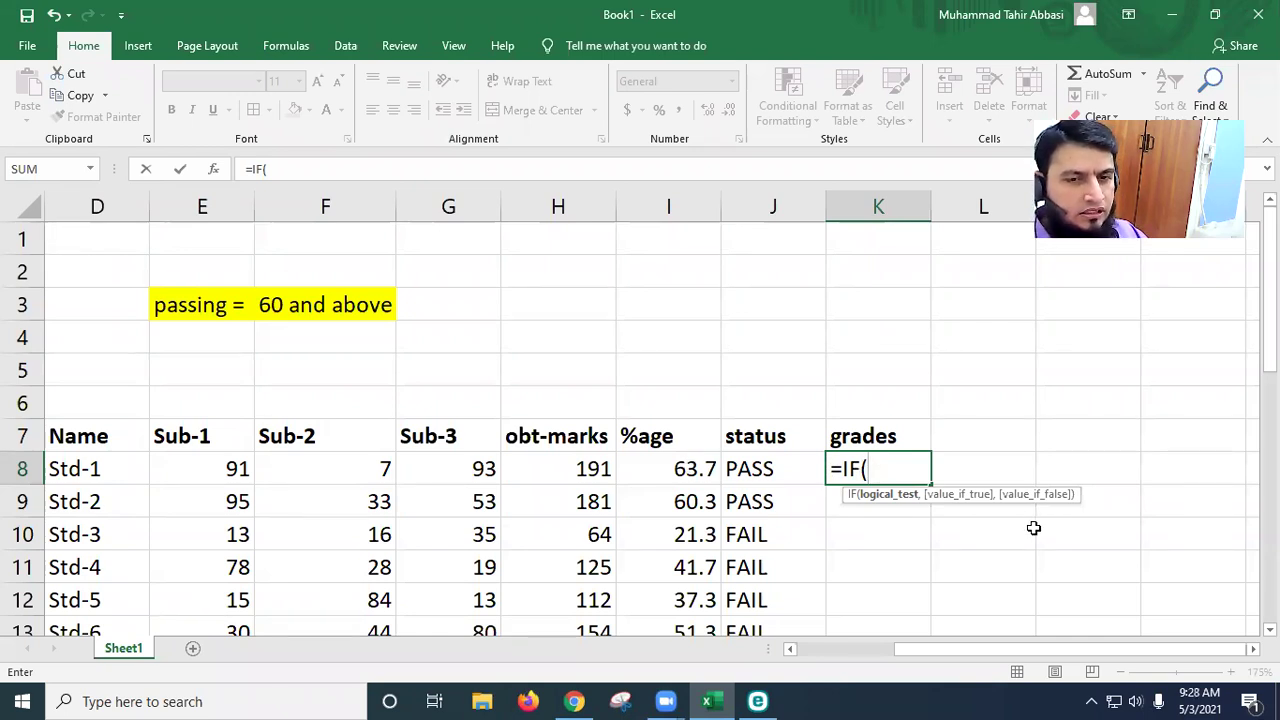
left_click(675, 467)
type(">=")
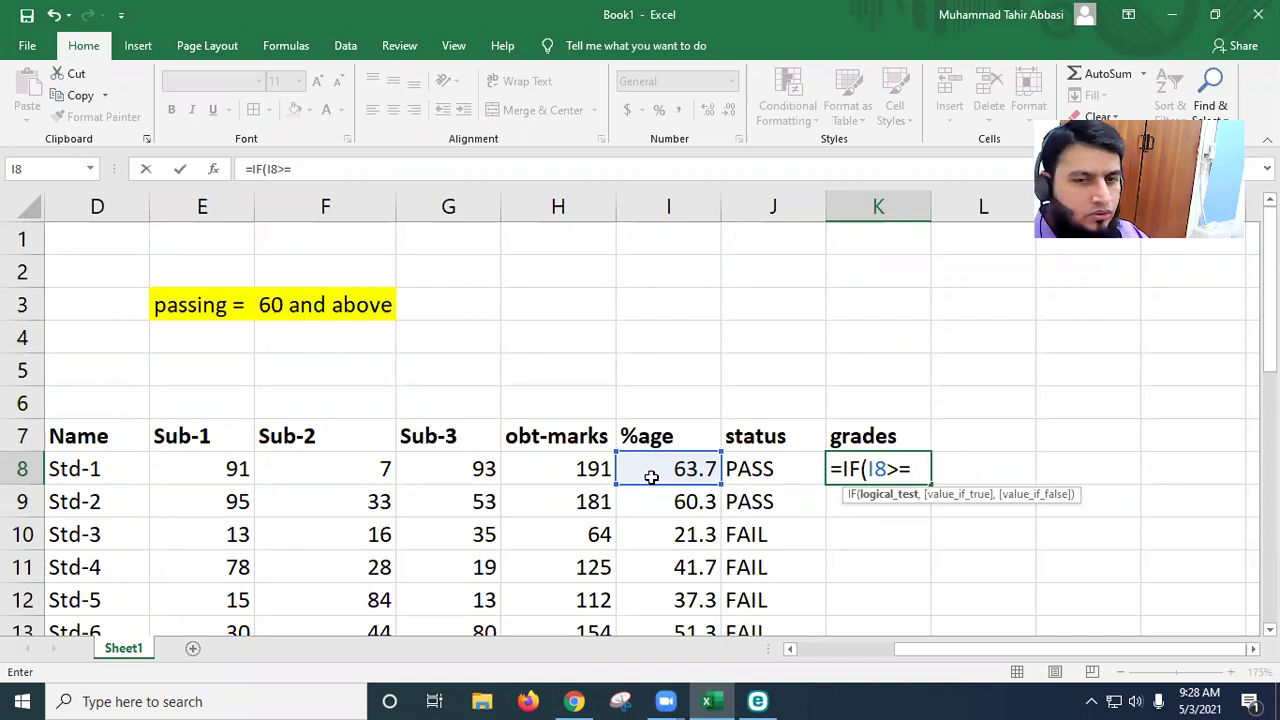
type("88")
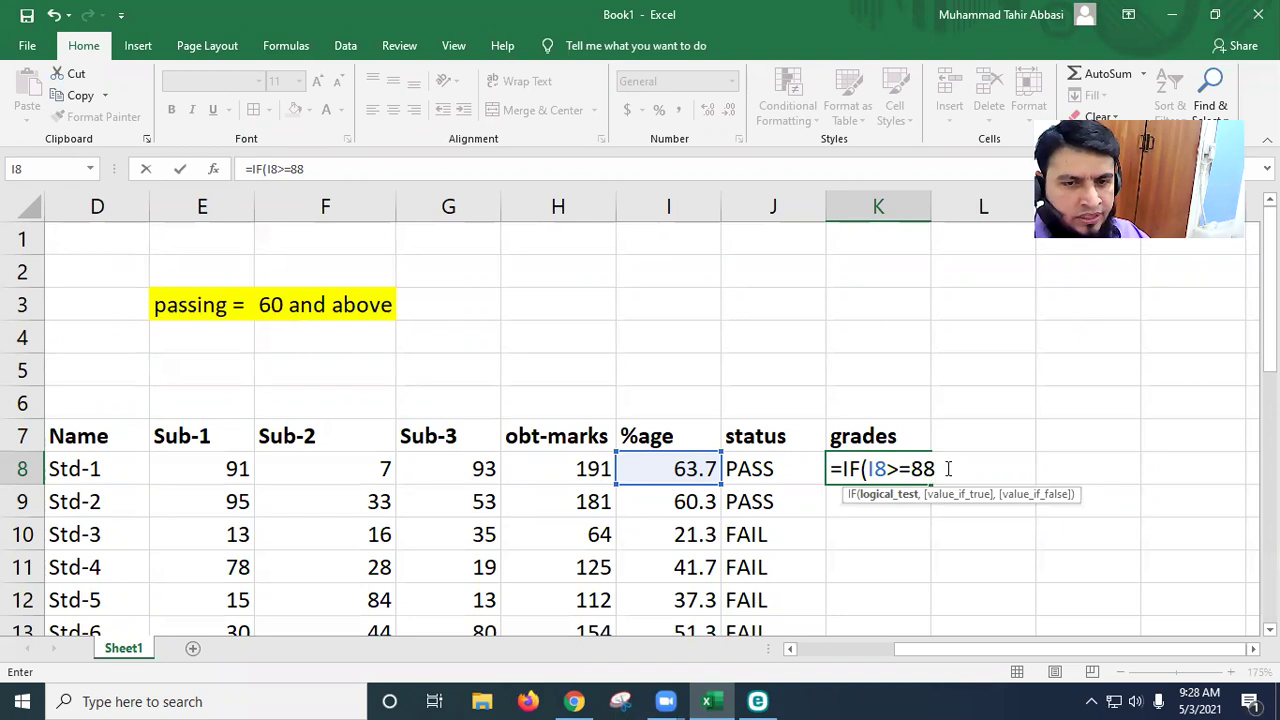
type(",")
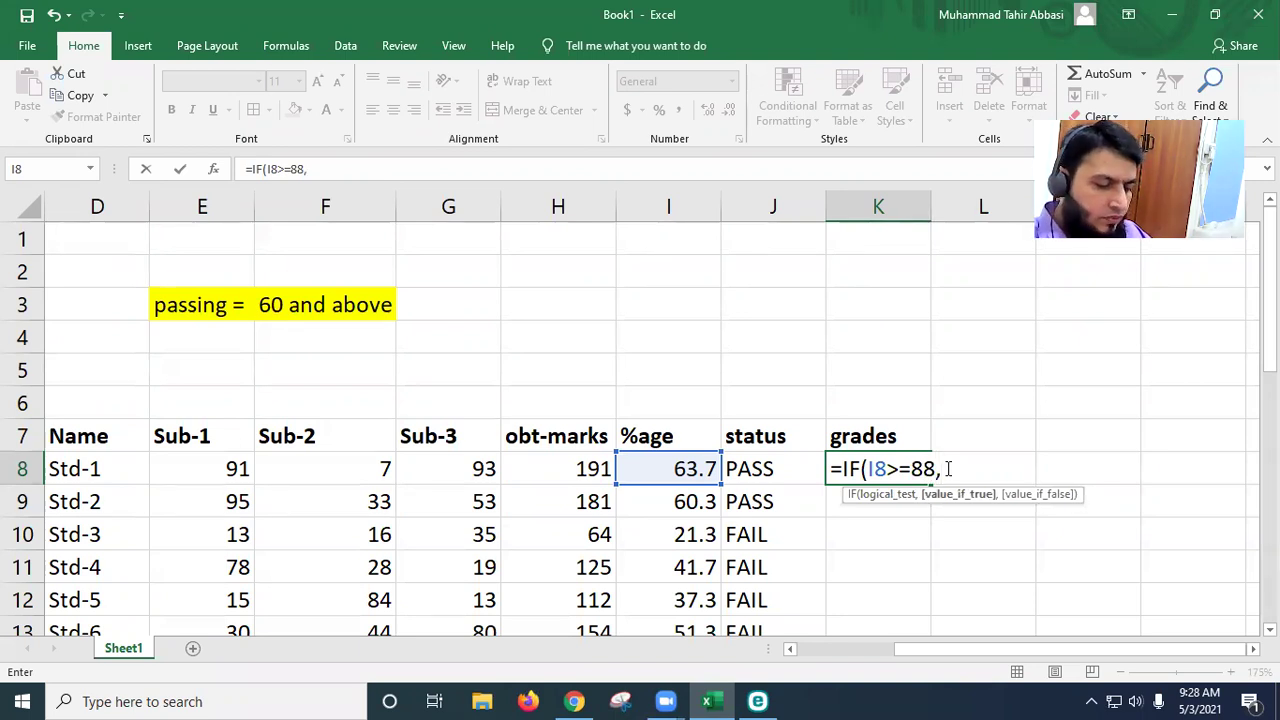
type("\"")
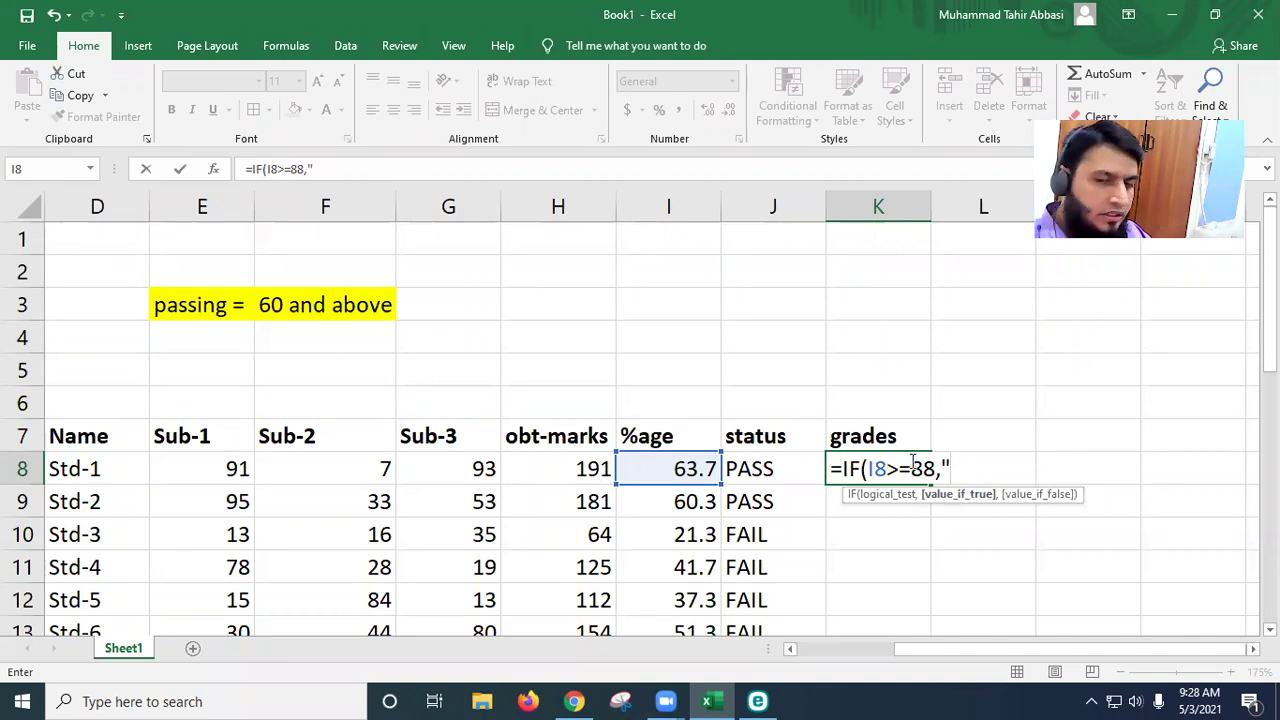
type("A")
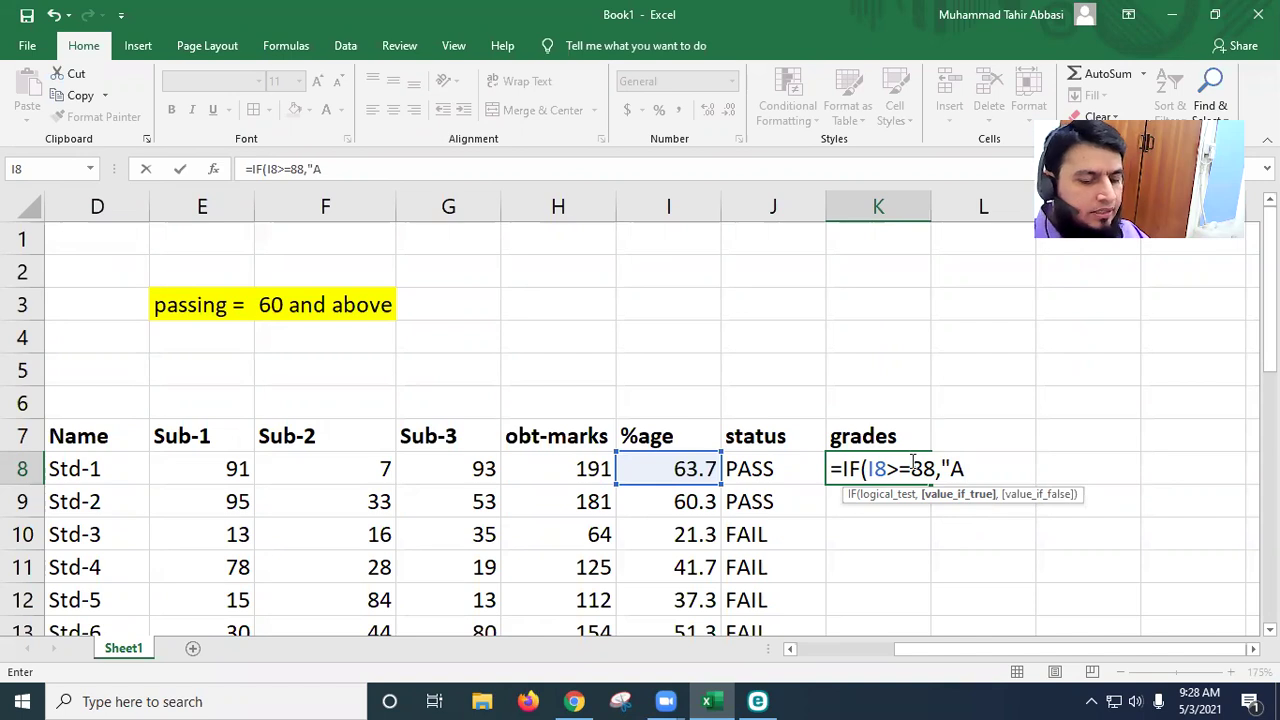
type("\",")
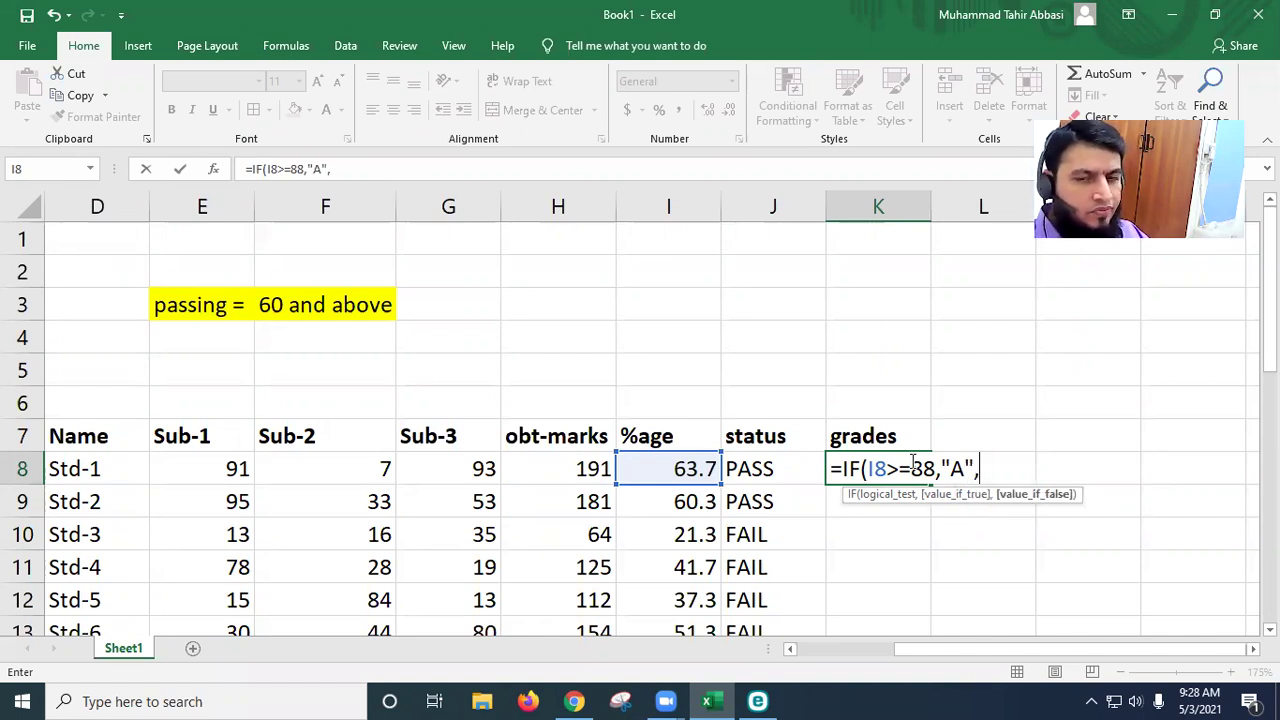
type("\"")
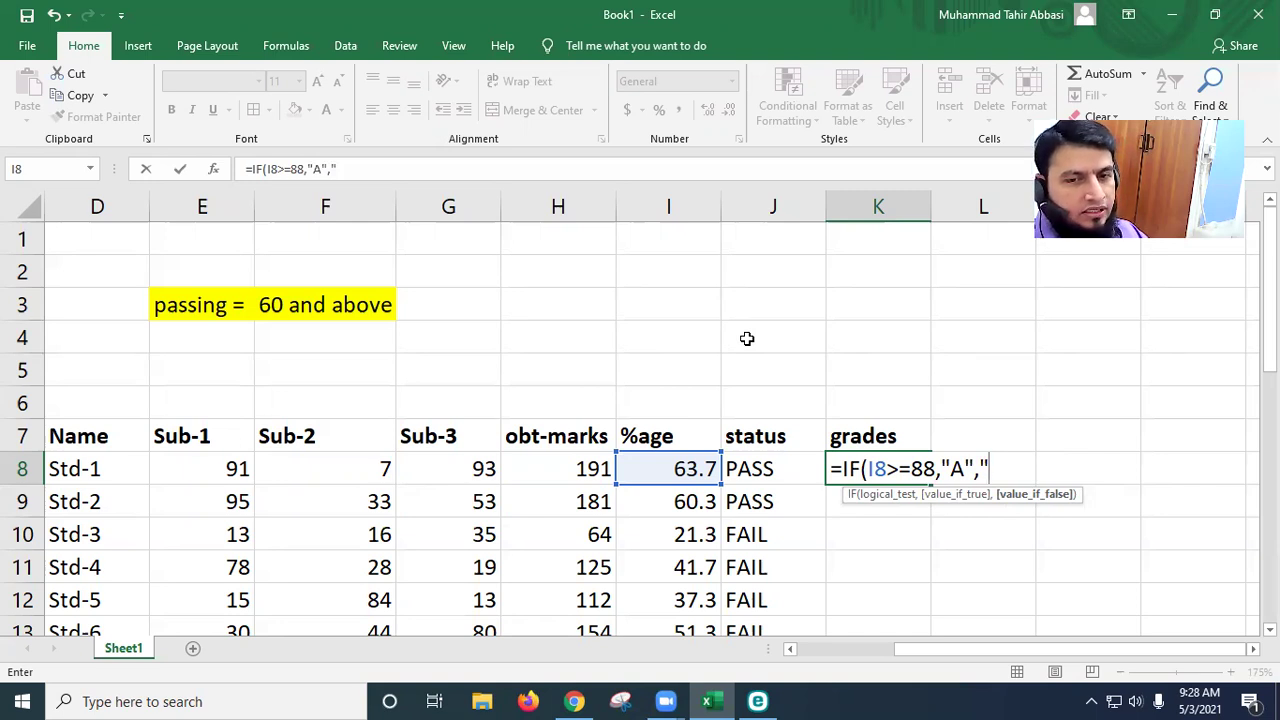
type("F")
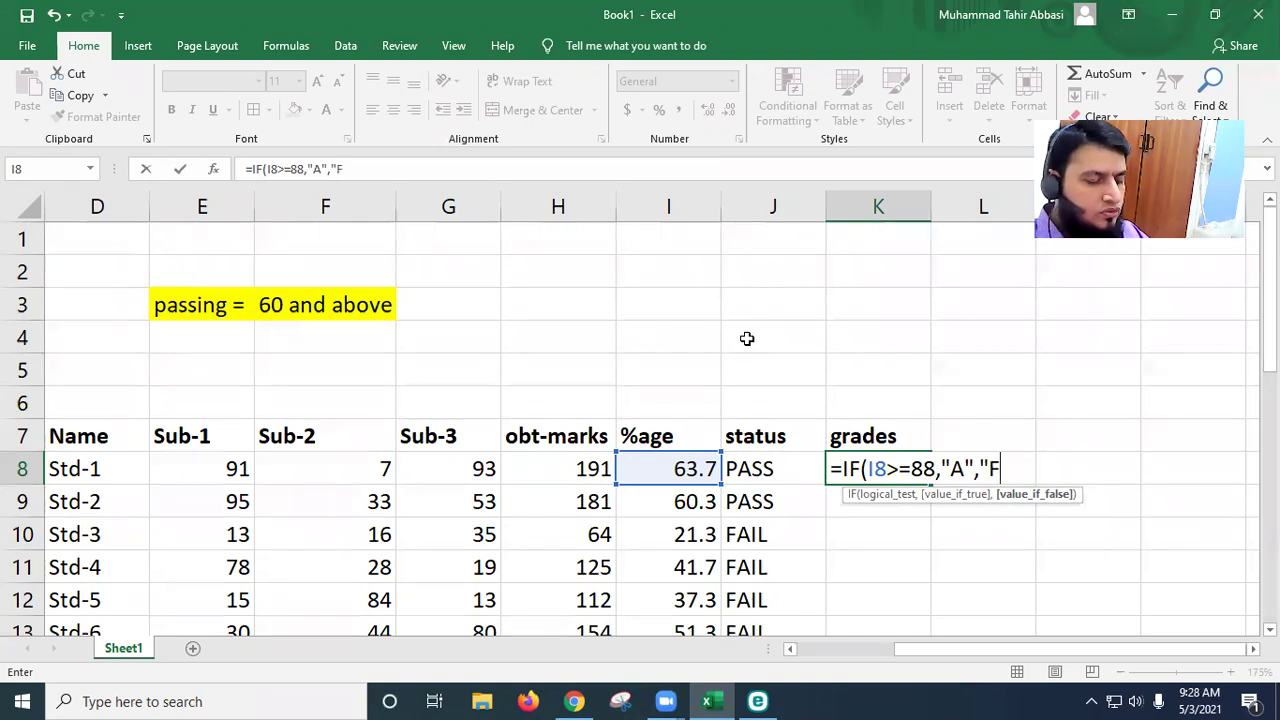
type("\"")
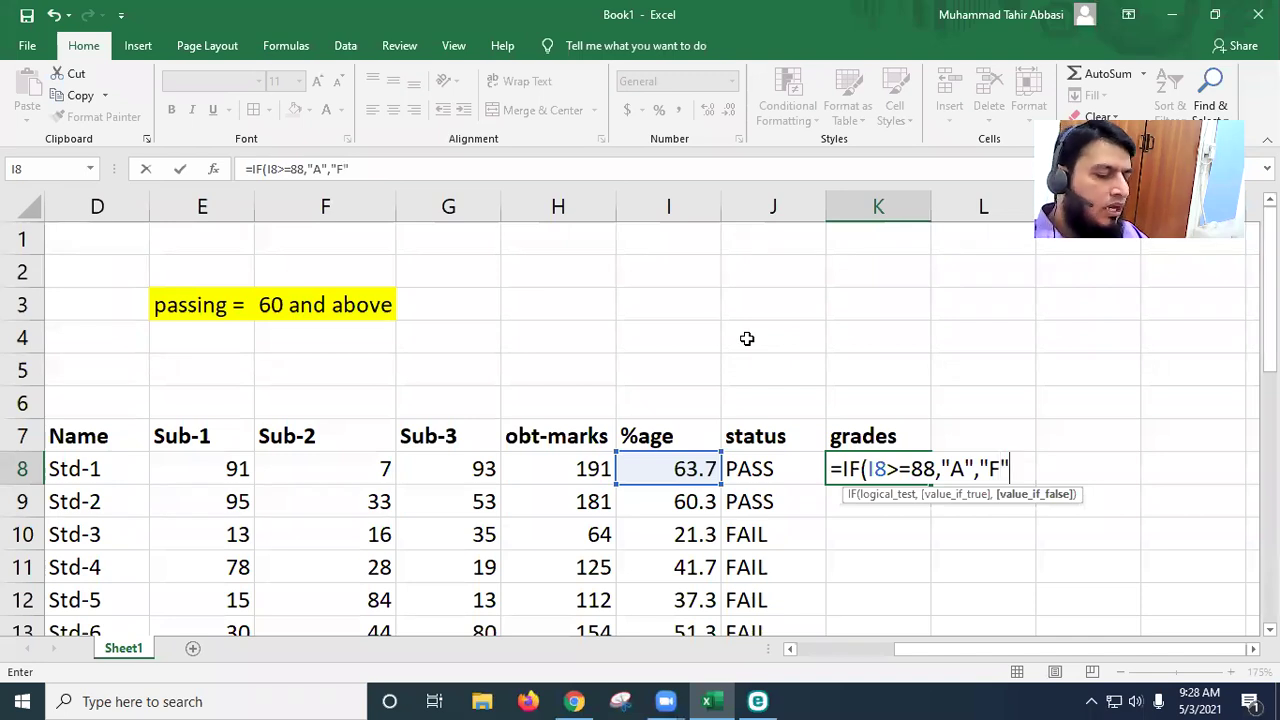
type(")")
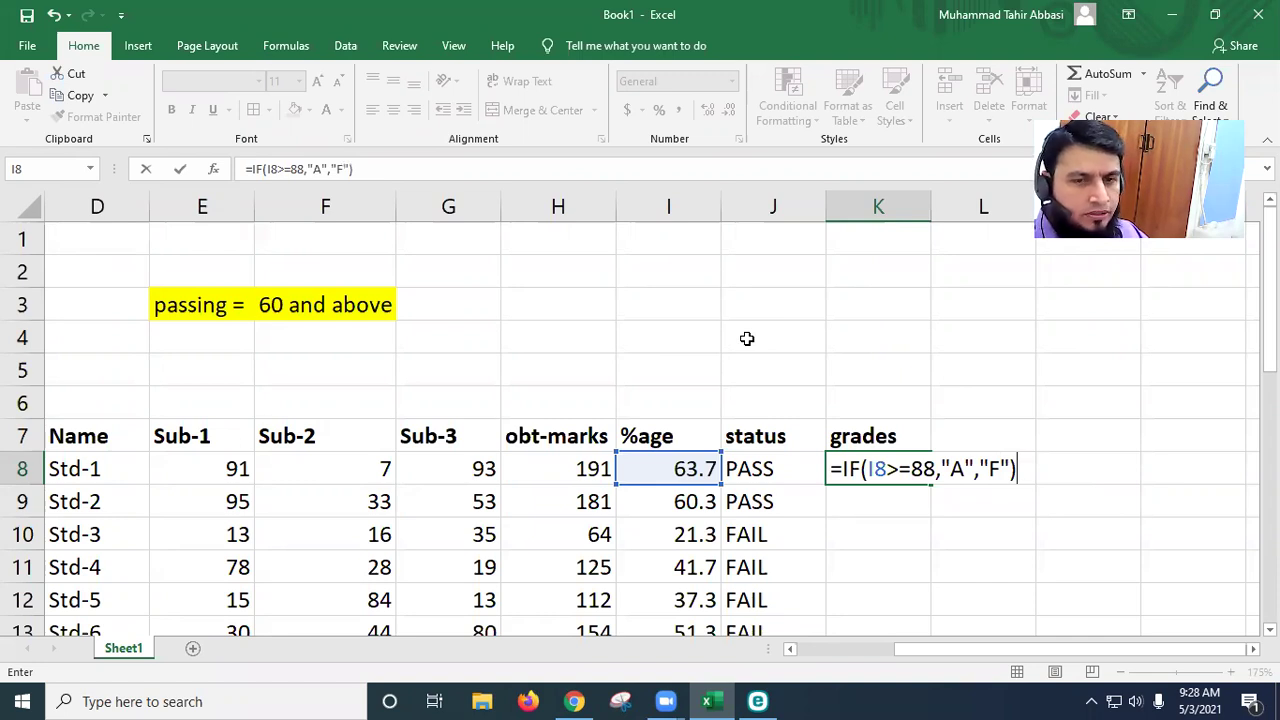
key("Return")
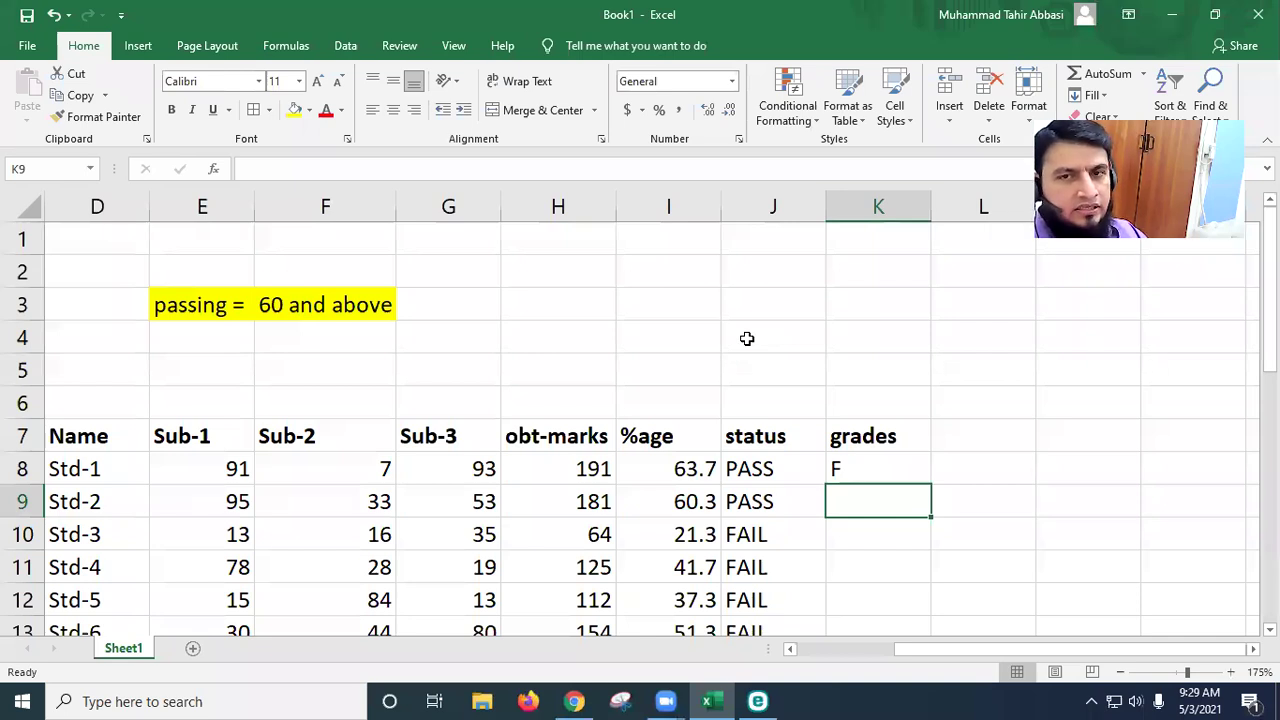
Step: Copy the IF(I8>=88,"A", portion of the grade formula in K8, including its trailing comma
key("Up")
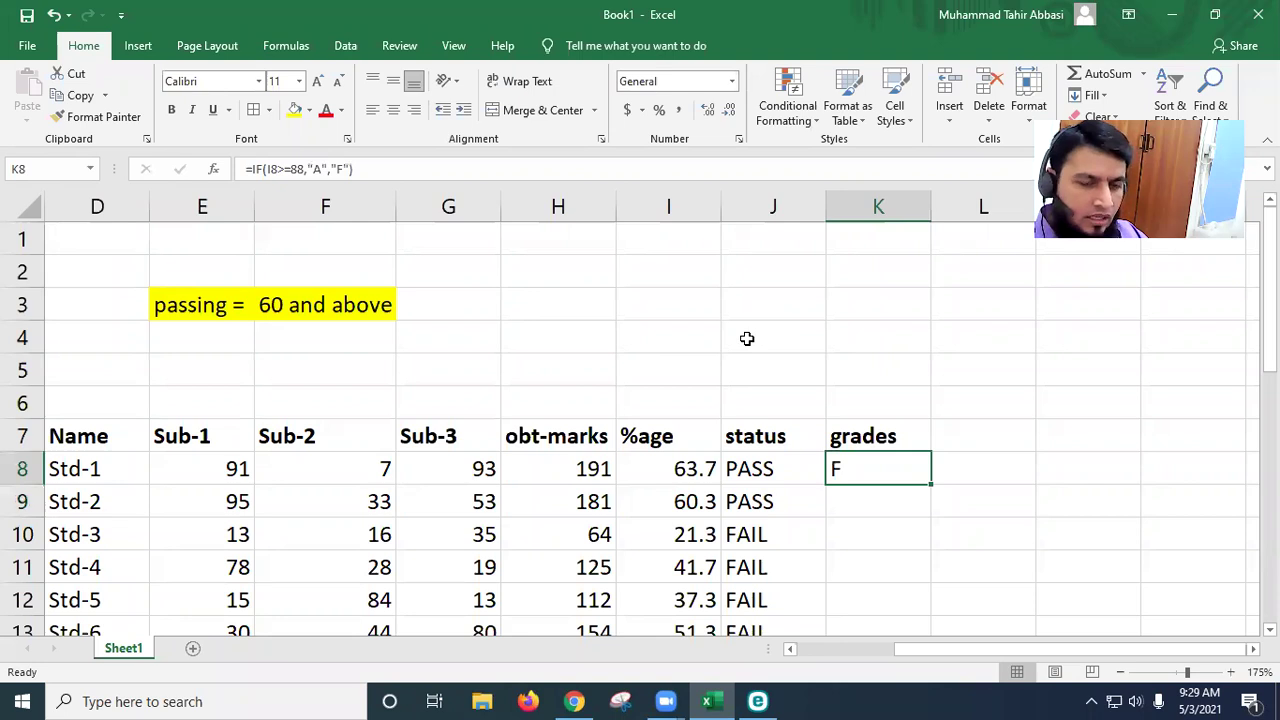
key("F2")
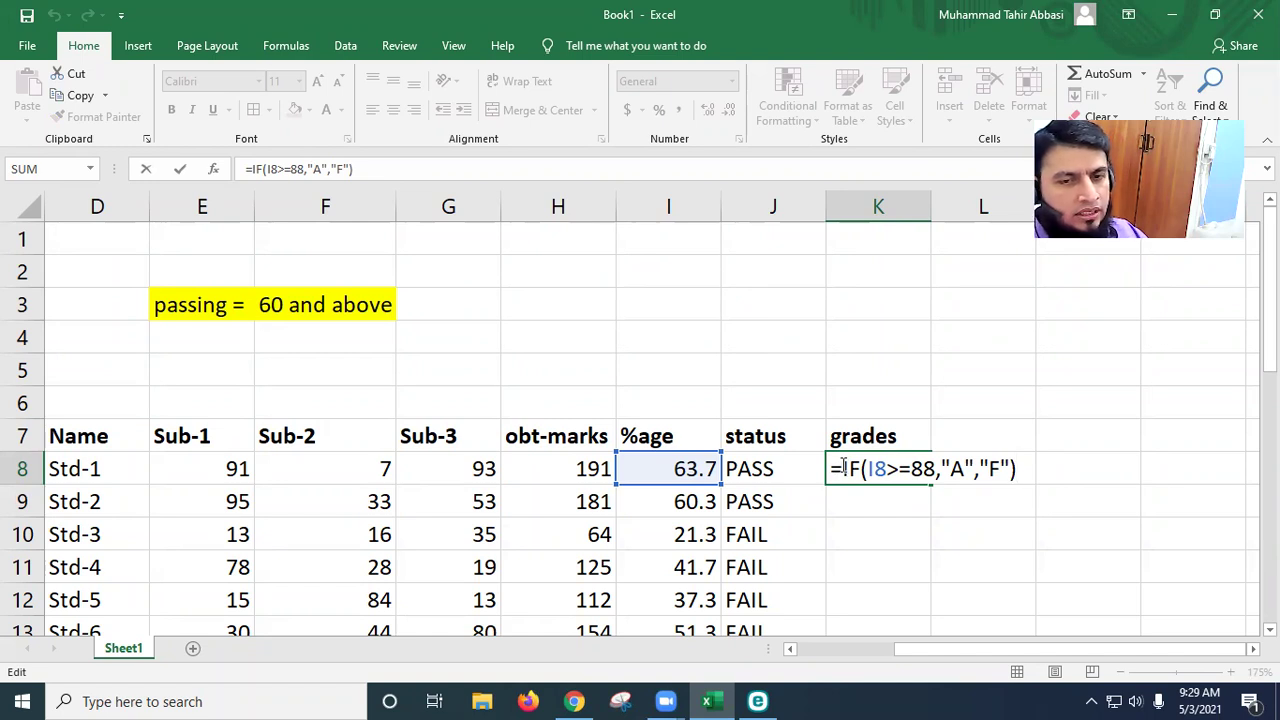
double_click(876, 469)
left_click_drag(903, 469, 983, 468)
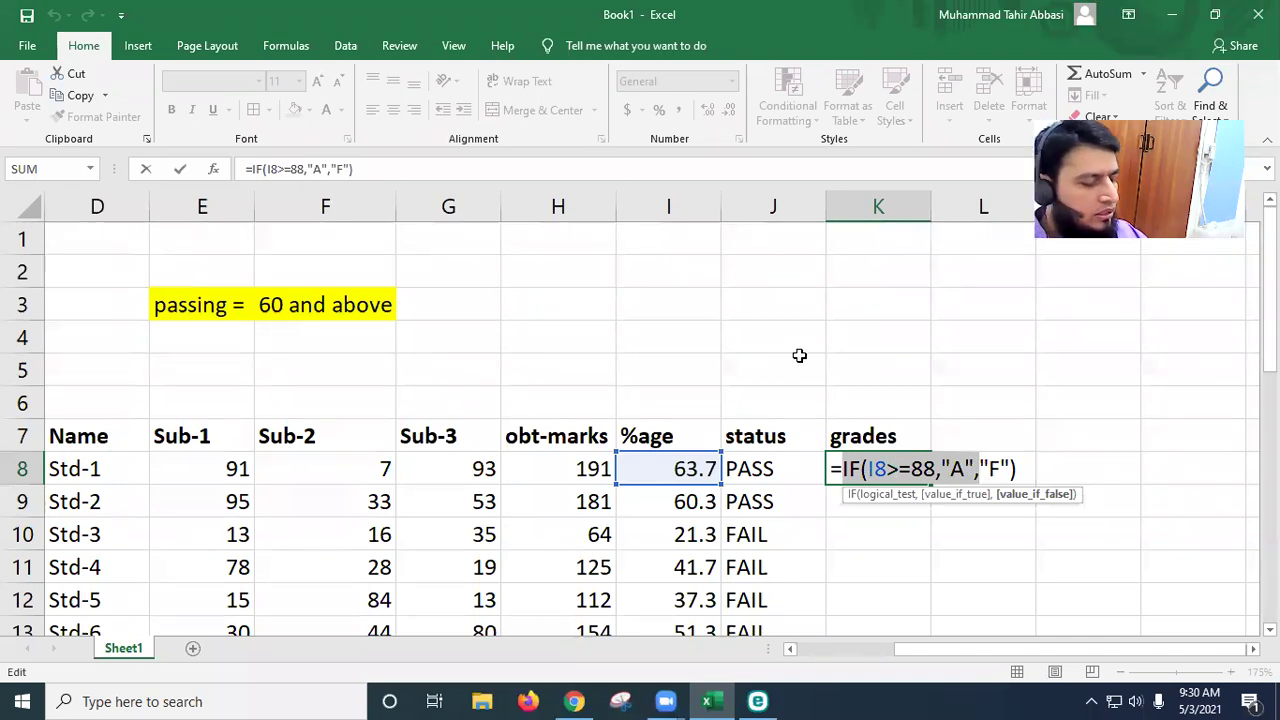
key("ctrl+c")
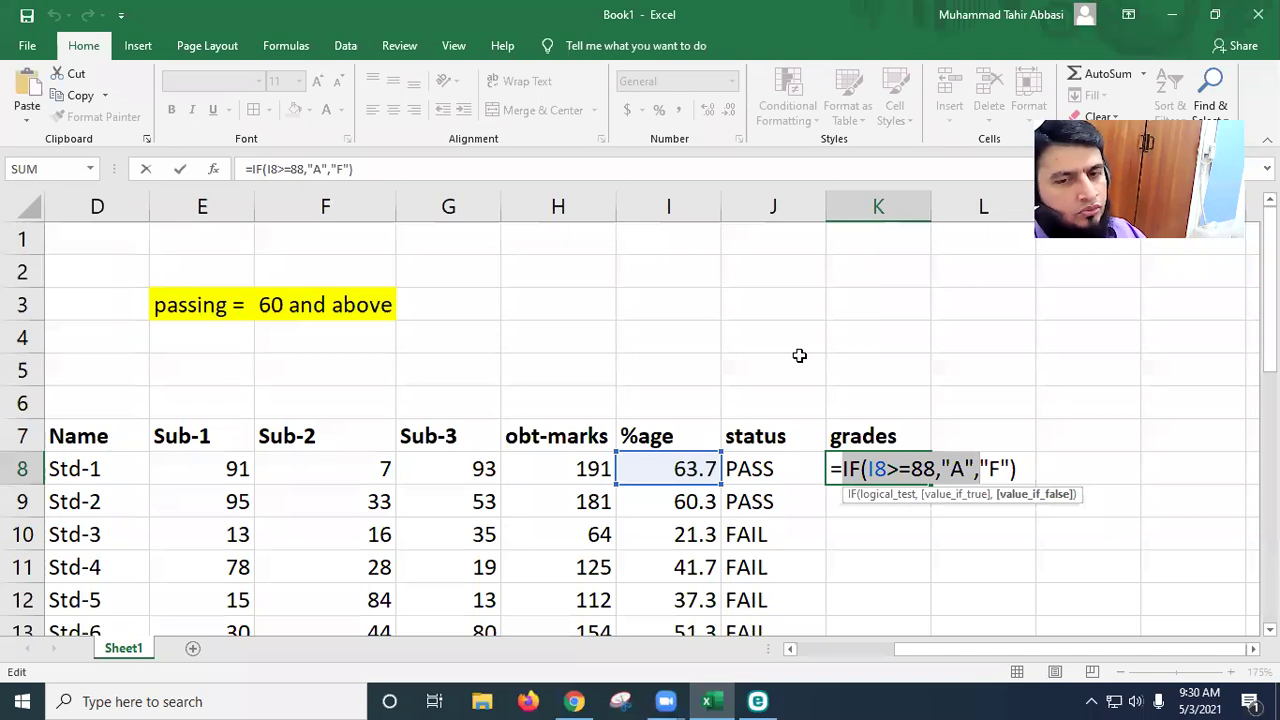
Step: Insert the copied IF portion four times before "F" in K8's formula and add four closing parentheses at the end
left_click(979, 471)
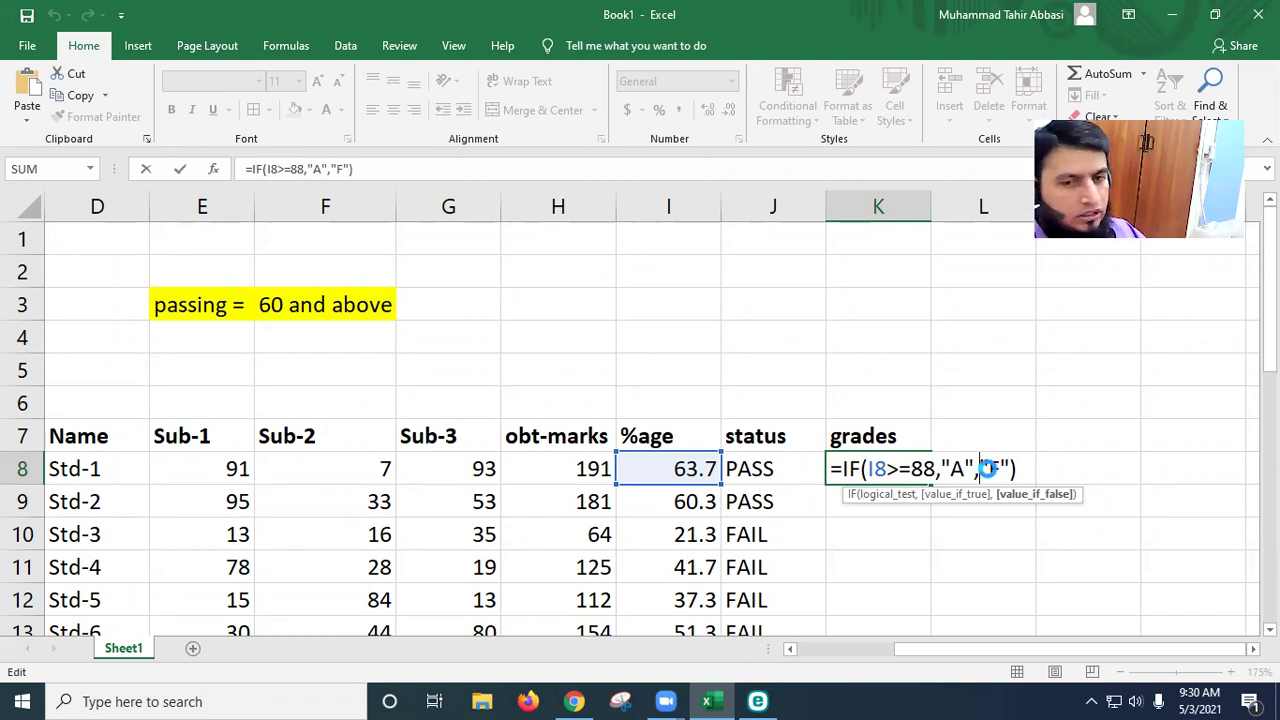
key("ctrl+v")
key("ctrl+v")
key("ctrl+v")
key("ctrl+v")
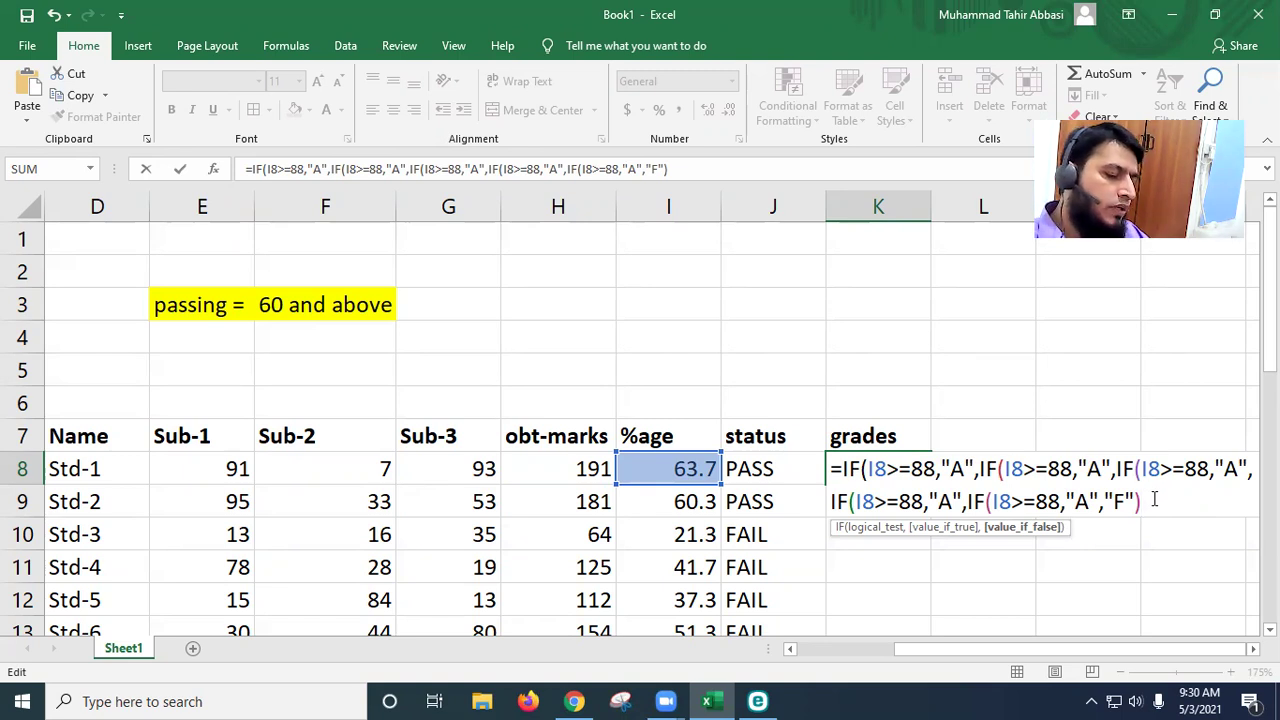
type("))))")
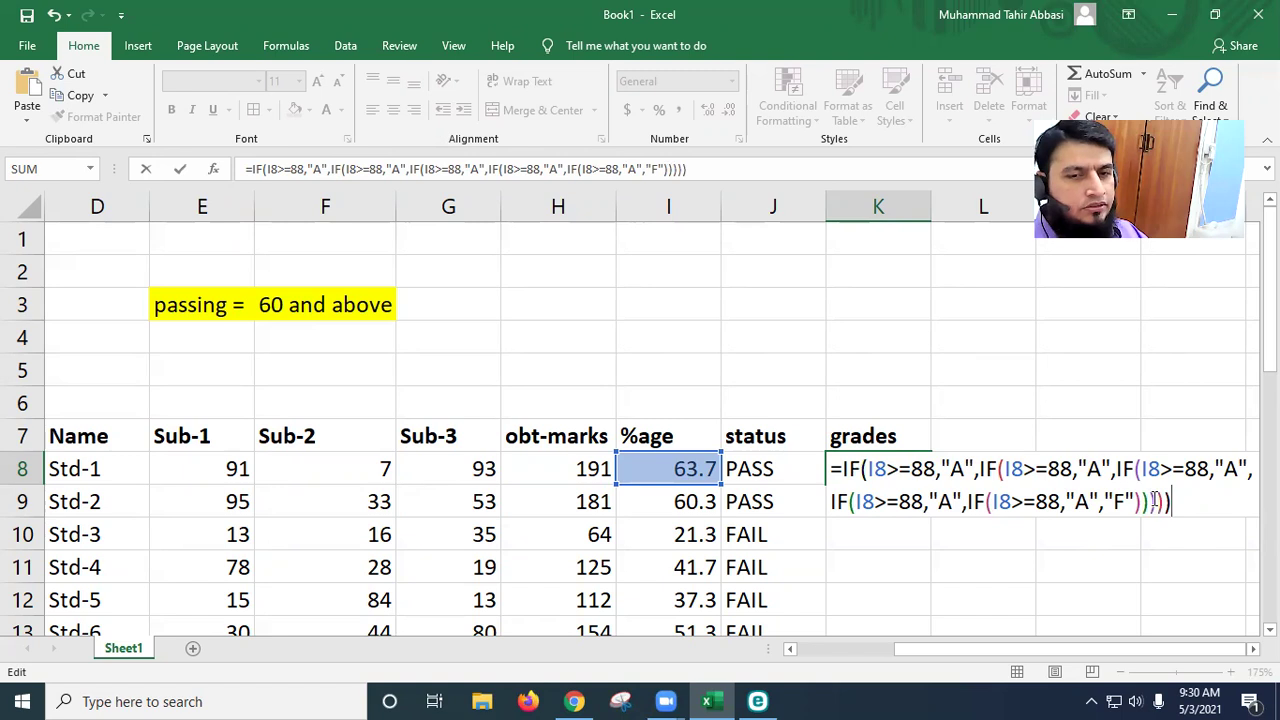
key("ctrl+Return")
key("Return")
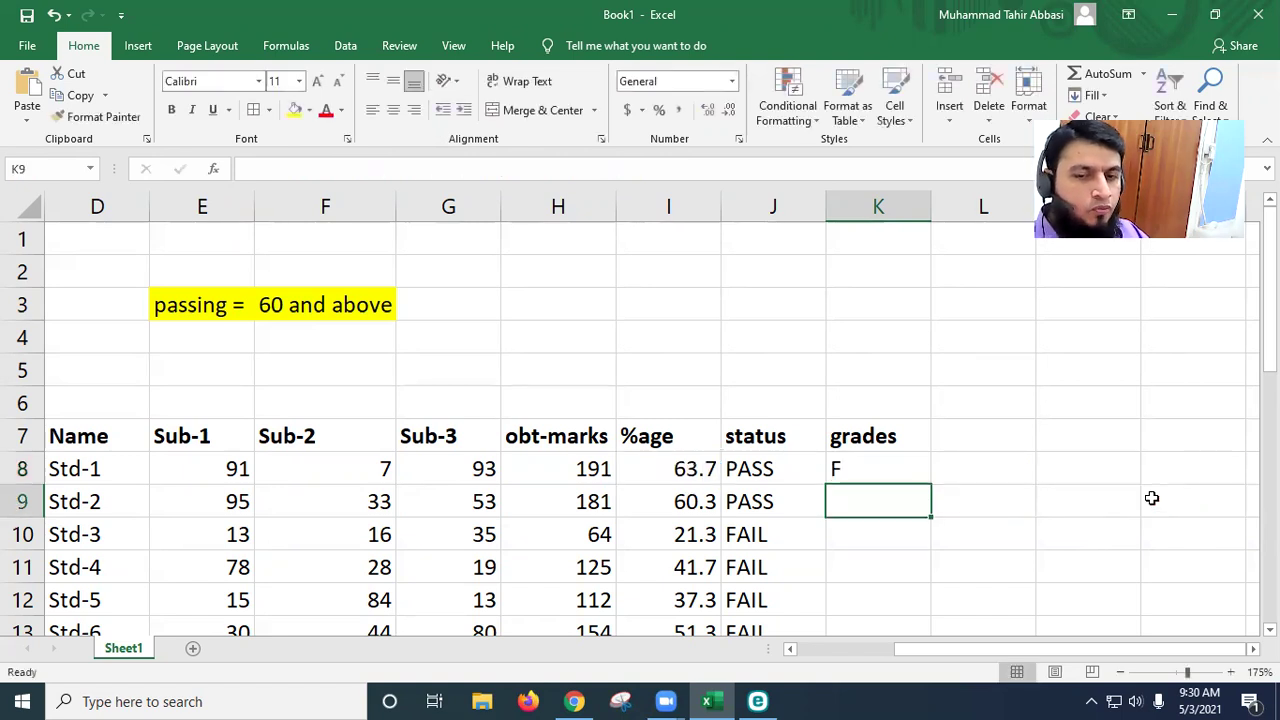
Step: In K8's nested grade formula, set the second IF's threshold to 81 and its grade to "B+"
left_click(1252, 648)
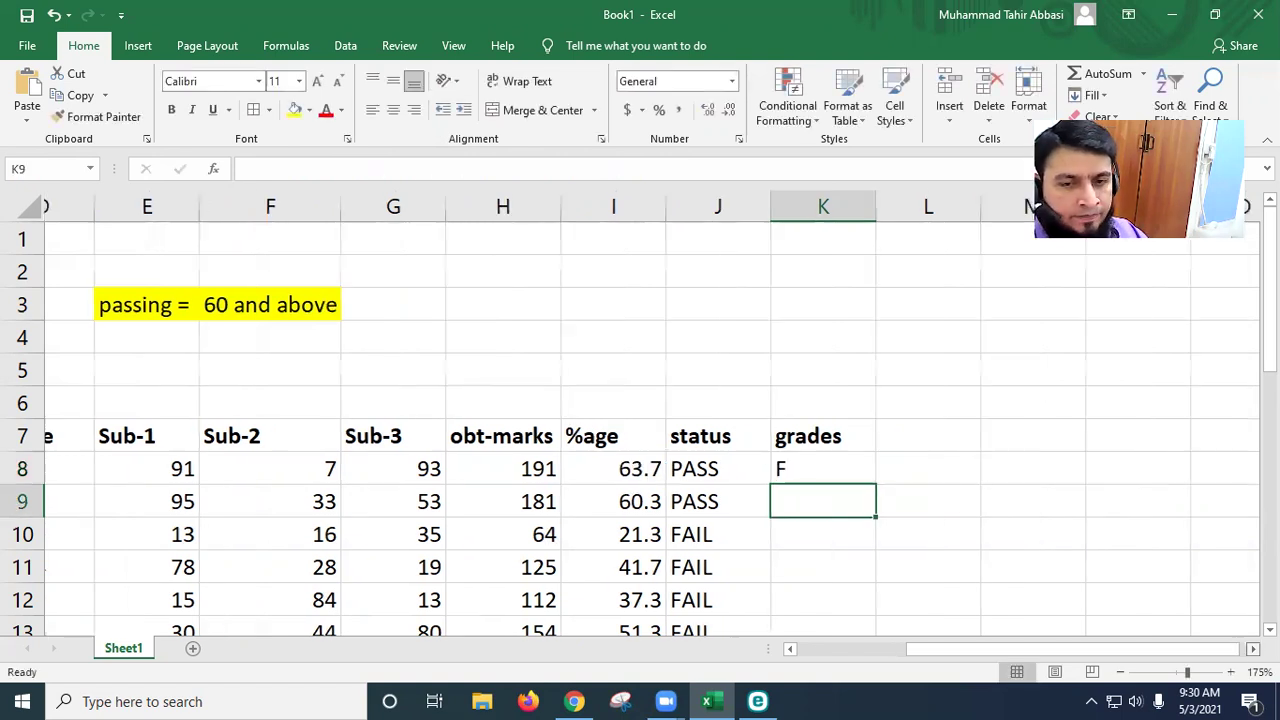
left_click(1252, 649)
left_click(1252, 649)
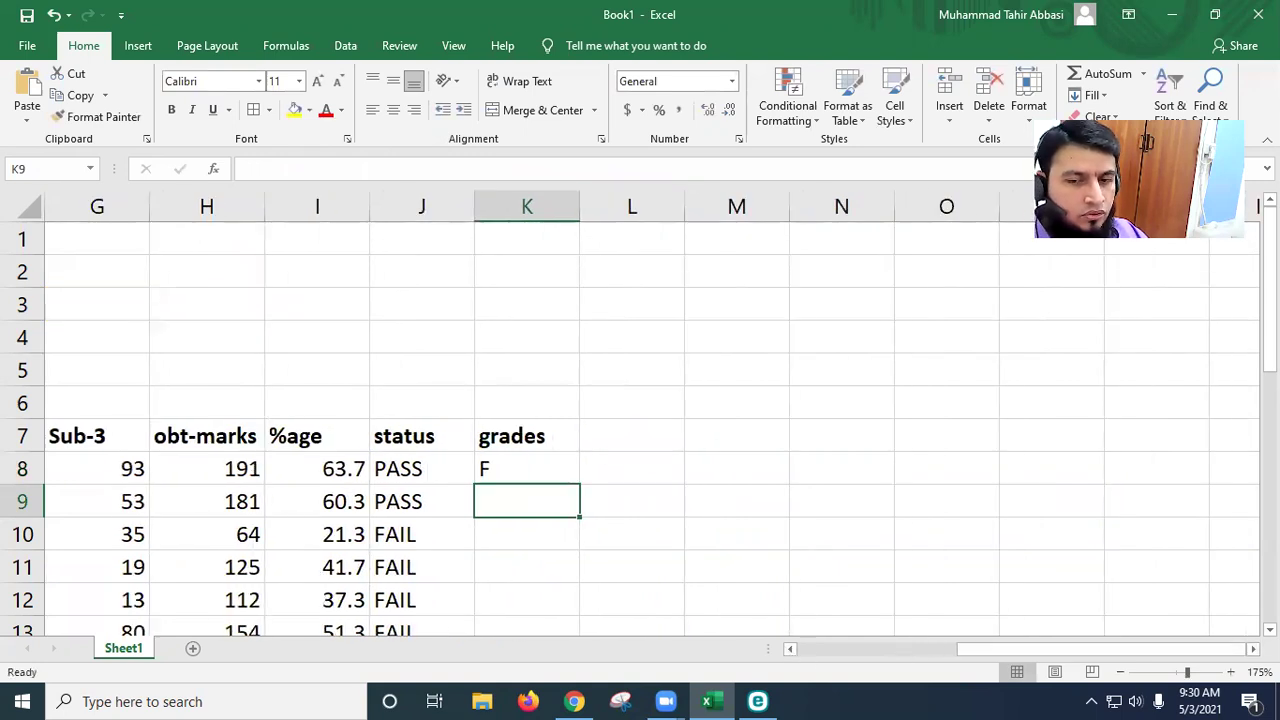
scroll(952, 645, "down", 1)
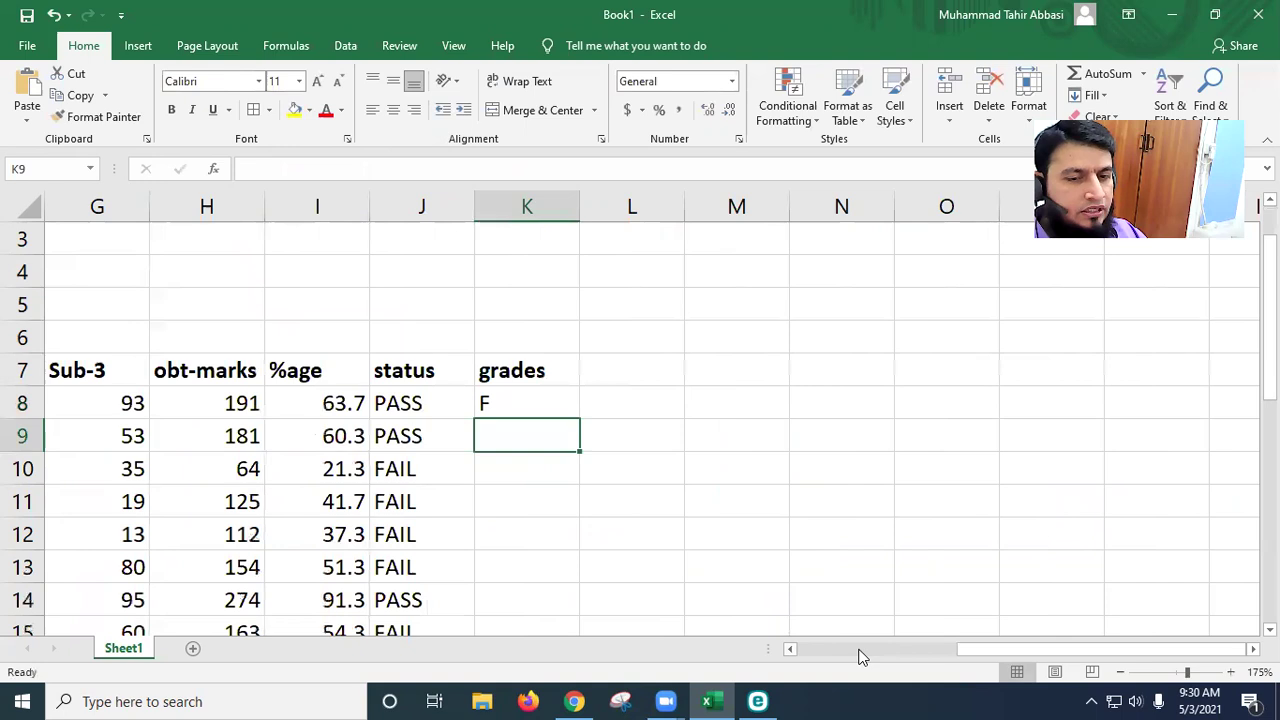
scroll(862, 656, "left", 2)
scroll(1163, 654, "right", 1)
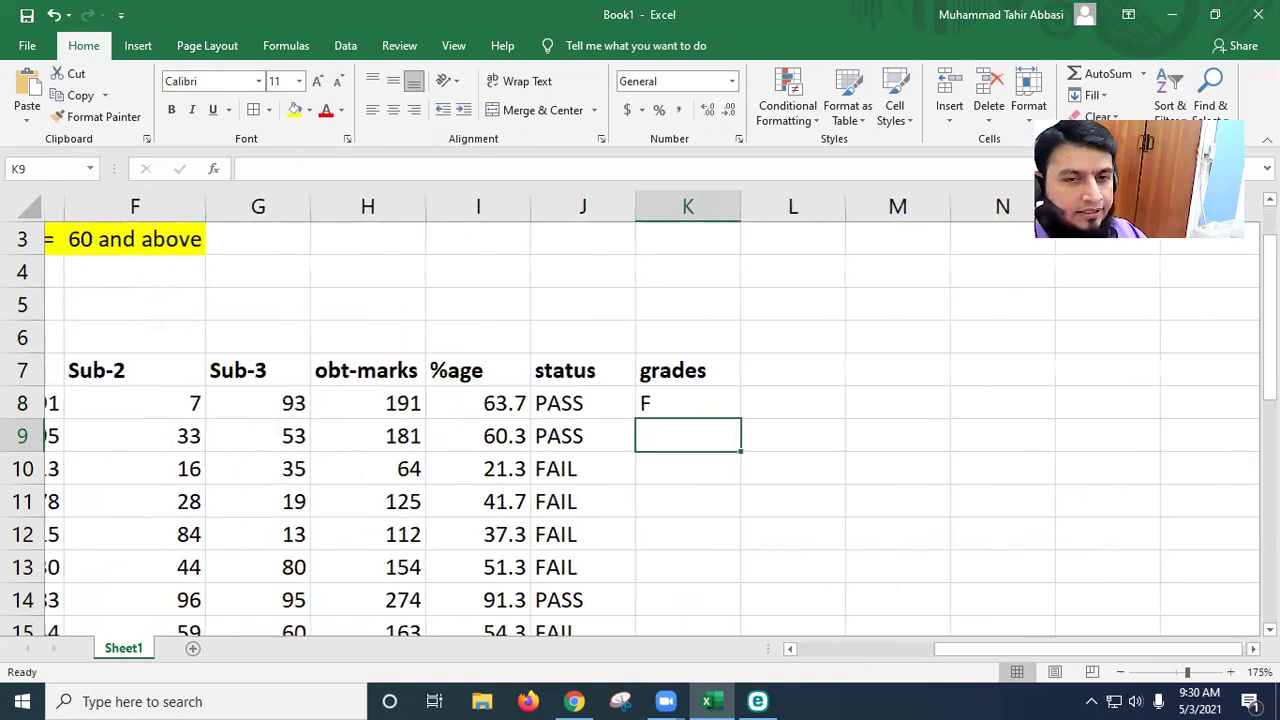
scroll(1240, 660, "right", 1)
left_click(530, 402)
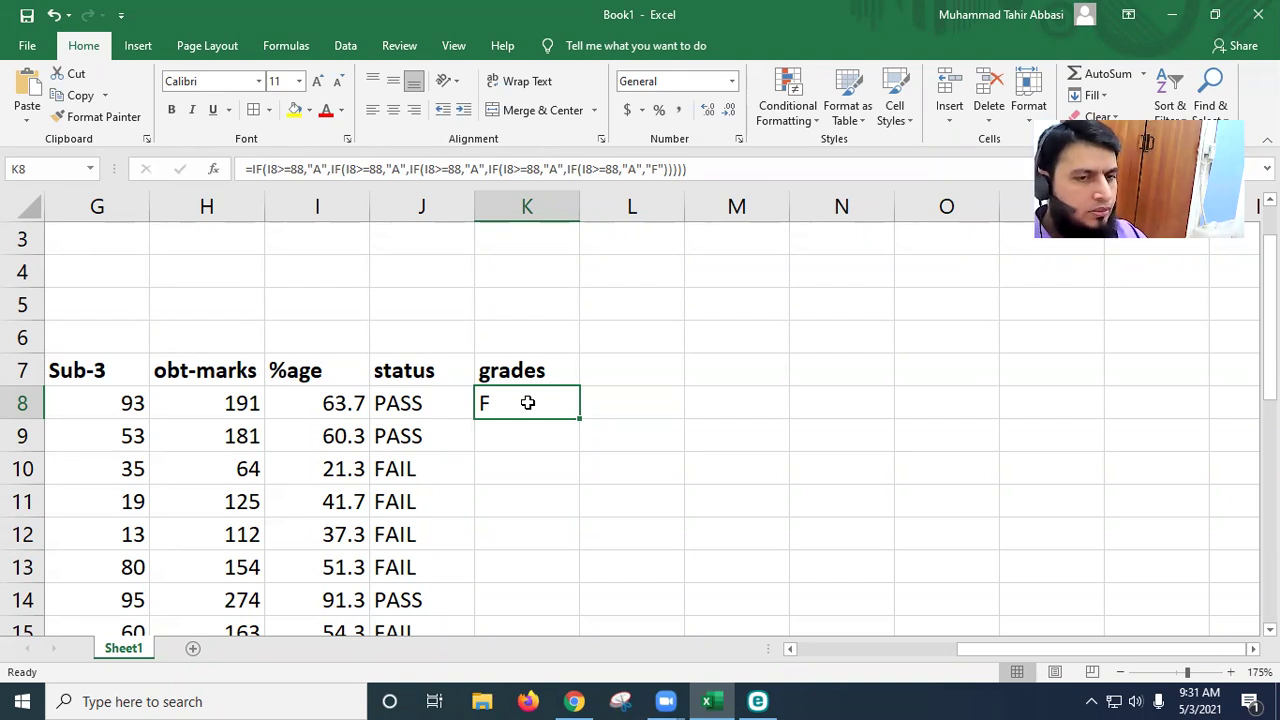
double_click(527, 402)
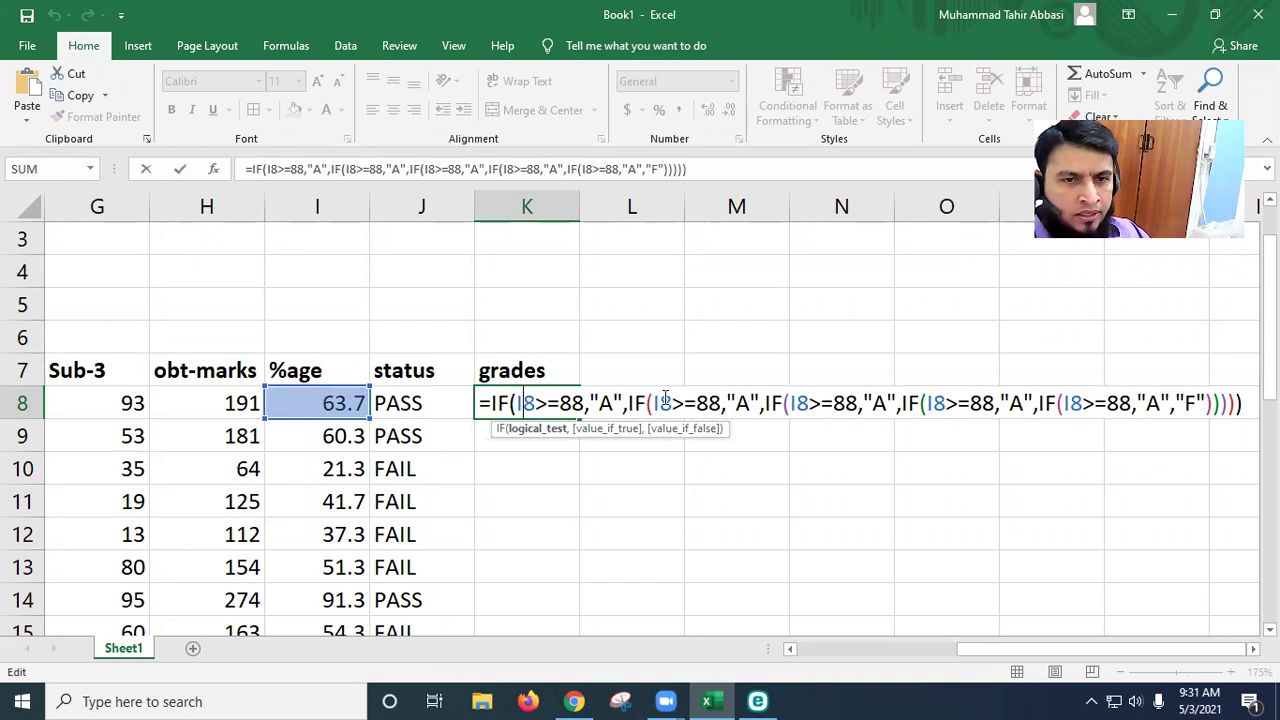
left_click(720, 401)
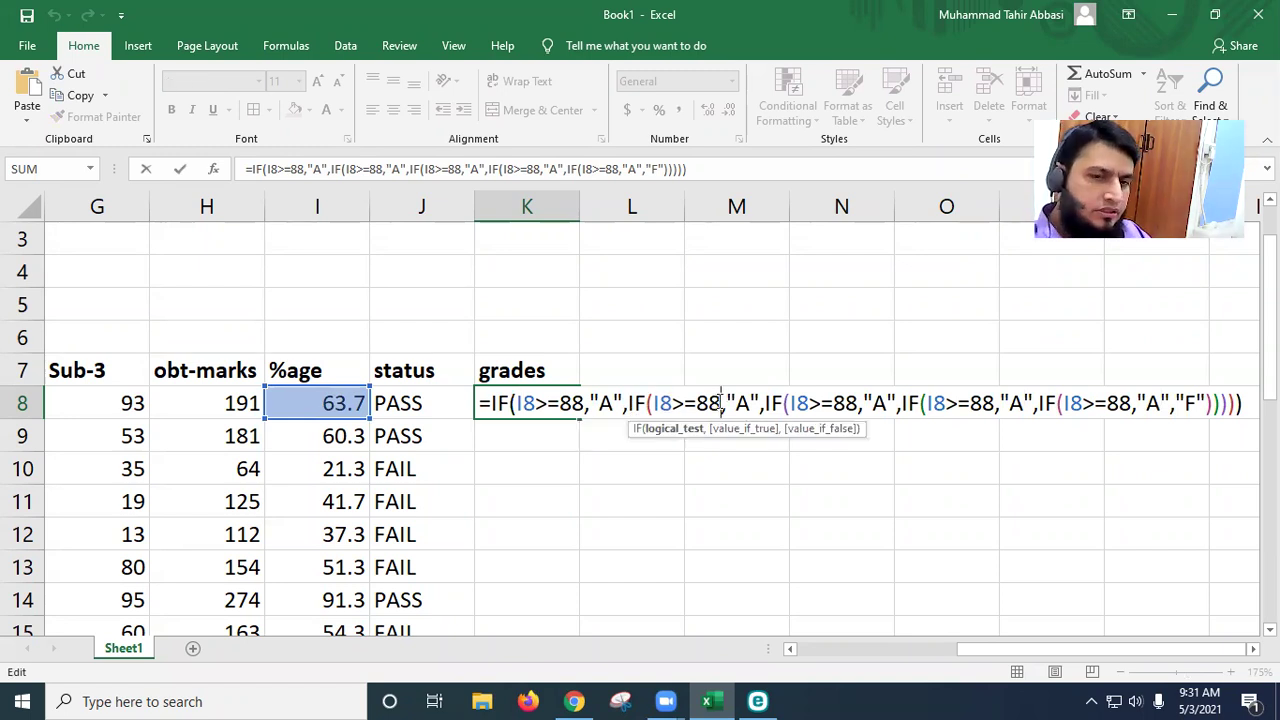
key("BackSpace")
type("1")
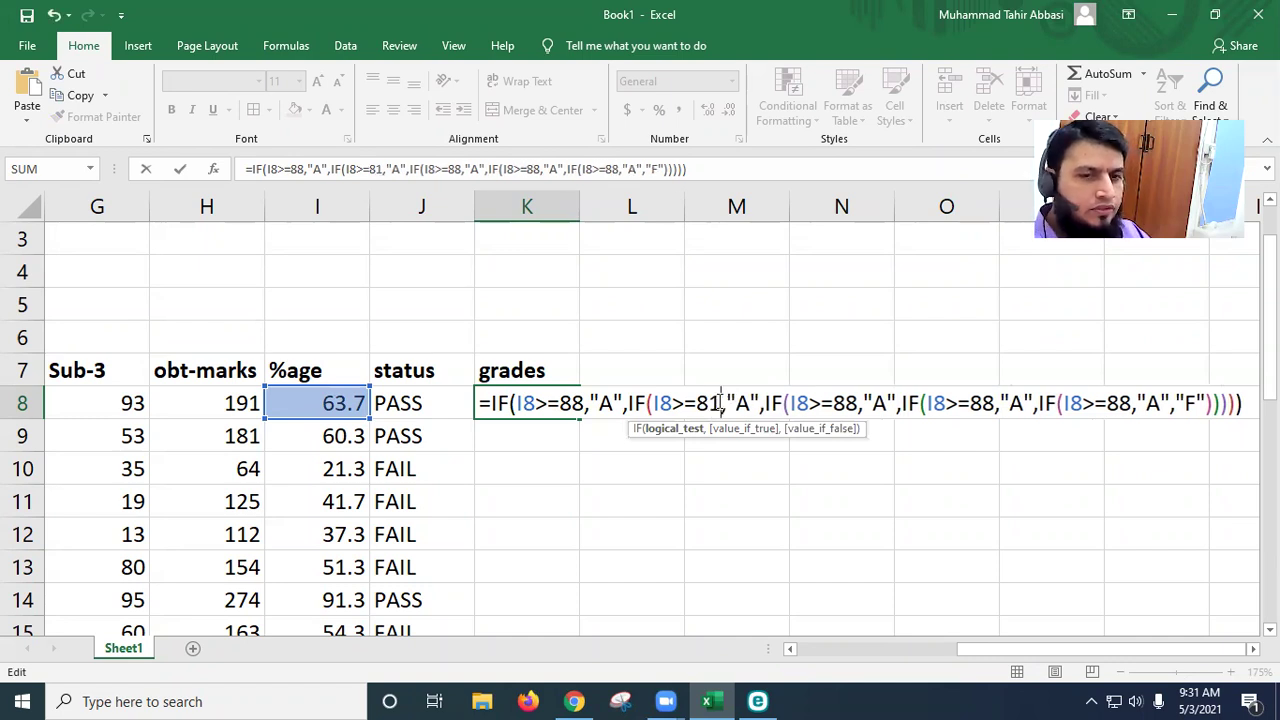
left_click(751, 403)
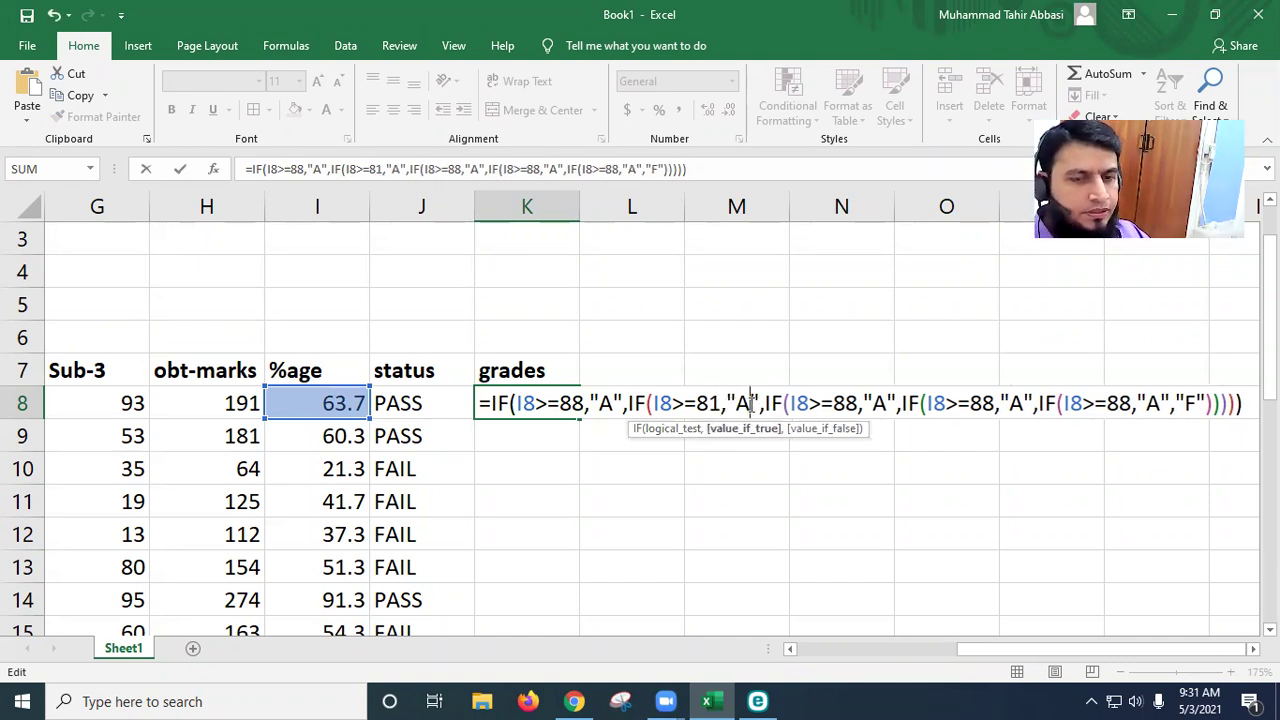
key("BackSpace")
type("B+")
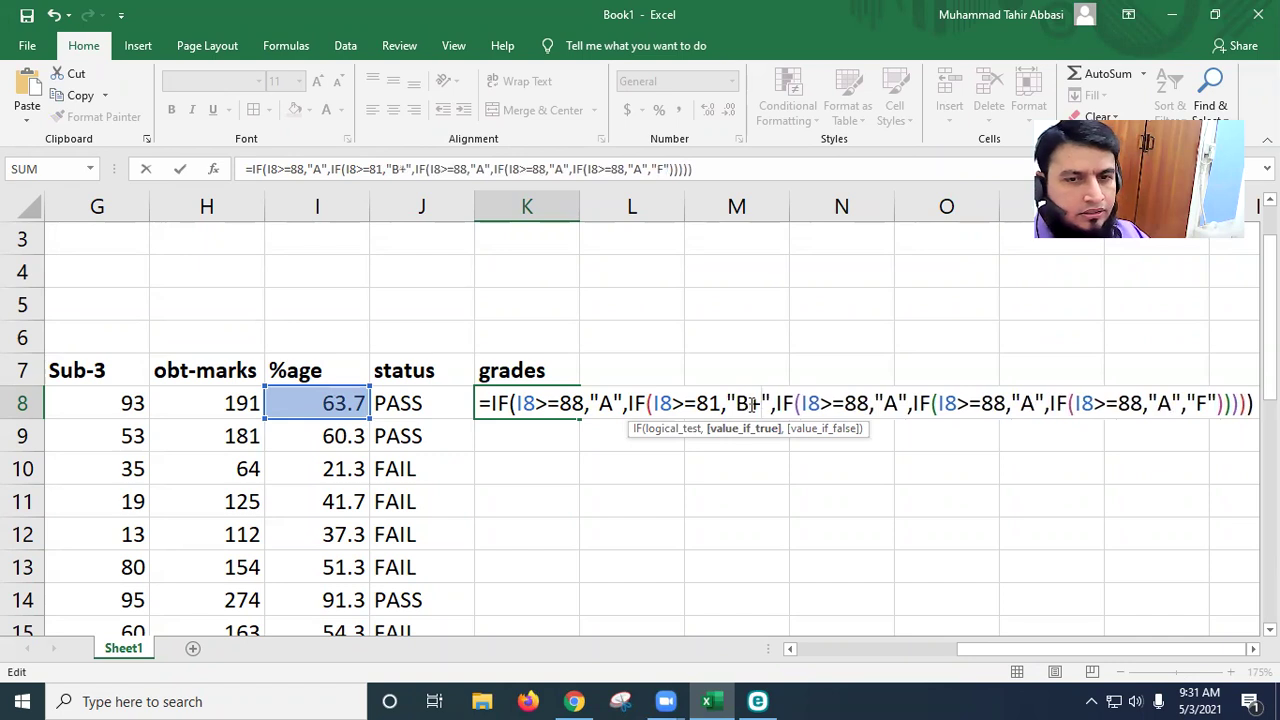
Step: Set the third IF's threshold to 74 and its grade to "B" in K8's nested formula
key("Right")
key("Right")
key("Right")
key("Right")
key("Right")
key("Right")
key("Right")
key("Right")
key("Right")
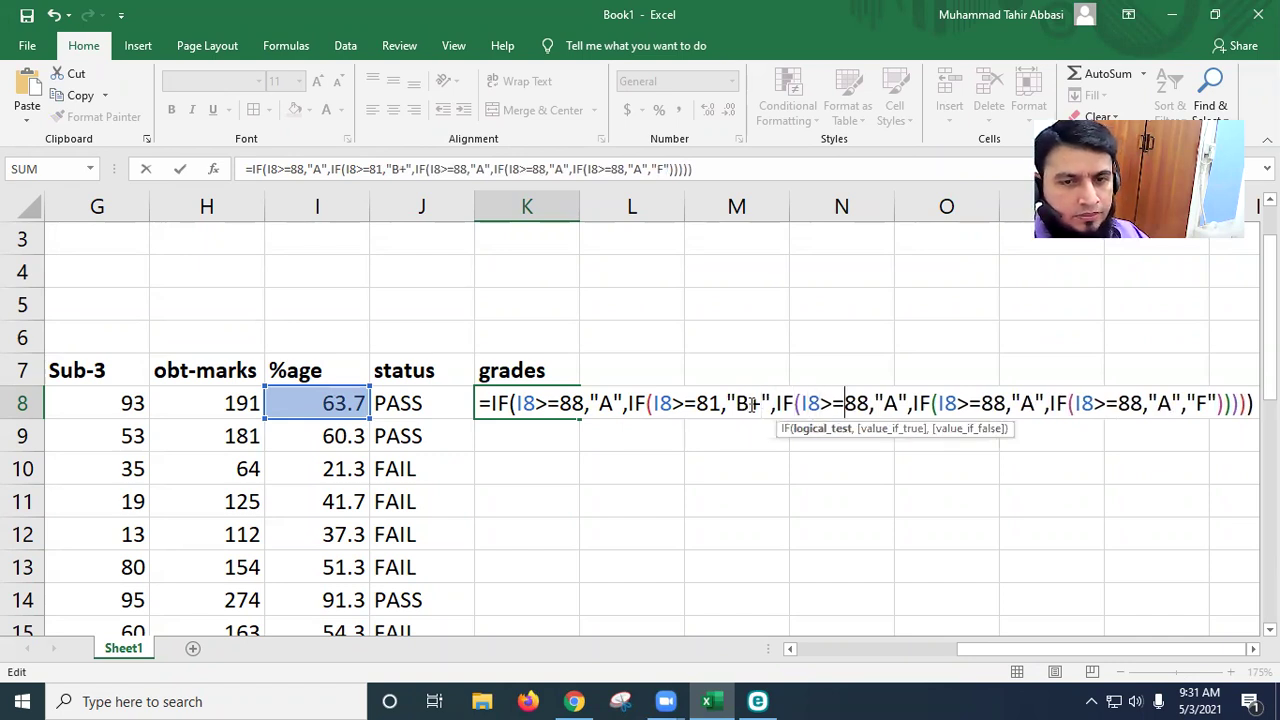
key("Delete")
key("Delete")
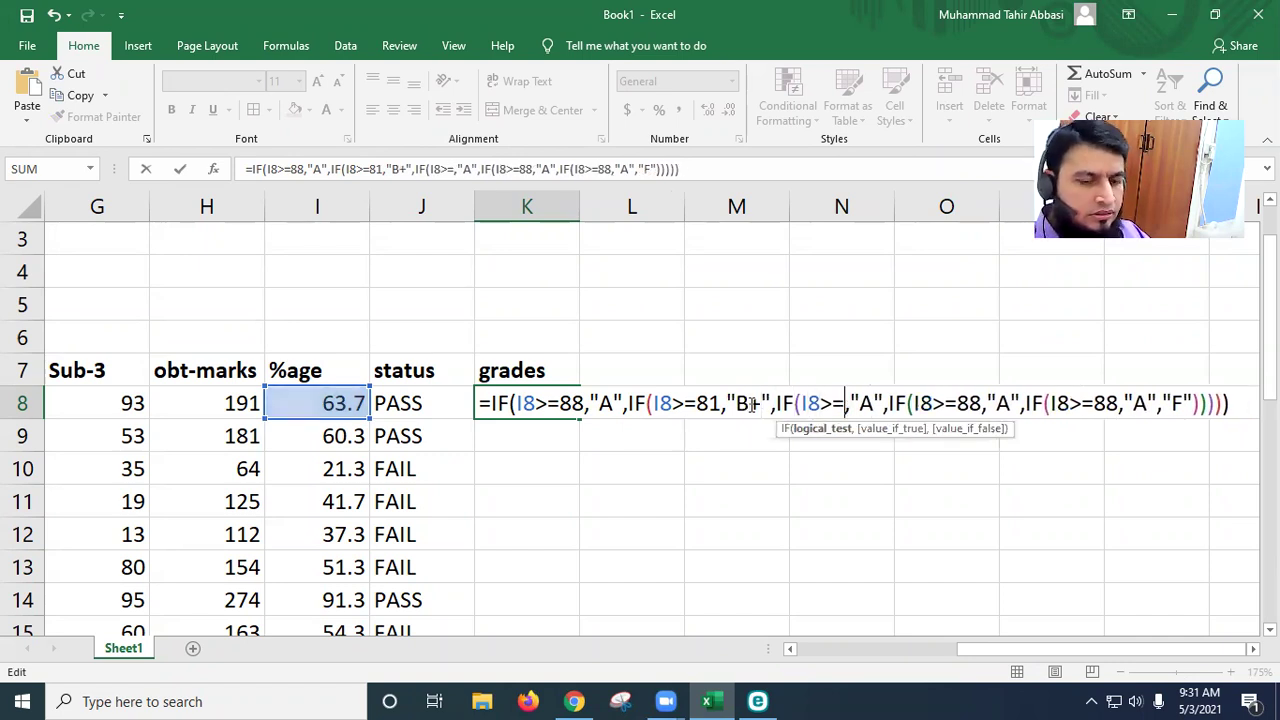
type("74")
key("Right")
key("Right")
key("Right")
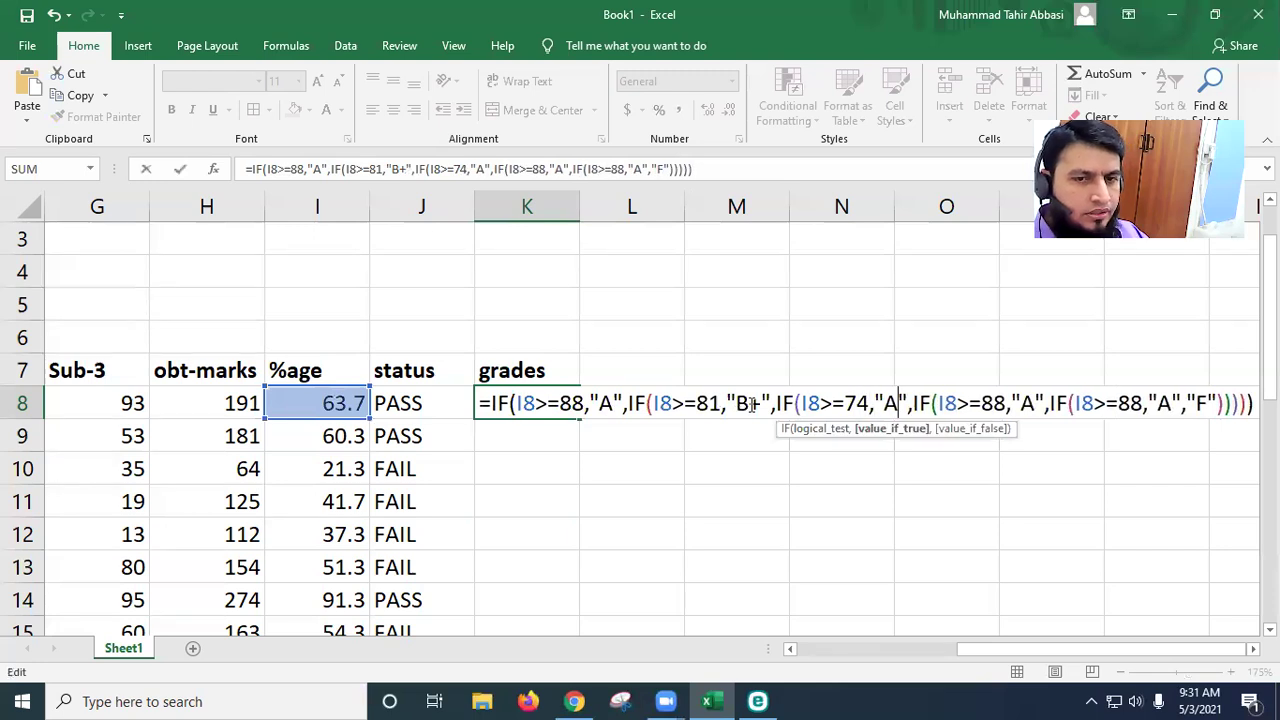
key("BackSpace")
type("B")
Step: Set the fourth IF's threshold to 67 and its grade to "C+" in K8's nested formula
key("Right")
key("Right")
key("Right")
key("Right")
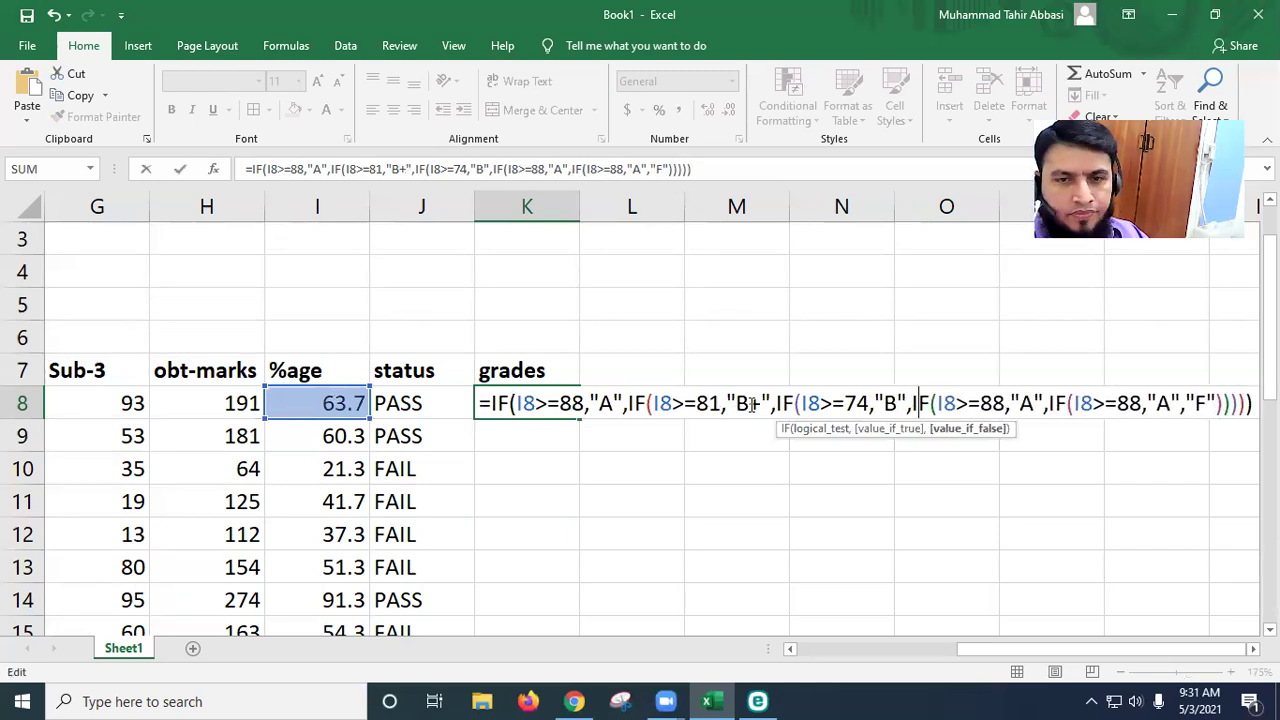
key("Right")
key("Right")
key("Right")
key("Right")
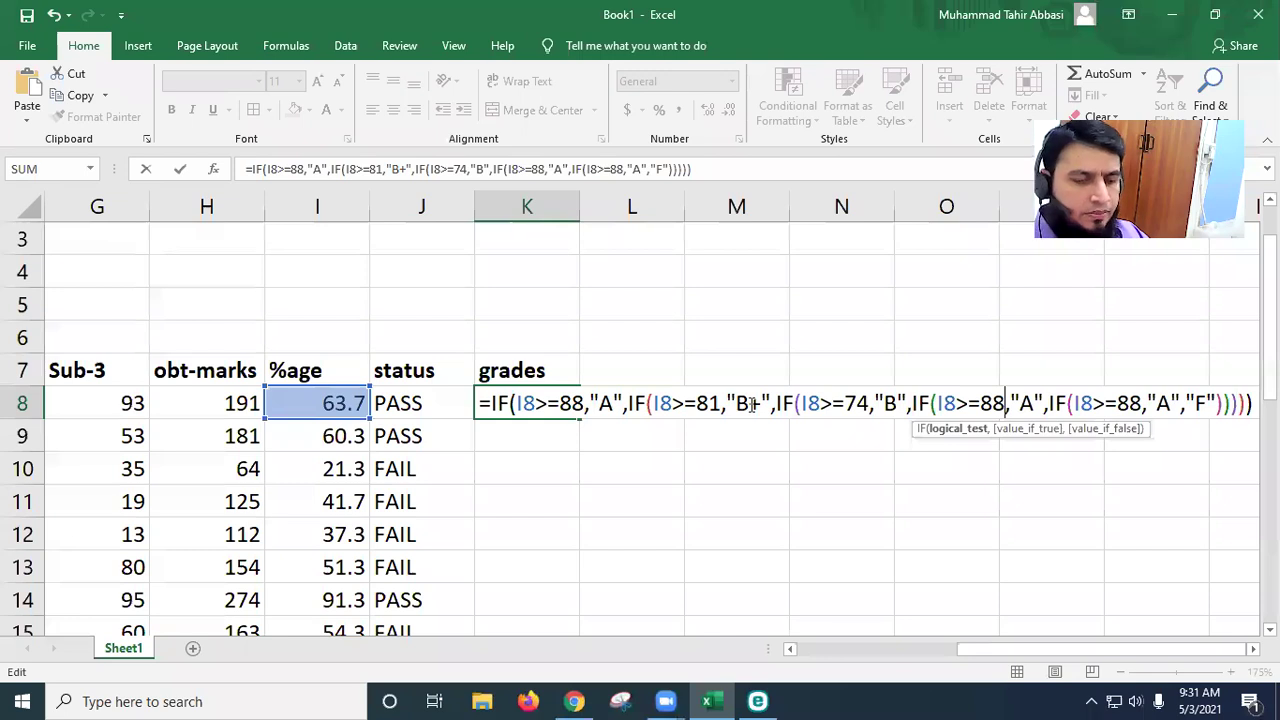
key("BackSpace")
key("BackSpace")
type("67")
key("Right")
key("Right")
key("Right")
key("BackSpace")
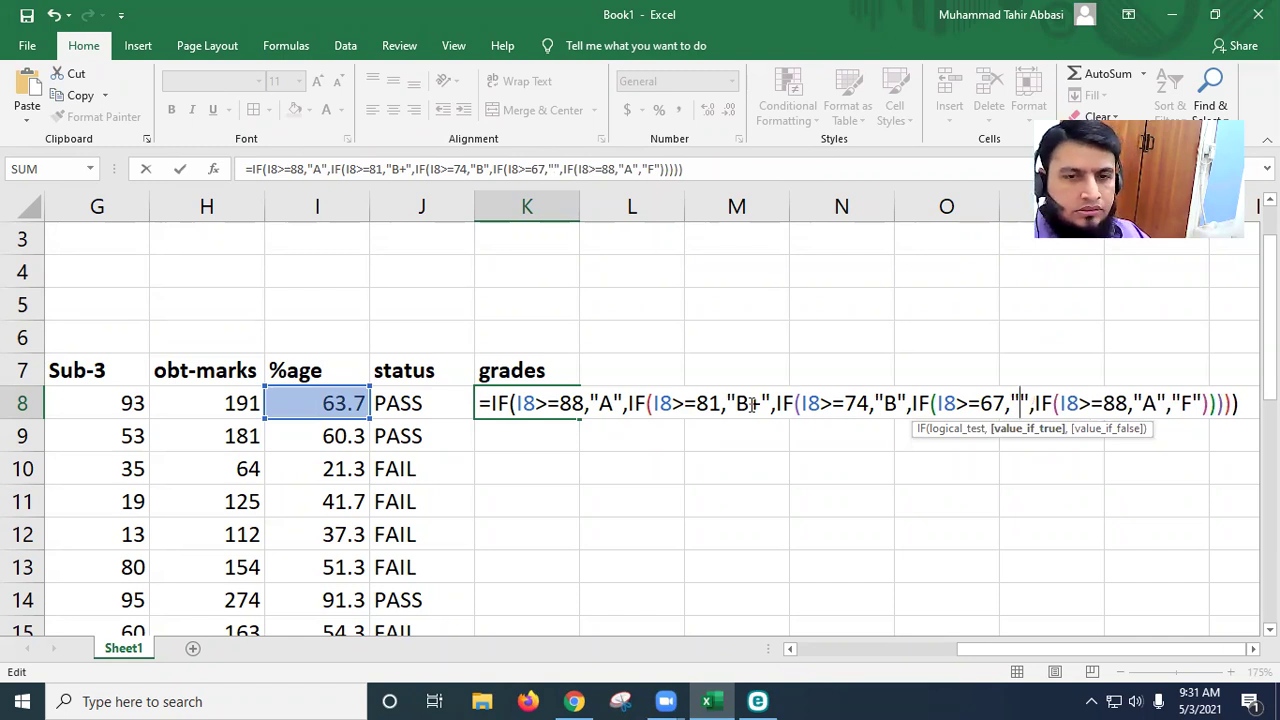
type("C+")
Step: Set the fifth IF's threshold to 60 and its grade to "C" in K8's nested formula, and commit the formula
key("Right")
key("Right")
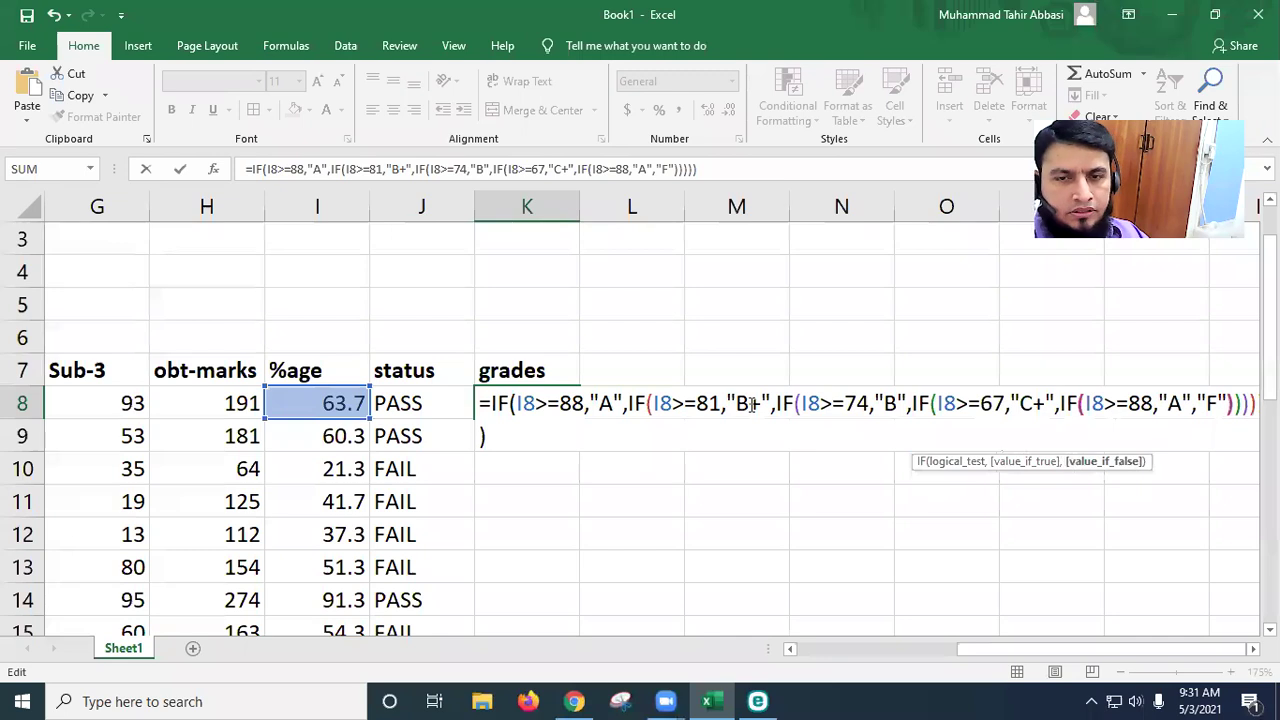
key("Right")
key("Right")
key("Right")
key("Right")
key("Right")
key("BackSpace")
key("BackSpace")
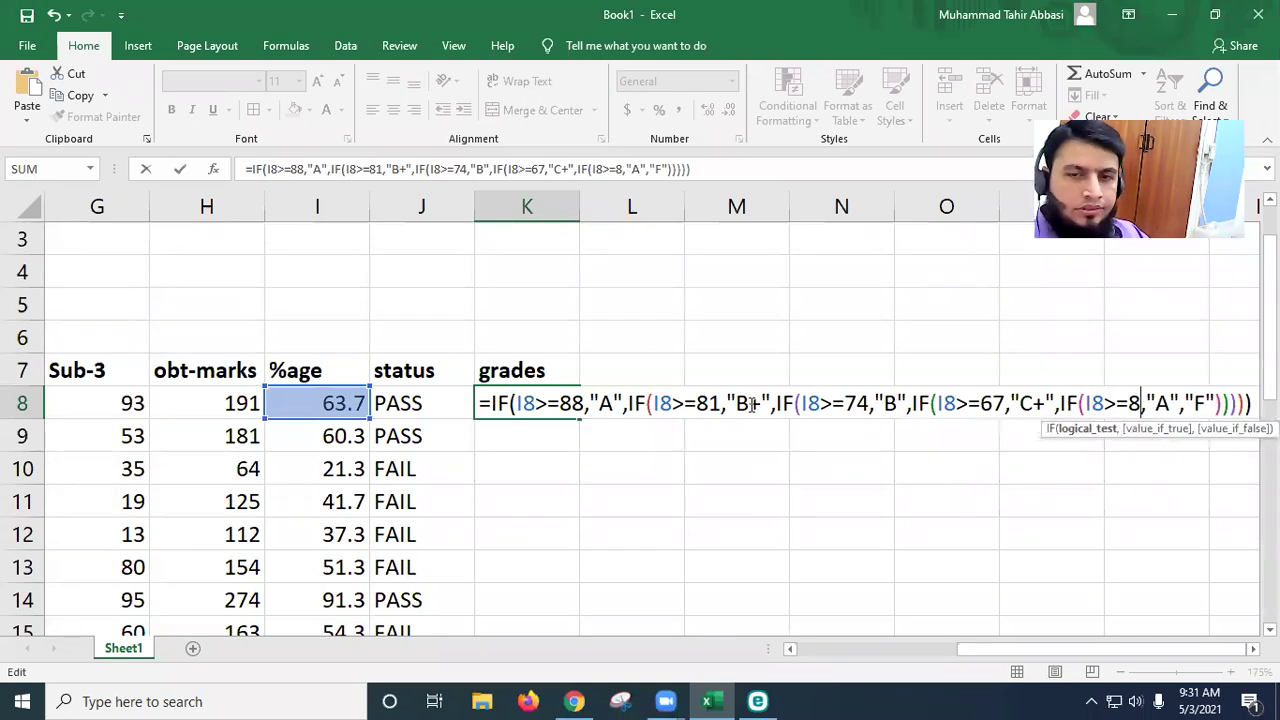
type("60")
key("Right")
key("Right")
key("Right")
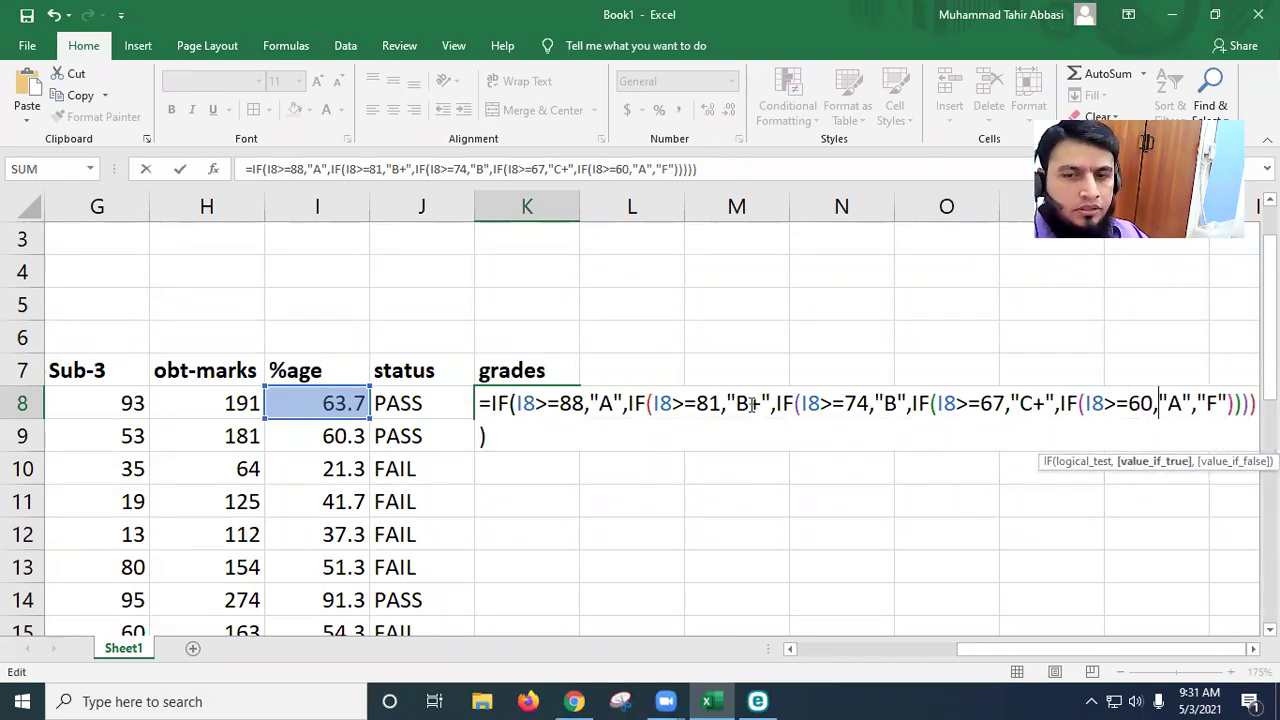
key("BackSpace")
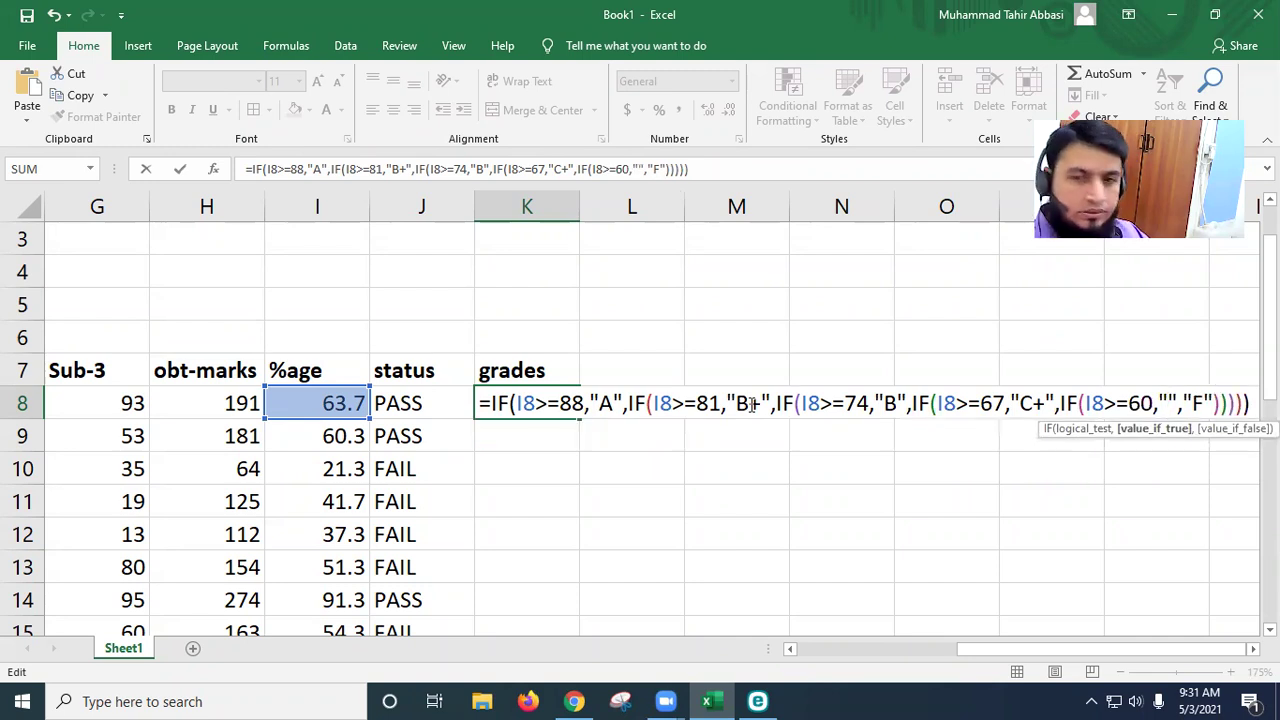
type("C")
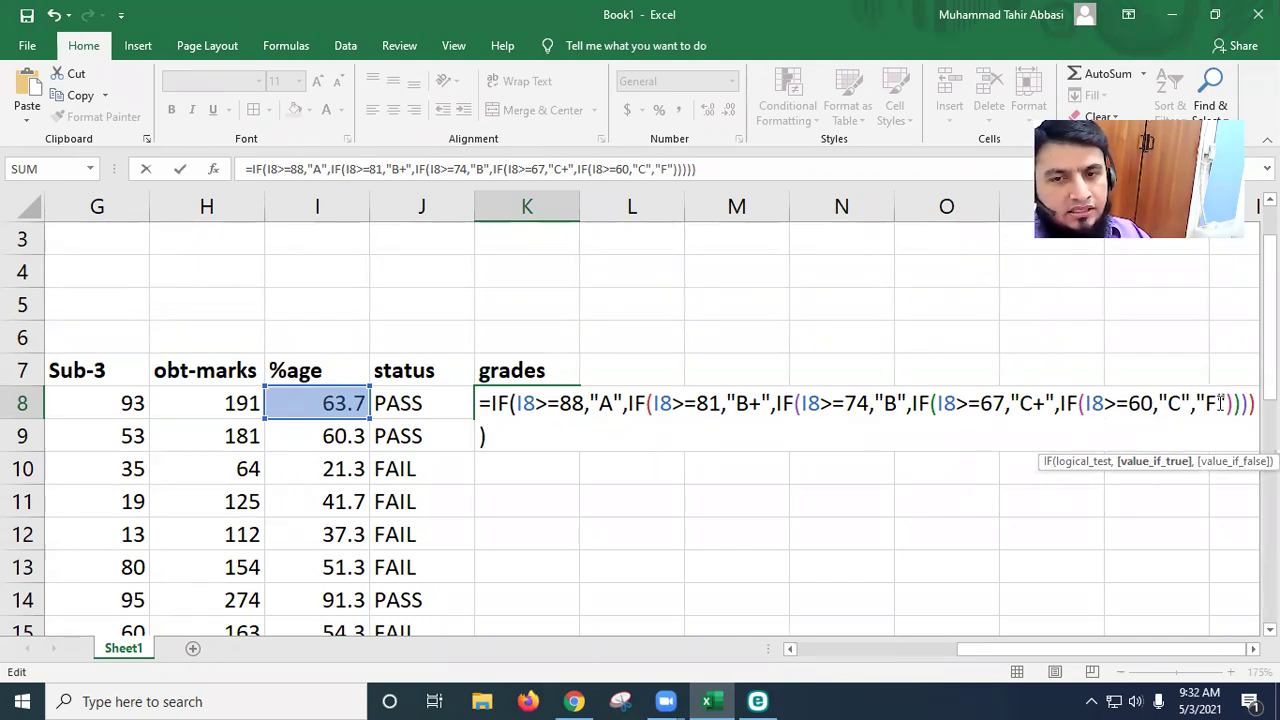
left_click(521, 442)
key("Return")
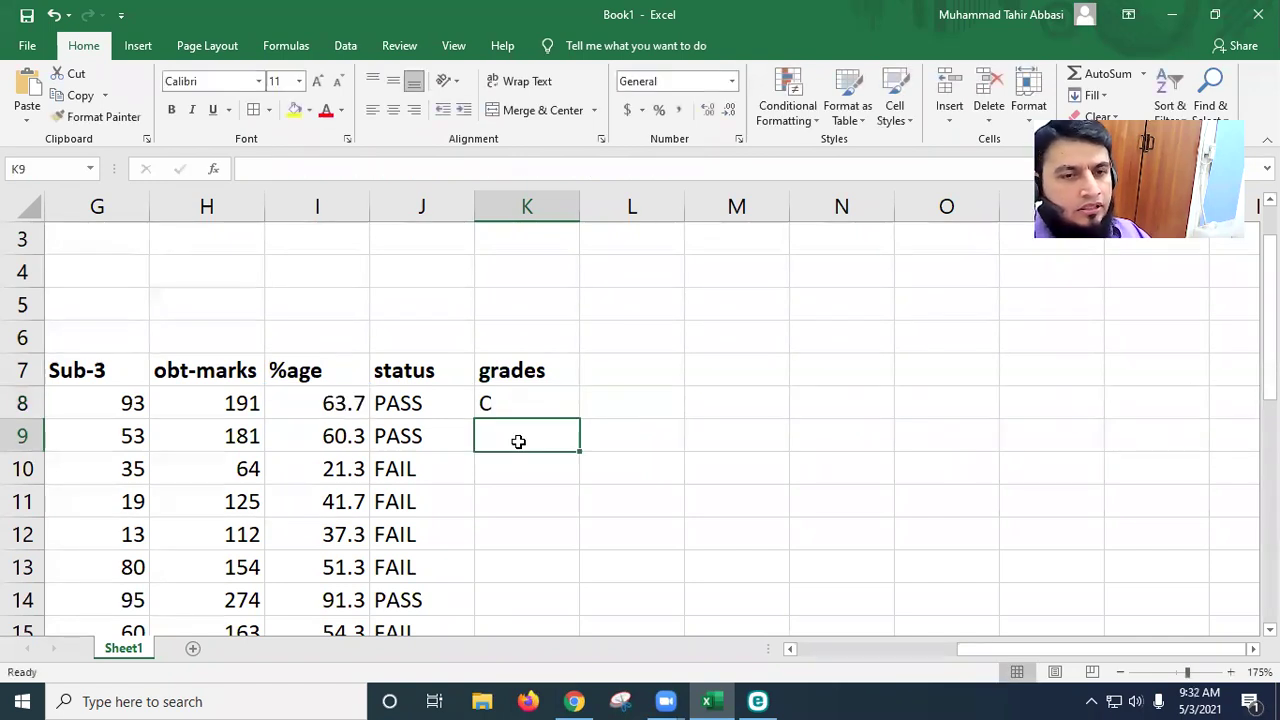
Step: Fill K8's grade formula down the grades column to K17 for all the students
left_click(509, 403)
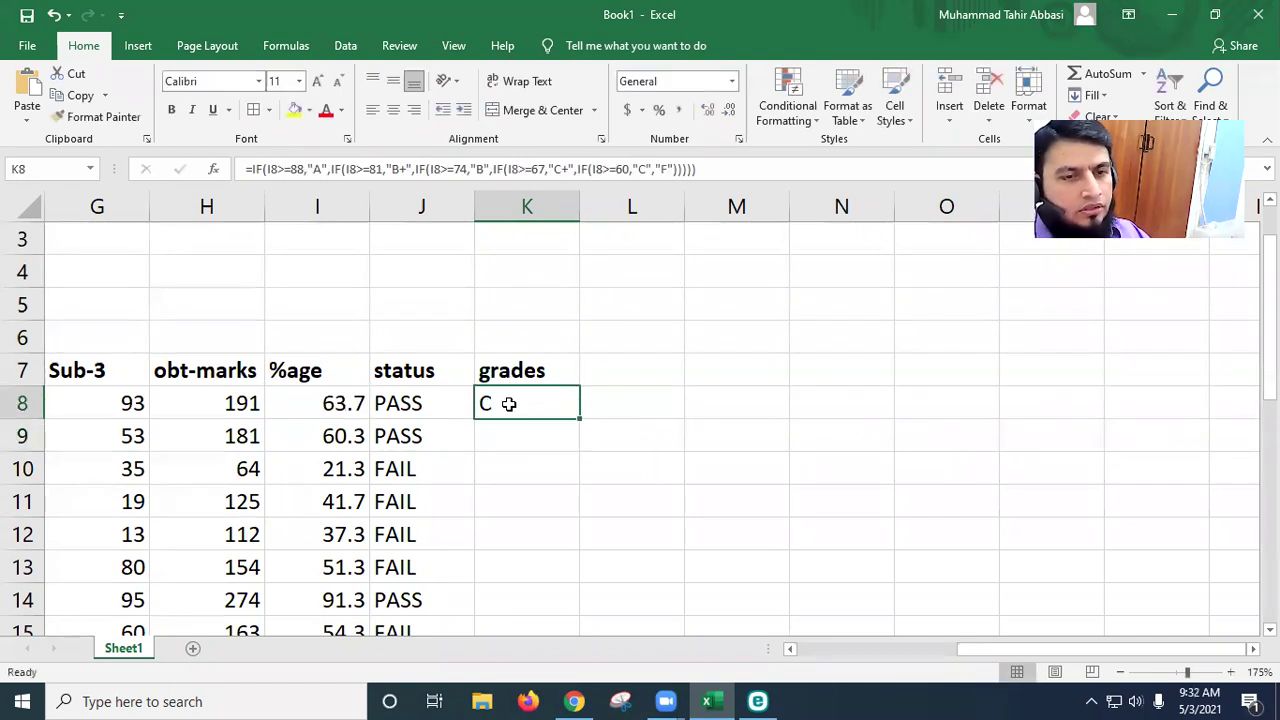
double_click(581, 418)
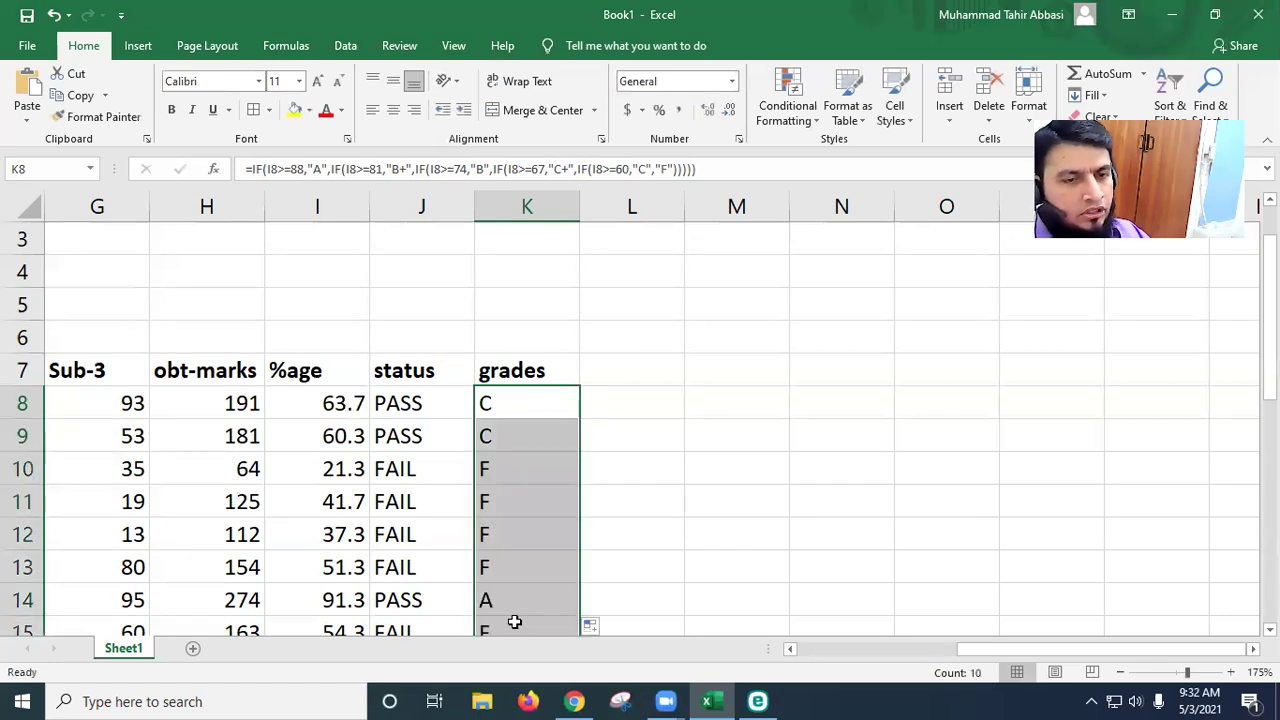
scroll(514, 617, "down", 1)
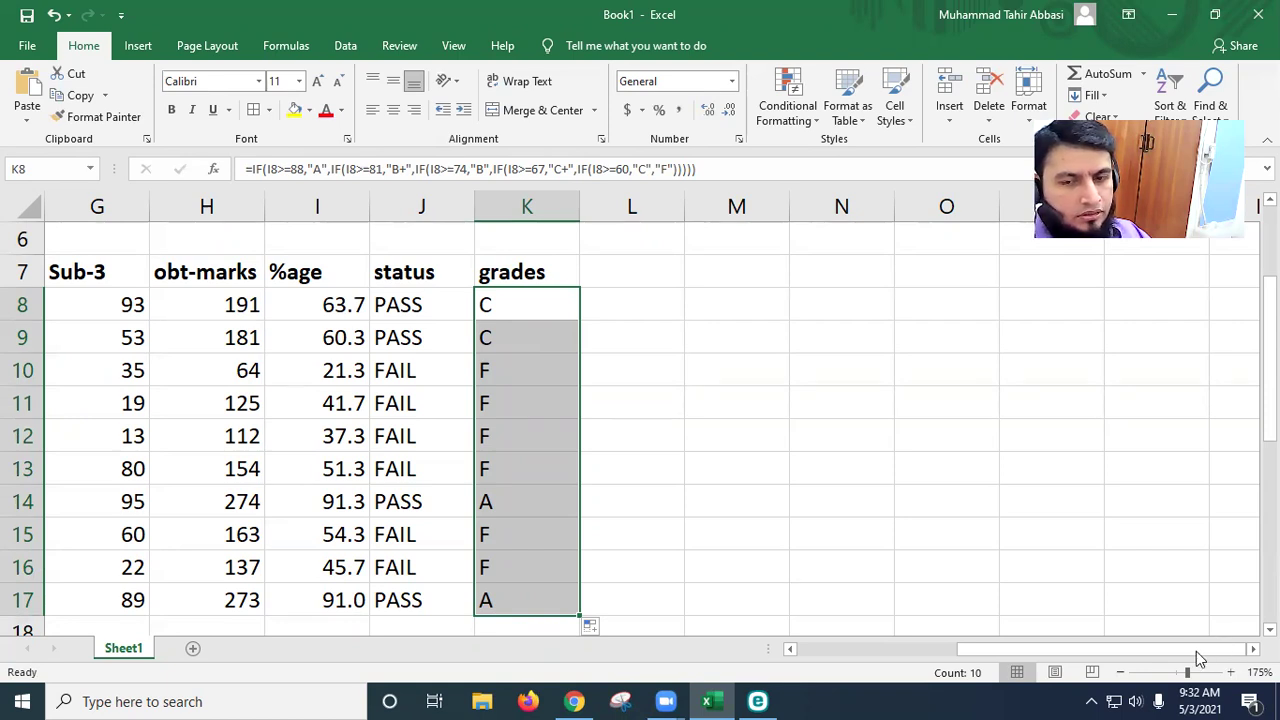
Step: Change Std-1's marks in row 8 to 67 for Sub-1, 68 for Sub-2 and 69 for Sub-3
left_click_drag(1196, 651, 1076, 651)
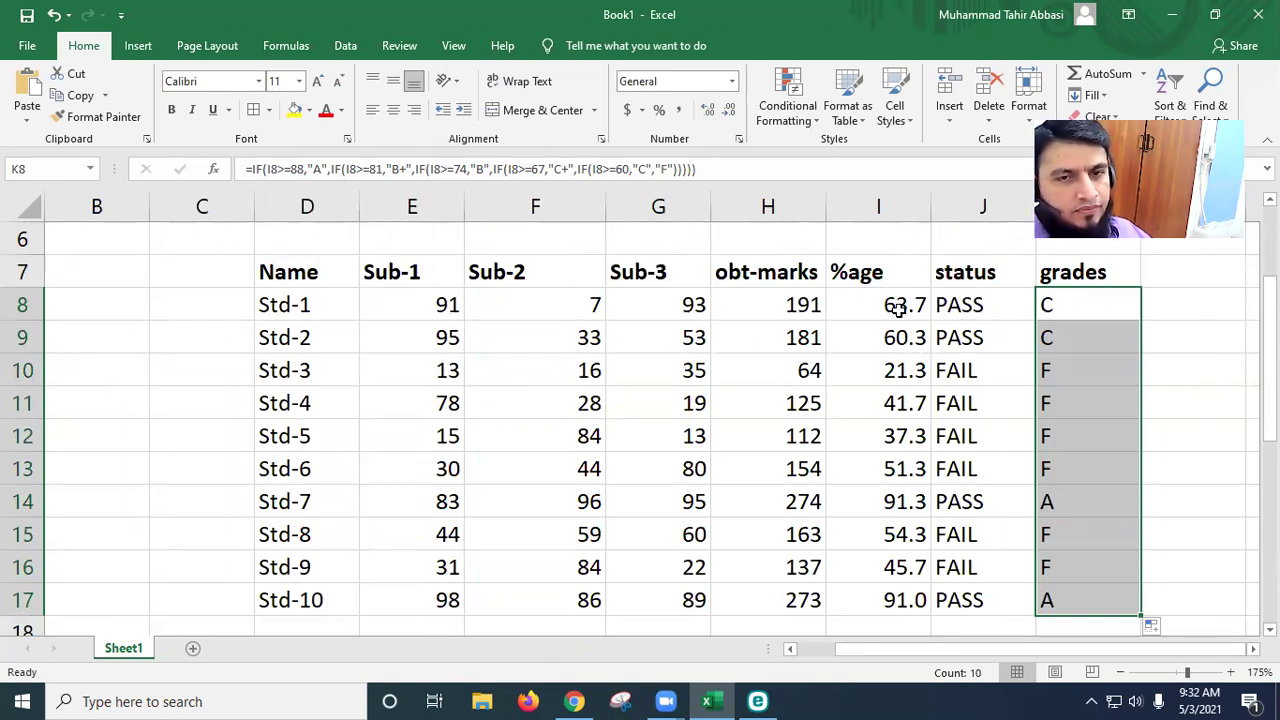
left_click(437, 305)
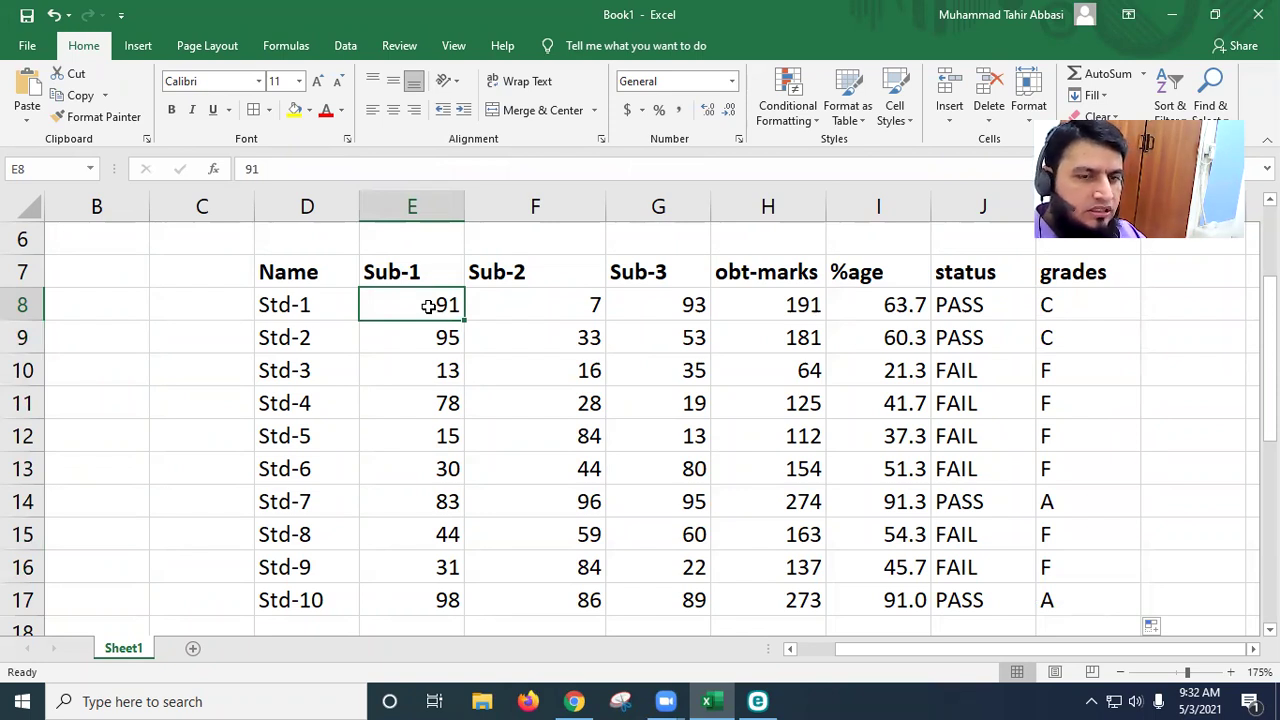
type("67")
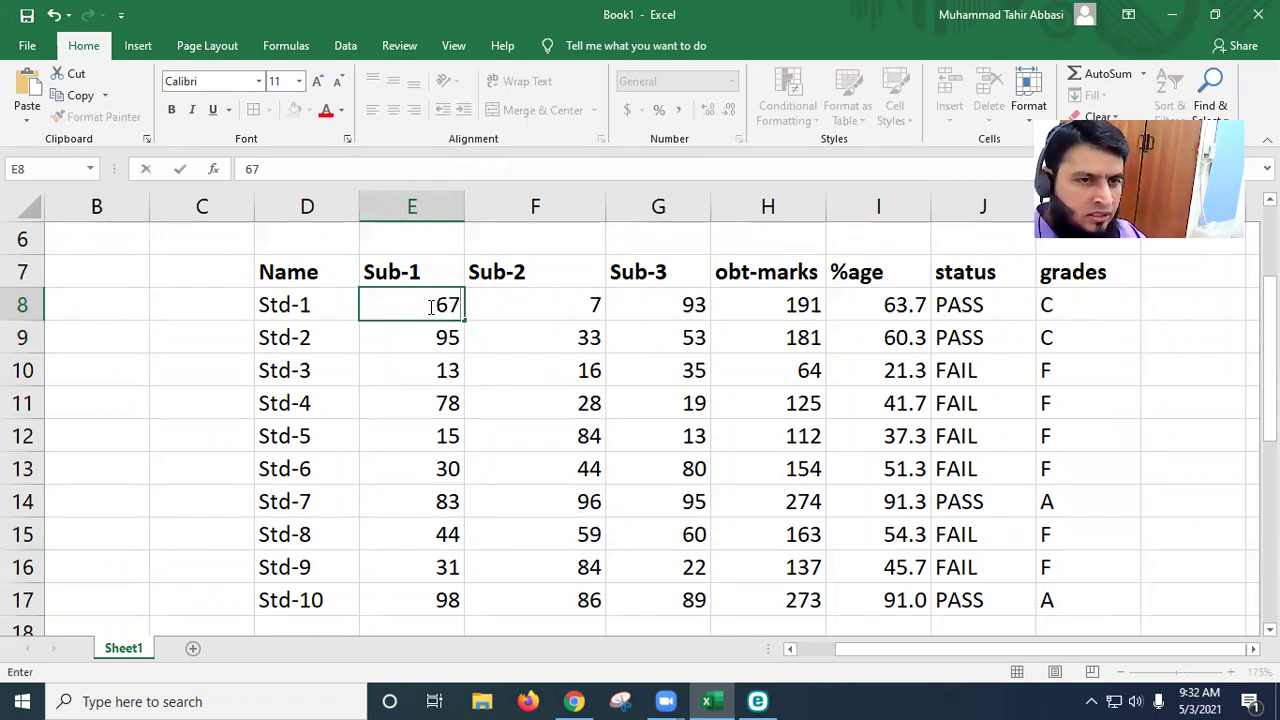
key("Tab")
type("68")
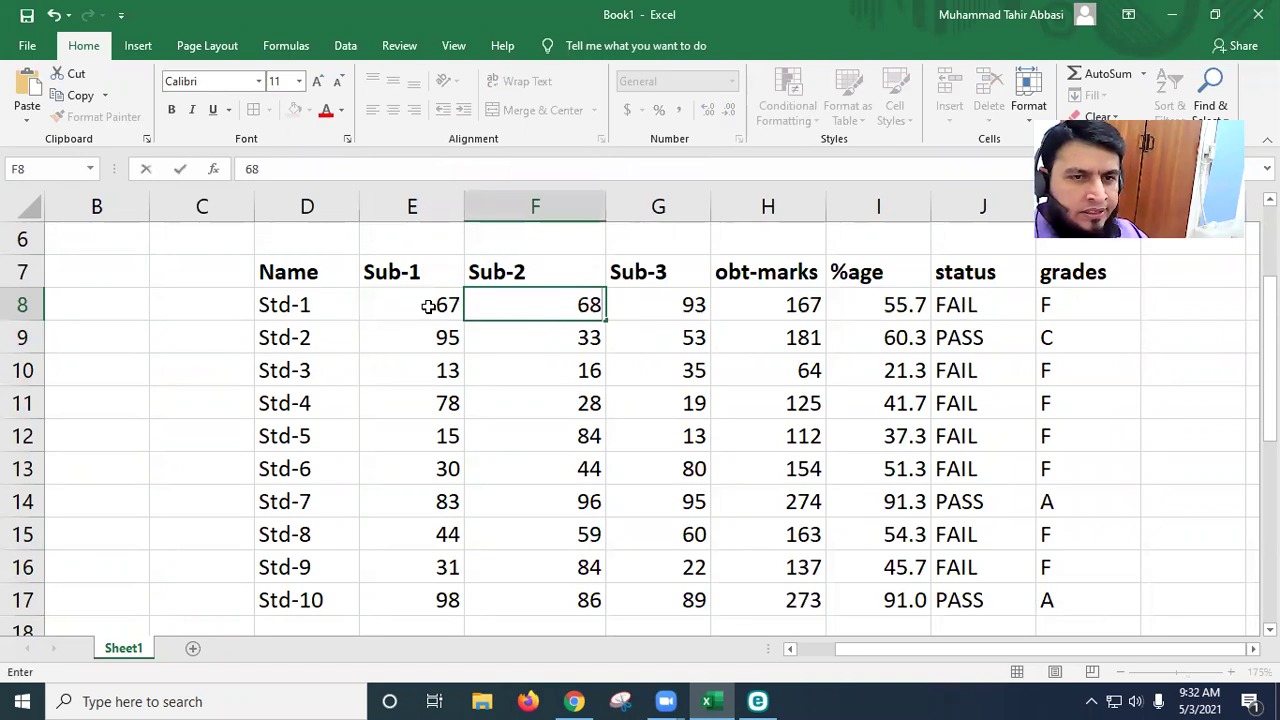
key("Tab")
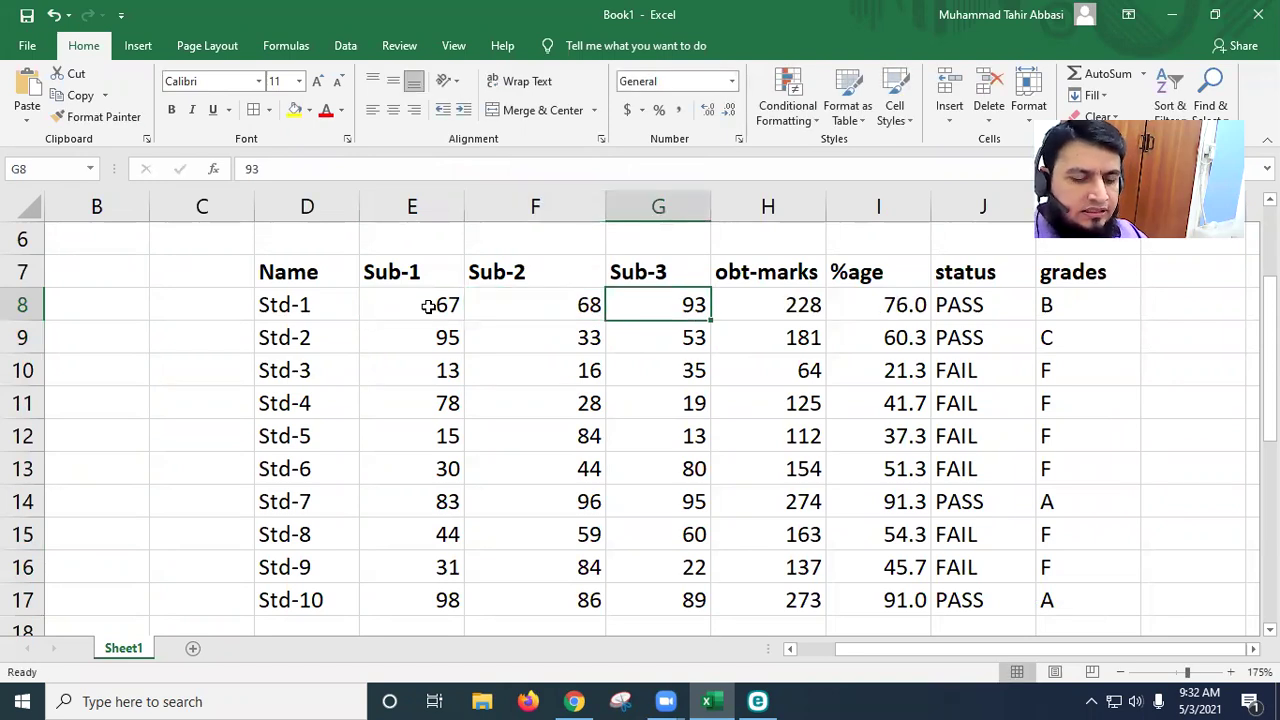
type("69")
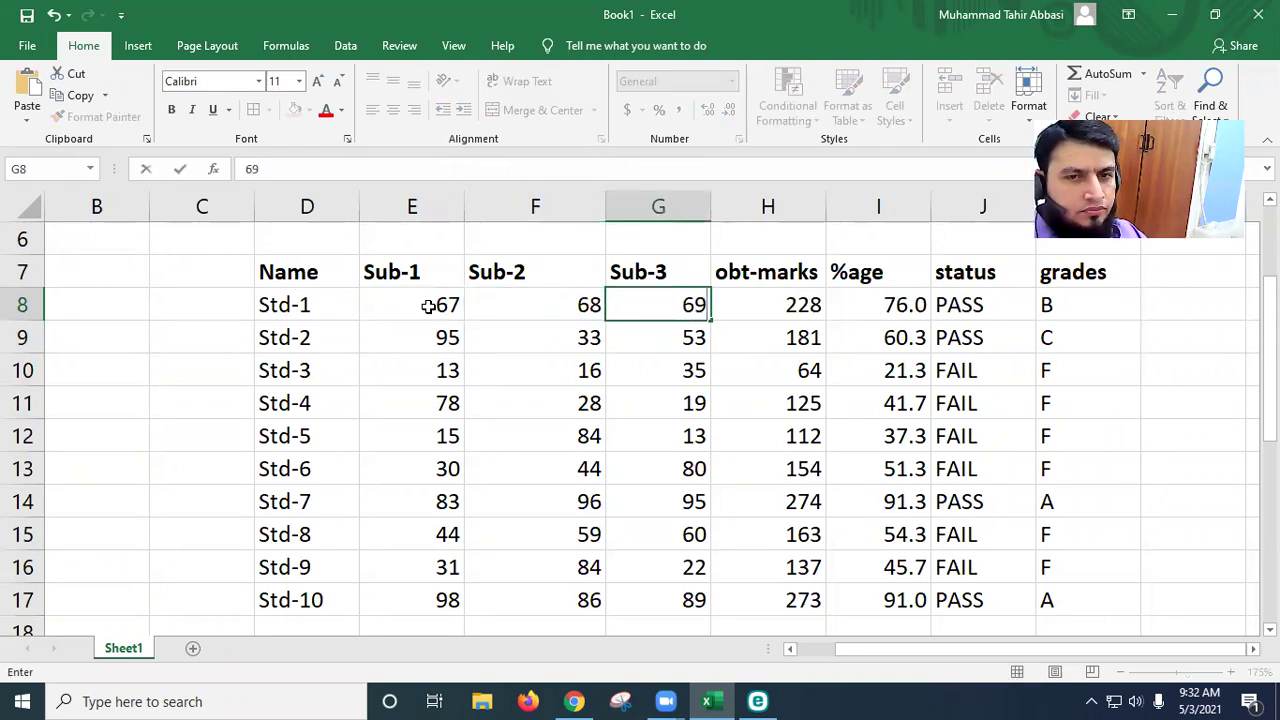
key("Tab")
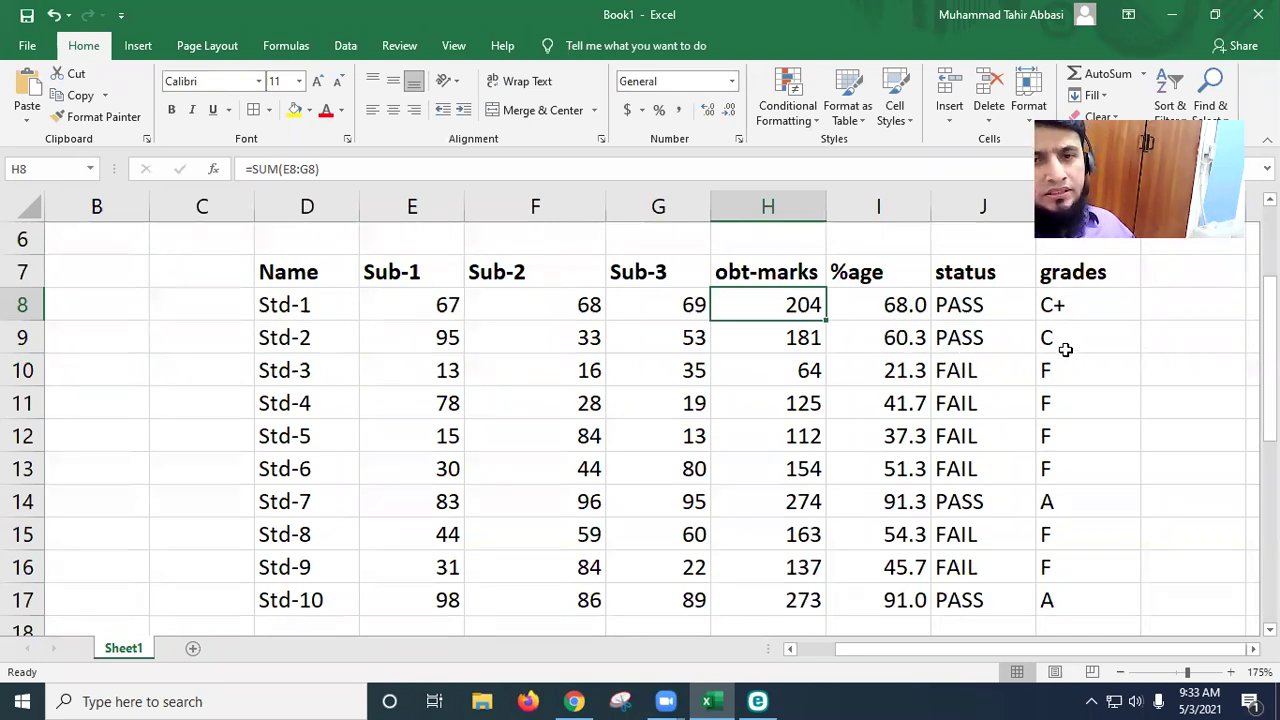
left_click(449, 341)
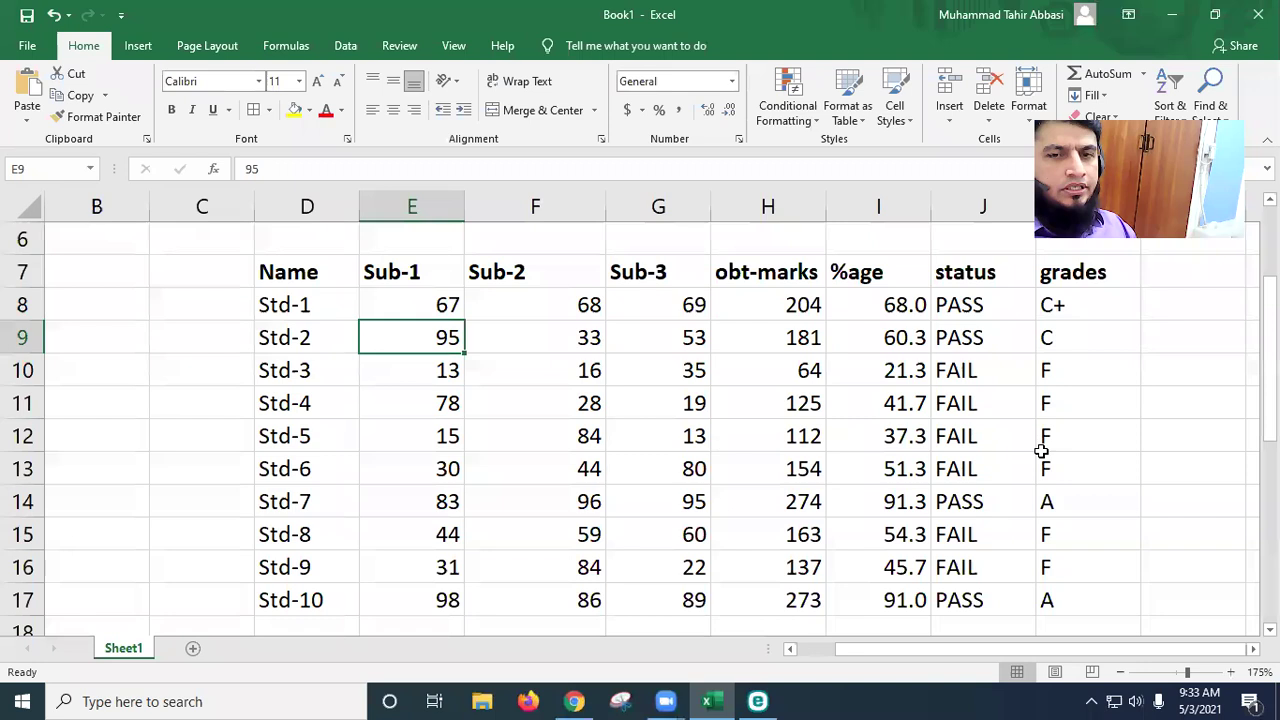
scroll(1036, 506, "down", 2)
scroll(1036, 506, "up", 2)
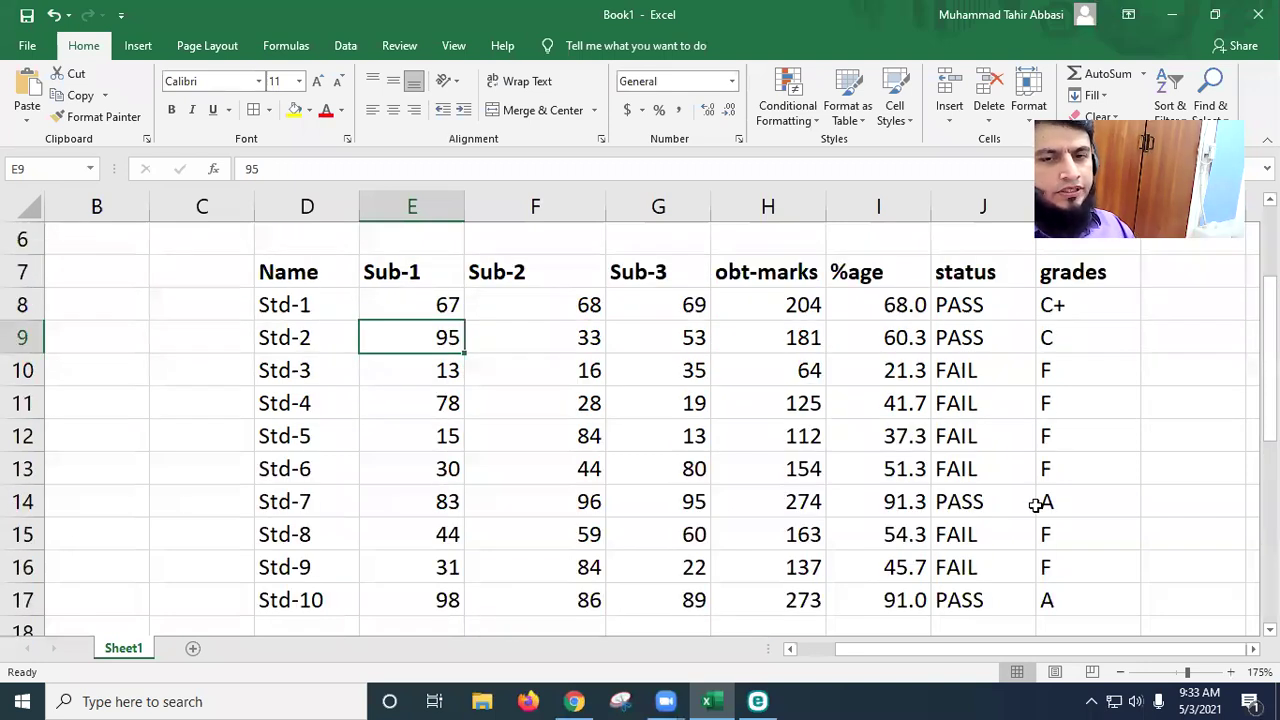
Step: Change Std-3's marks in row 10 to 81 for Sub-1, 82 for Sub-2 and 83 for Sub-3
left_click(444, 372)
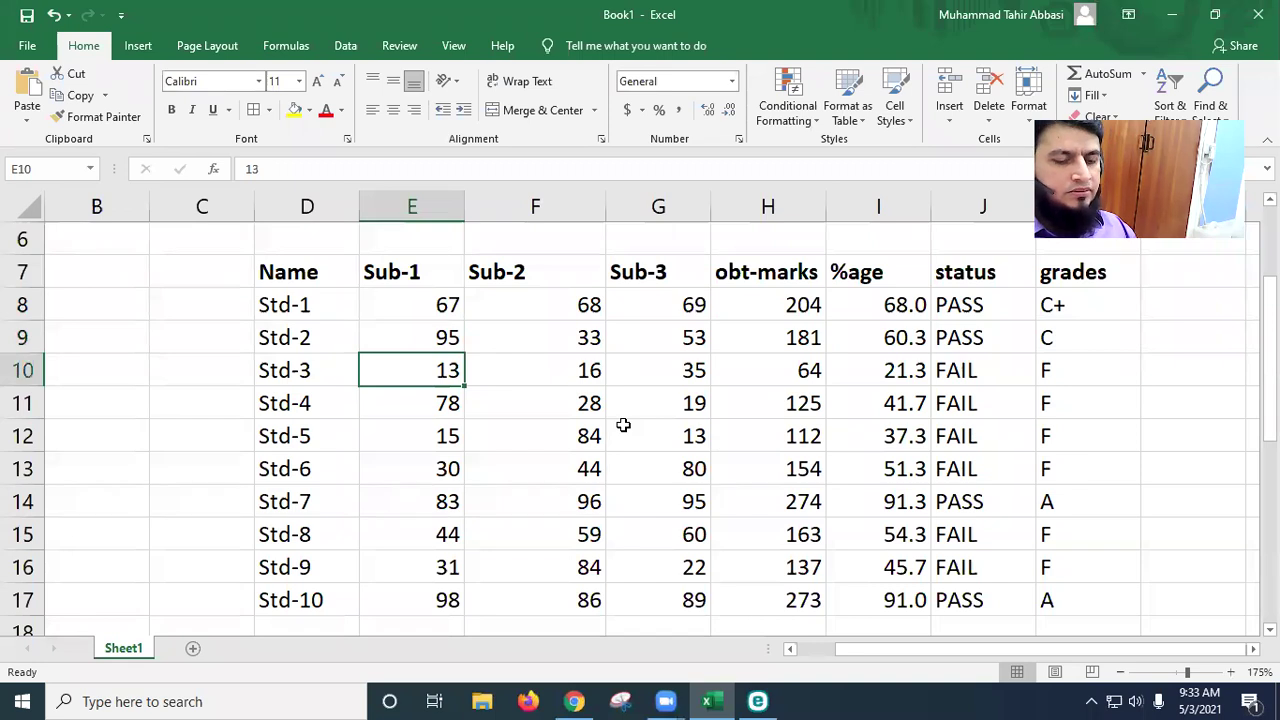
type("81")
key("Tab")
type("82")
key("Tab")
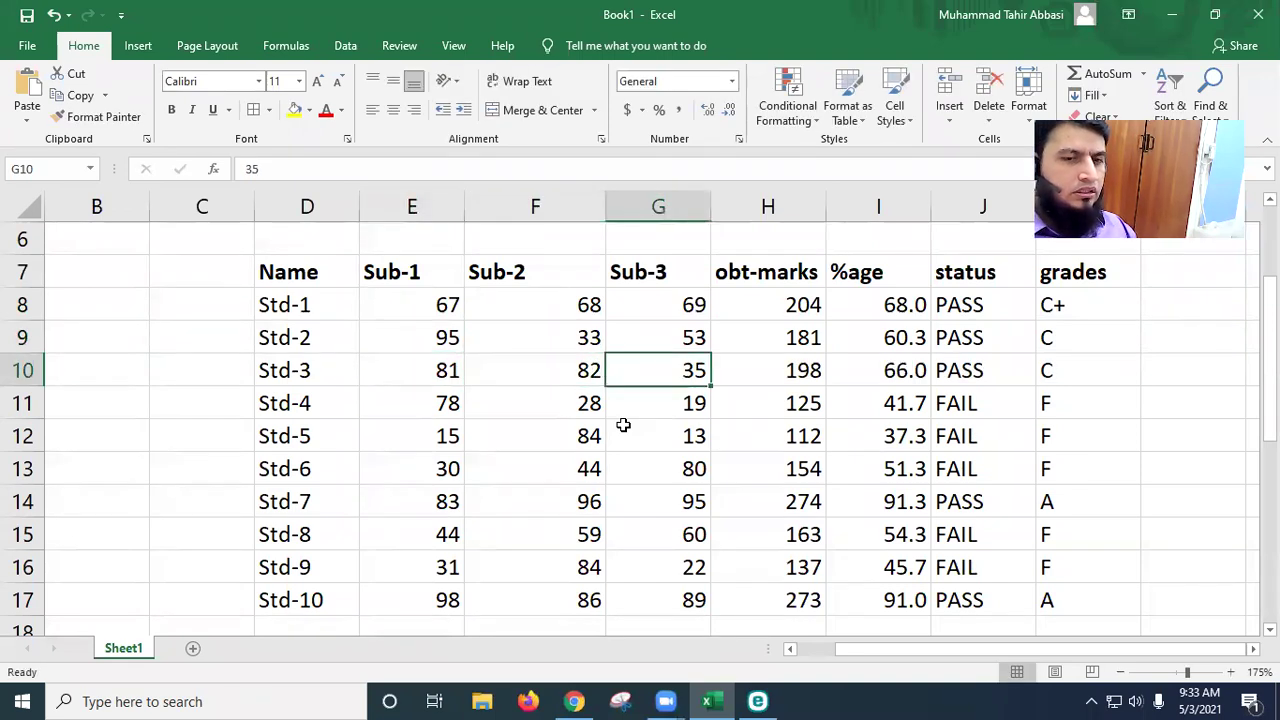
type("83")
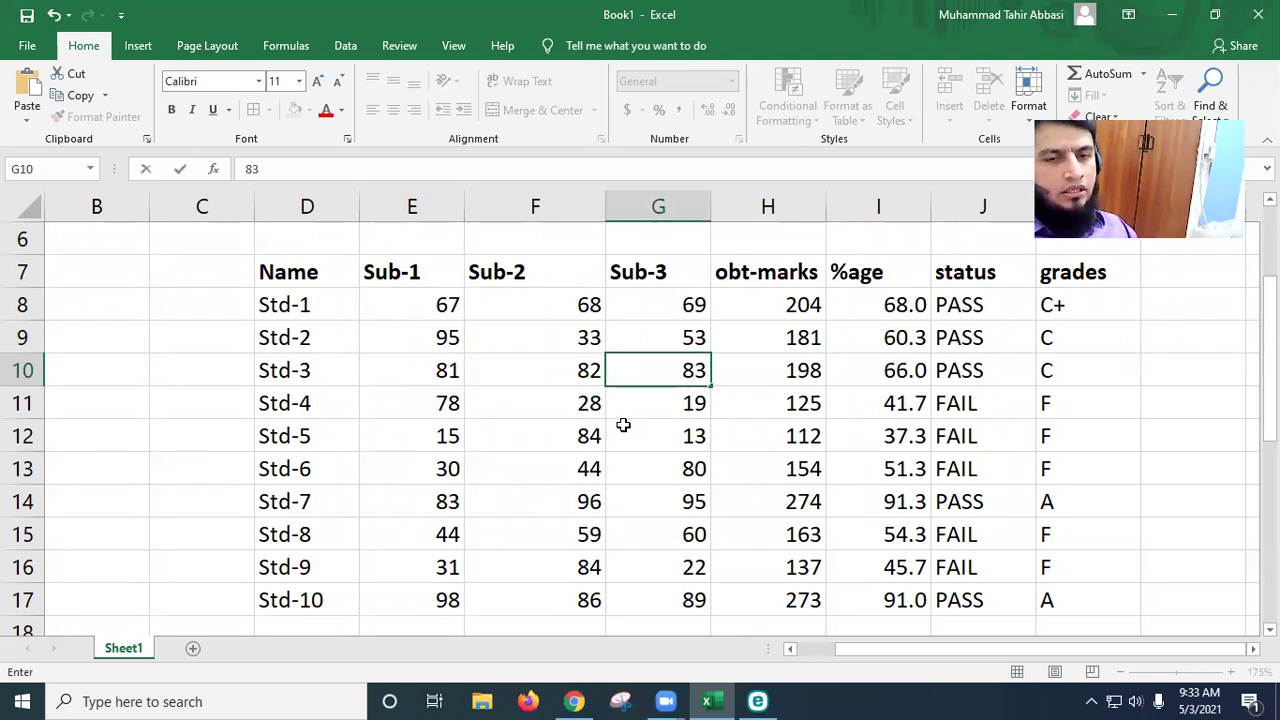
key("Tab")
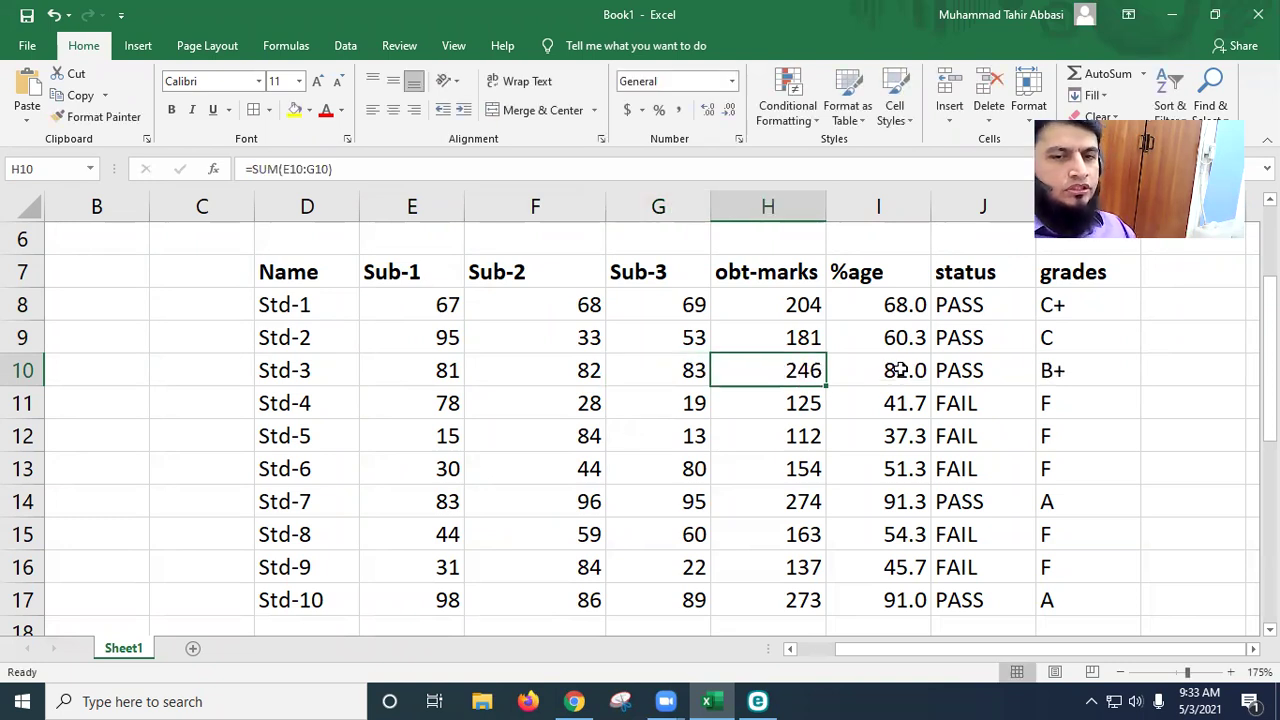
key("Right")
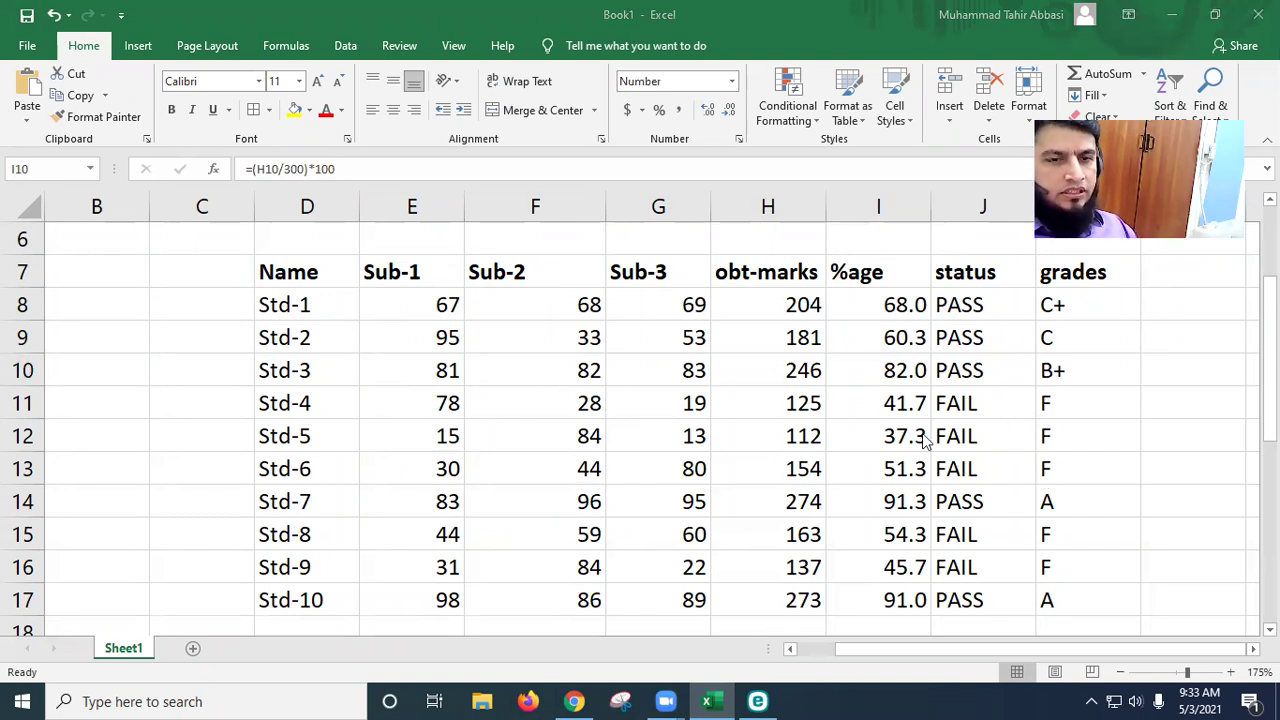
Step: Change Std-10's marks in row 17 to 74 for Sub-1, 75 for Sub-2 and 76 for Sub-3
left_click(440, 407)
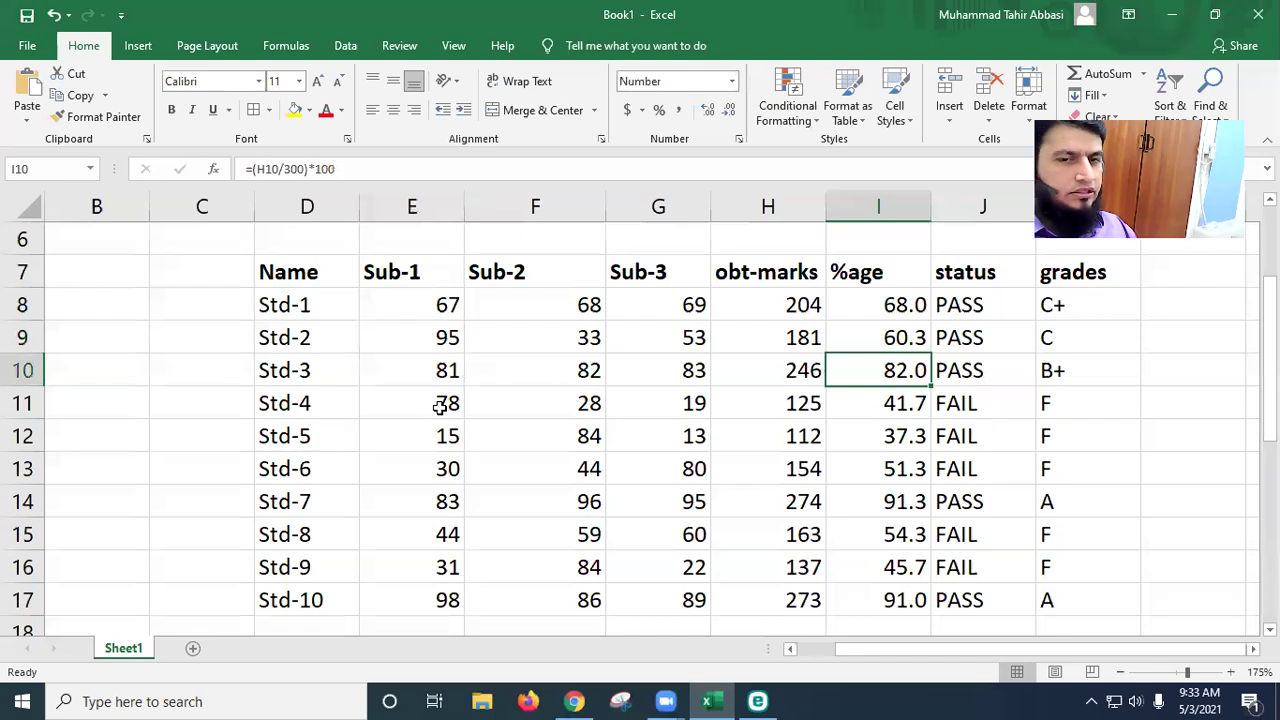
left_click(440, 407)
key("Down")
key("Up")
key("Down")
key("Down")
key("Down")
key("Down")
key("Down")
key("Down")
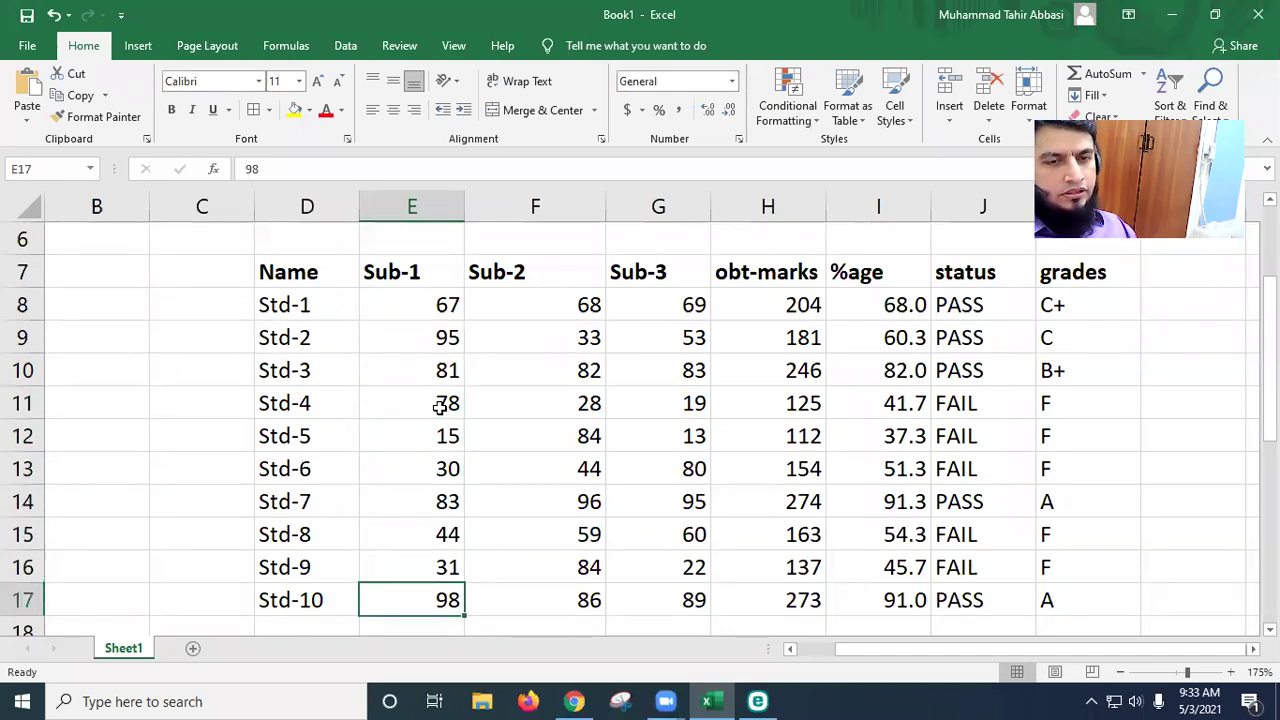
key("Up")
key("Up")
key("Up")
key("Down")
key("Down")
key("Down")
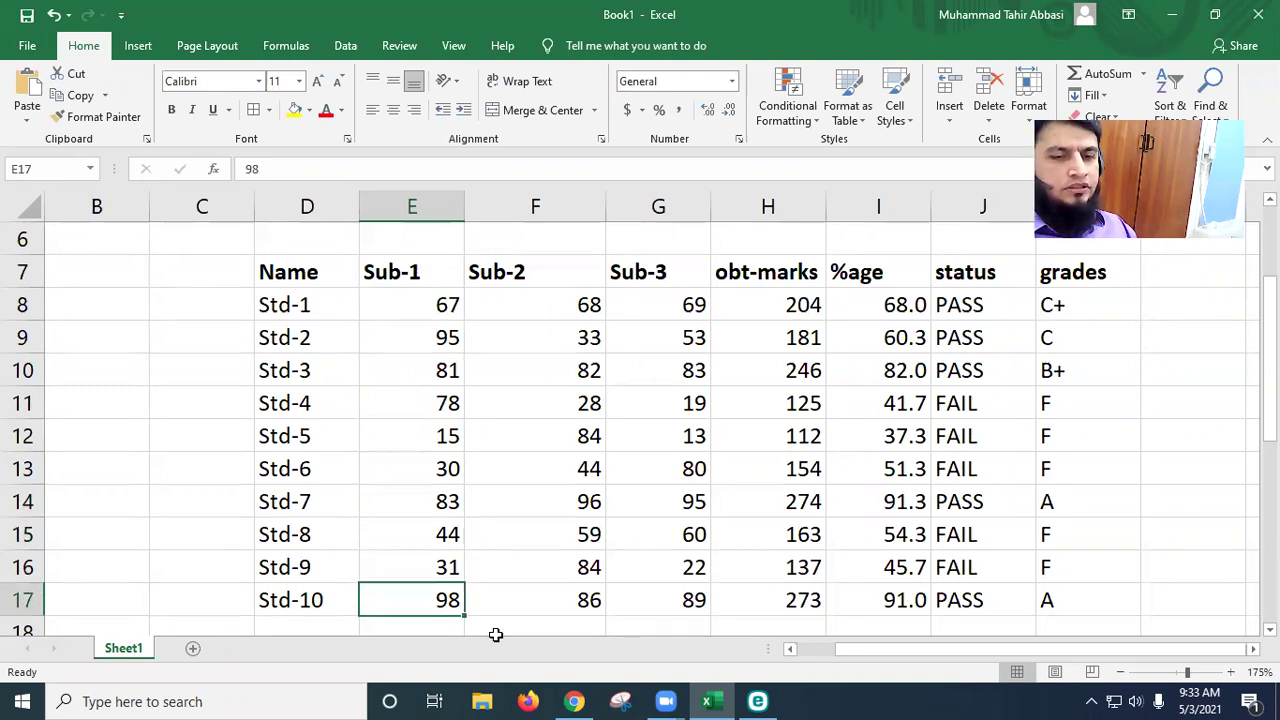
type("74")
left_click(604, 610)
type("75")
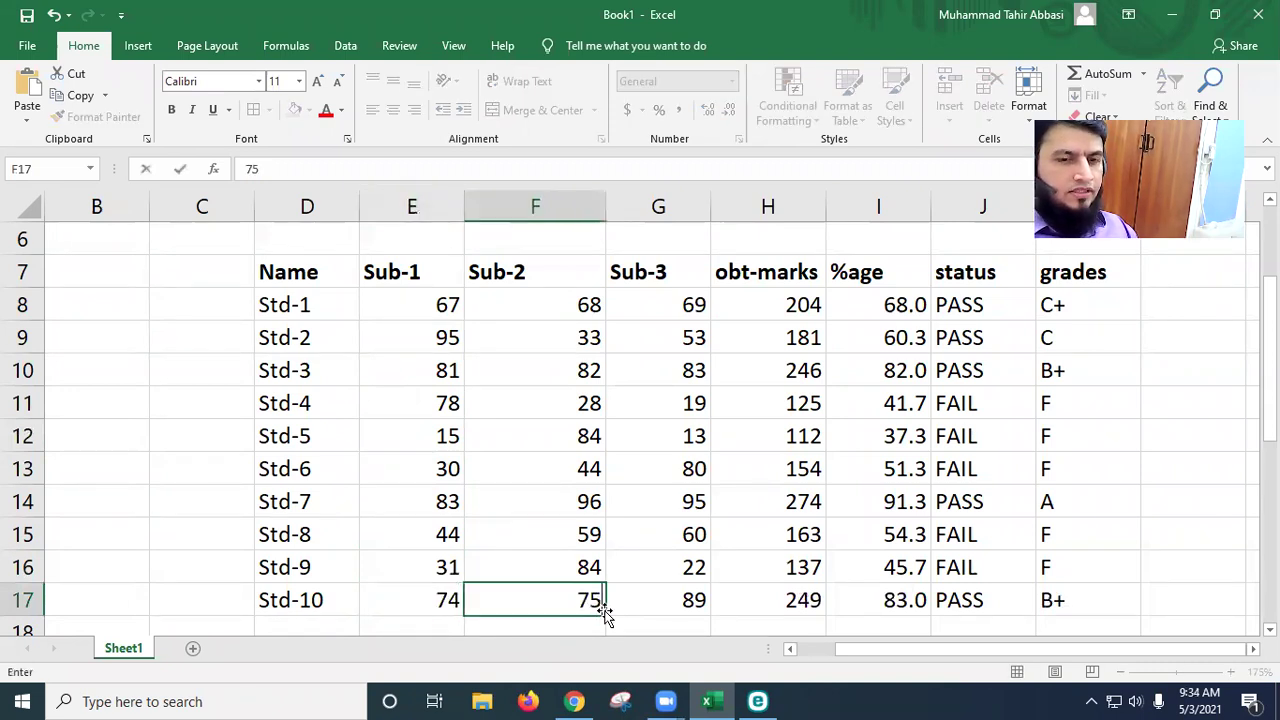
key("Tab")
type("76")
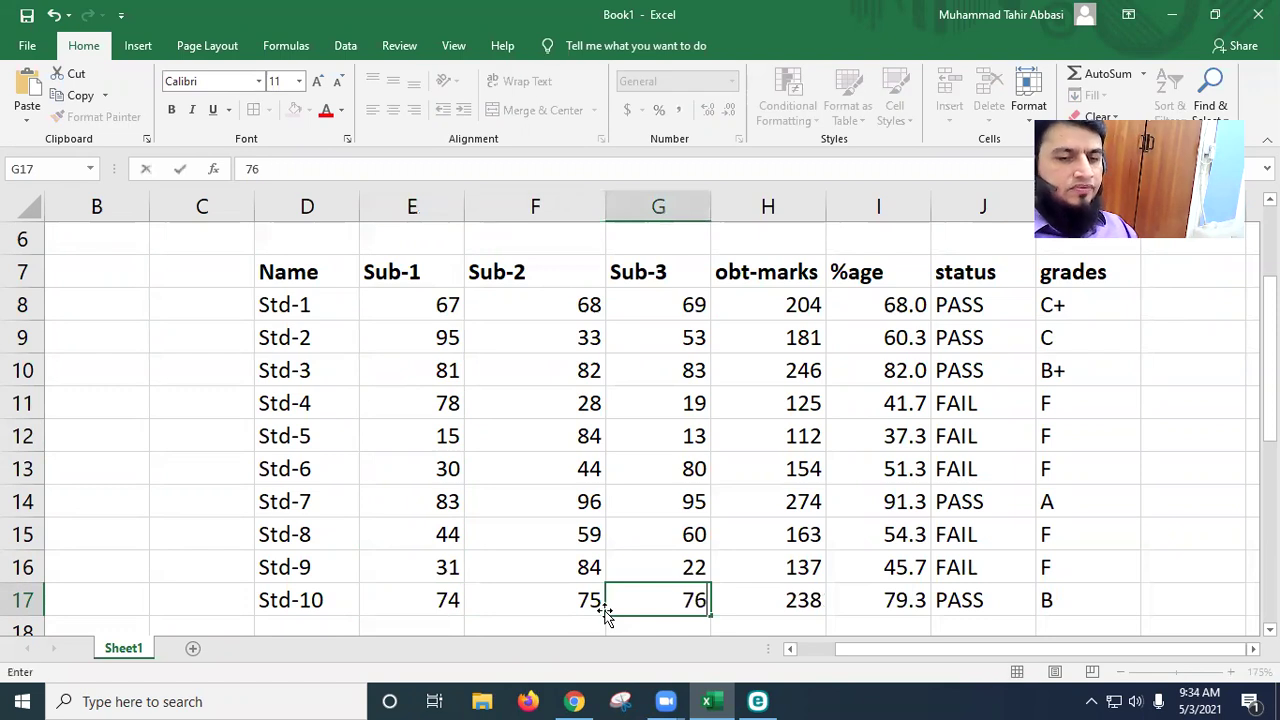
key("Tab")
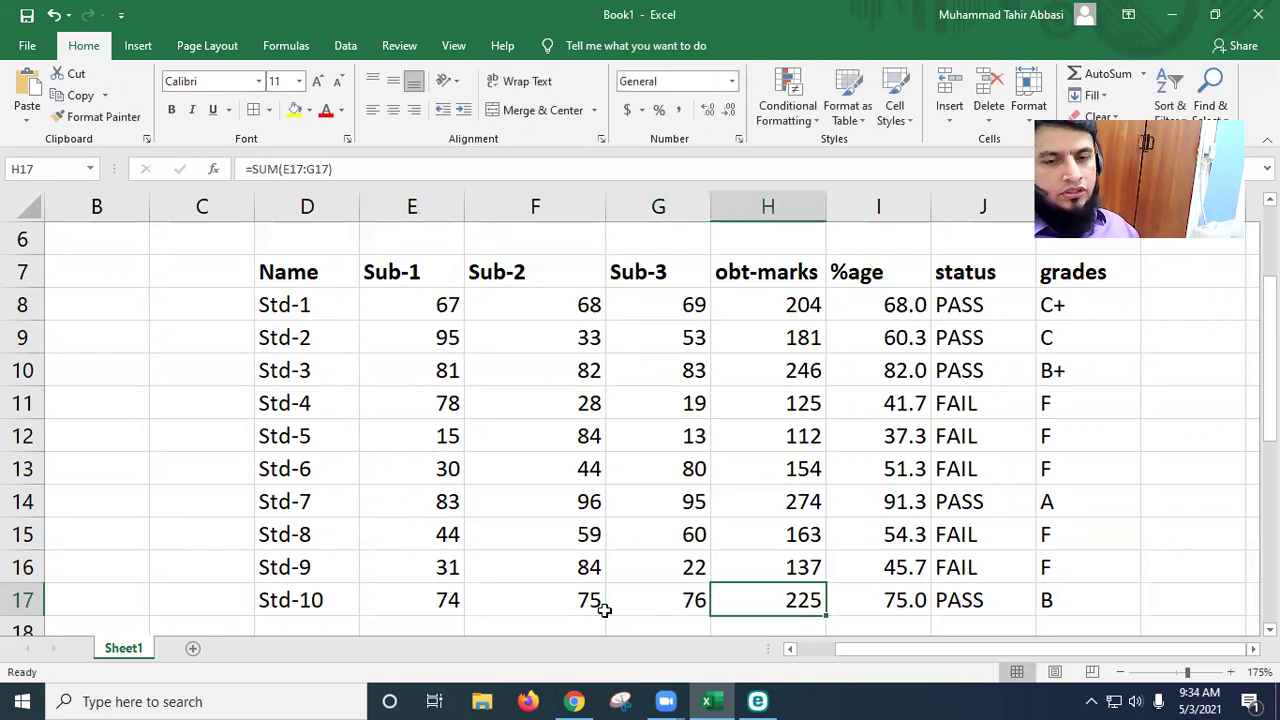
Step: Check the grades and their nested IF formulas for several students, including Std-10, Std-7, Std-3 and Std-1
left_click(1041, 600)
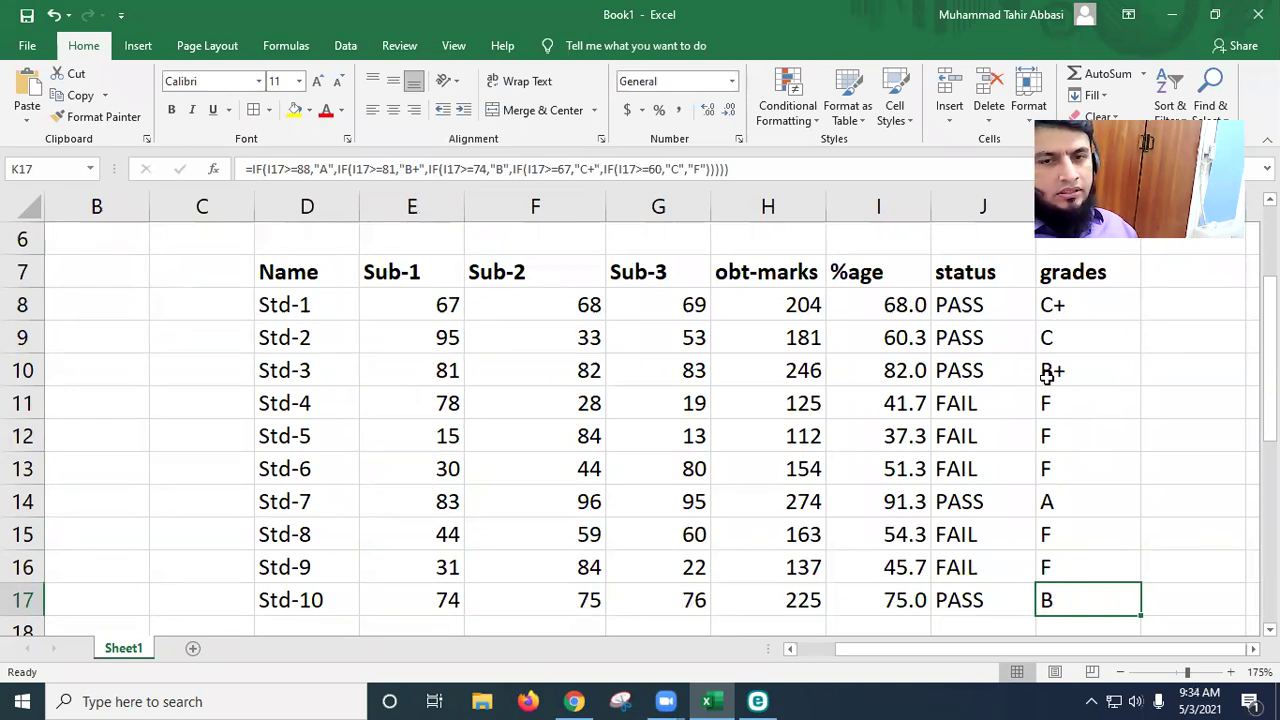
left_click(1046, 500)
left_click(1066, 400)
left_click(1063, 366)
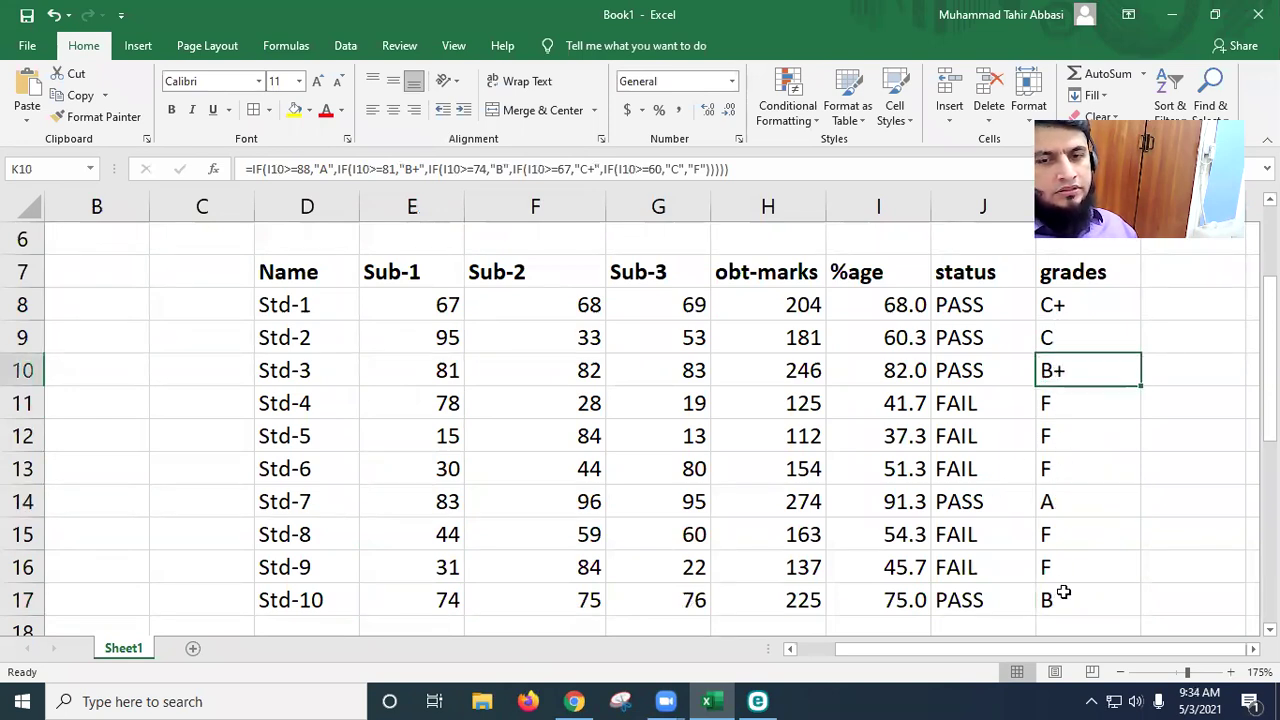
left_click(1063, 597)
left_click(1078, 306)
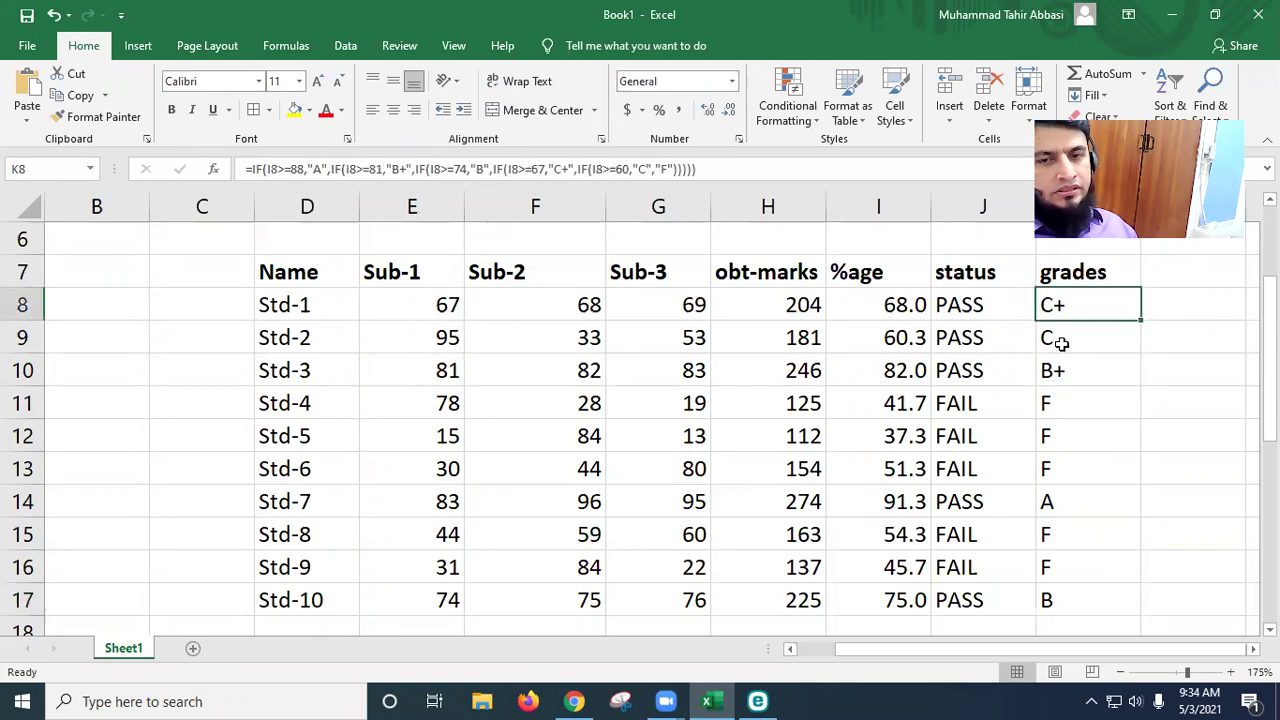
Step: Add a GPA column heading in L7, beside the grades column
left_click(1058, 341)
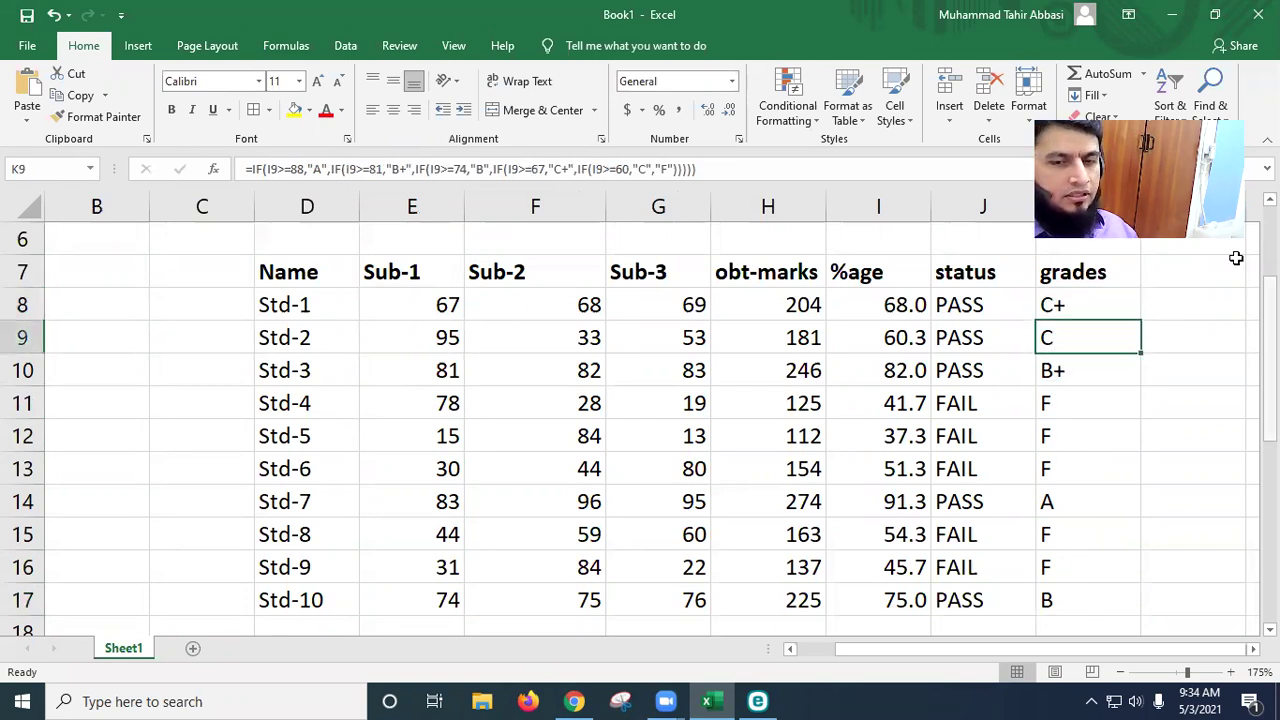
left_click_drag(999, 647, 1081, 647)
scroll(803, 254, "right", 1)
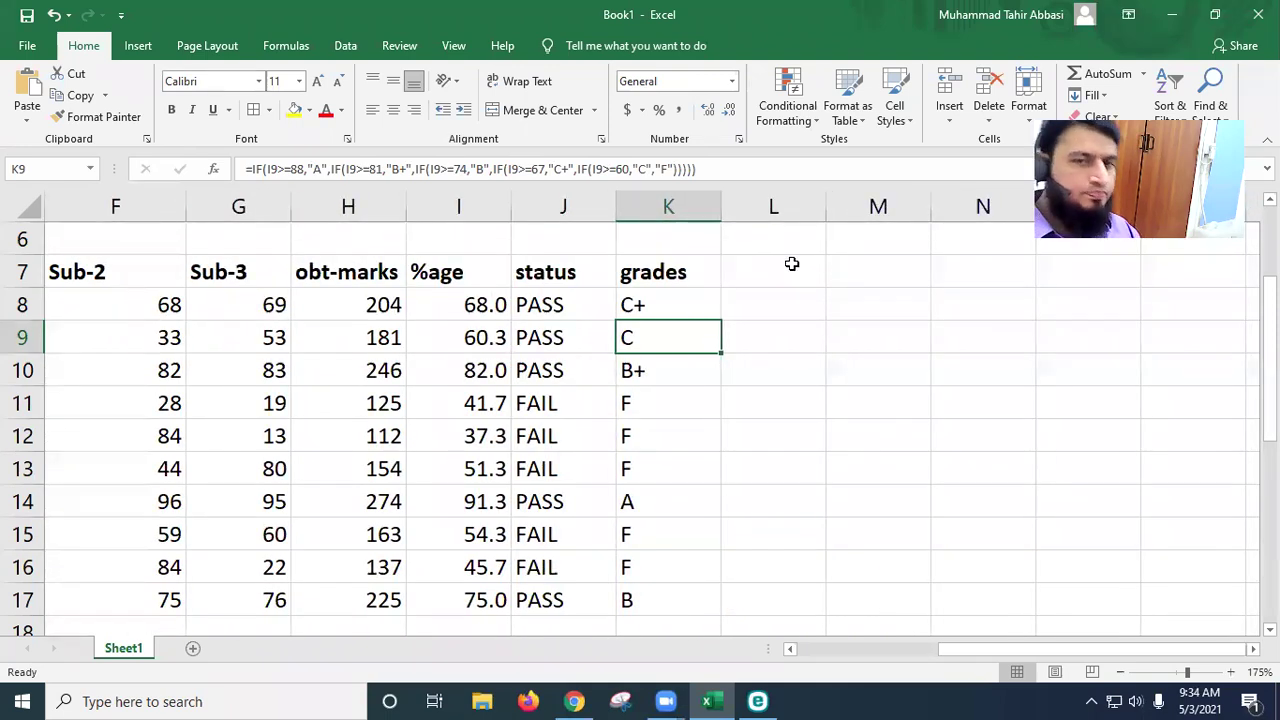
left_click(791, 263)
type("GPA")
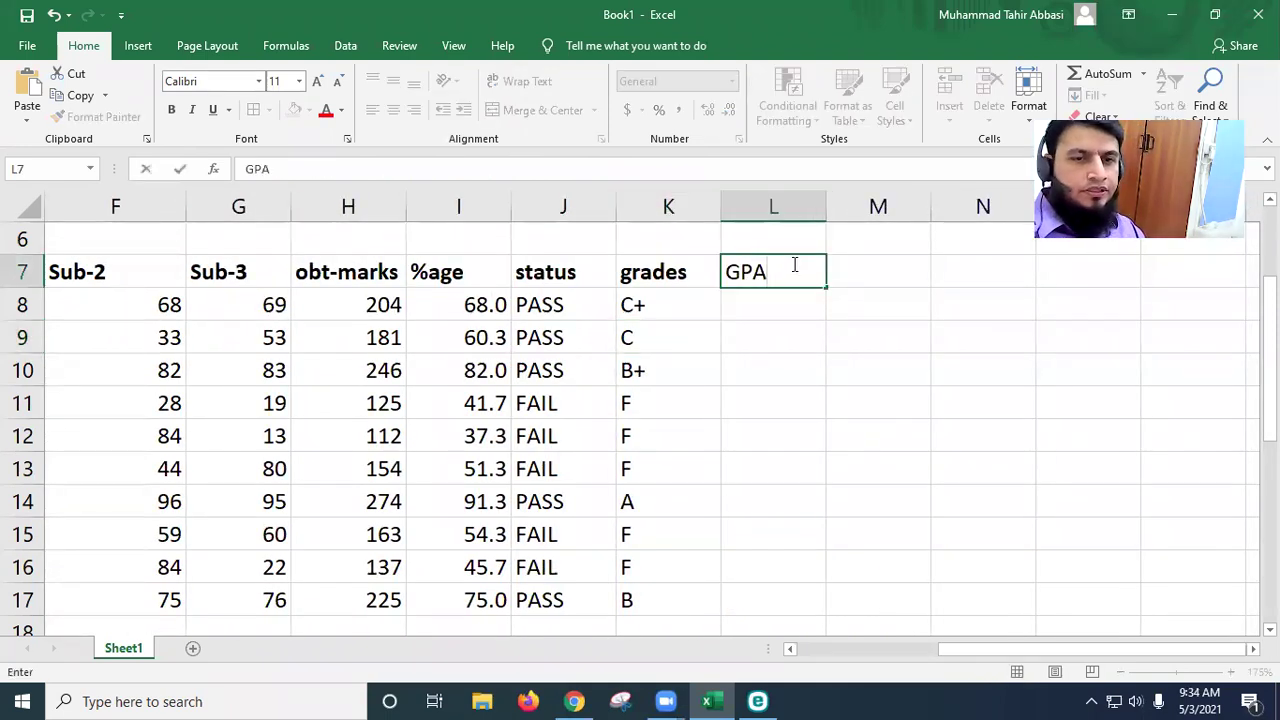
key("Return")
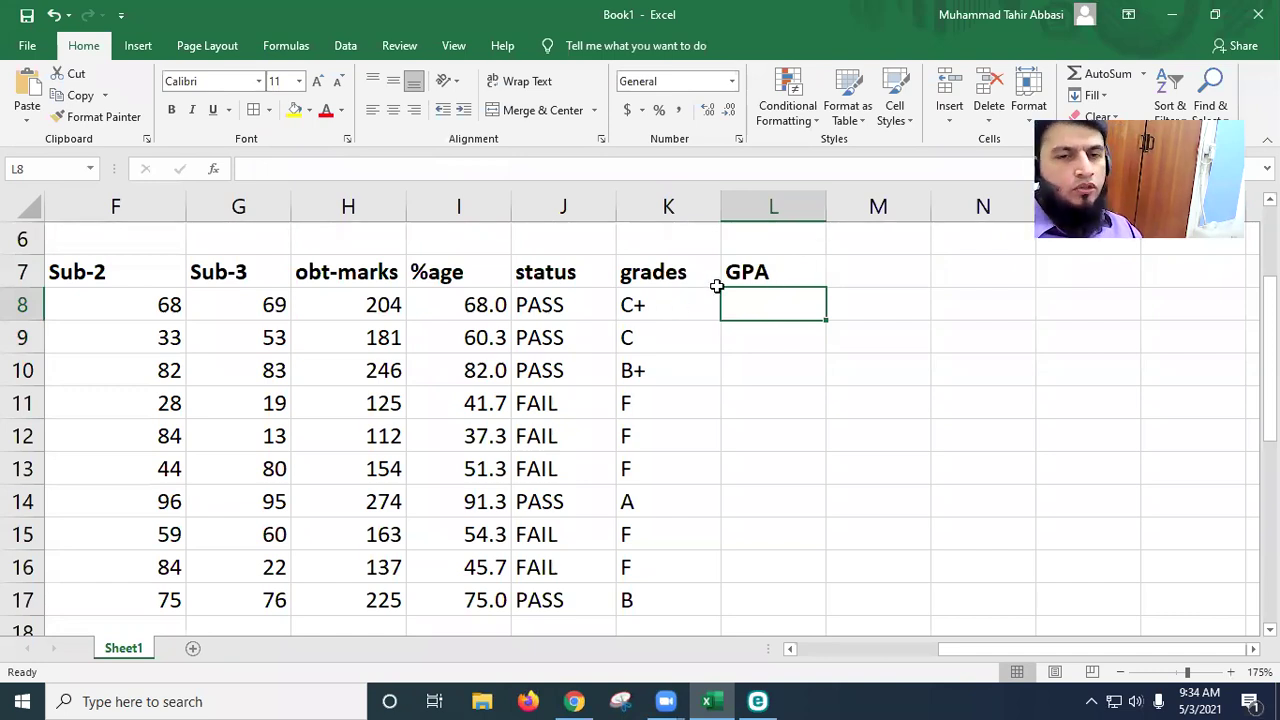
Step: Copy the full nested IF grade formula text from K8 into Std-1's GPA cell L8, keeping its I8 references
left_click(648, 310)
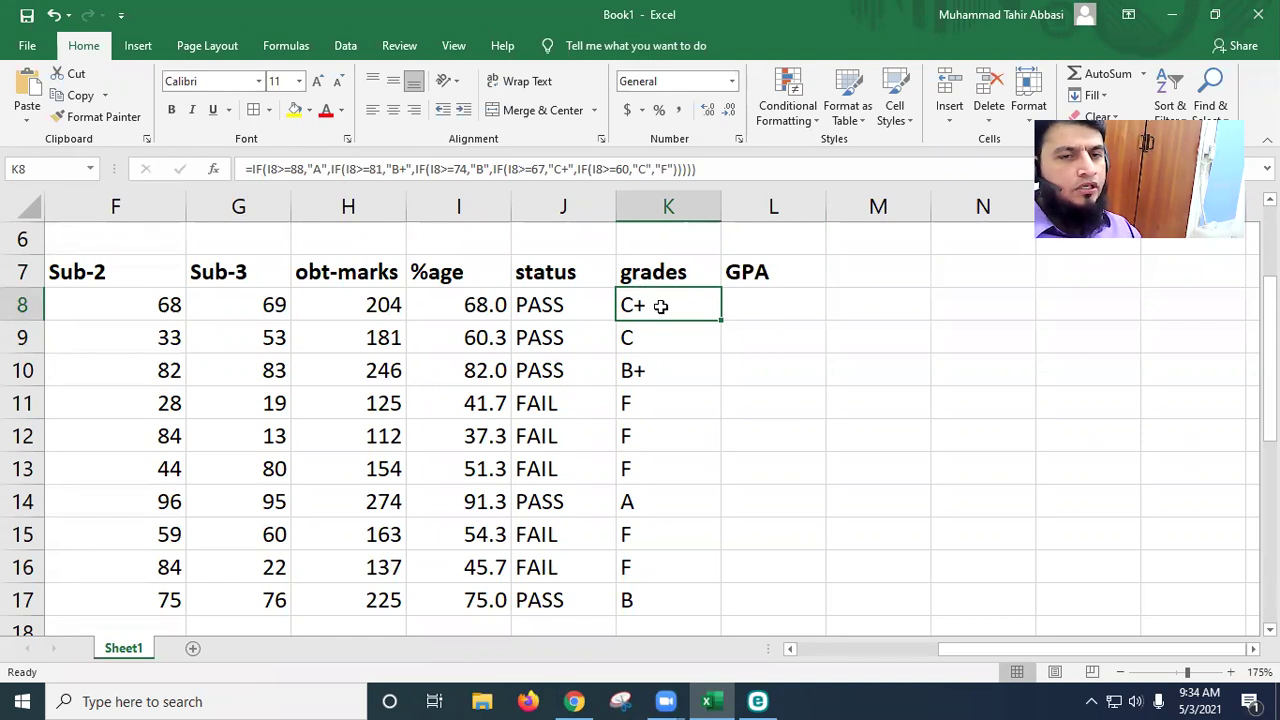
double_click(660, 306)
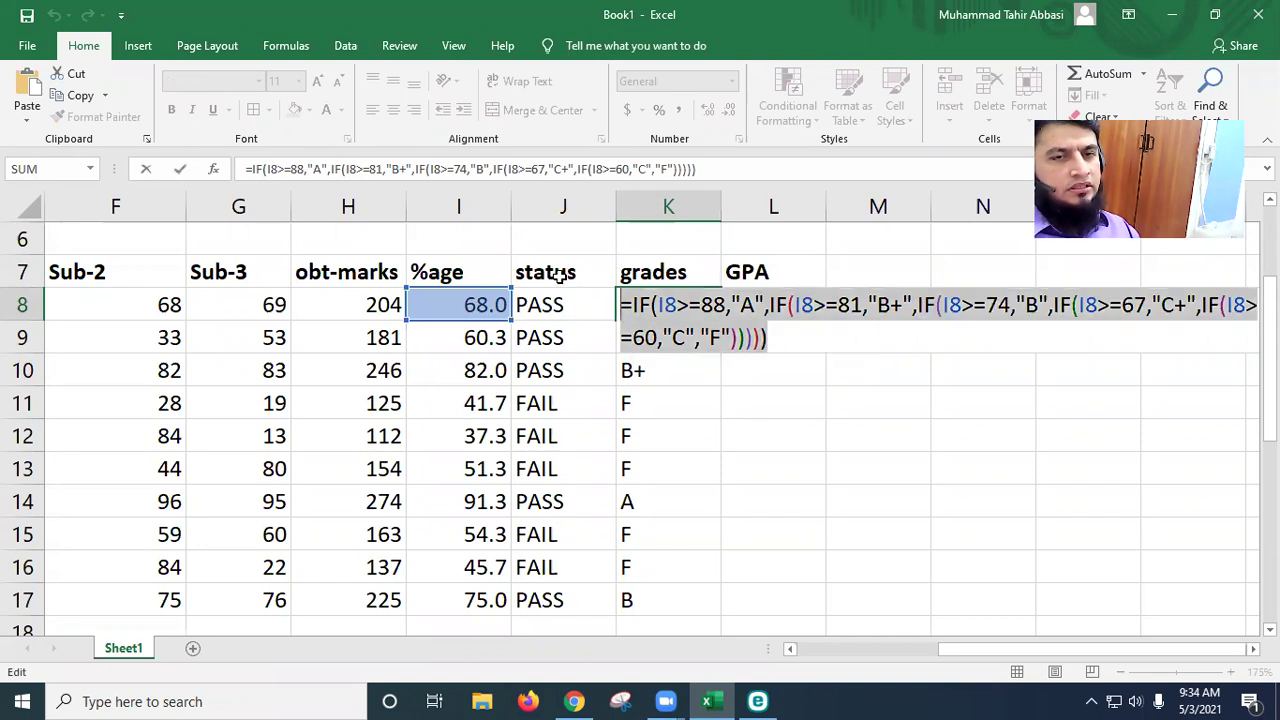
left_click(710, 170)
left_click_drag(710, 170, 246, 170)
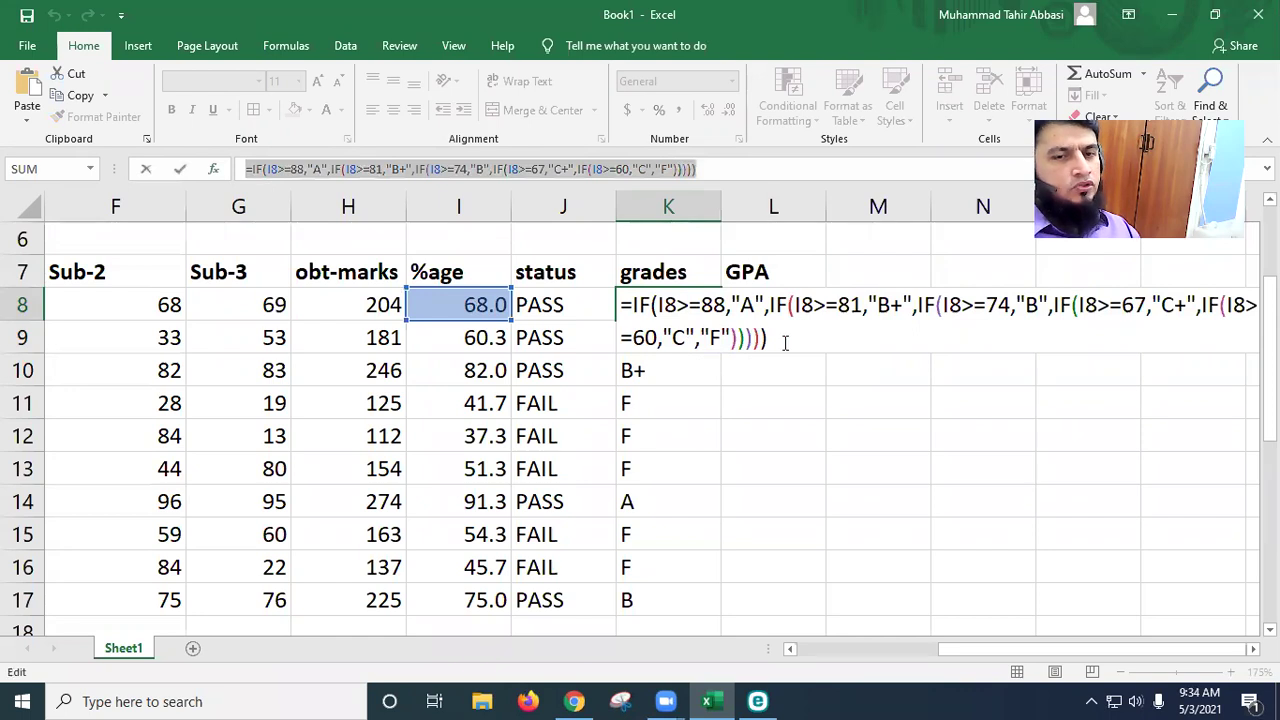
left_click_drag(783, 343, 604, 281)
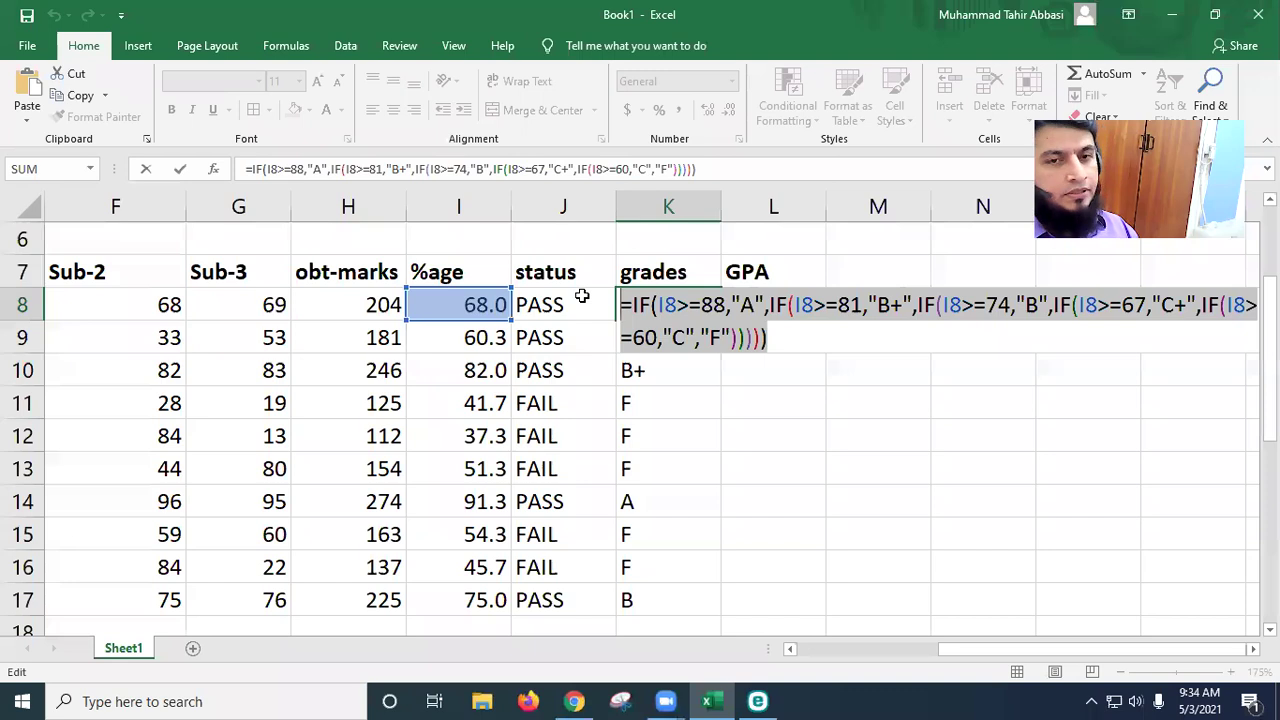
key("ctrl+Return")
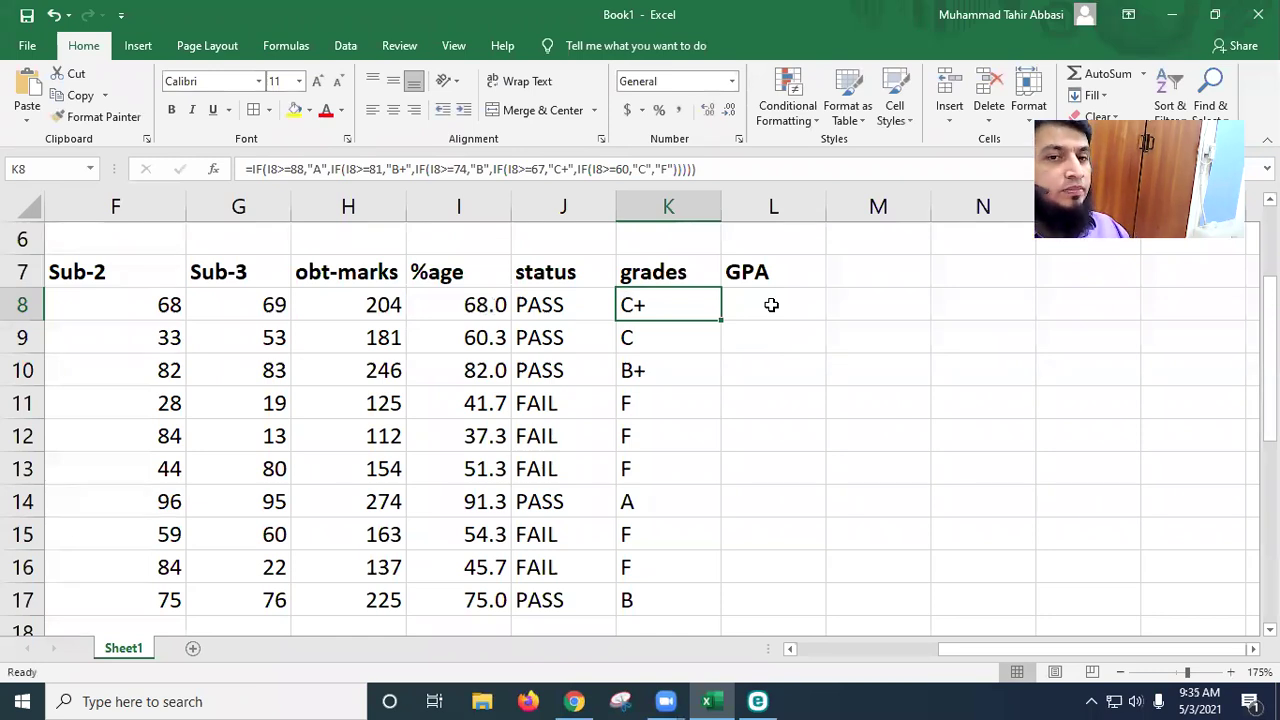
left_click(771, 305)
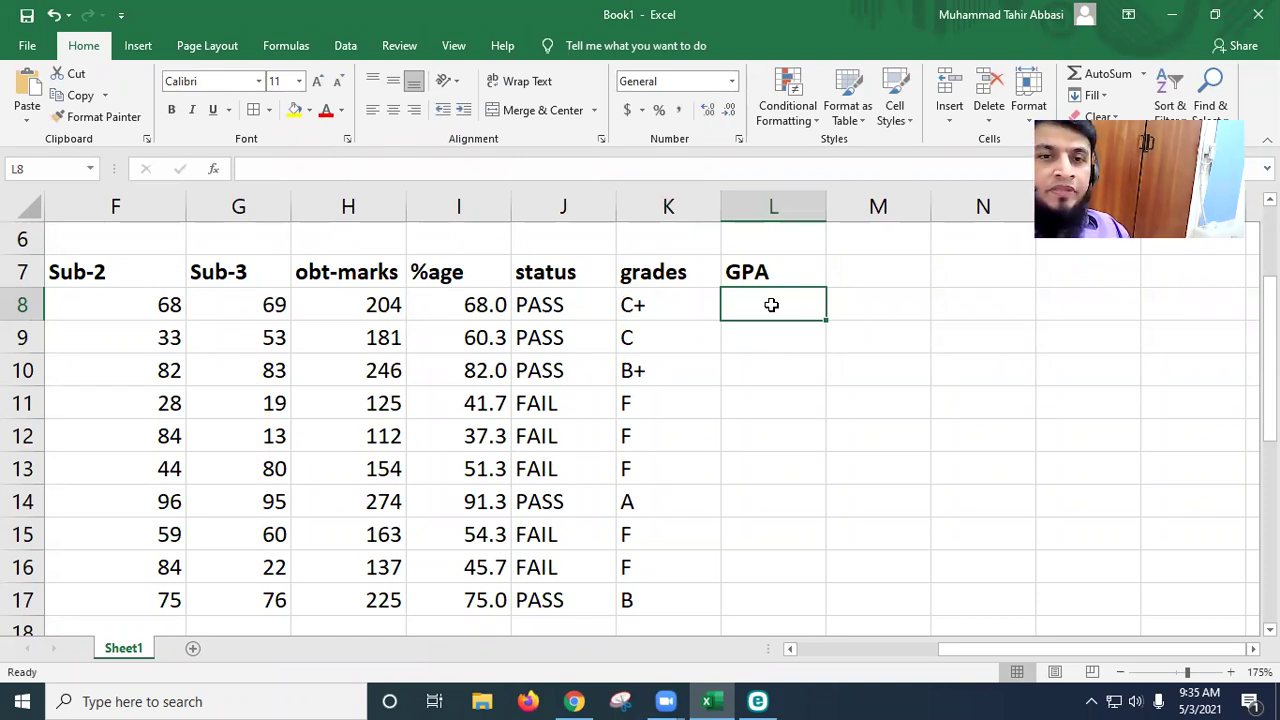
key("ctrl+v")
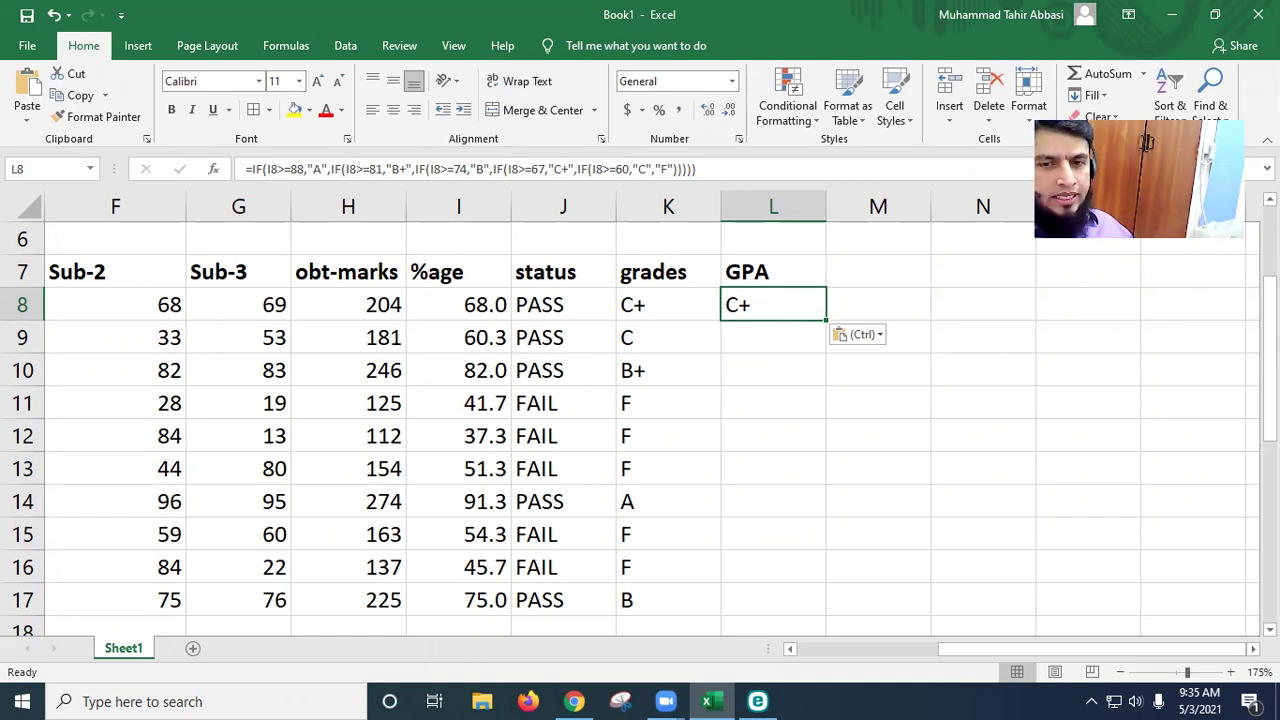
Step: In L8's formula, replace the "A" result for I8>=88 with "4"
scroll(760, 397, "right", 2)
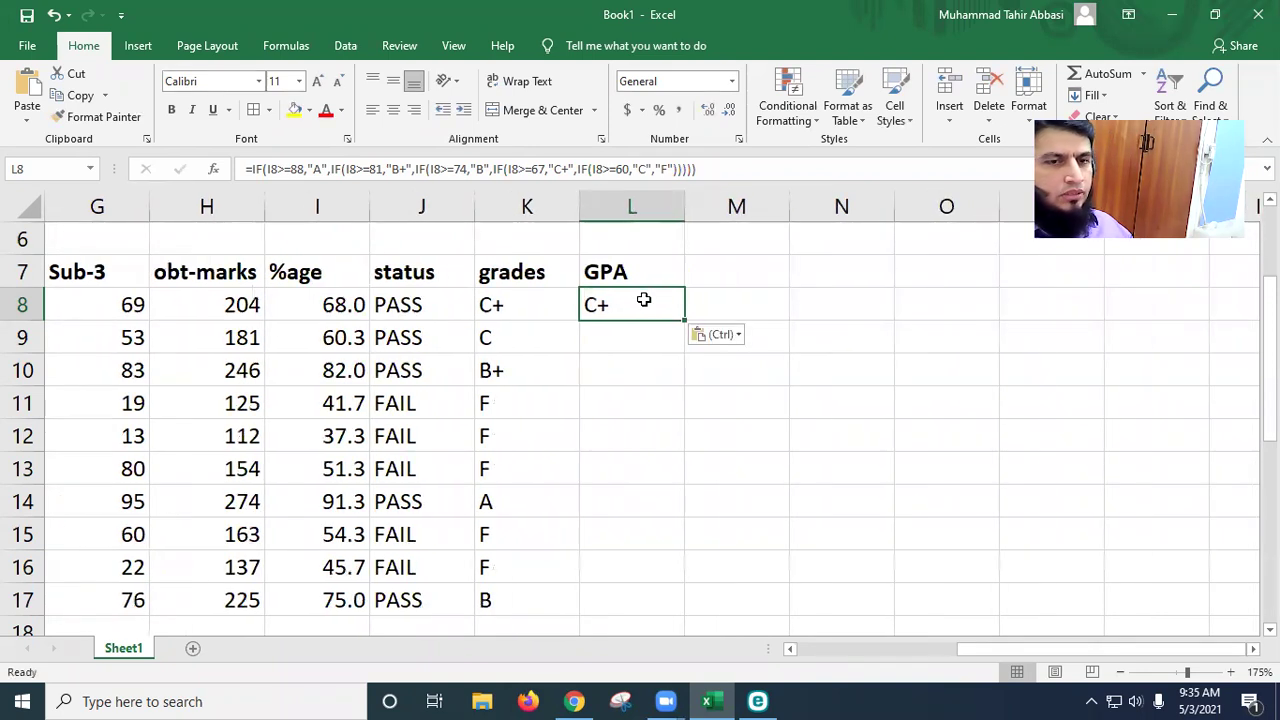
double_click(646, 300)
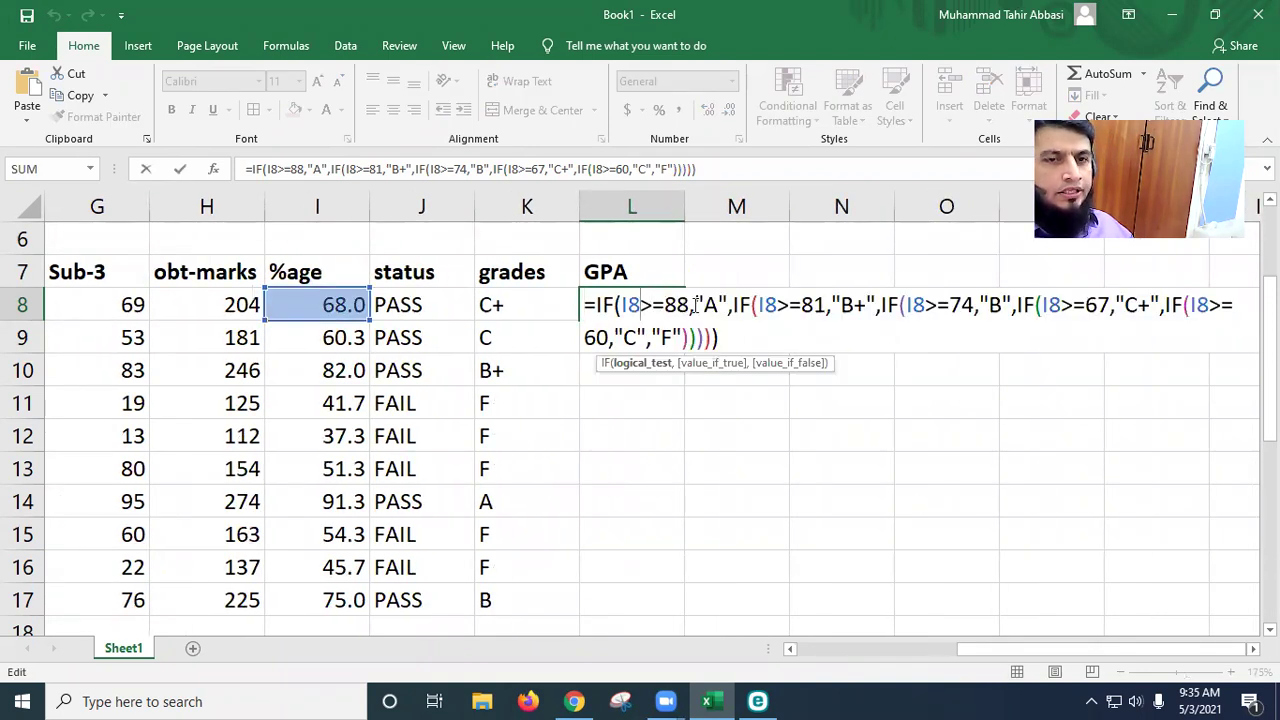
left_click(721, 305)
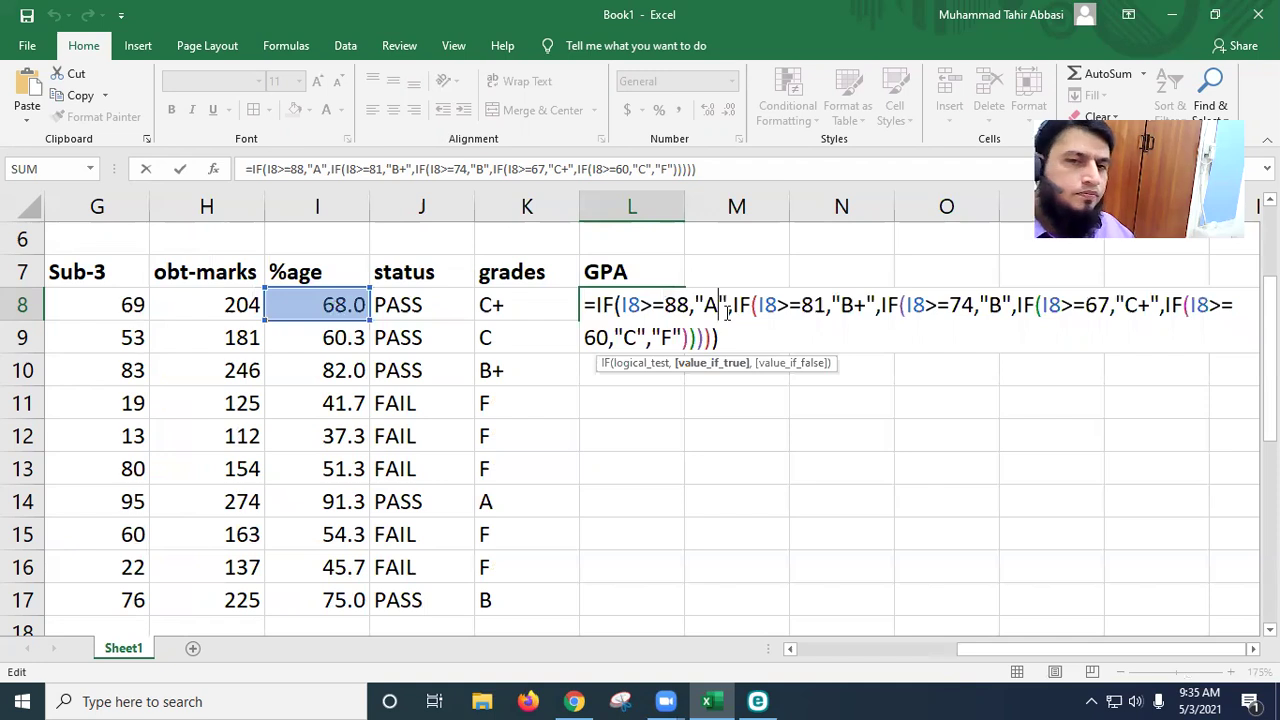
key("BackSpace")
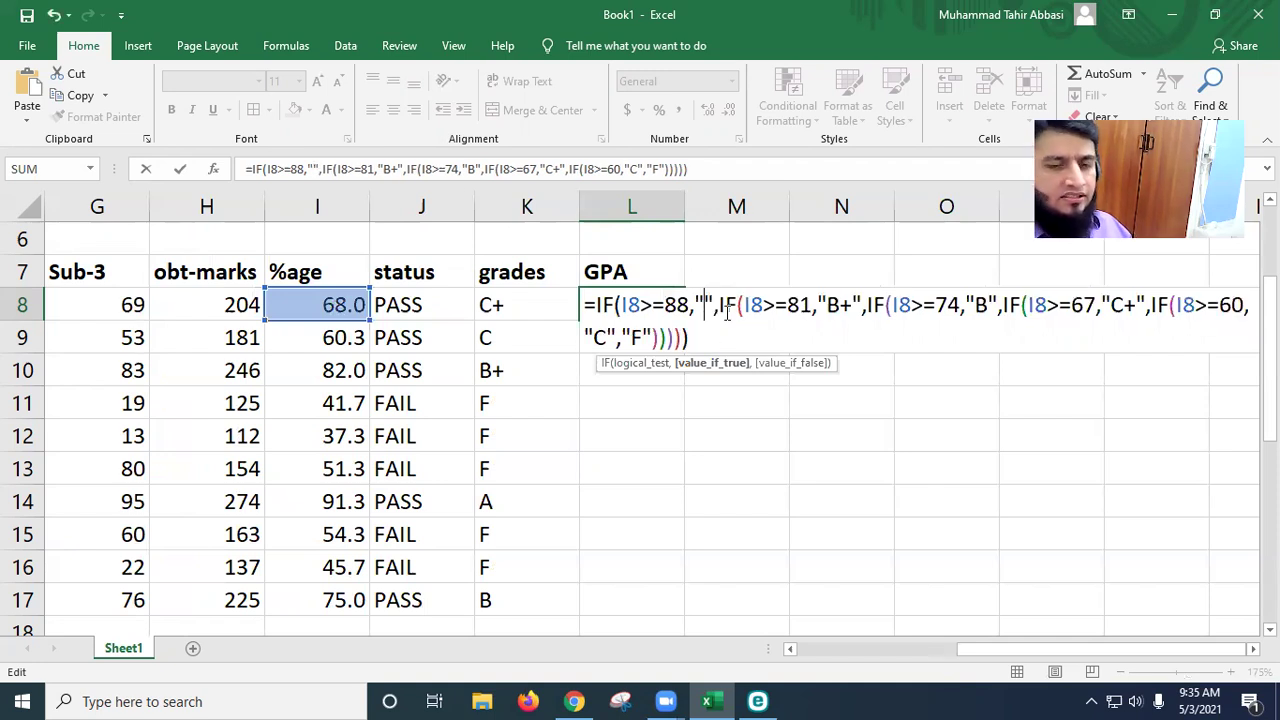
type("4")
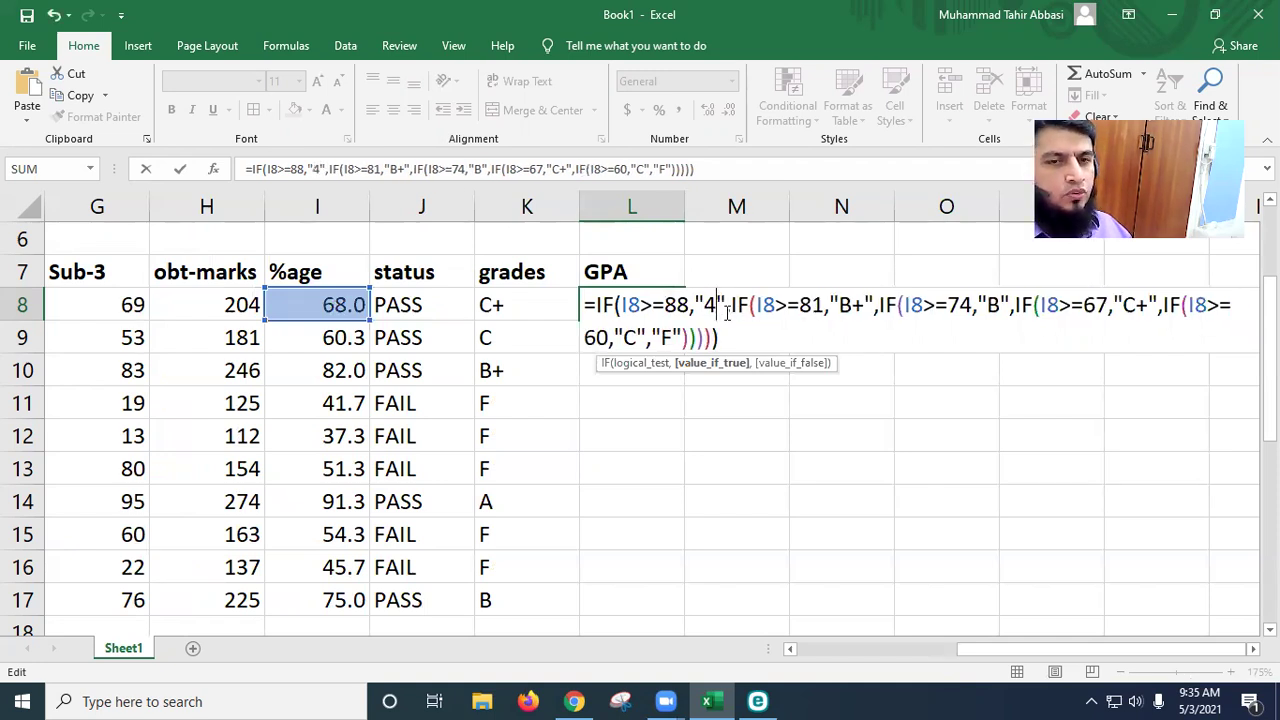
Step: Replace the "B+" result for I8>=81 with "3.5" in the GPA formula
key("Right")
key("Right")
key("Right")
key("Right")
key("Right")
key("Right")
key("Right")
key("Right")
key("Right")
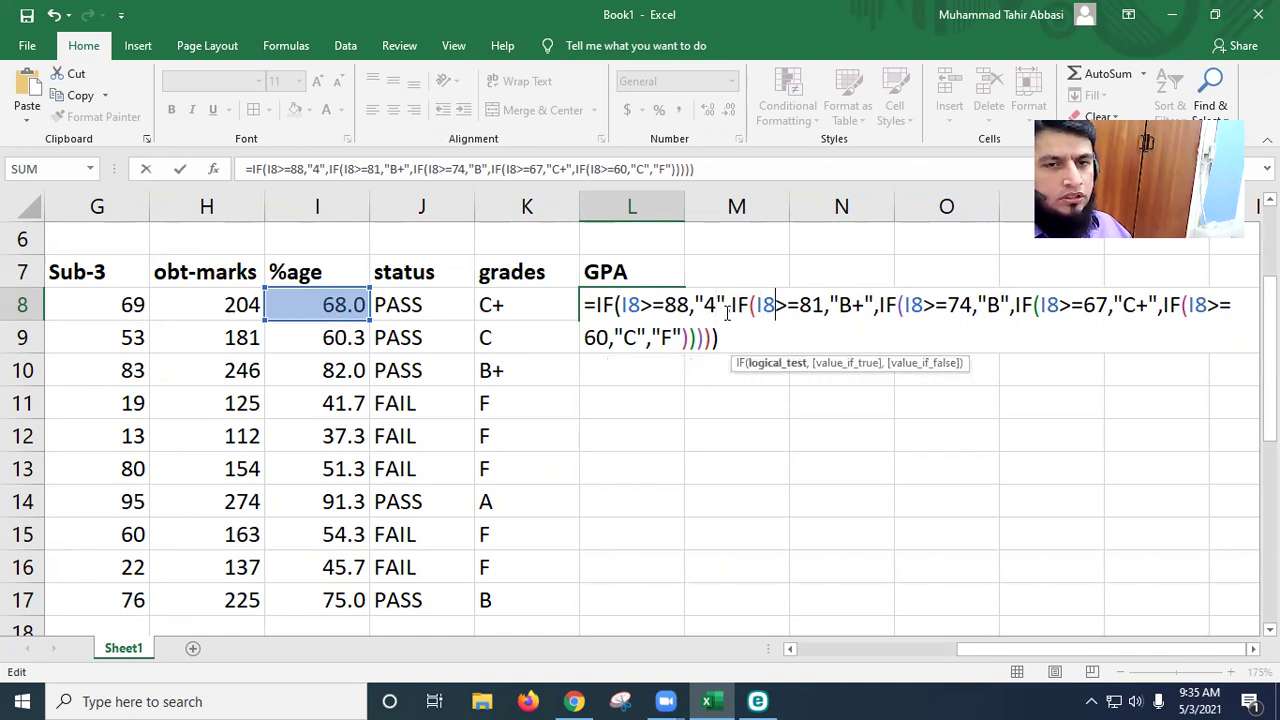
key("Right")
key("Right")
key("Right")
key("Right")
key("Right")
key("Right")
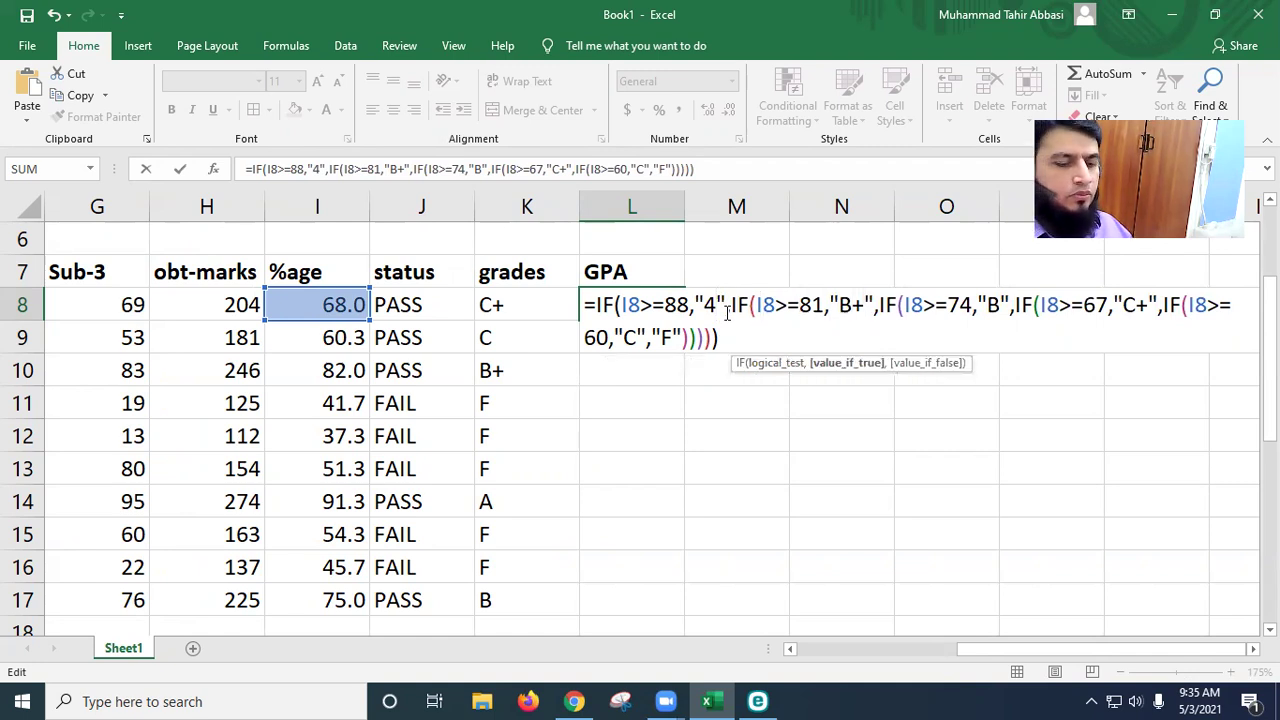
key("BackSpace")
key("BackSpace")
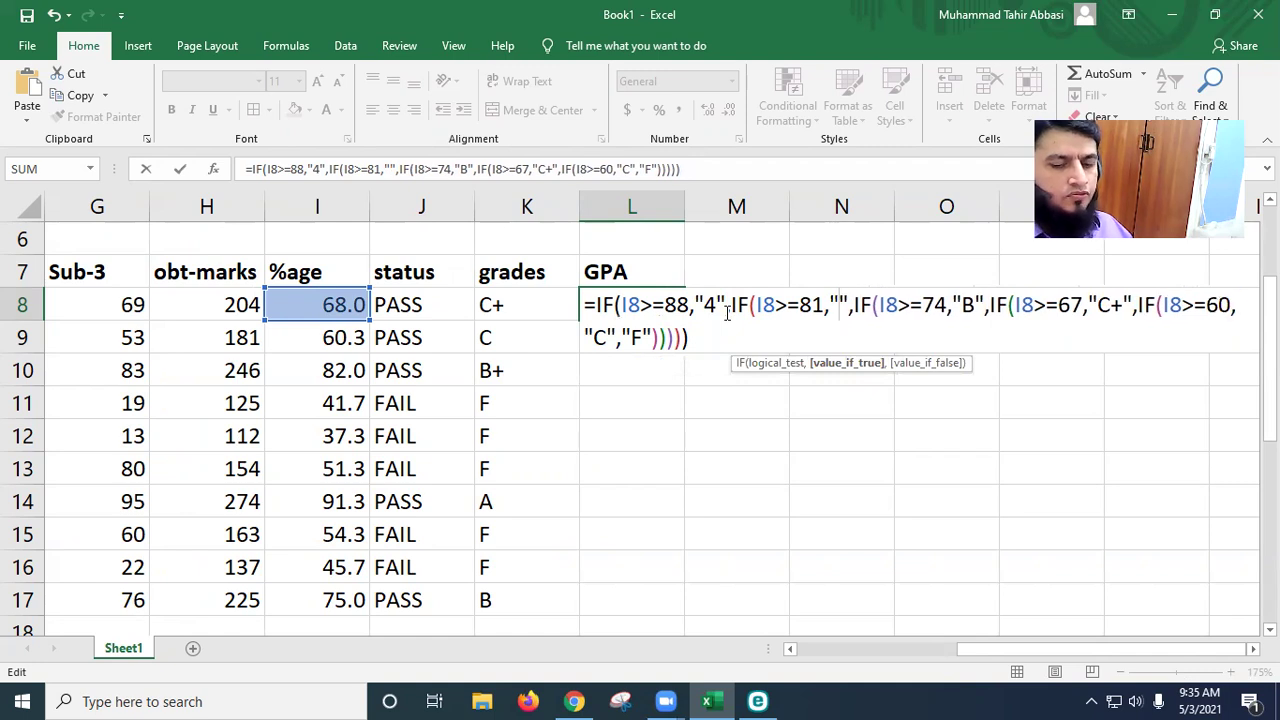
type("3.5")
Step: Replace the "B" result for I8>=74 with "3" in the GPA formula
key("Right")
key("Right")
key("Right")
key("Right")
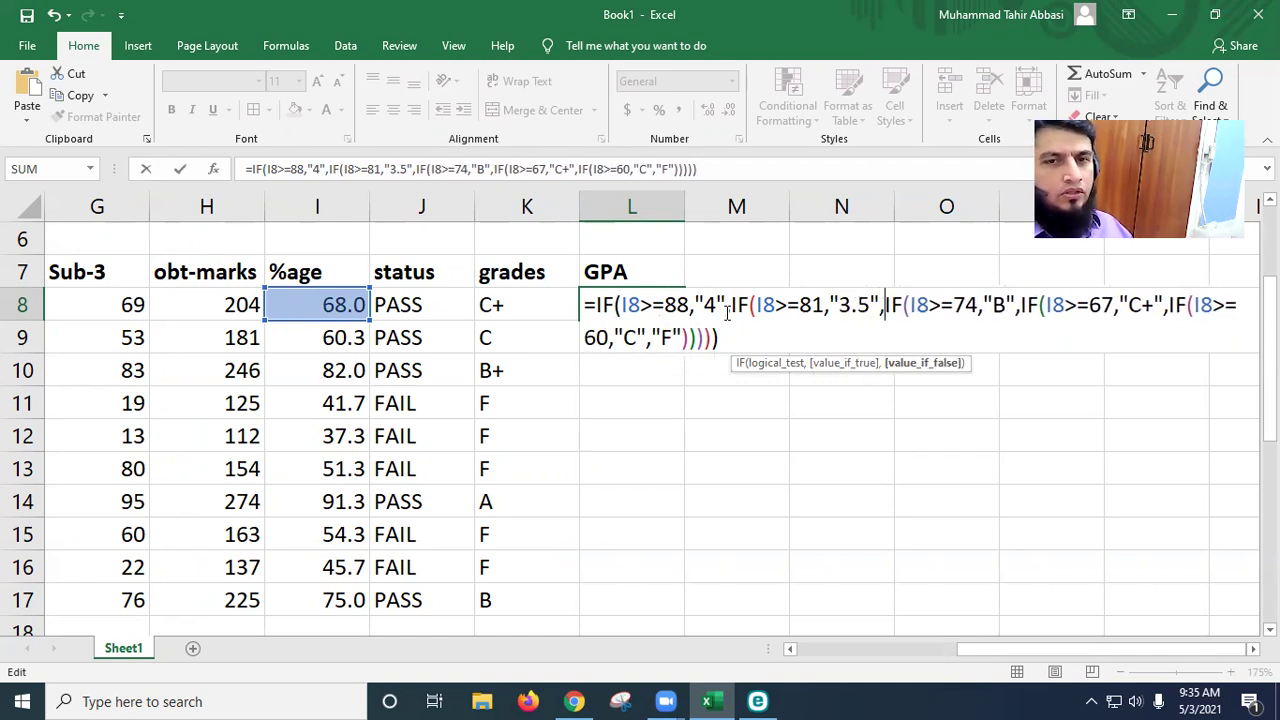
key("Right")
key("Right")
key("Right")
key("Right")
key("Right")
key("Right")
key("Right")
key("Right")
key("Right")
key("Right")
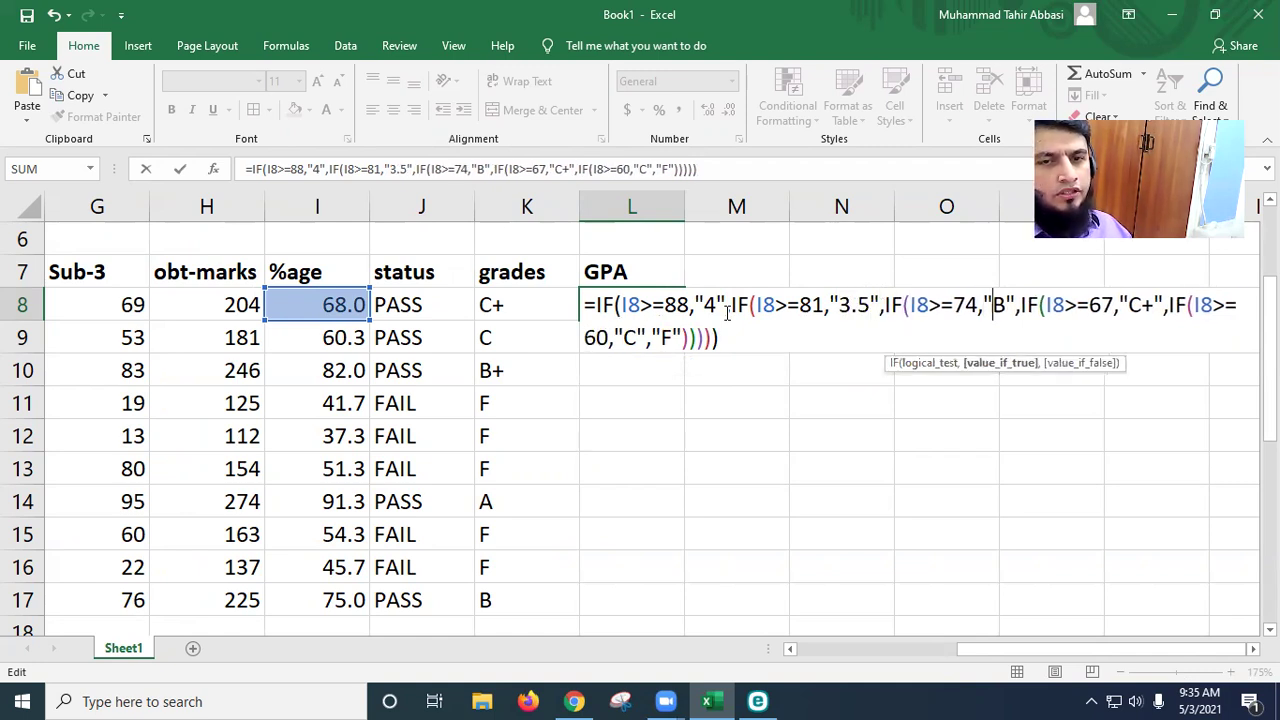
key("BackSpace")
type("3")
Step: Replace the "C+" result for I8>=67 with "2.5" in the GPA formula
key("Right")
key("Right")
key("Right")
key("Right")
key("Right")
key("Right")
key("Right")
key("Right")
key("Right")
key("Right")
key("Right")
key("Right")
key("Right")
key("Right")
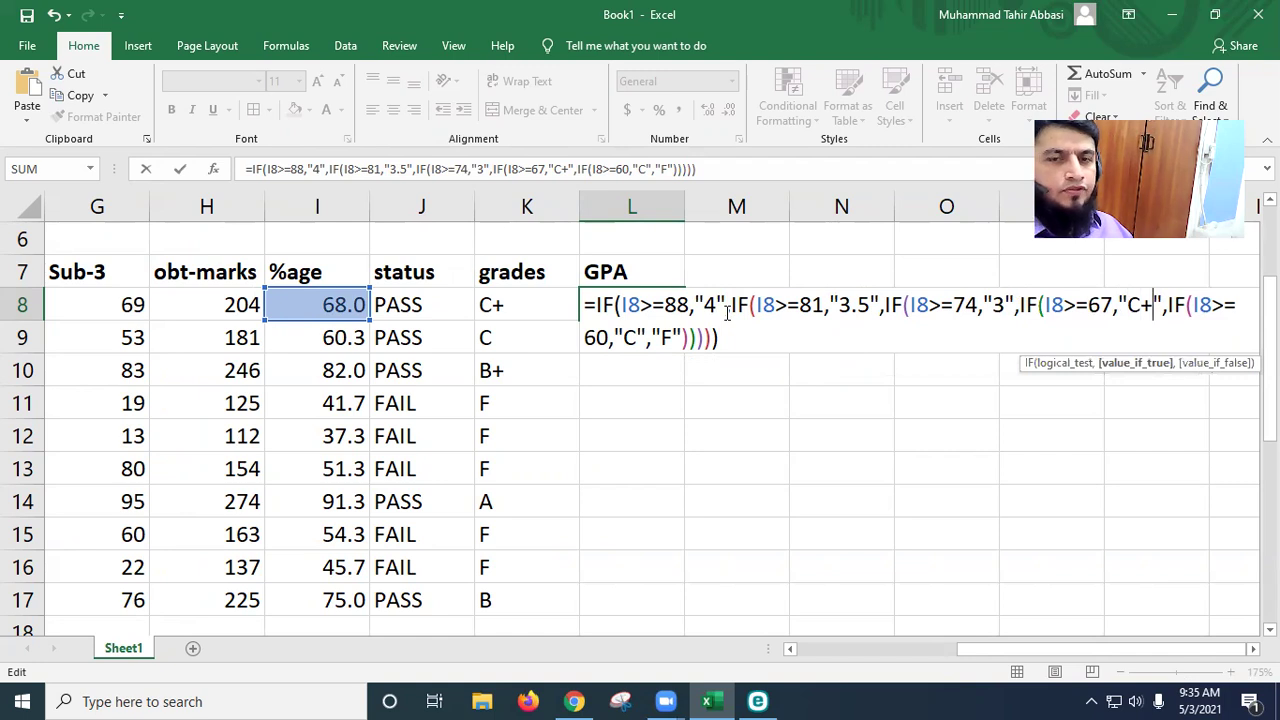
key("Delete")
key("BackSpace")
type("2.5")
Step: Replace the "C" result for I8>=60 with "2" in the GPA formula
key("Right")
key("Right")
key("Right")
key("Right")
key("Right")
key("Right")
key("Right")
key("Right")
key("Right")
key("Right")
key("Right")
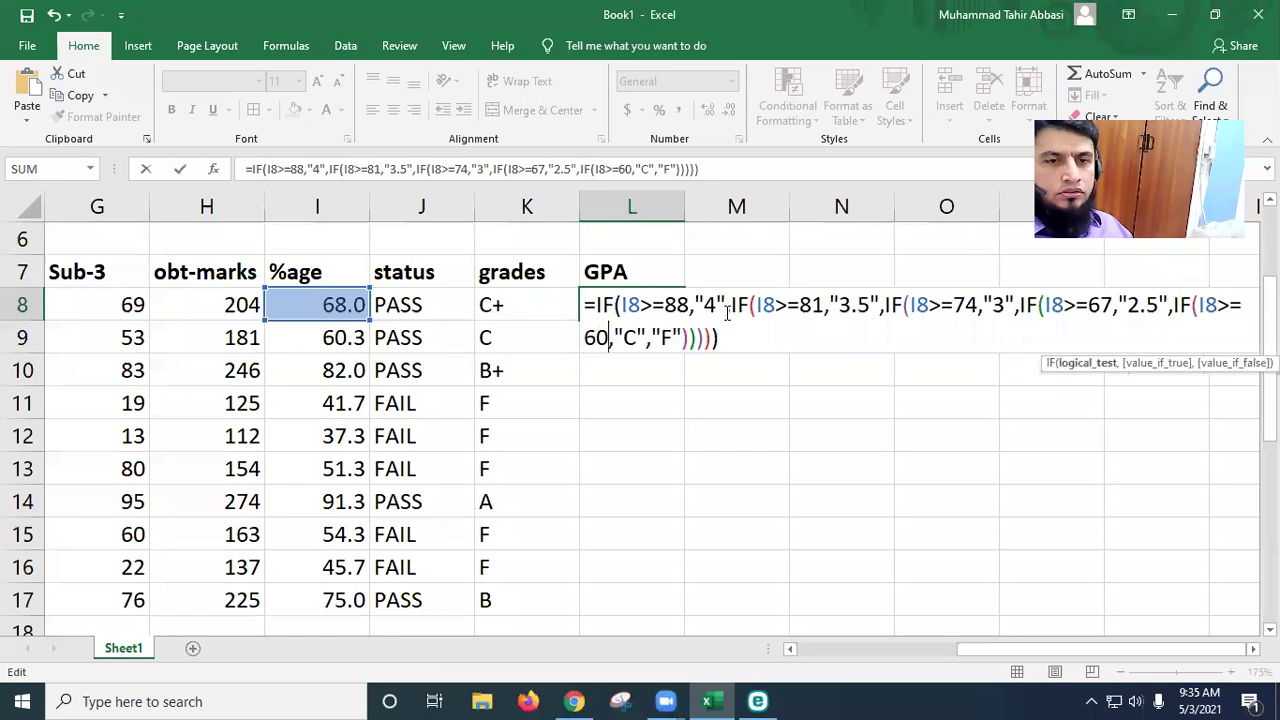
key("Right")
key("Right")
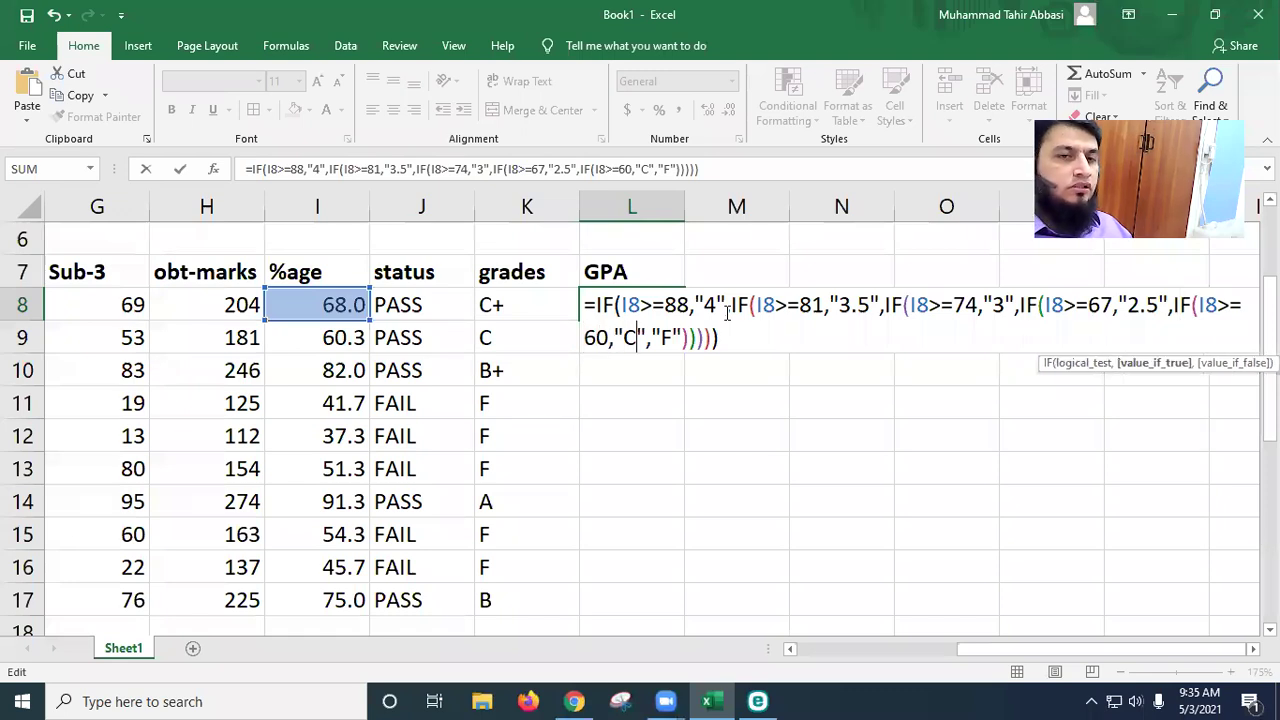
key("Delete")
type("2")
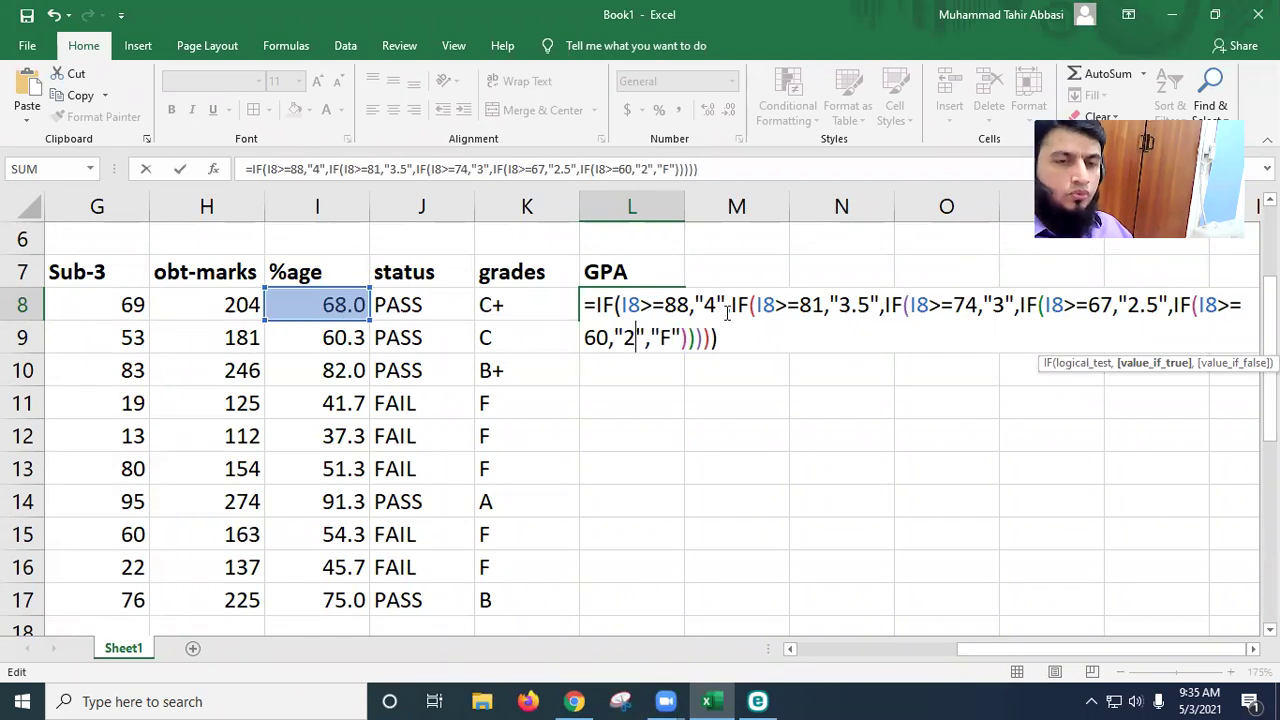
Step: Replace the final "F" result with "0" and enter the completed GPA formula in L8
key("Right")
key("Right")
key("Right")
key("Right")
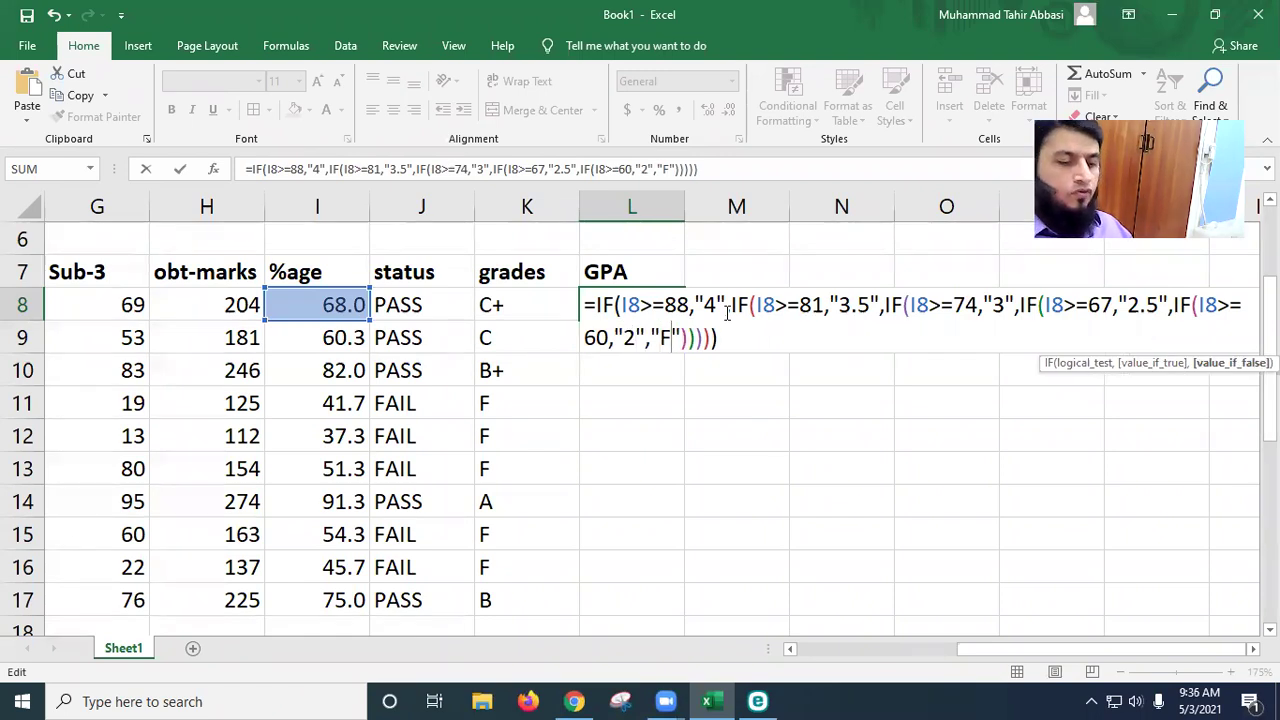
key("BackSpace")
type("0")
key("Right")
key("Right")
key("Right")
key("Right")
key("Right")
key("Right")
key("Right")
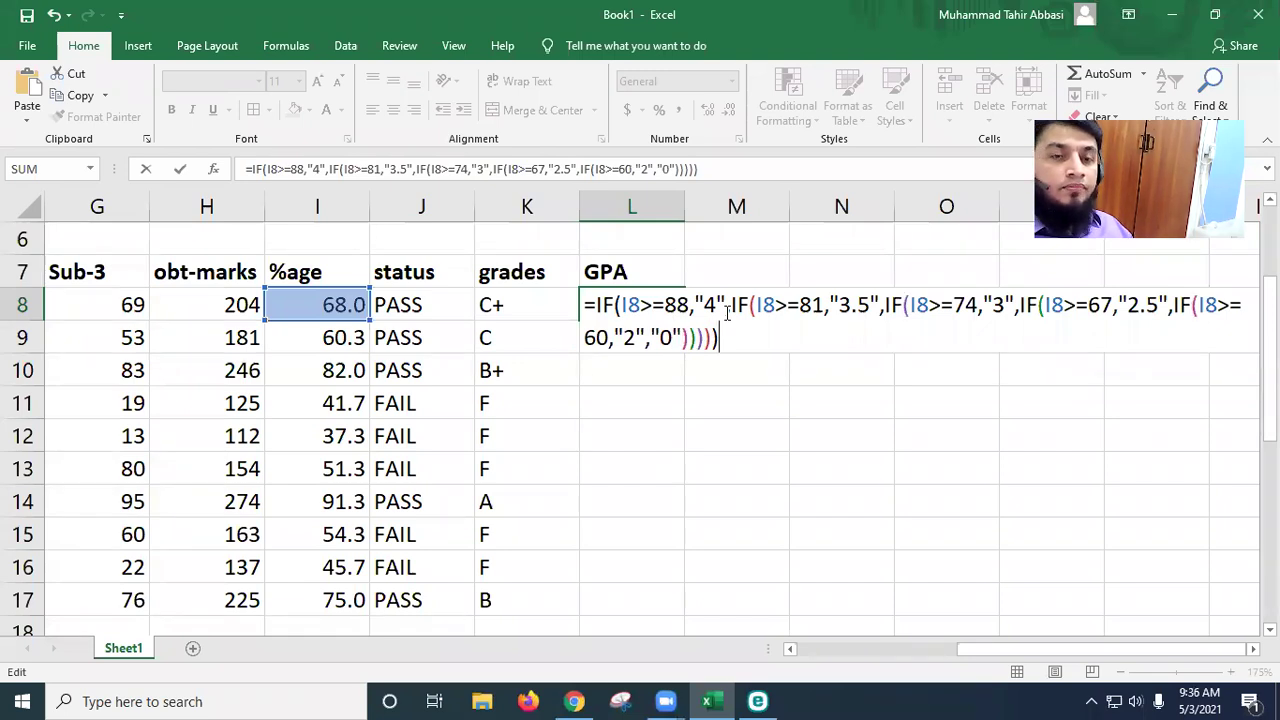
key("Return")
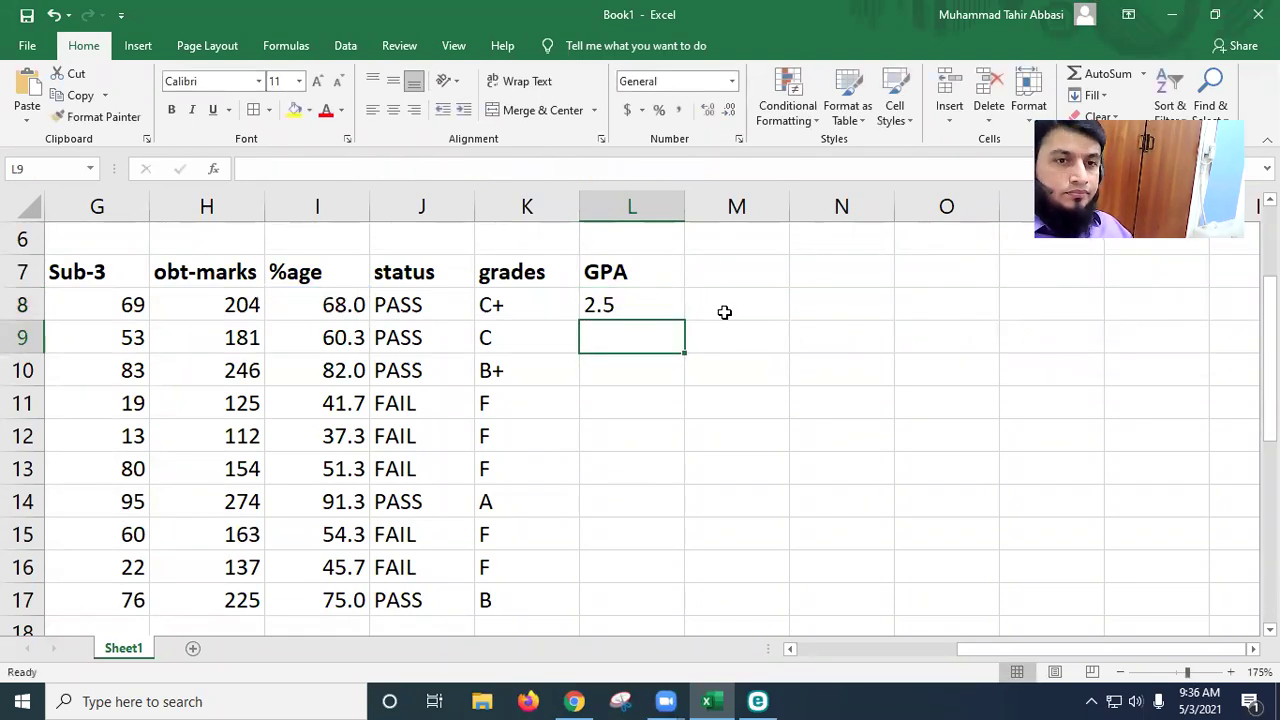
Step: Fill the GPA formula from L8 down to L17 for all students and review the GPA column
left_click(651, 311)
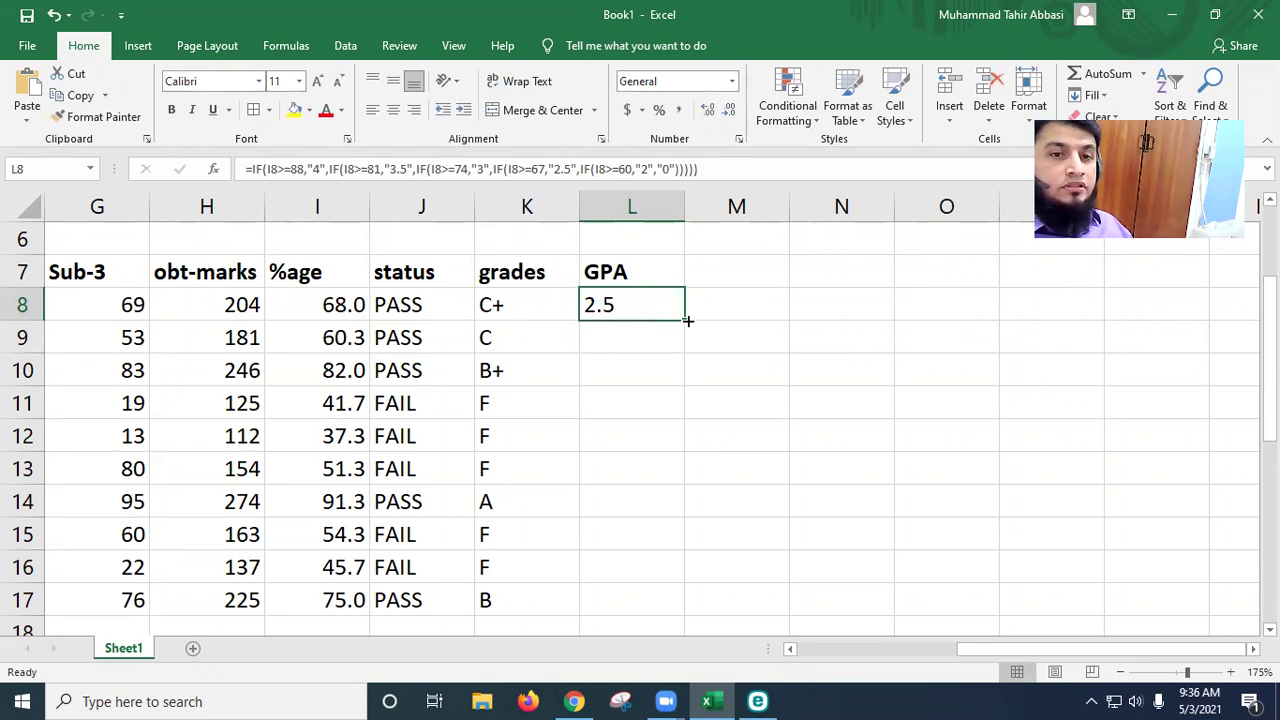
double_click(686, 321)
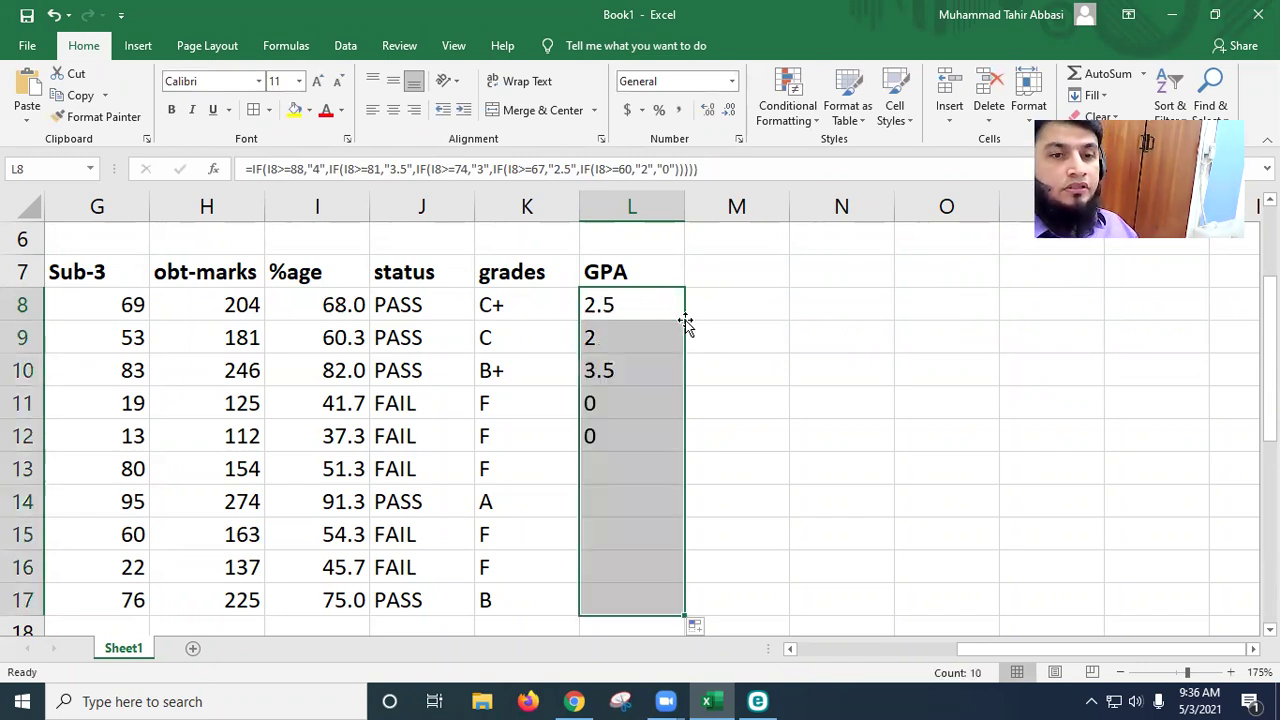
scroll(643, 440, "down", 1)
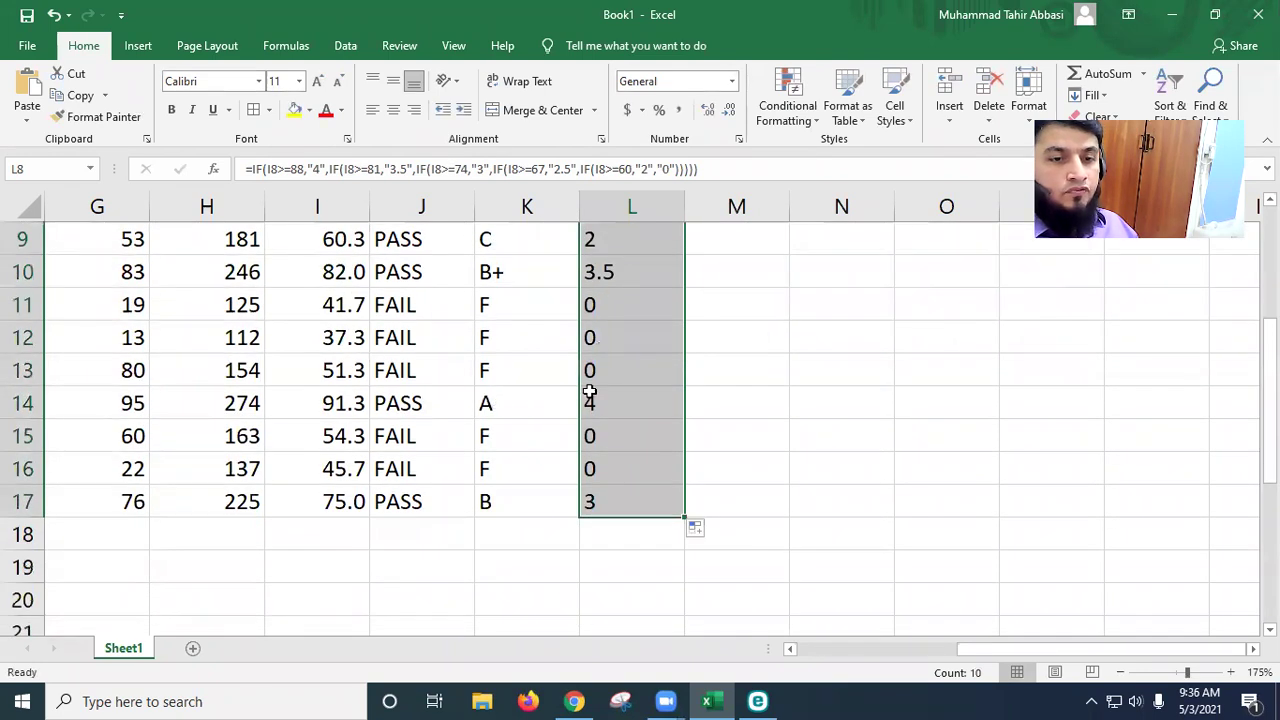
scroll(543, 382, "up", 3)
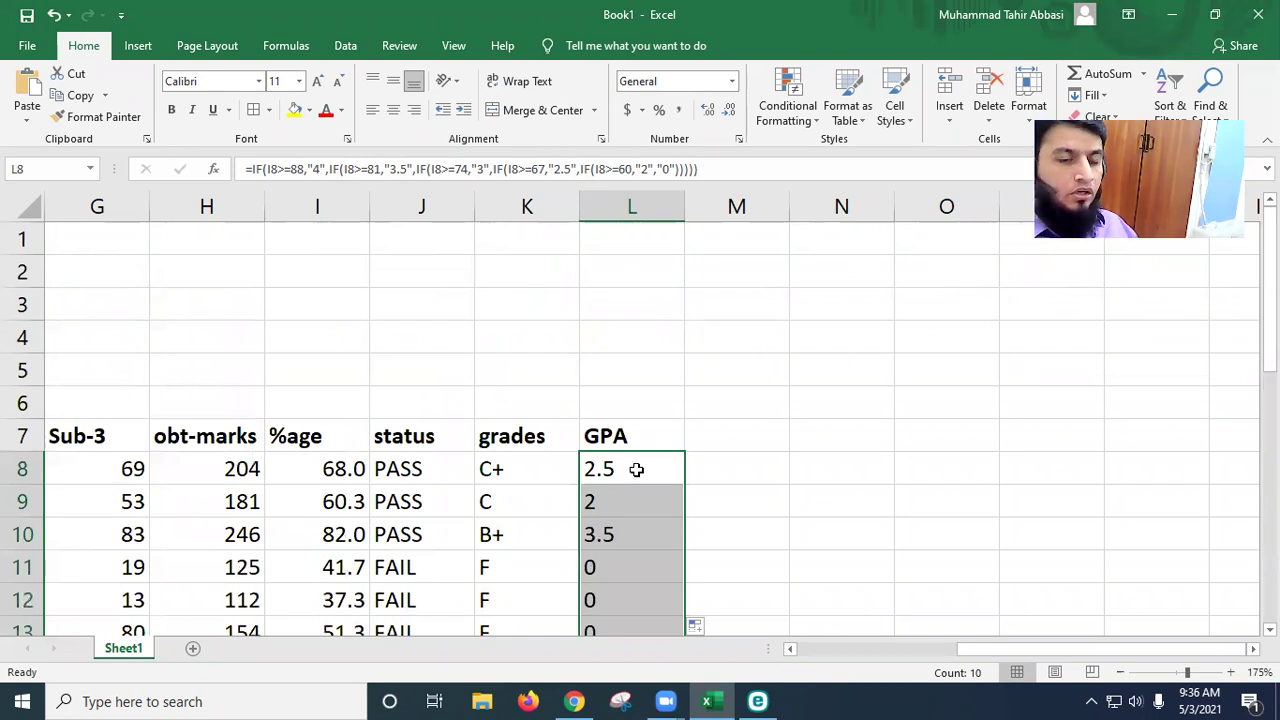
scroll(634, 469, "down", 3)
scroll(634, 475, "up", 1)
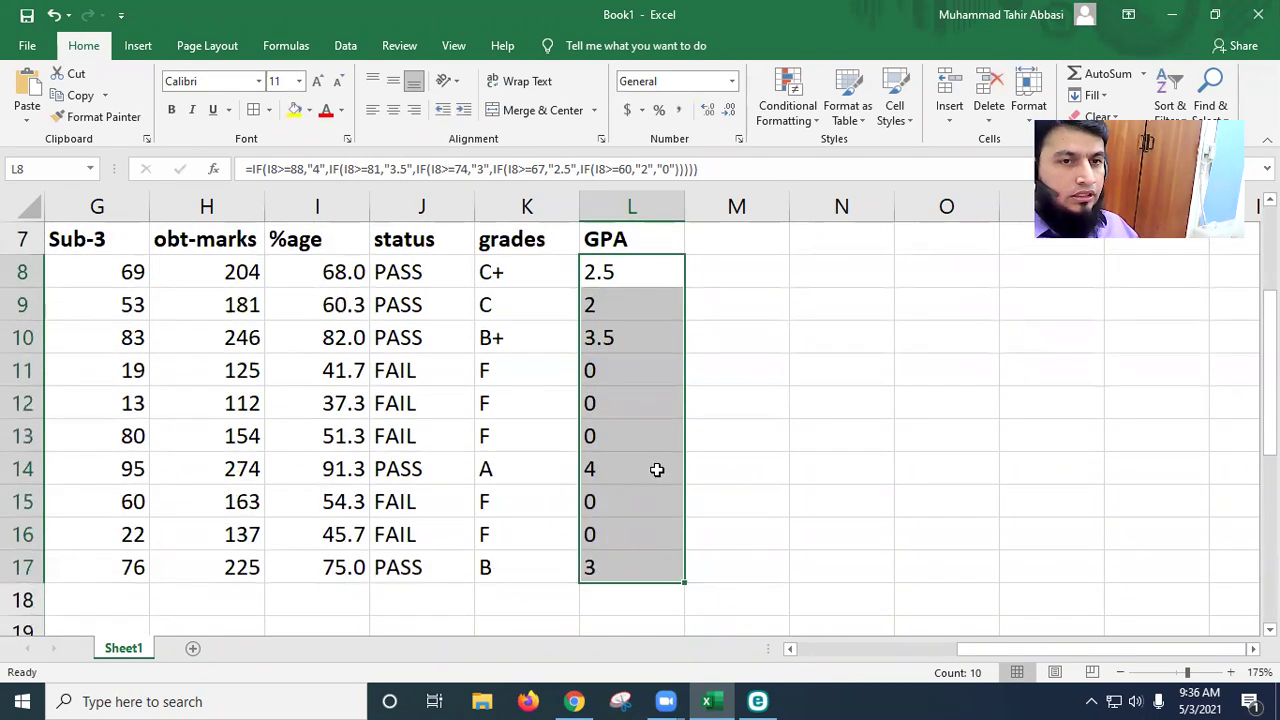
scroll(653, 471, "down", 2, "ctrl")
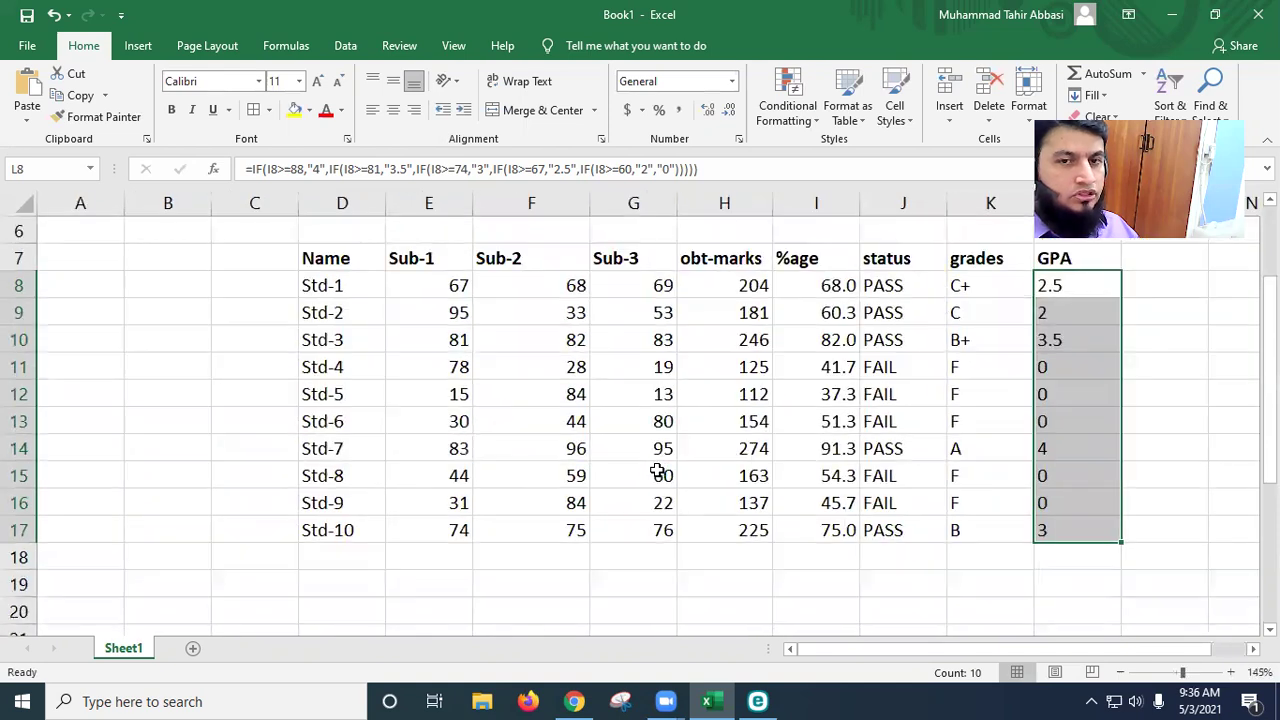
scroll(850, 430, "down", 1, "ctrl")
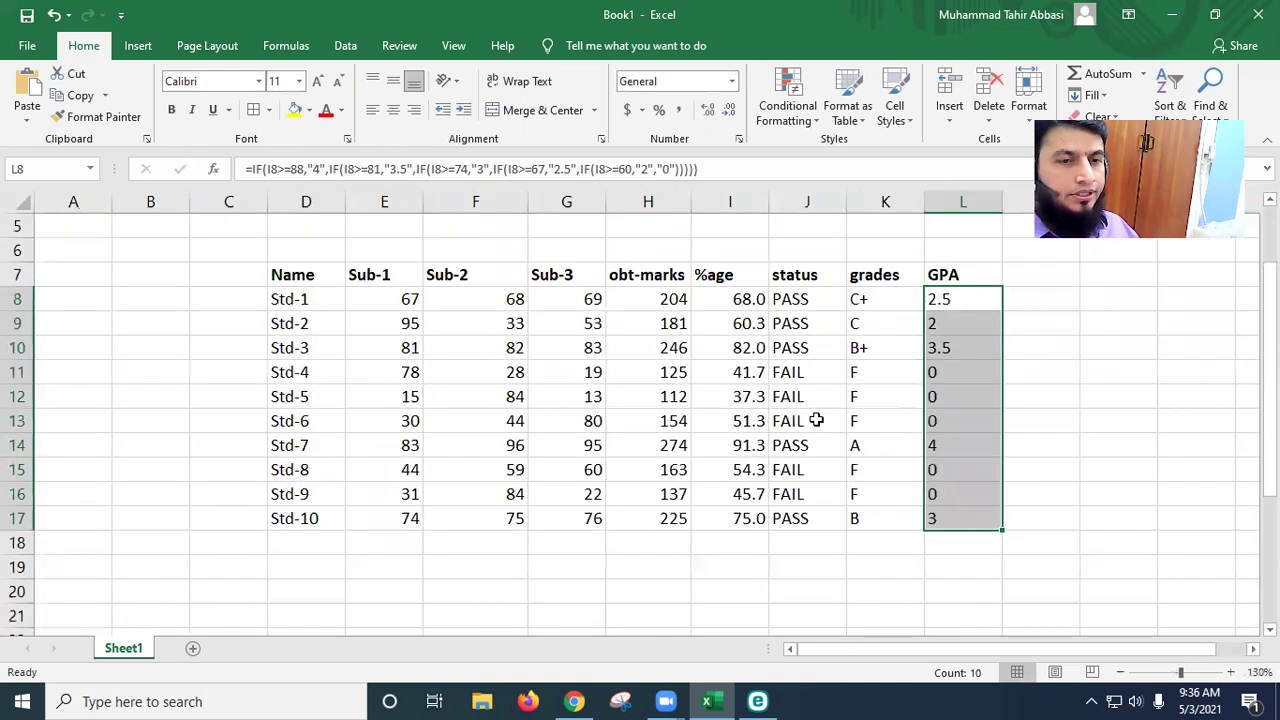
Step: Review the three subjects' marks together with the obtained marks and percentage columns for all students
left_click(697, 430)
scroll(697, 437, "up", 1)
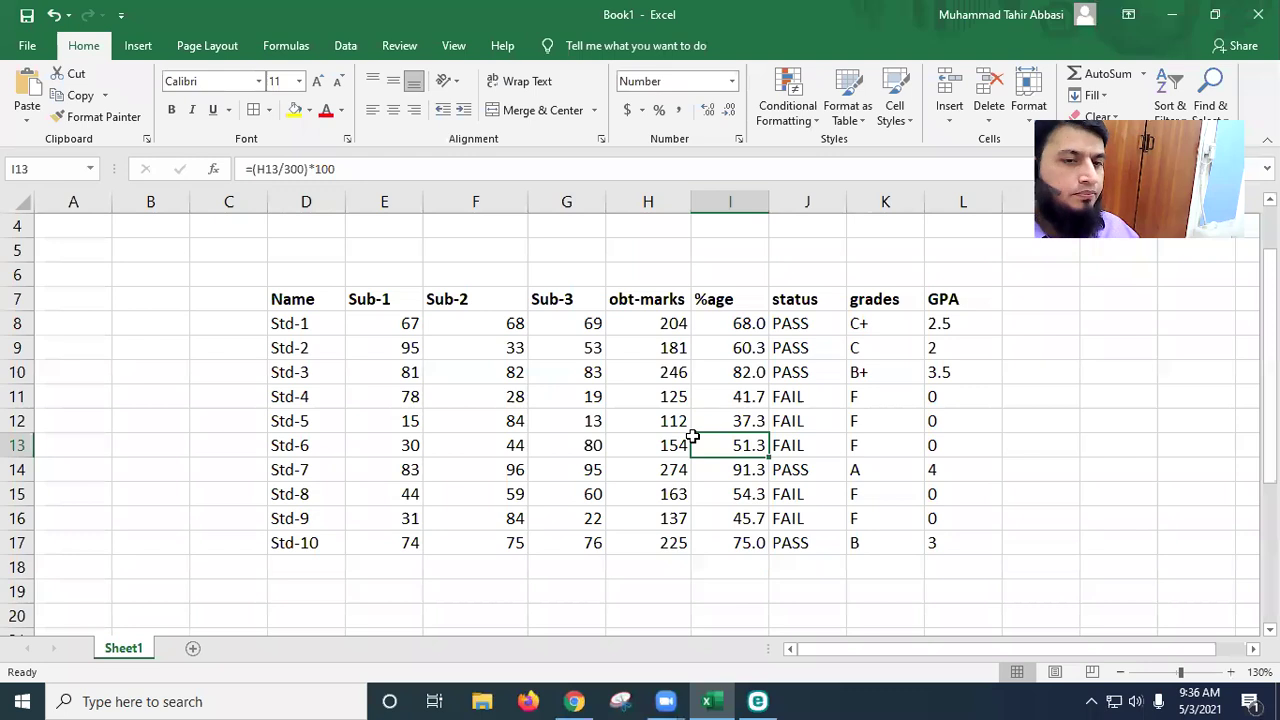
scroll(617, 452, "down", 2)
scroll(612, 457, "up", 1)
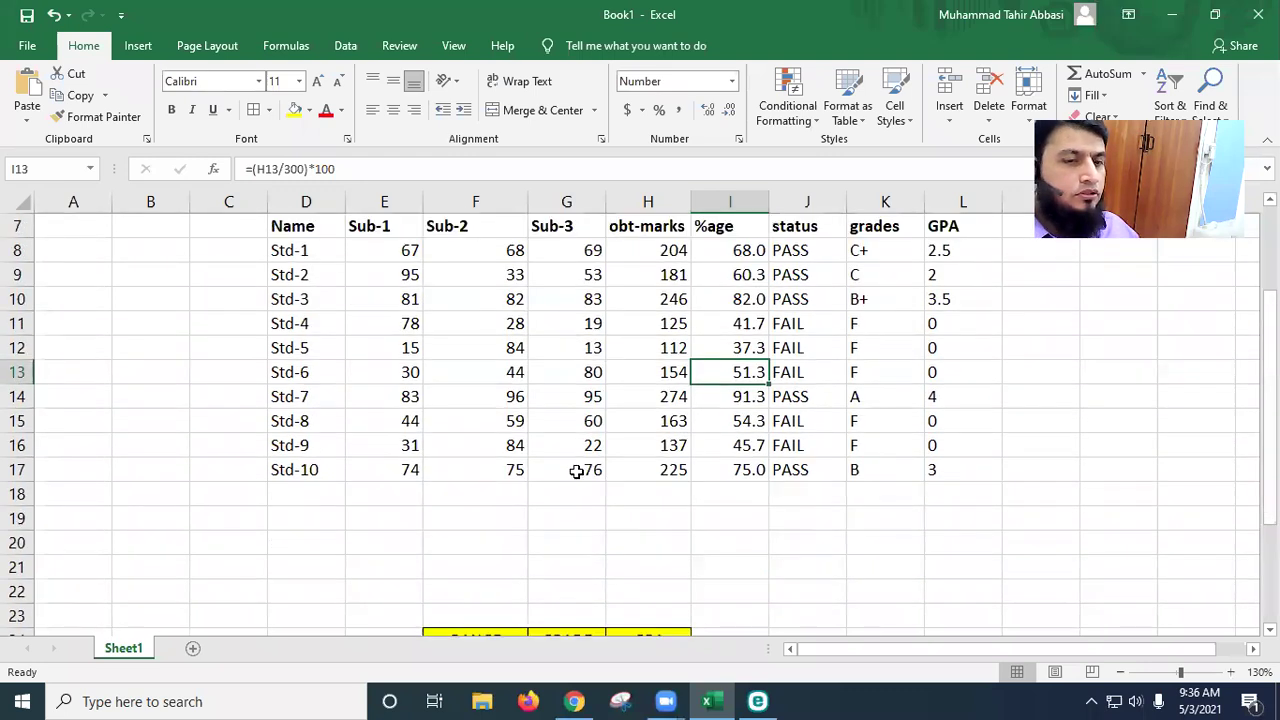
scroll(576, 472, "up", 1)
left_click_drag(389, 320, 391, 540)
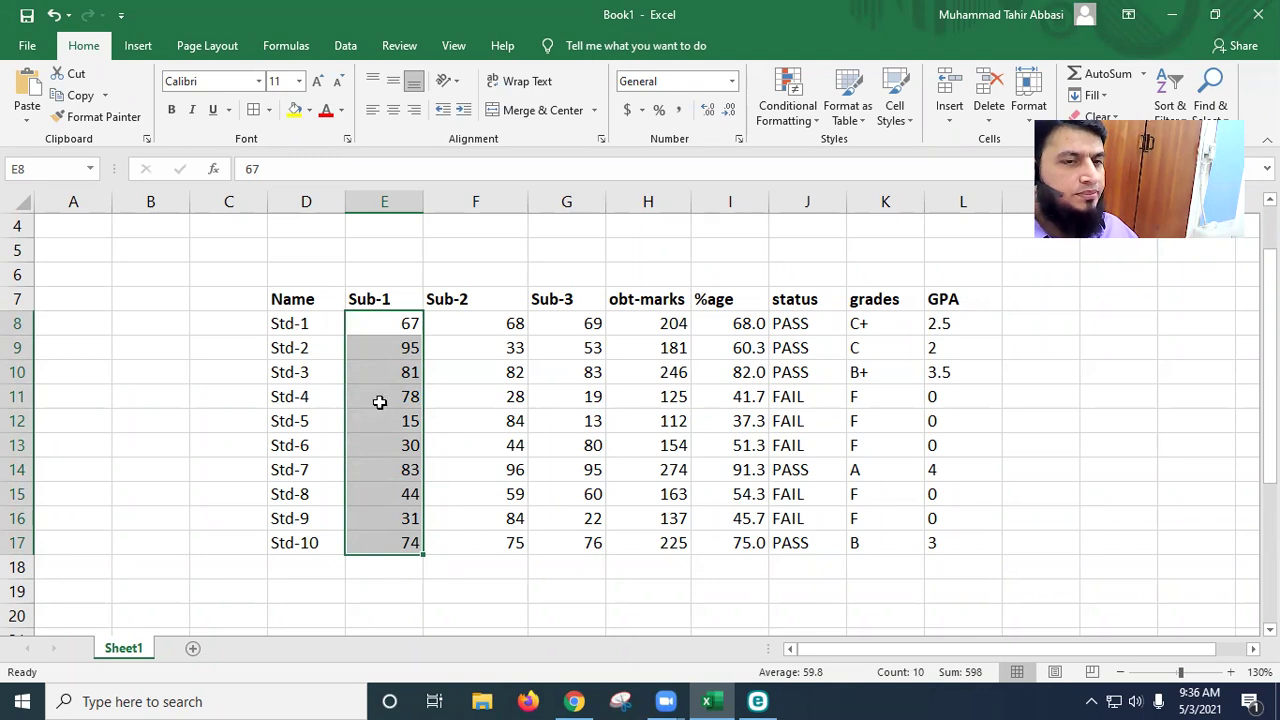
left_click(377, 322)
left_click_drag(380, 347, 374, 549)
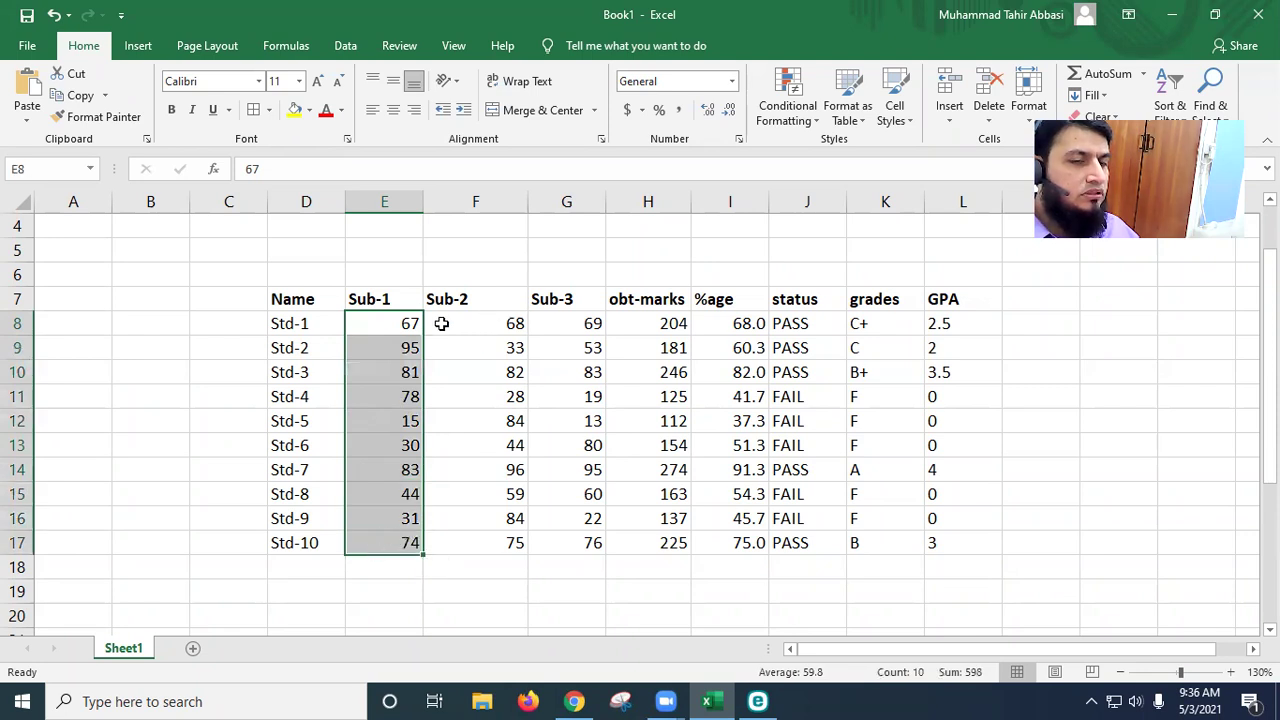
left_click_drag(469, 321, 484, 542)
left_click_drag(577, 323, 580, 543)
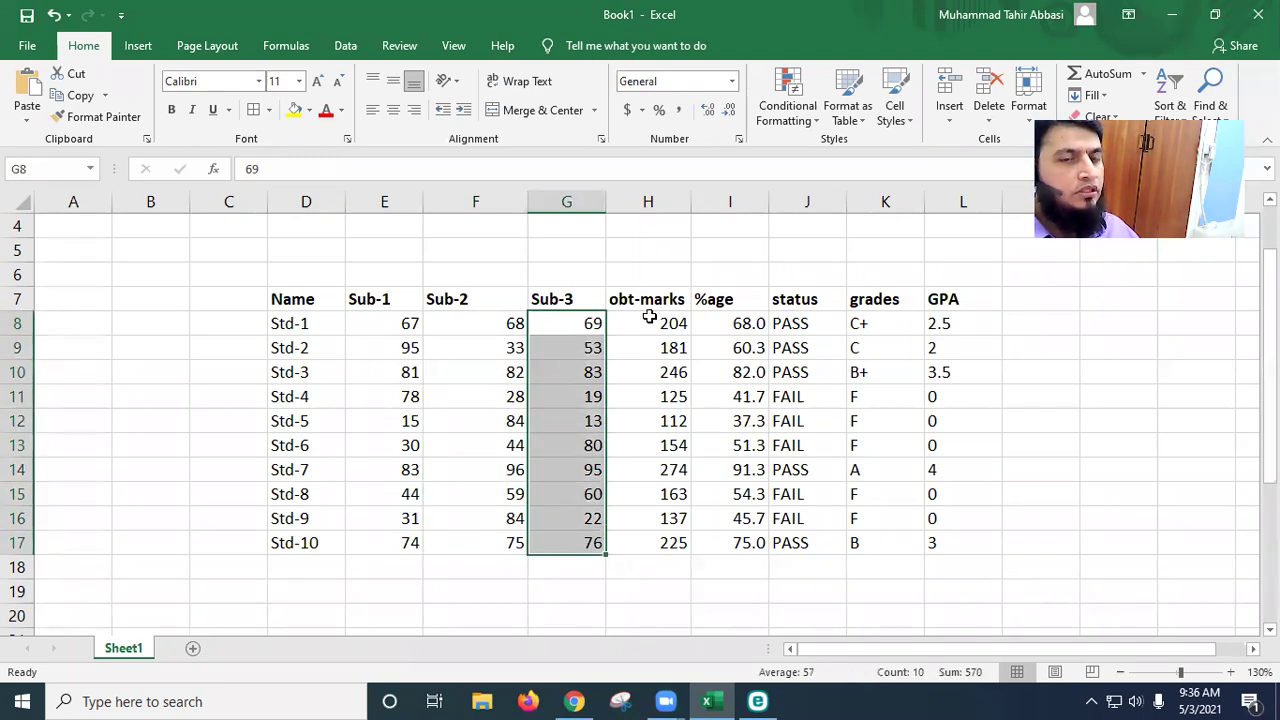
left_click(649, 317)
left_click_drag(649, 318, 629, 538)
left_click(729, 321)
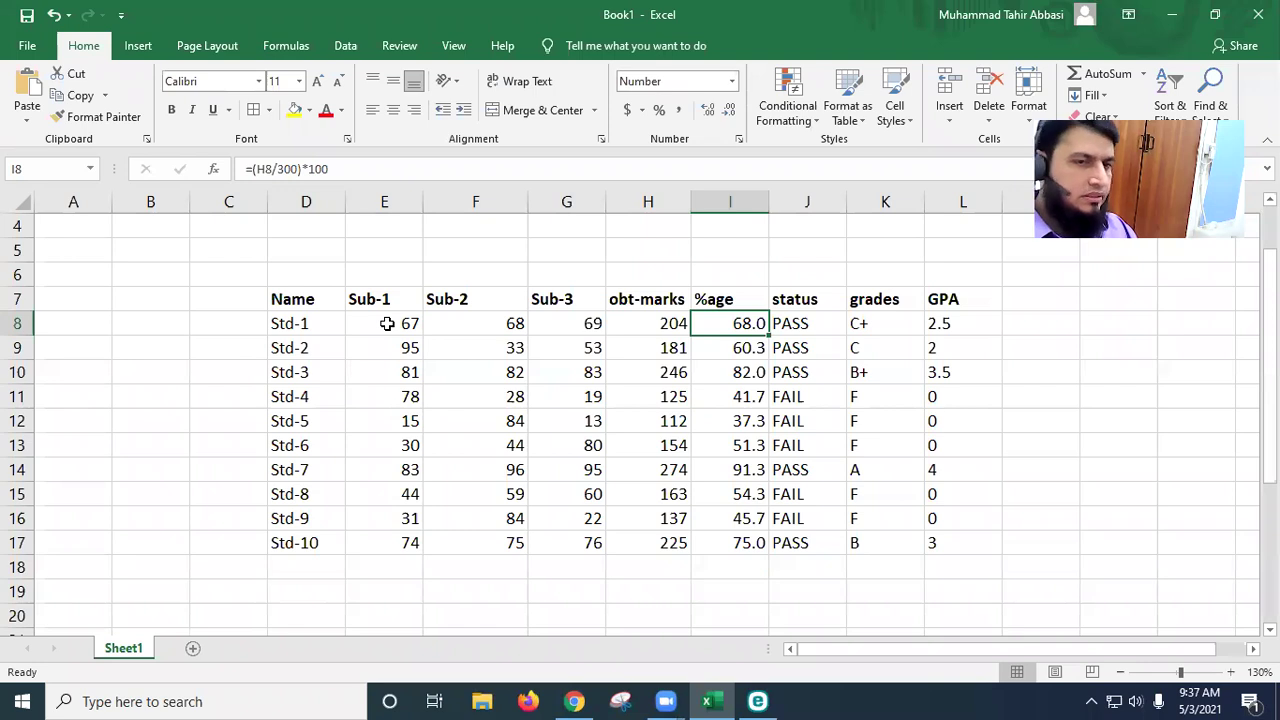
Step: Add a Top 10 Items conditional format to the Sub-1 marks in E8:E17, ranking the top 1 with Green Fill with Dark Green Text
left_click_drag(387, 323, 361, 541)
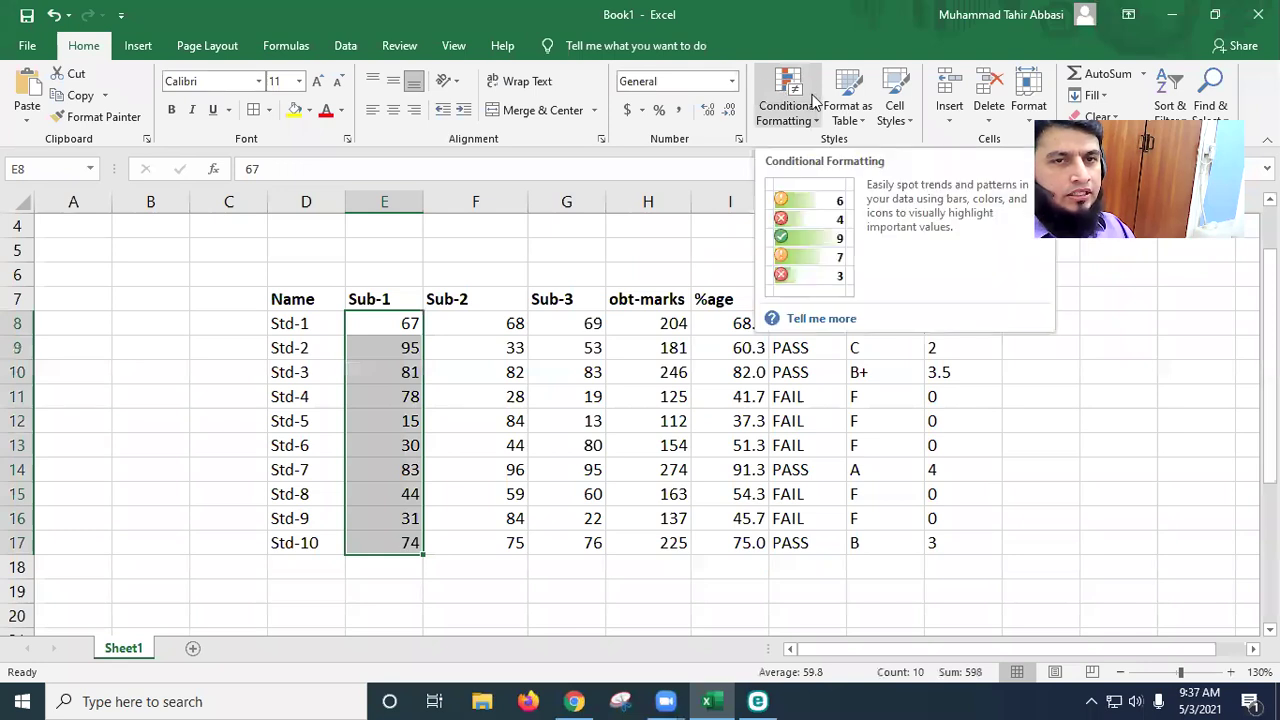
left_click(816, 127)
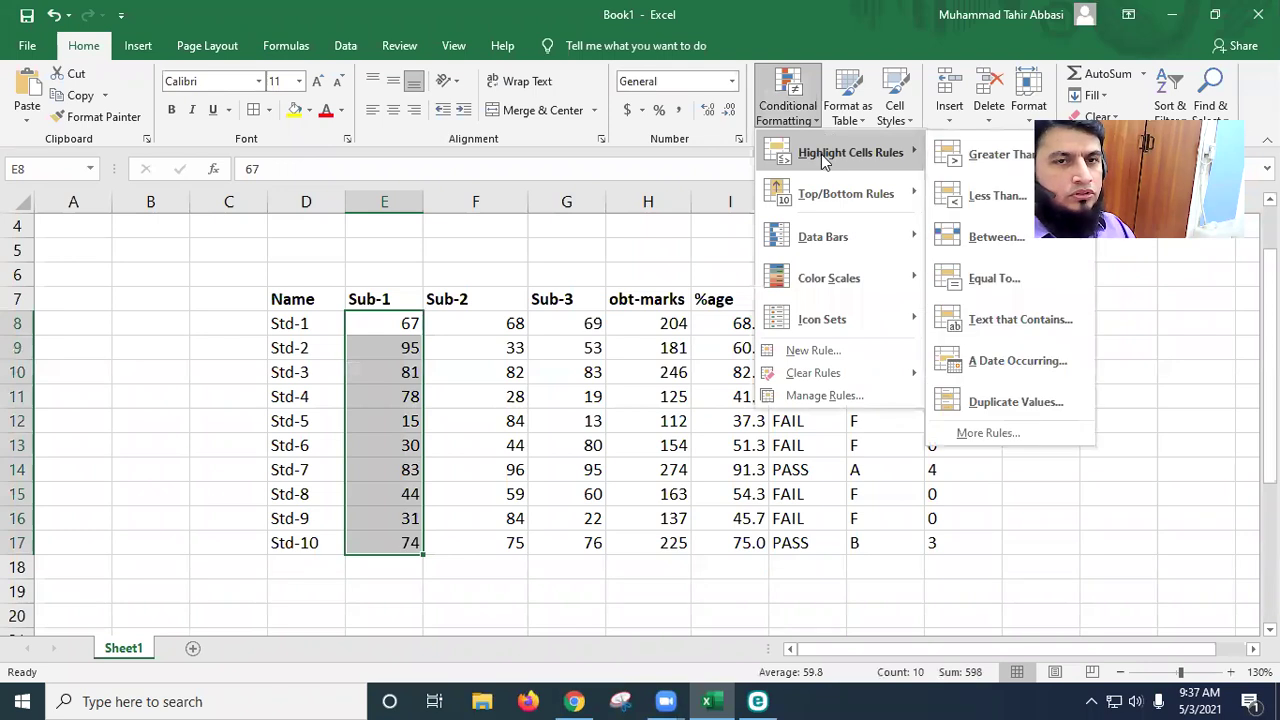
mouse_move(841, 199)
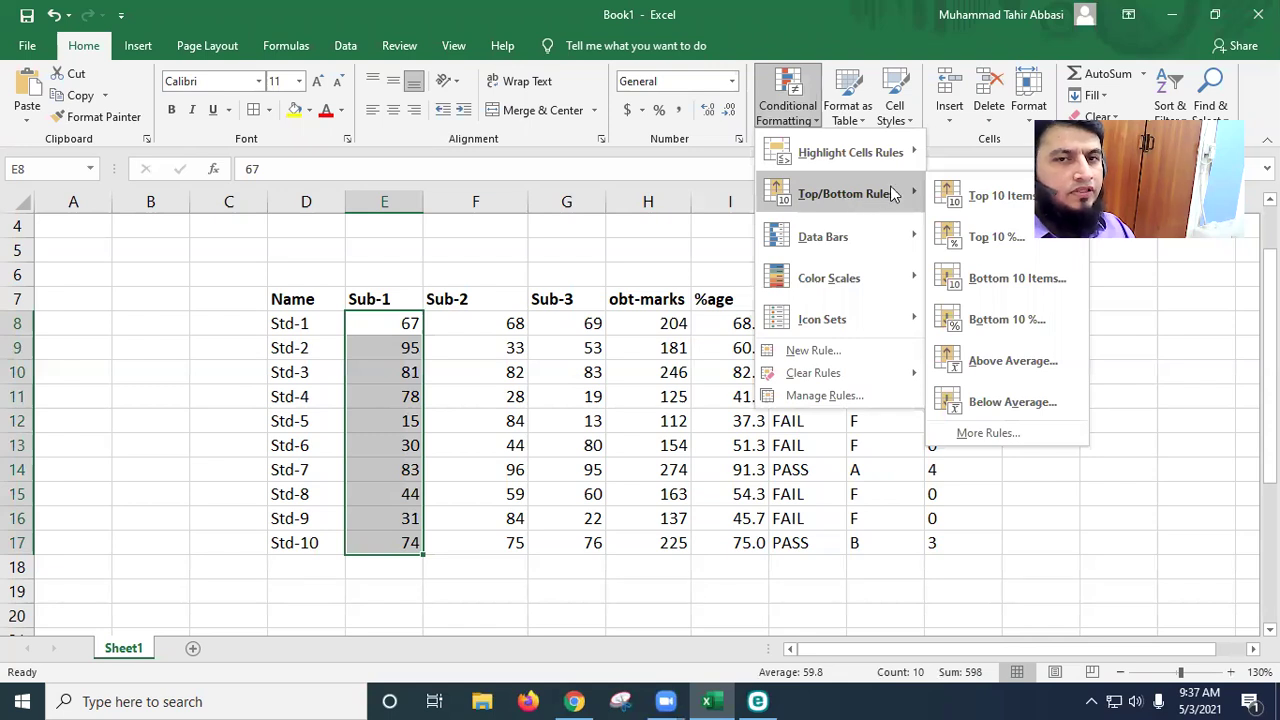
left_click(1000, 196)
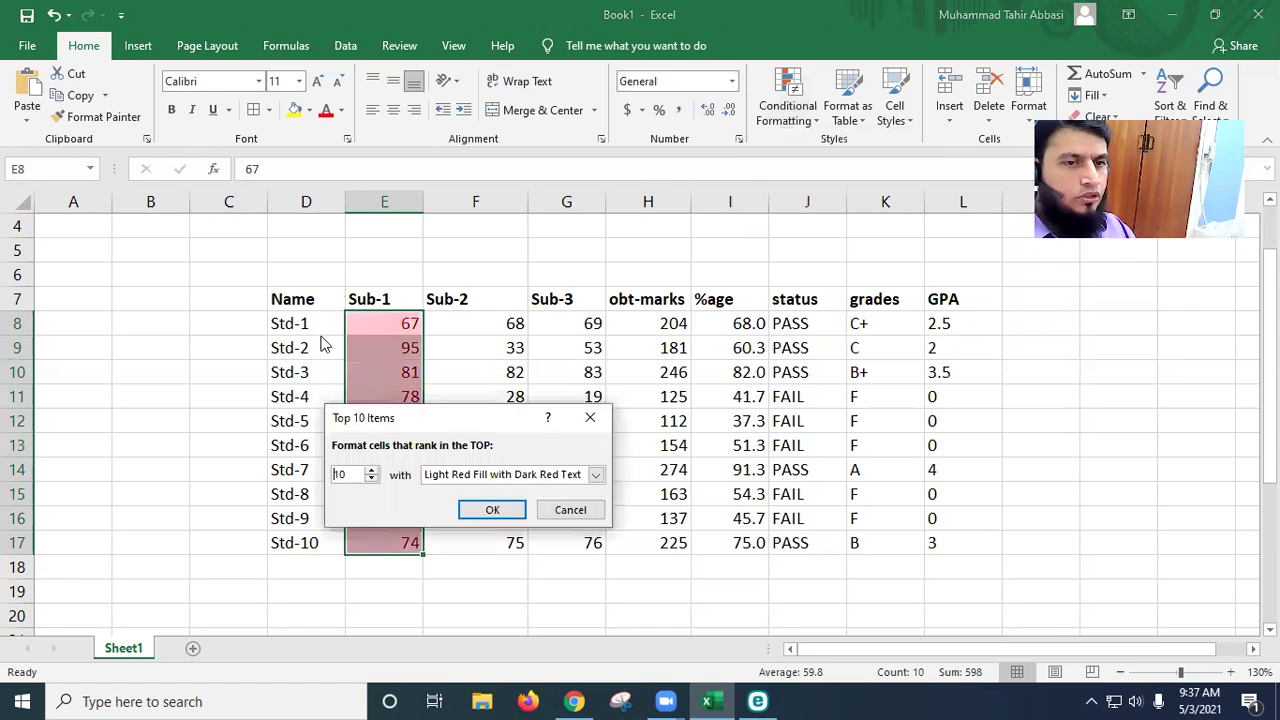
left_click_drag(354, 472, 331, 474)
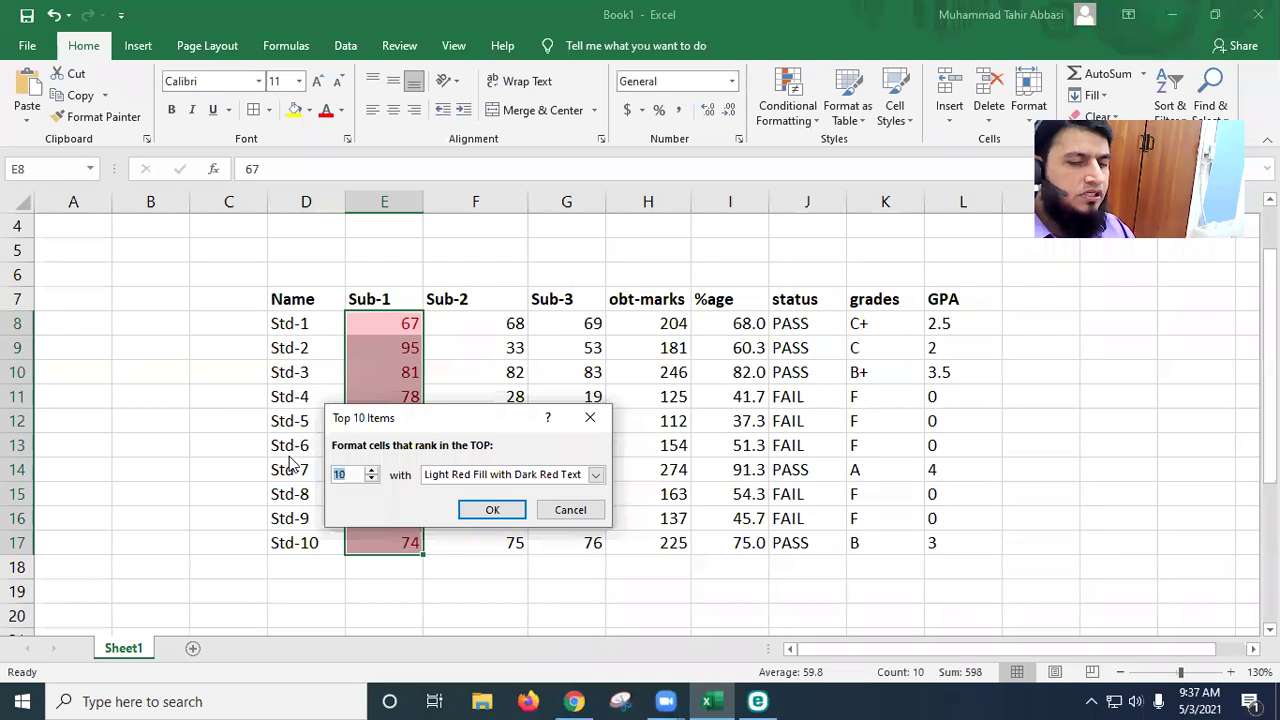
type("1")
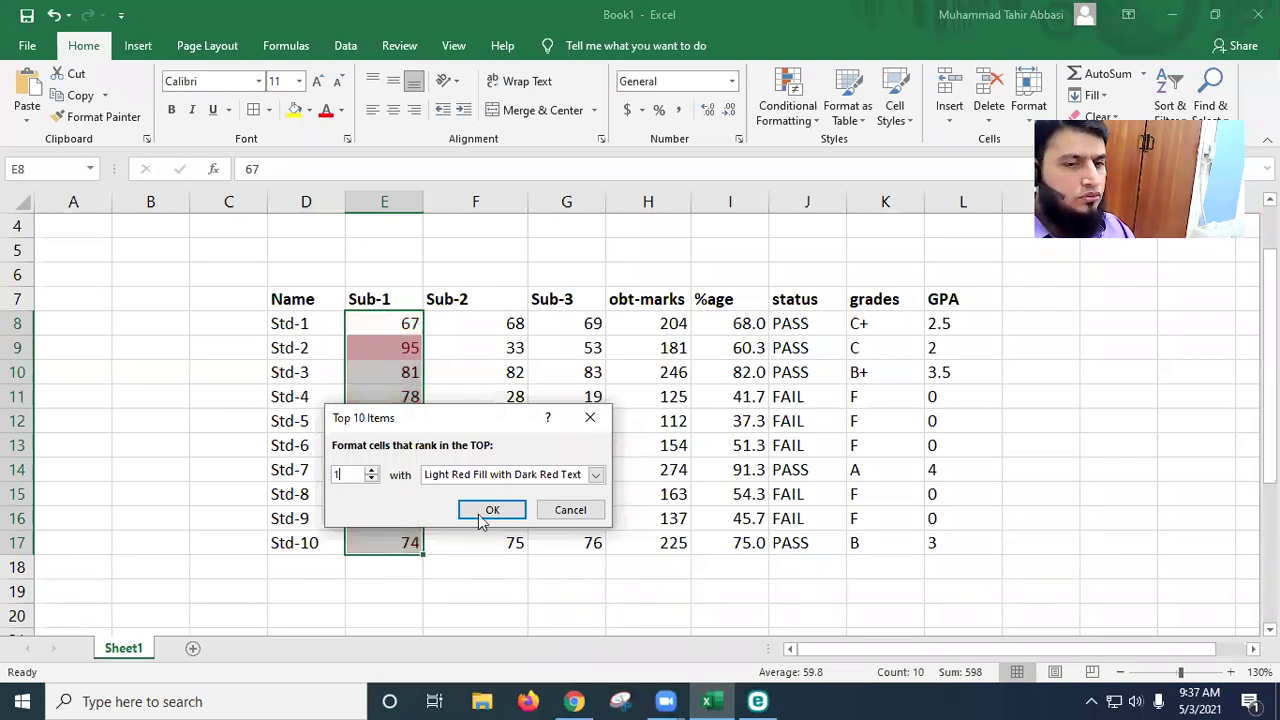
left_click(595, 475)
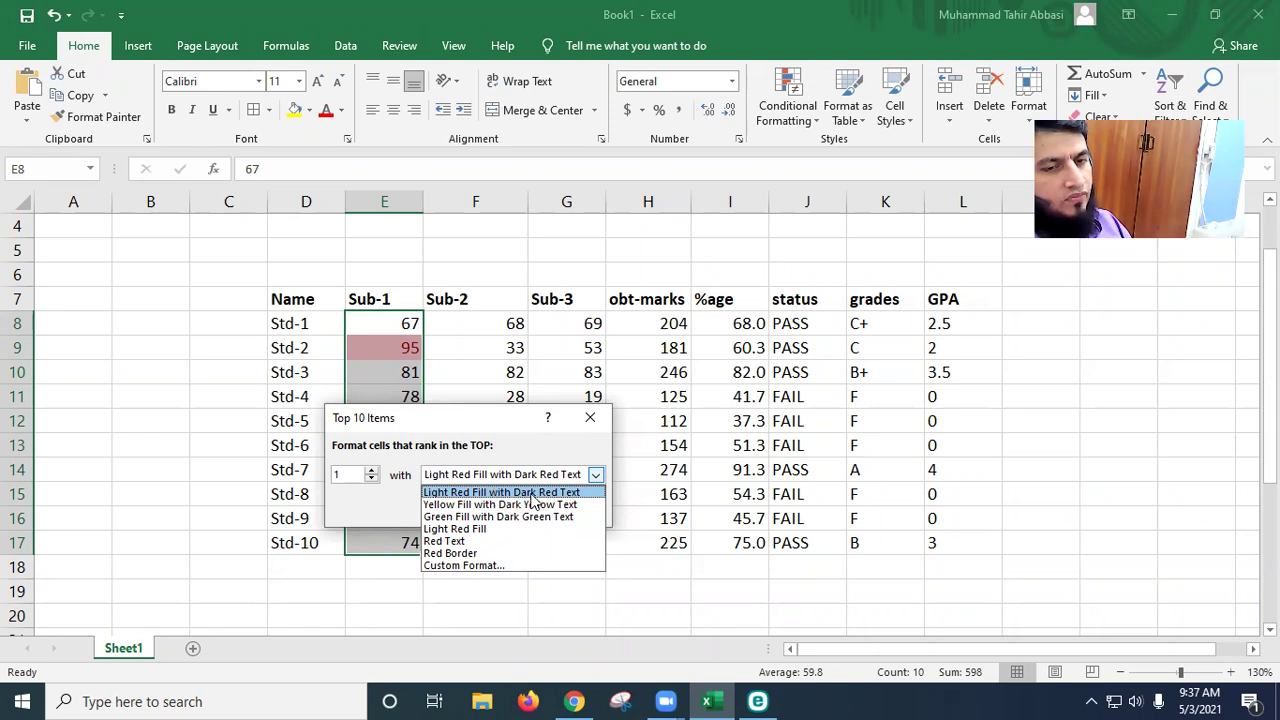
left_click(465, 518)
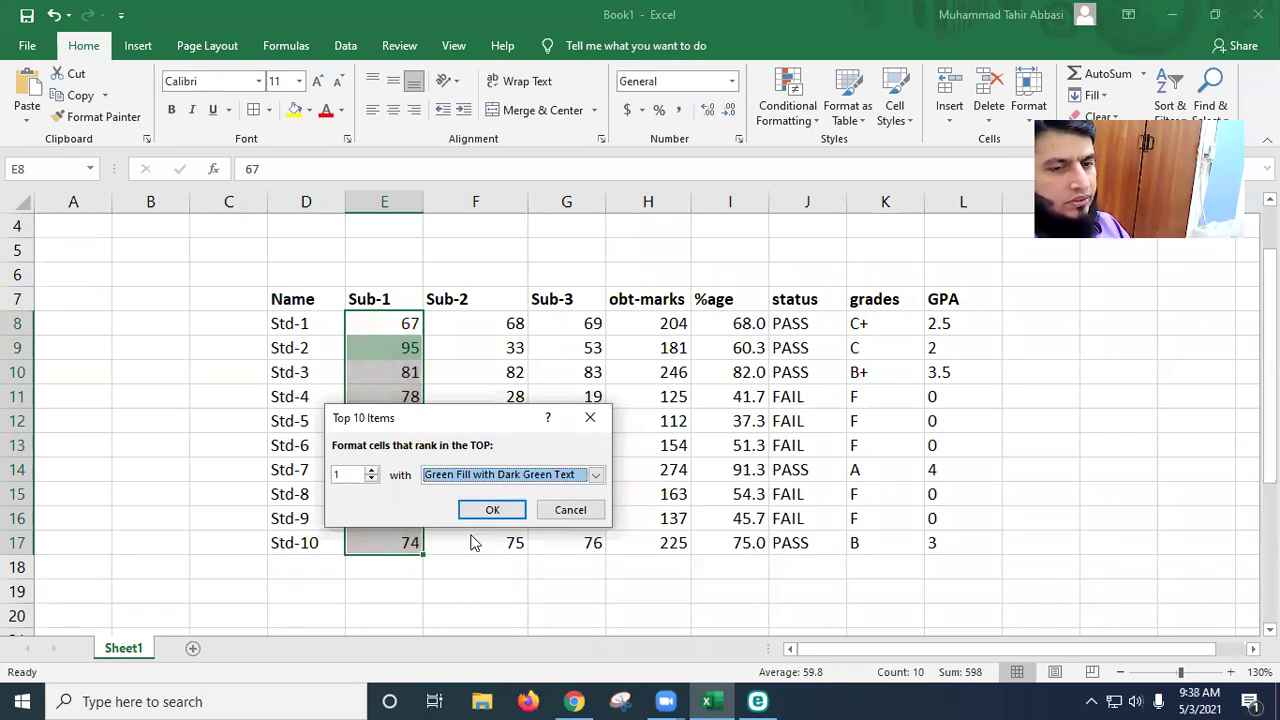
left_click(492, 510)
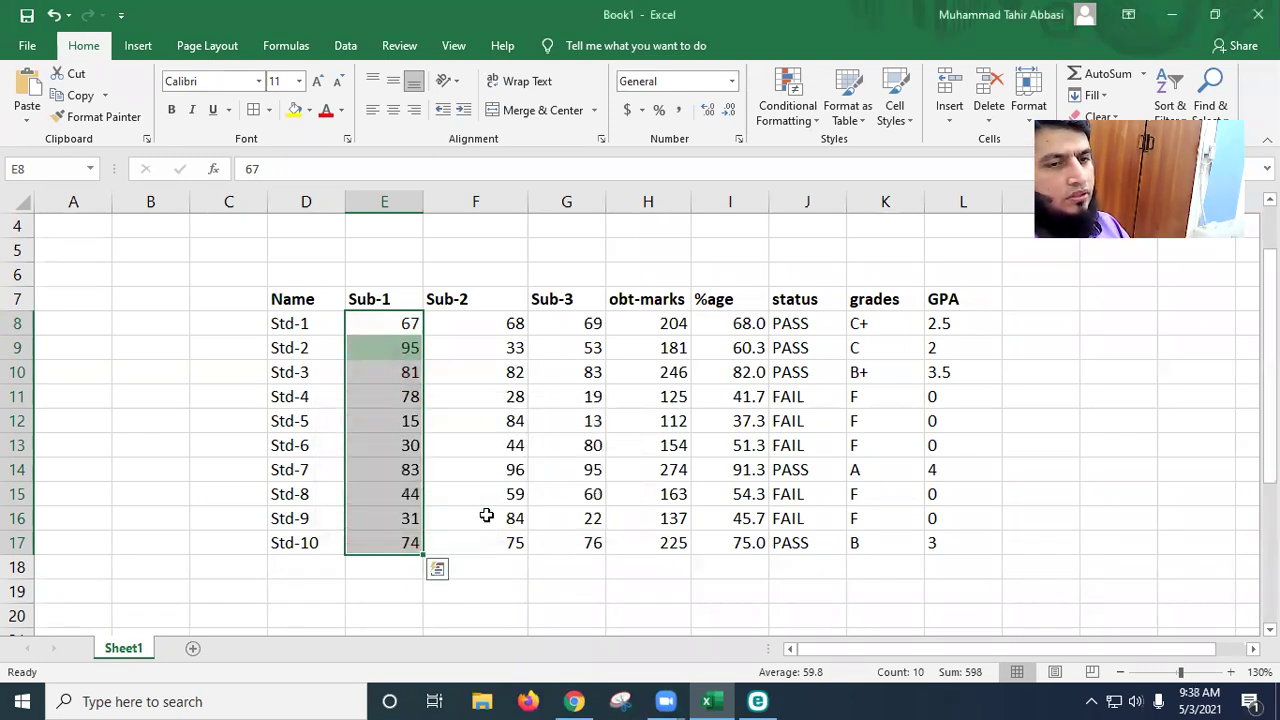
left_click(397, 375)
left_click(396, 352)
left_click_drag(366, 318, 389, 543)
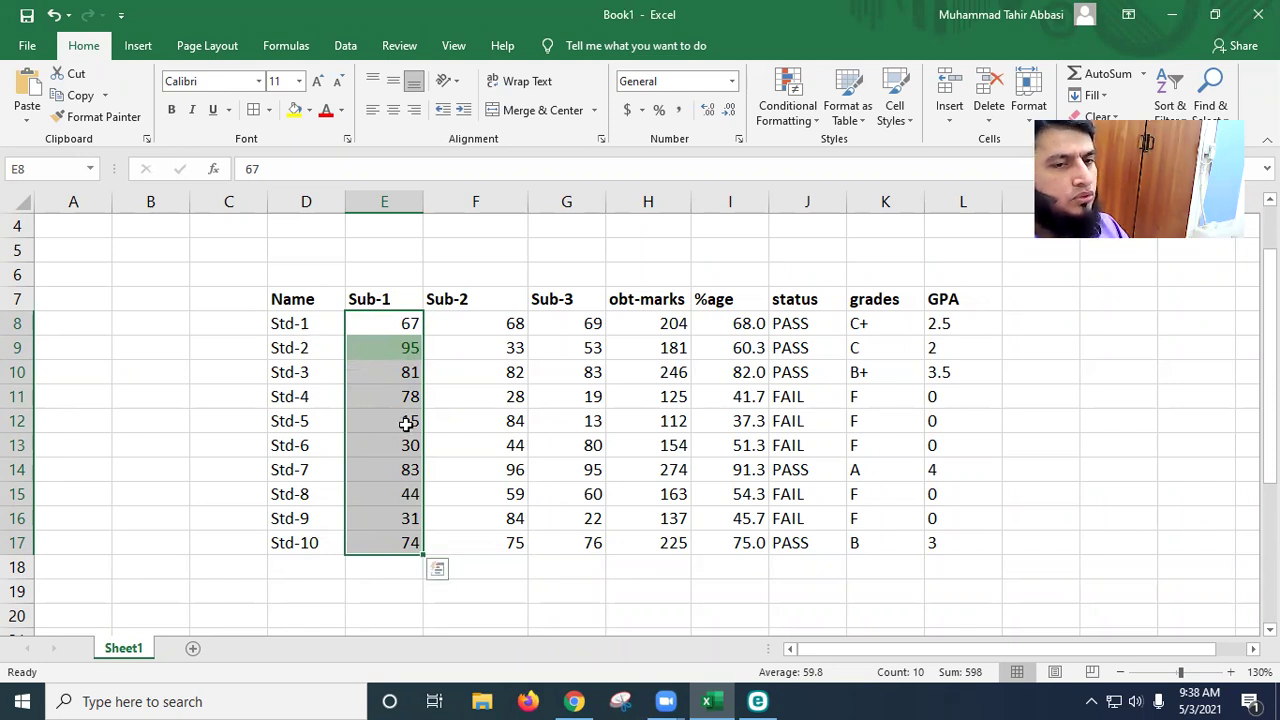
left_click(397, 401)
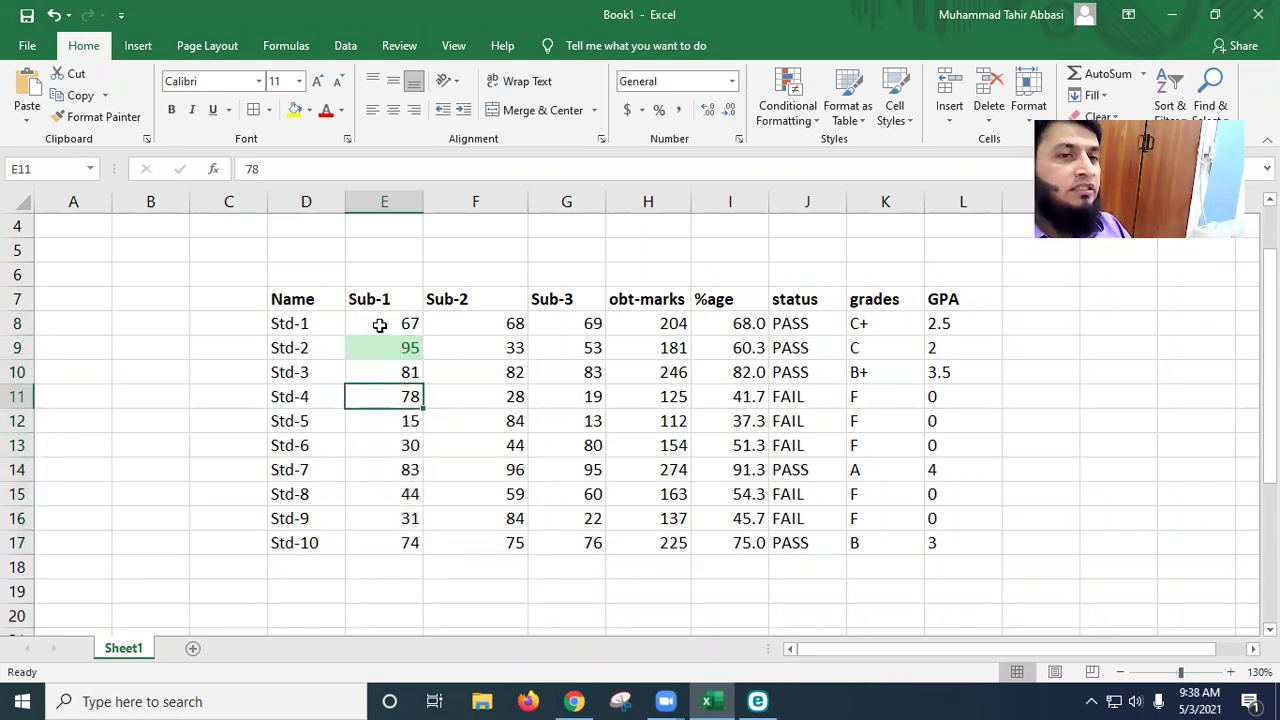
left_click_drag(381, 318, 380, 536)
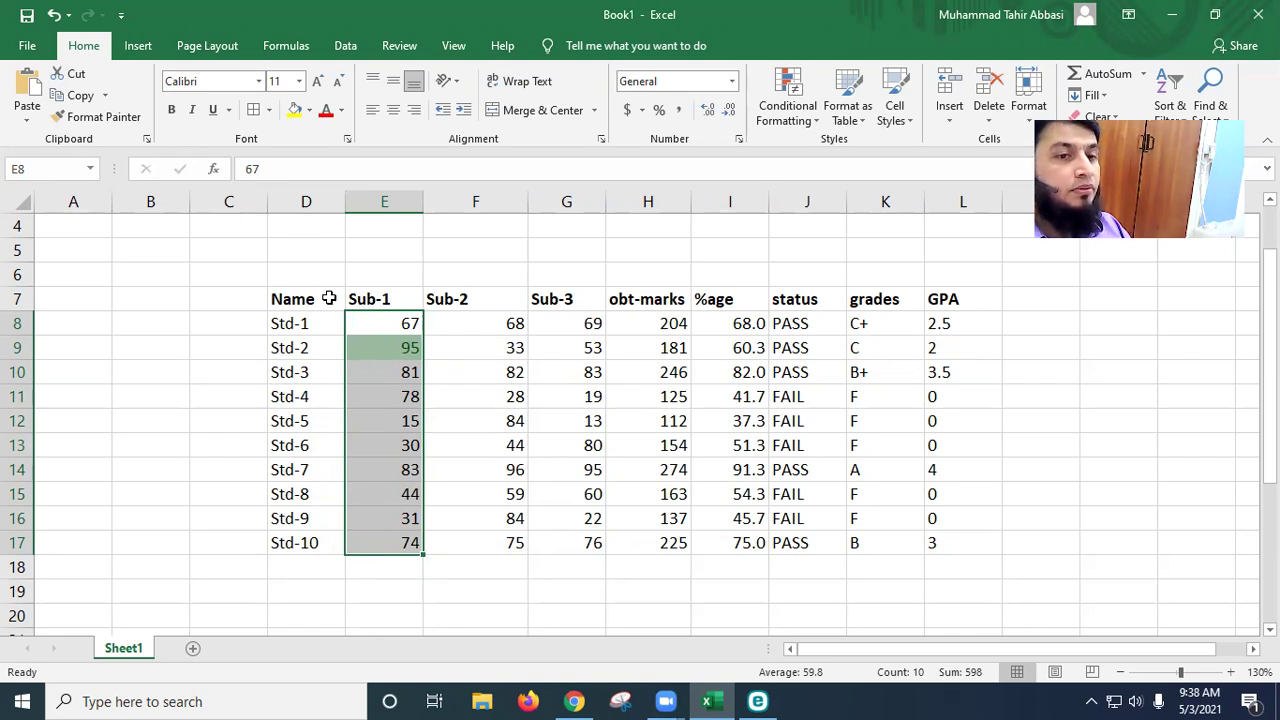
left_click(384, 330)
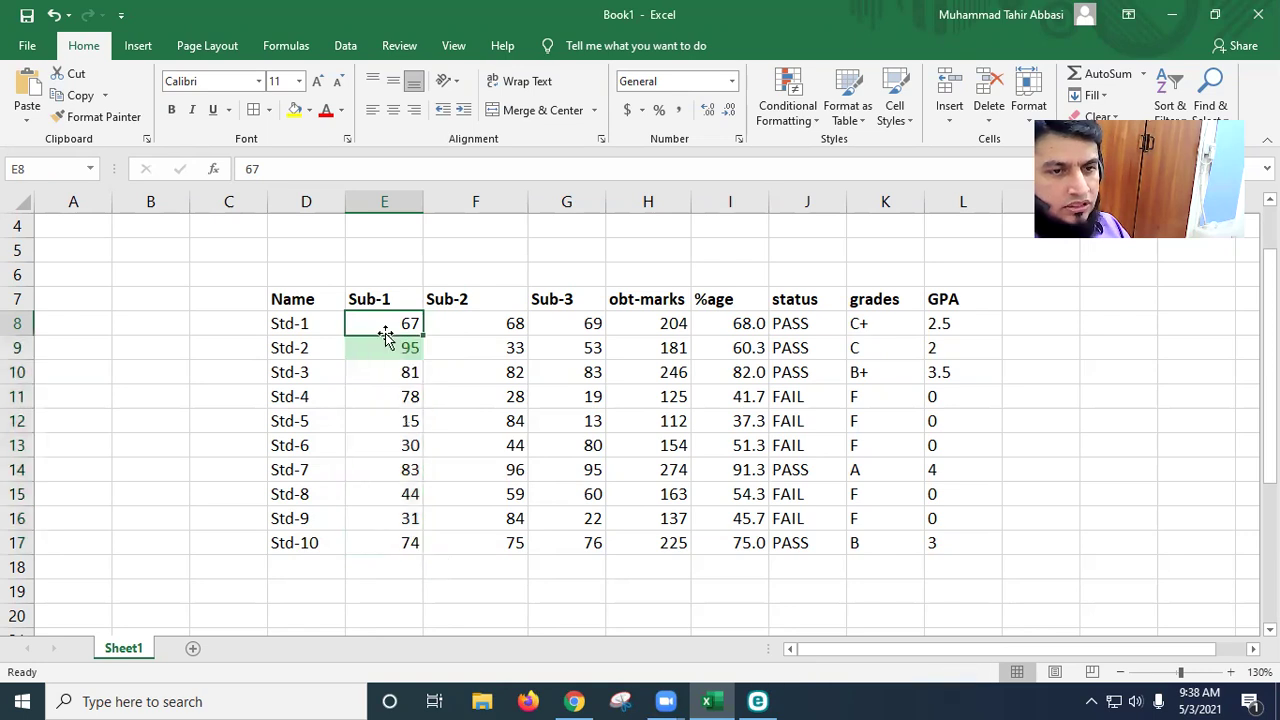
Step: Add a Bottom 10 Items conditional format to E8:E17, ranking the bottom 1 with Light Red Fill with Dark Red Text
left_click_drag(376, 325, 400, 540)
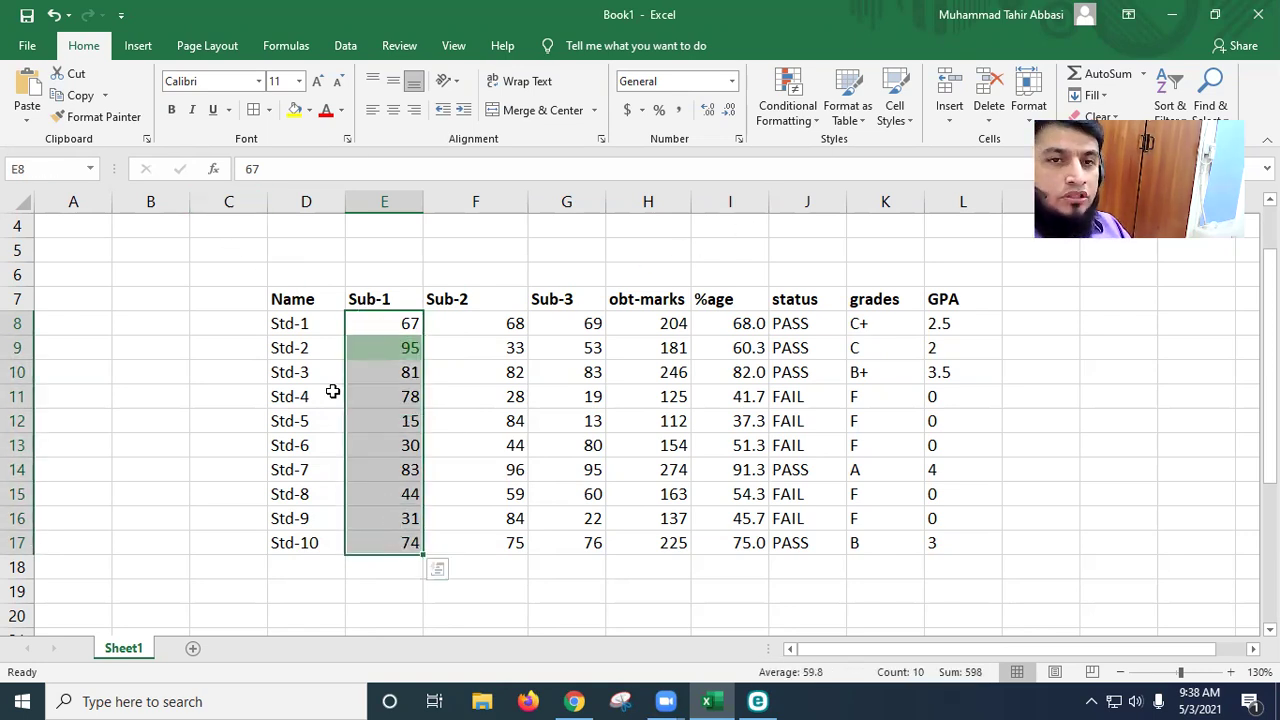
left_click(817, 122)
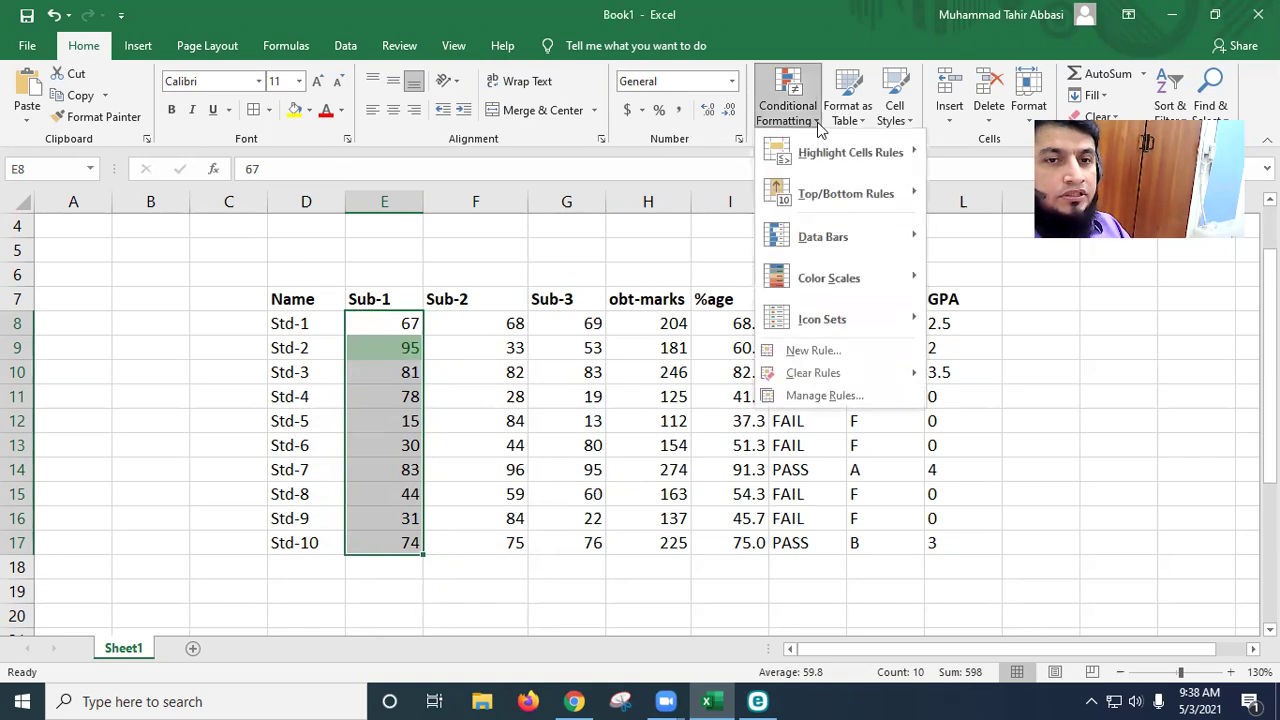
mouse_move(825, 190)
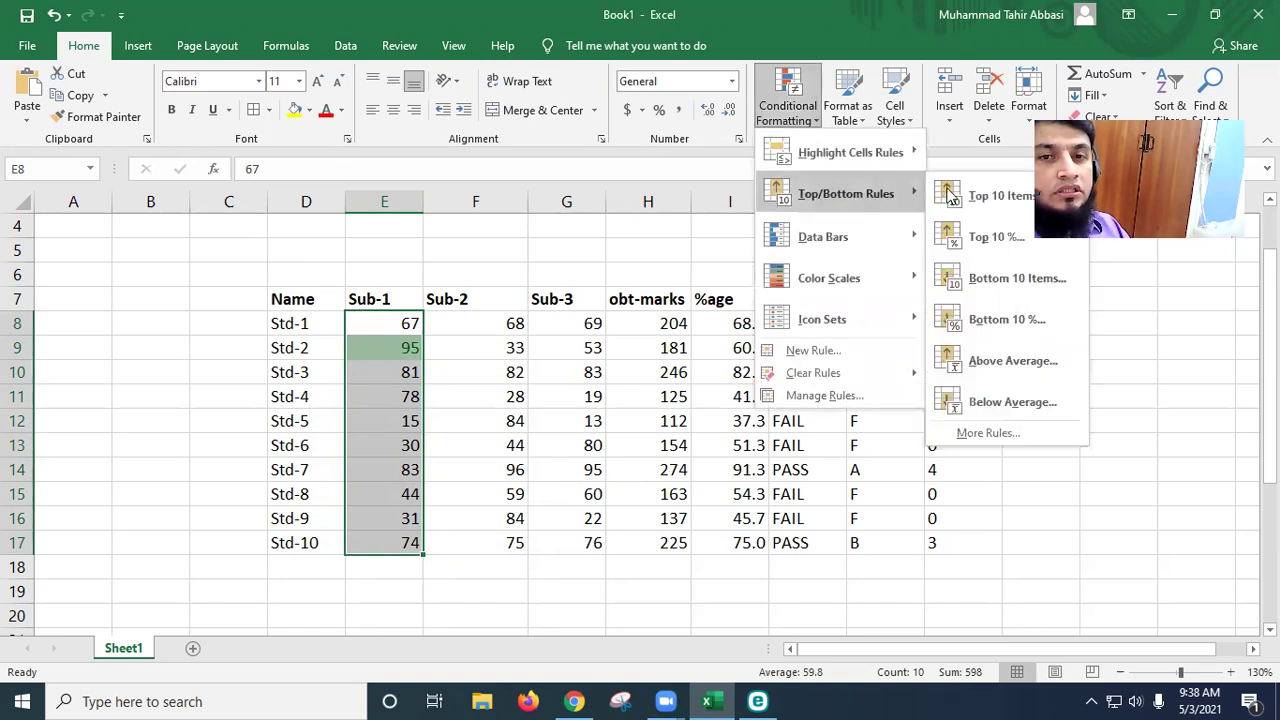
left_click(1017, 280)
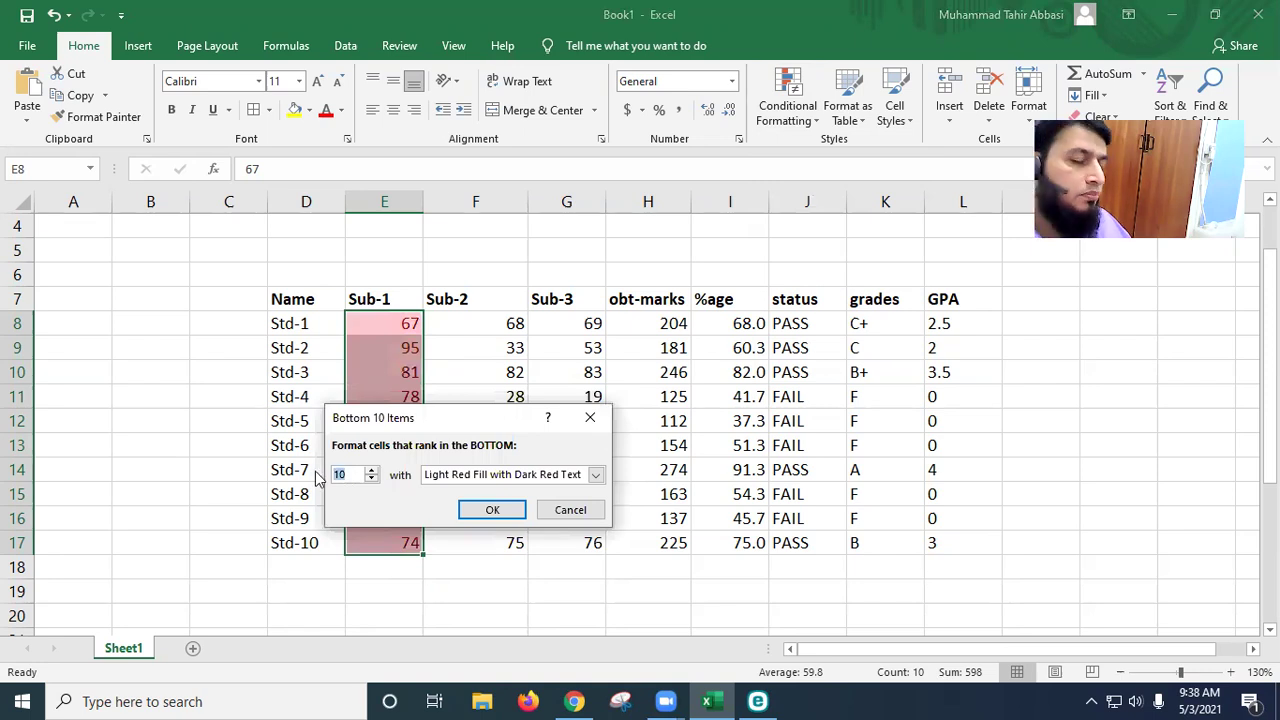
type("1")
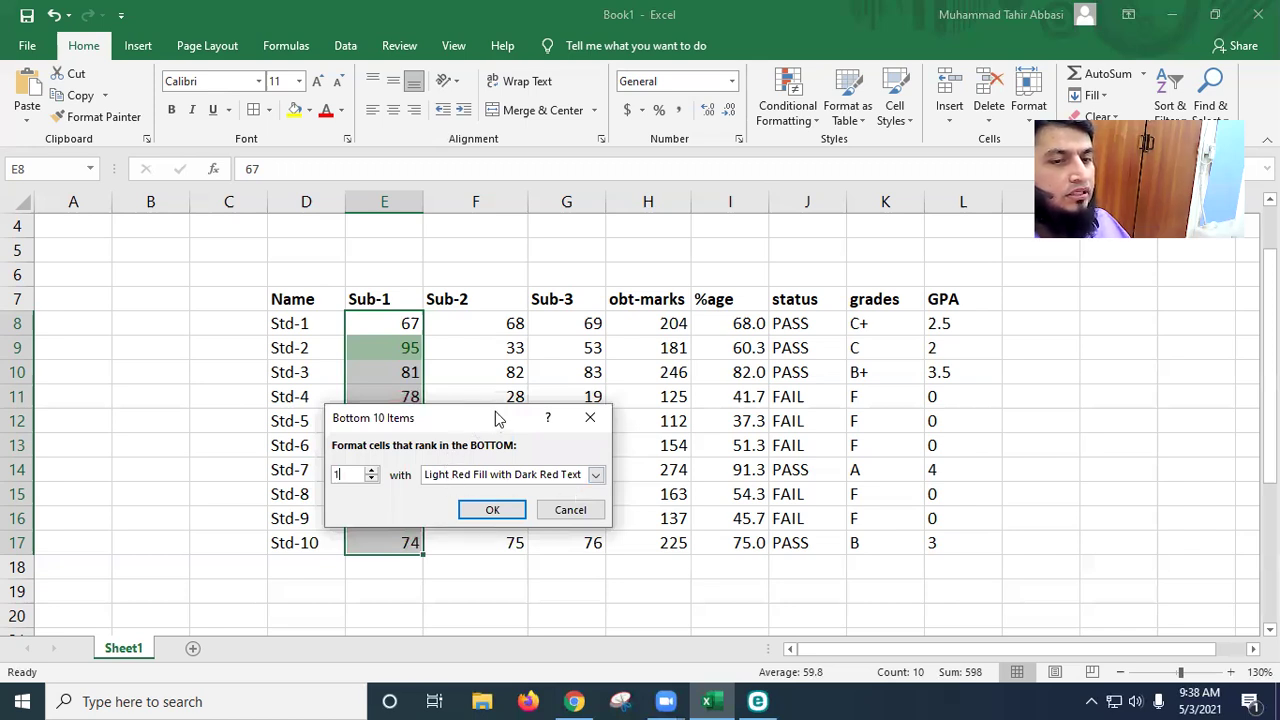
left_click_drag(396, 418, 360, 225)
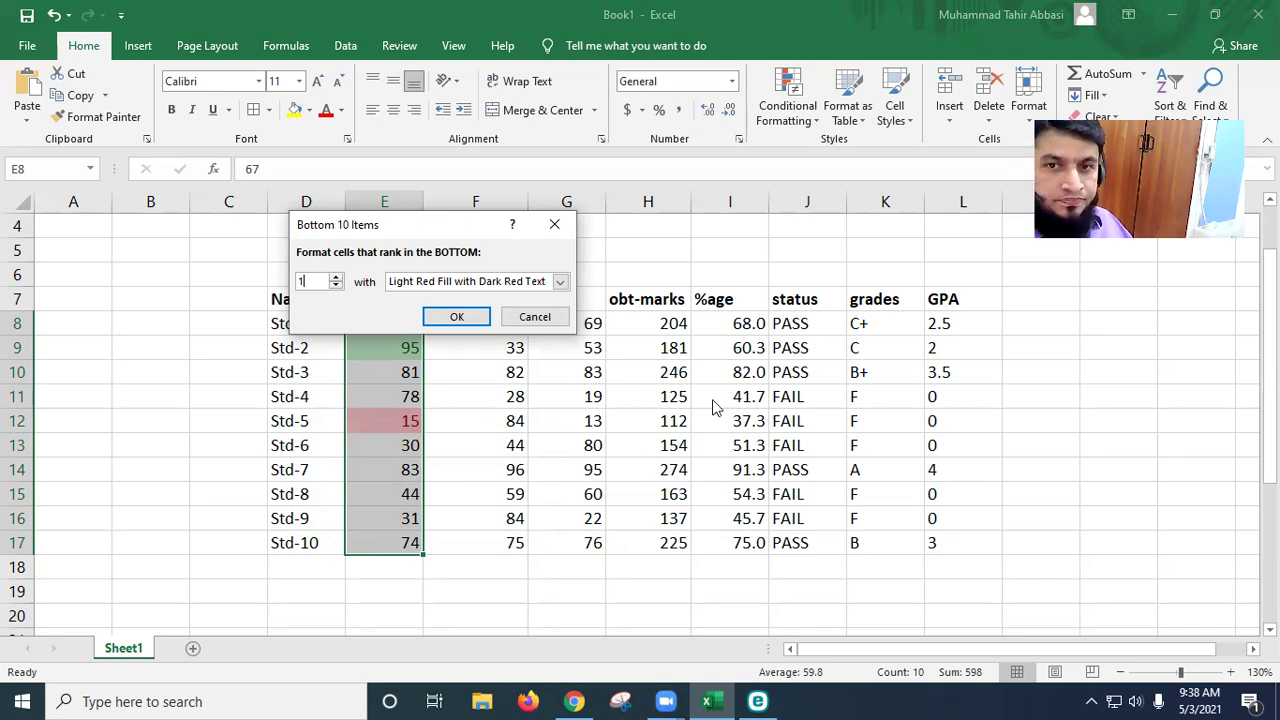
left_click_drag(443, 230, 712, 406)
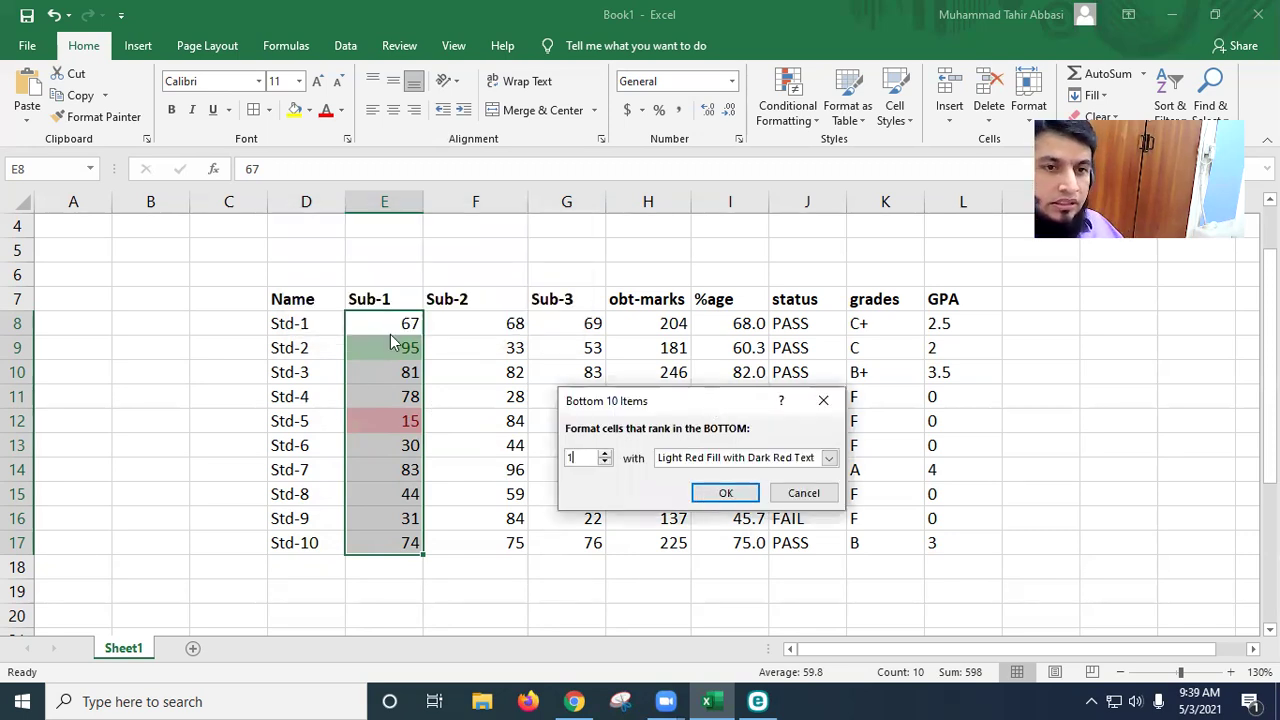
left_click(740, 498)
left_click(398, 428)
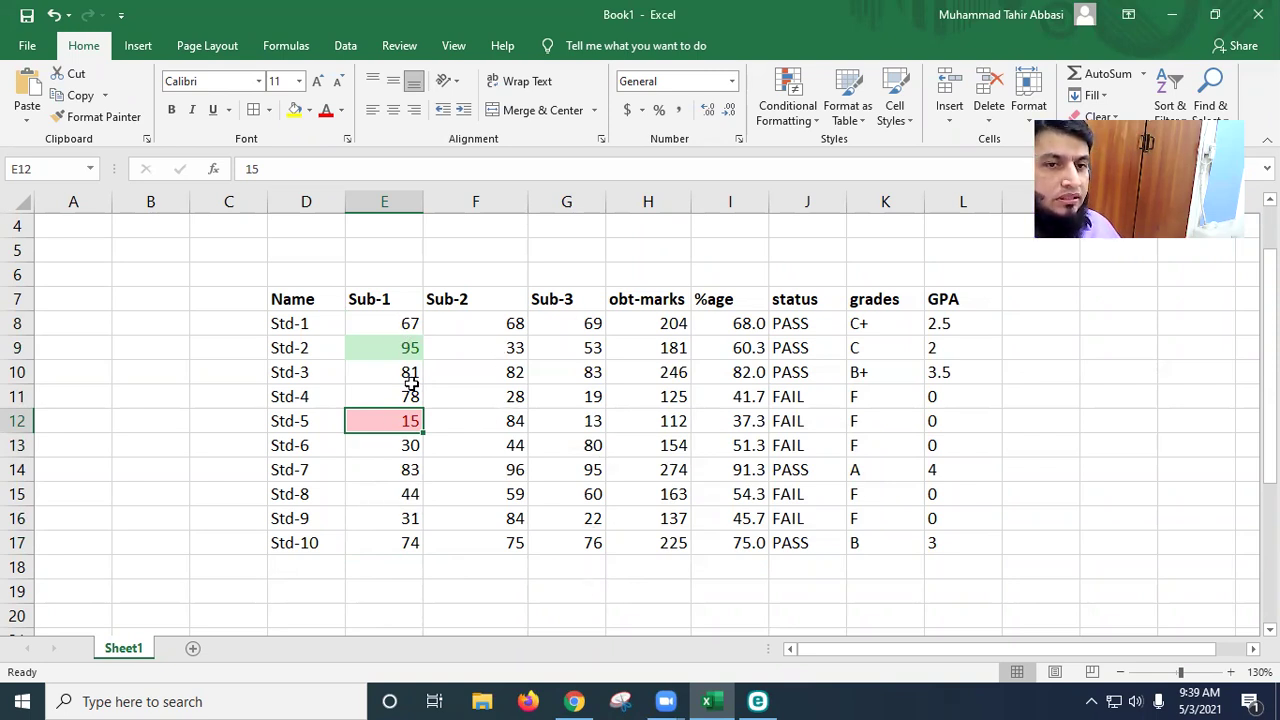
Step: Highlight the top 1 Sub-2 mark in F8:F17 using a Top 10 Items rule with Green Fill with Dark Green Text
left_click_drag(462, 320, 506, 542)
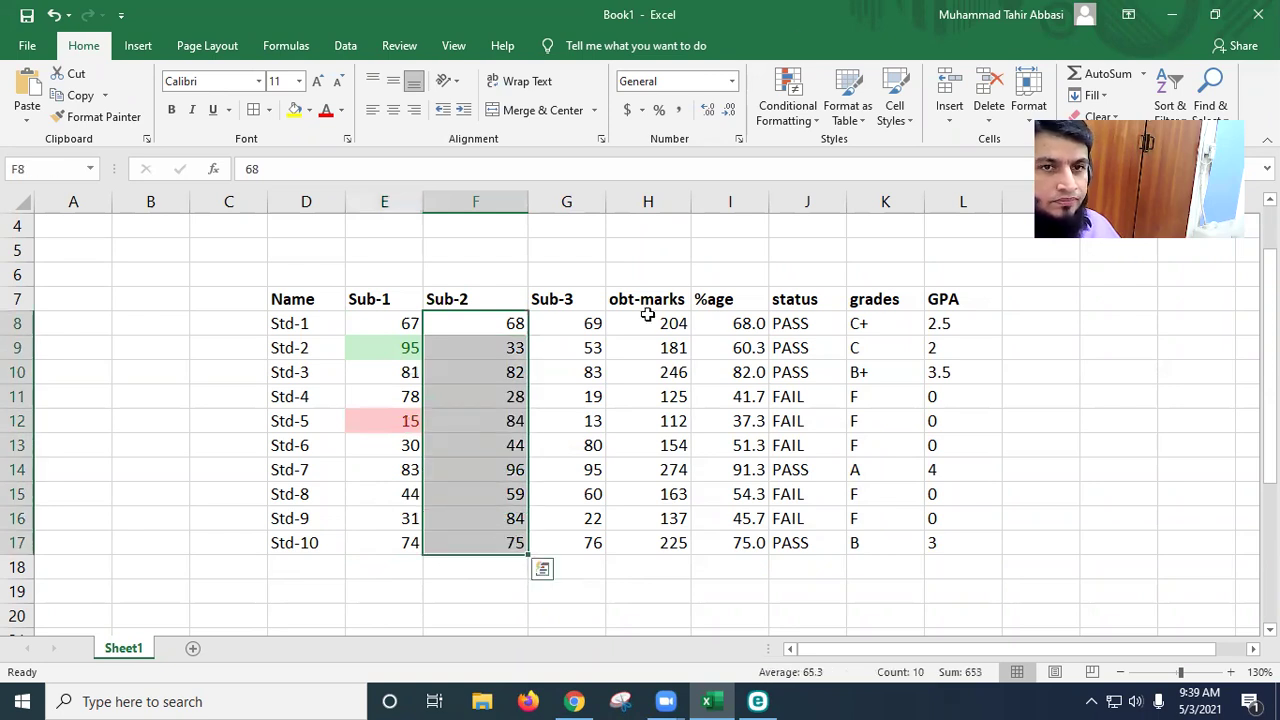
left_click(800, 112)
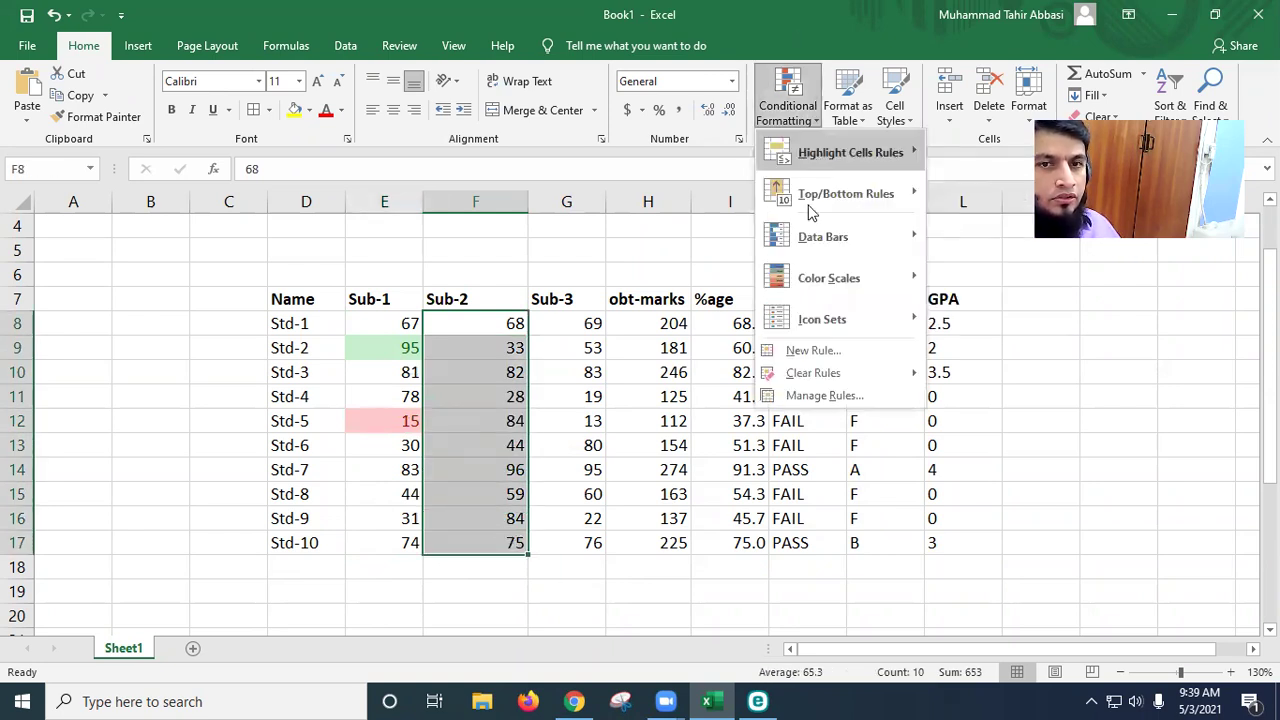
left_click(1001, 196)
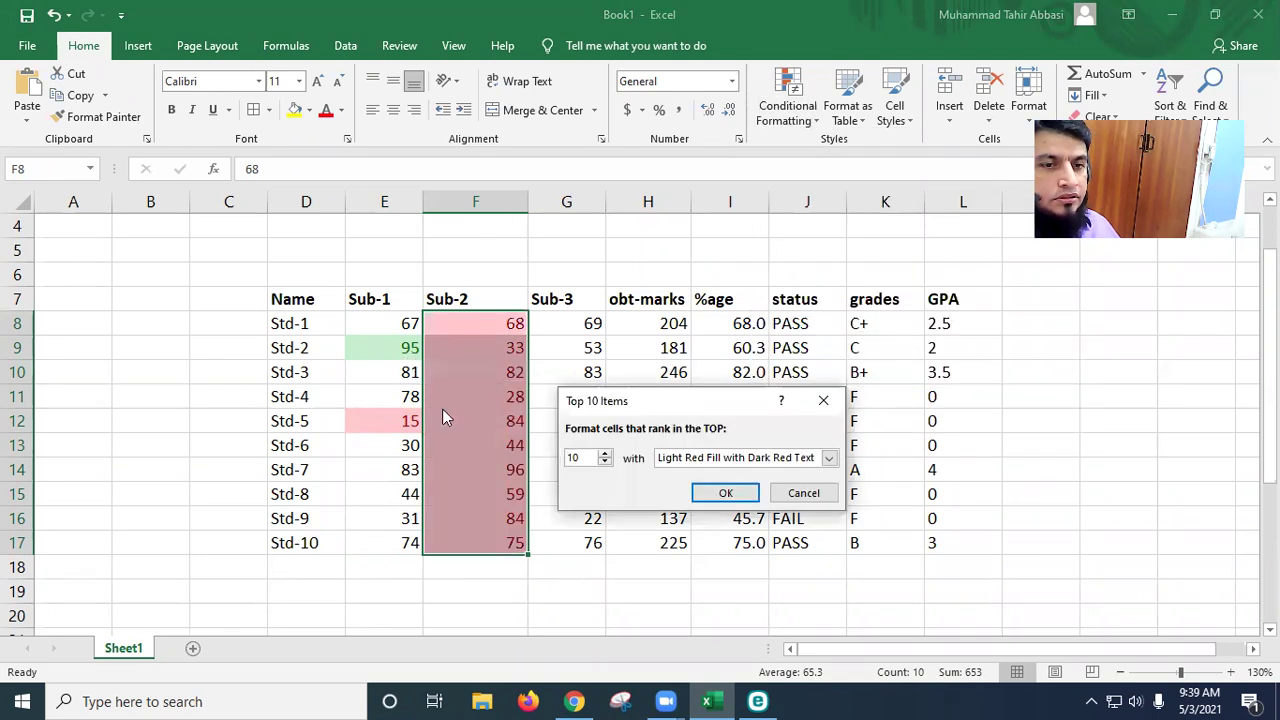
type("1")
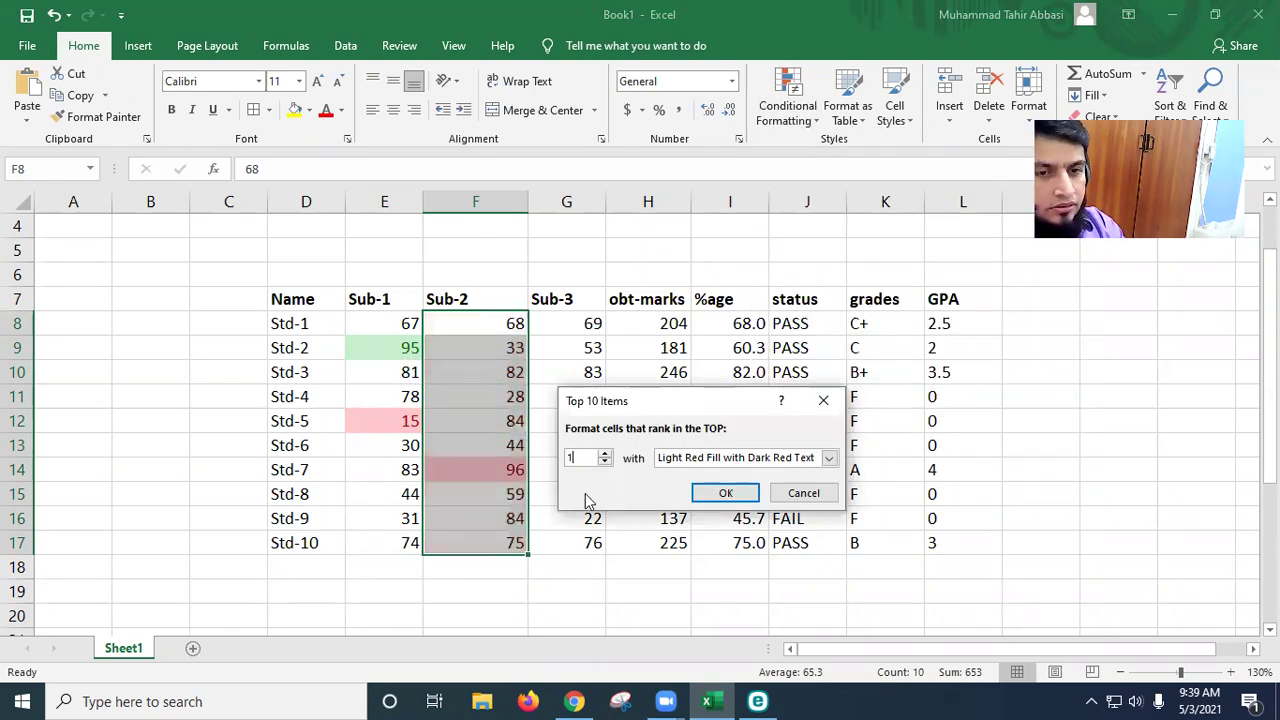
left_click(829, 457)
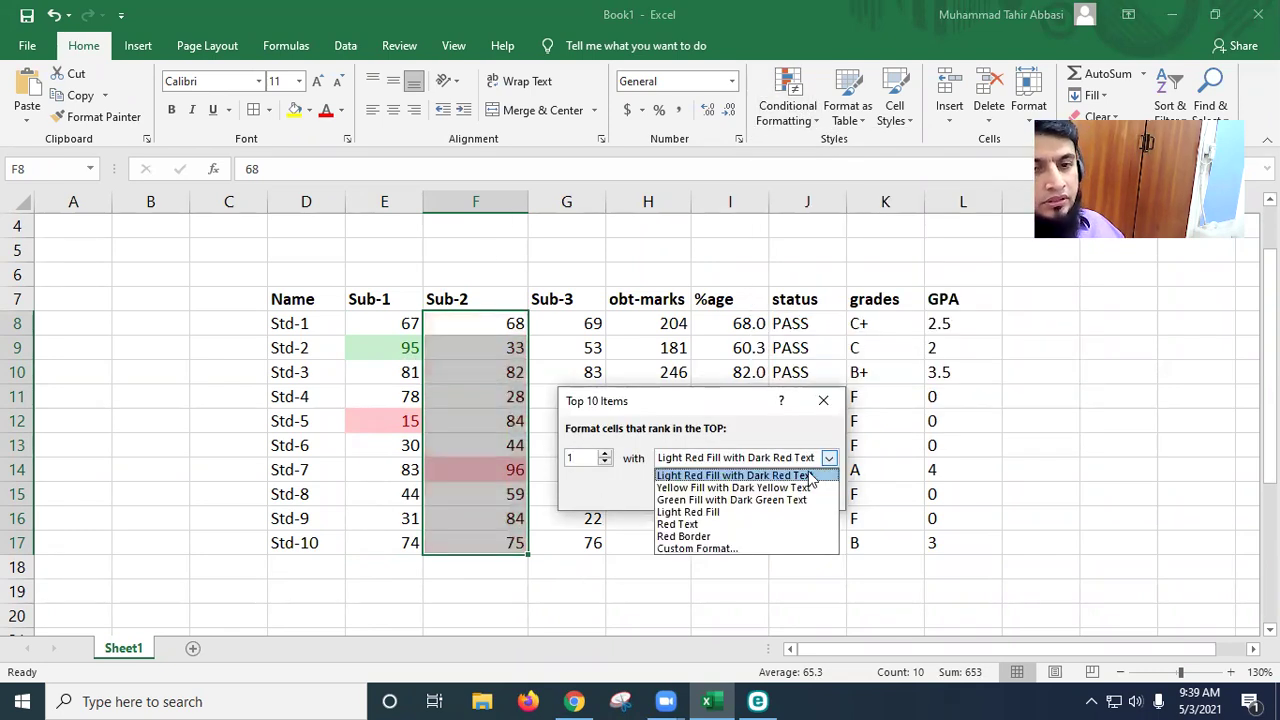
left_click(732, 500)
left_click(725, 496)
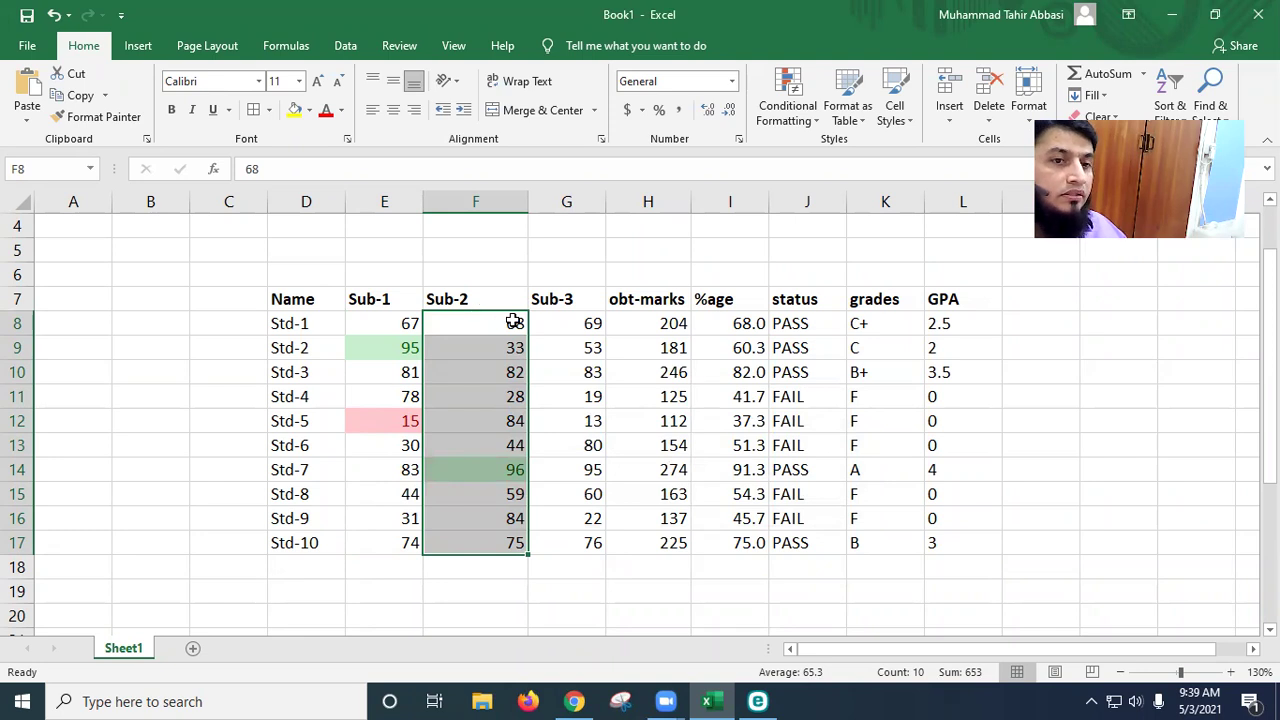
Step: Add a Bottom 10 Items conditional format to the Sub-2 marks in F8:F17, ranking the bottom 1 with Light Red Fill with Dark Red Text
left_click(815, 122)
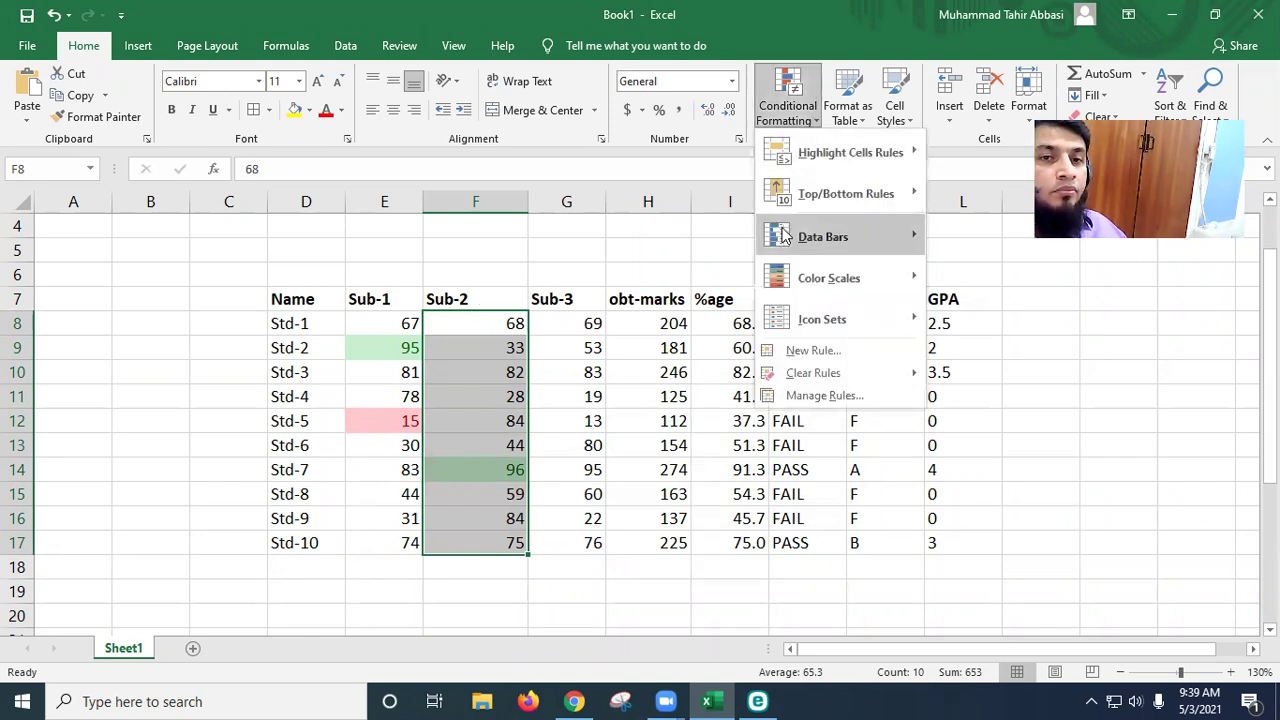
mouse_move(903, 198)
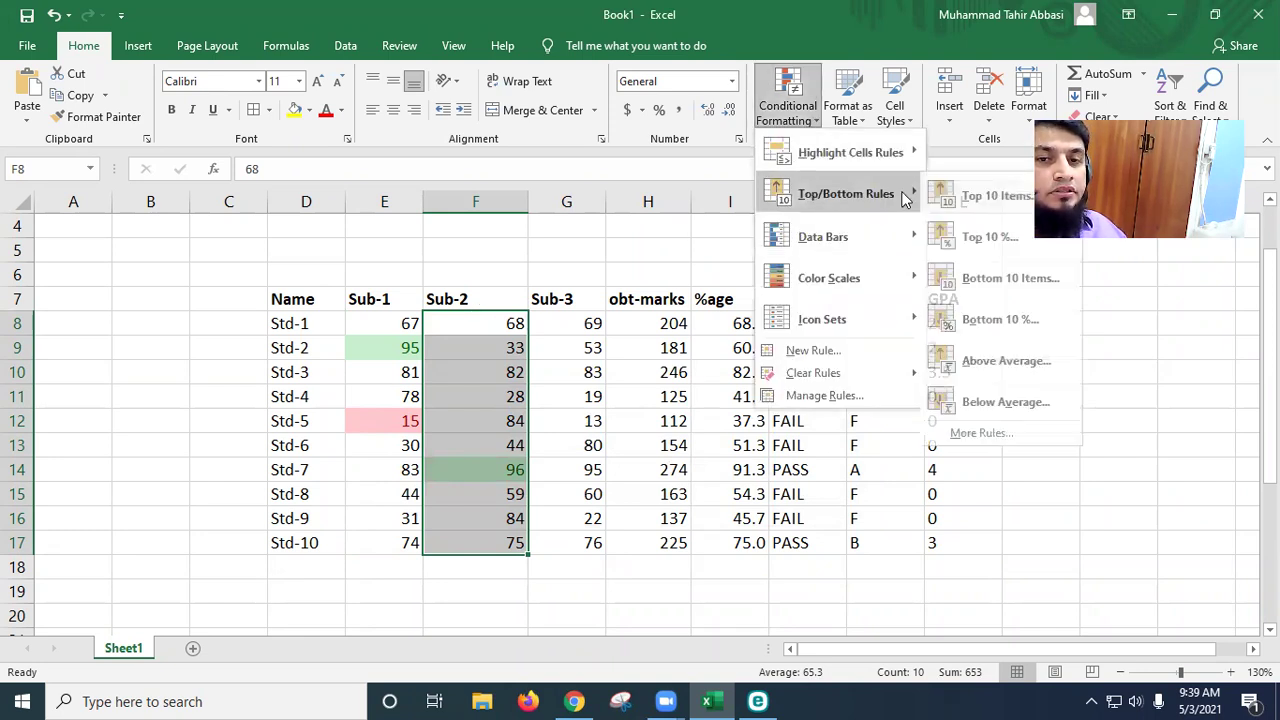
left_click(985, 280)
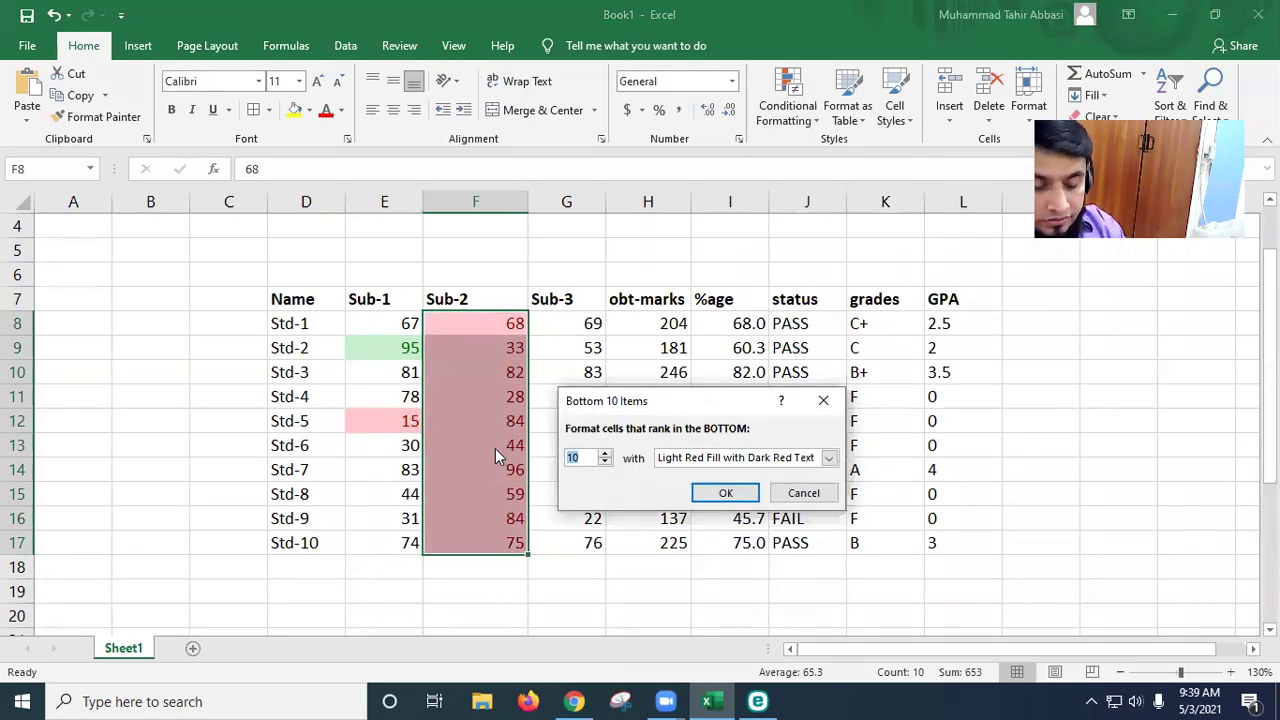
type("1")
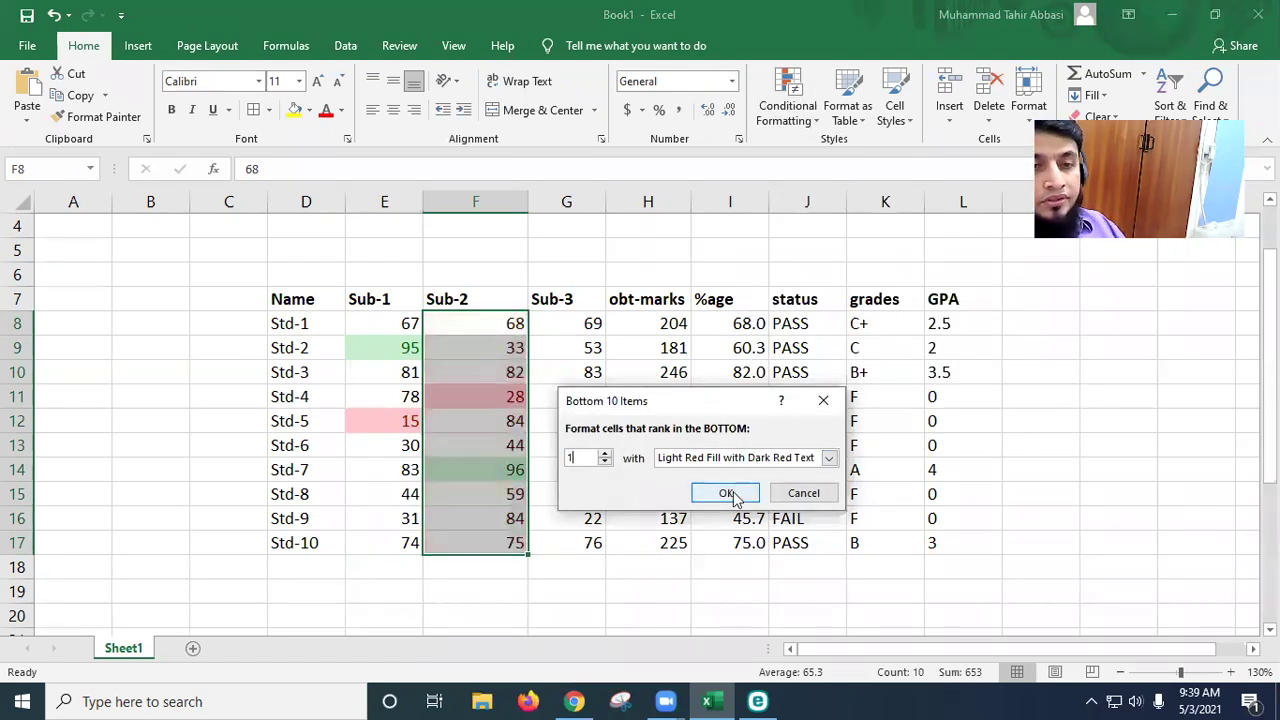
left_click(727, 494)
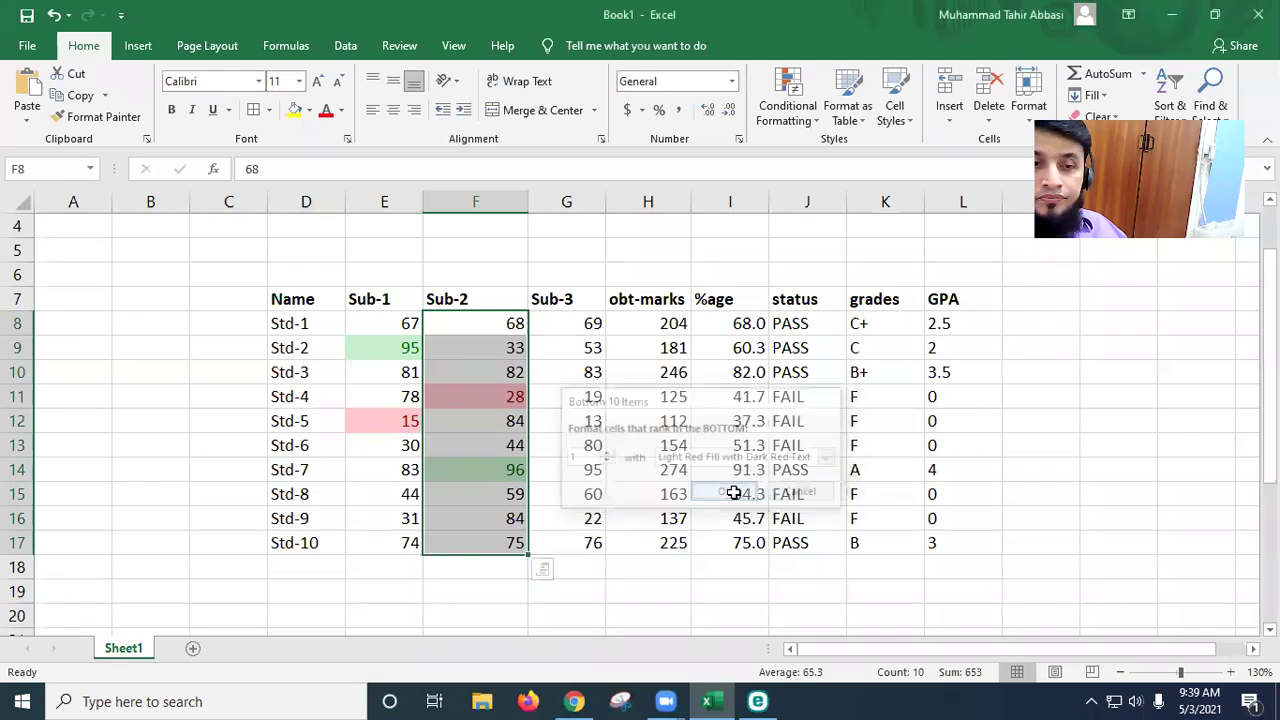
Step: Start a Top 10 Items conditional format on the Sub-3 marks in G8:G17, ranking the top 1
left_click_drag(560, 323, 572, 542)
left_click(810, 126)
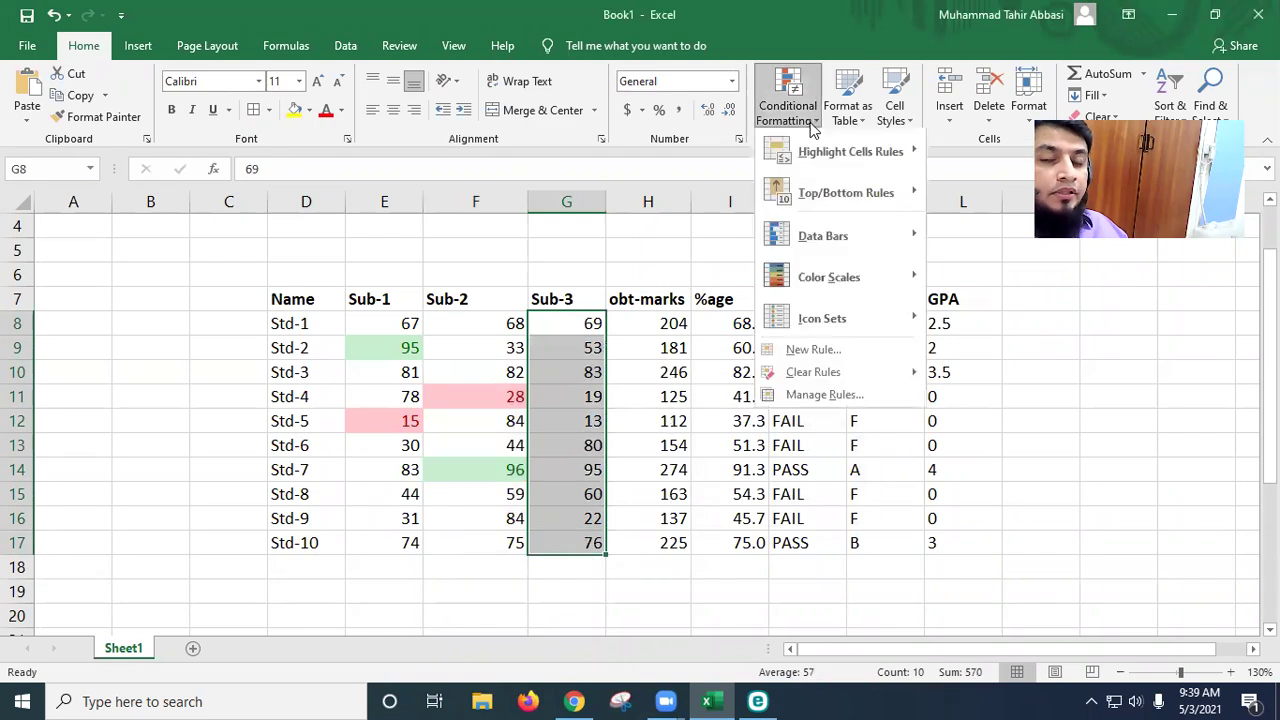
mouse_move(815, 200)
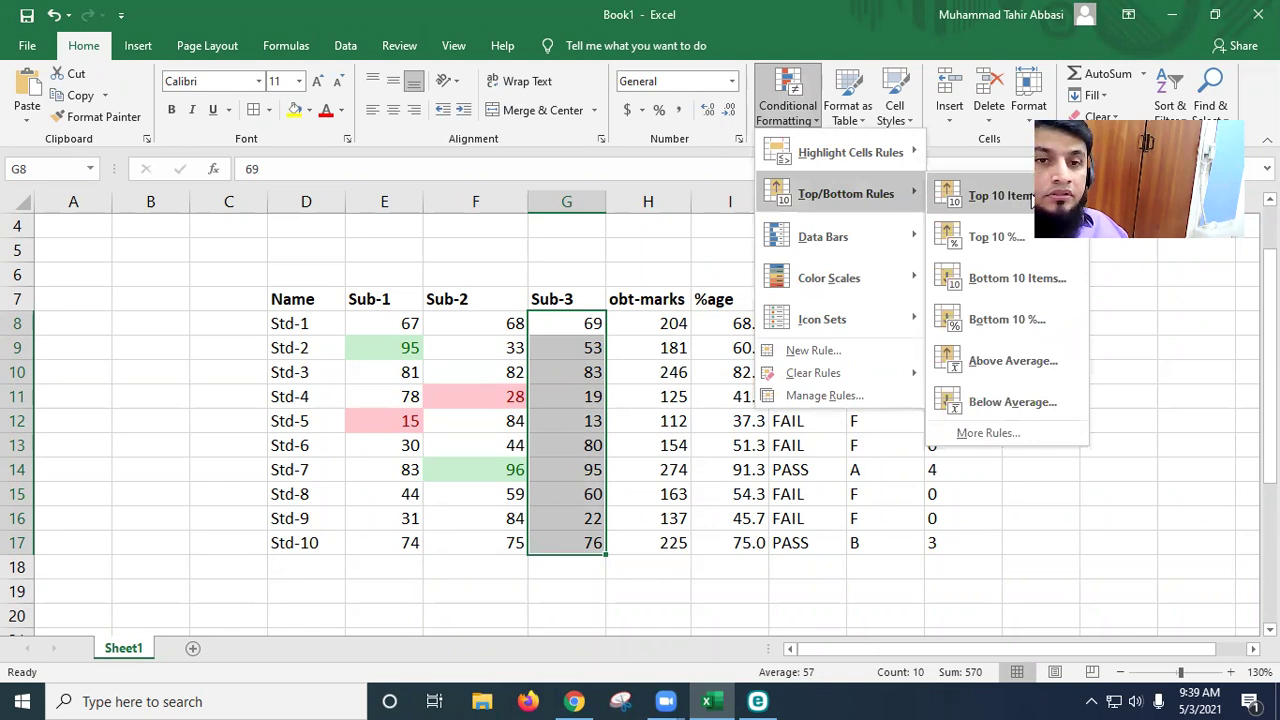
left_click(1000, 196)
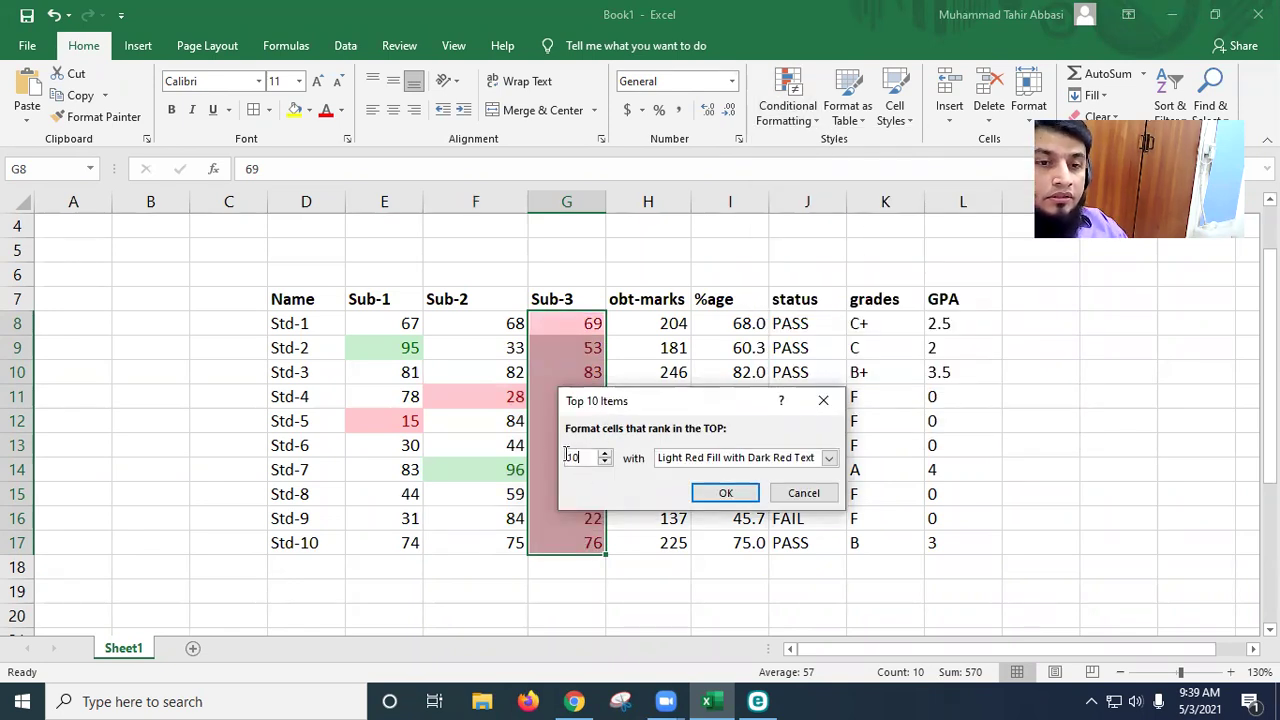
key("BackSpace")
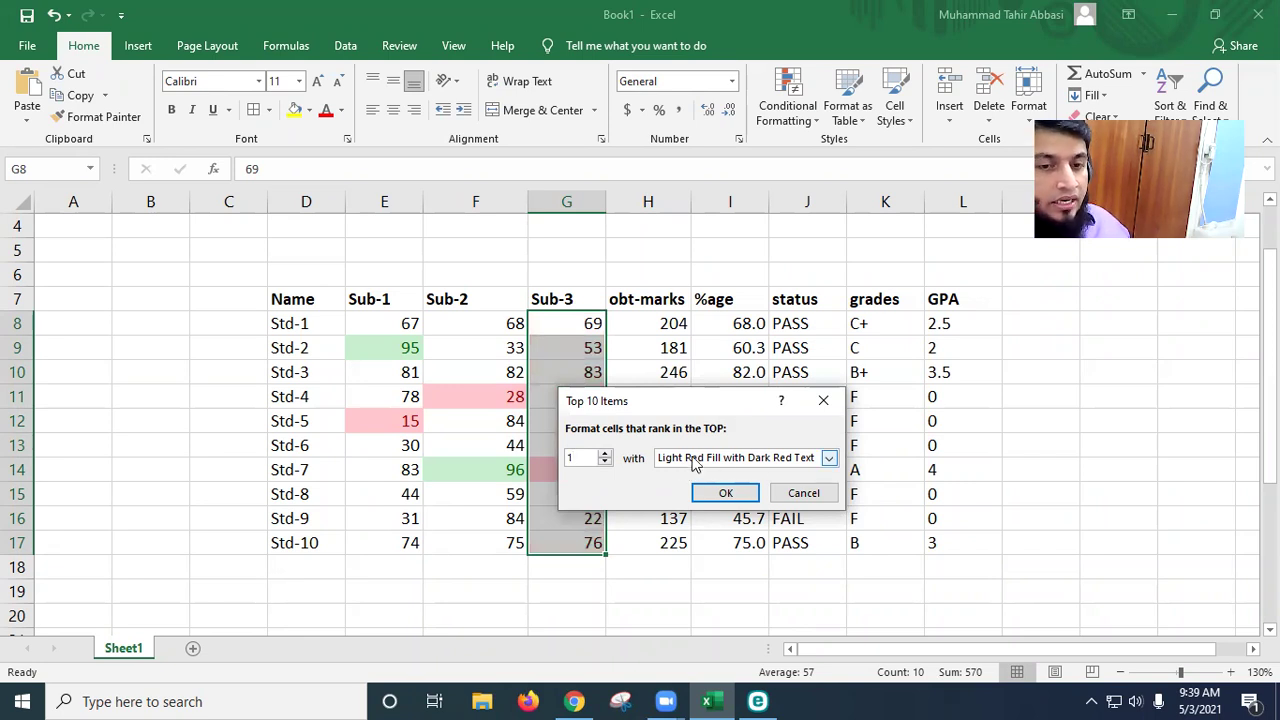
Step: Give the Sub-3 top 1 rule a custom format with a bright green fill from the standard colors and apply it
left_click(830, 458)
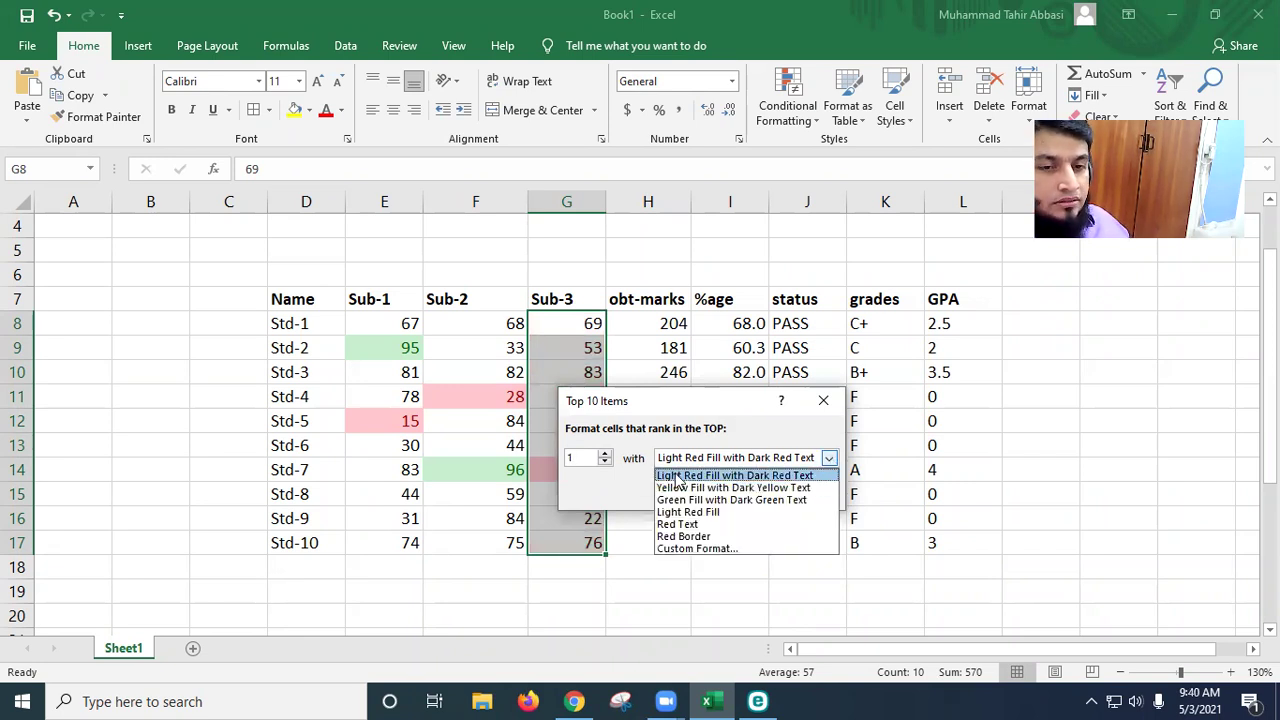
left_click(700, 550)
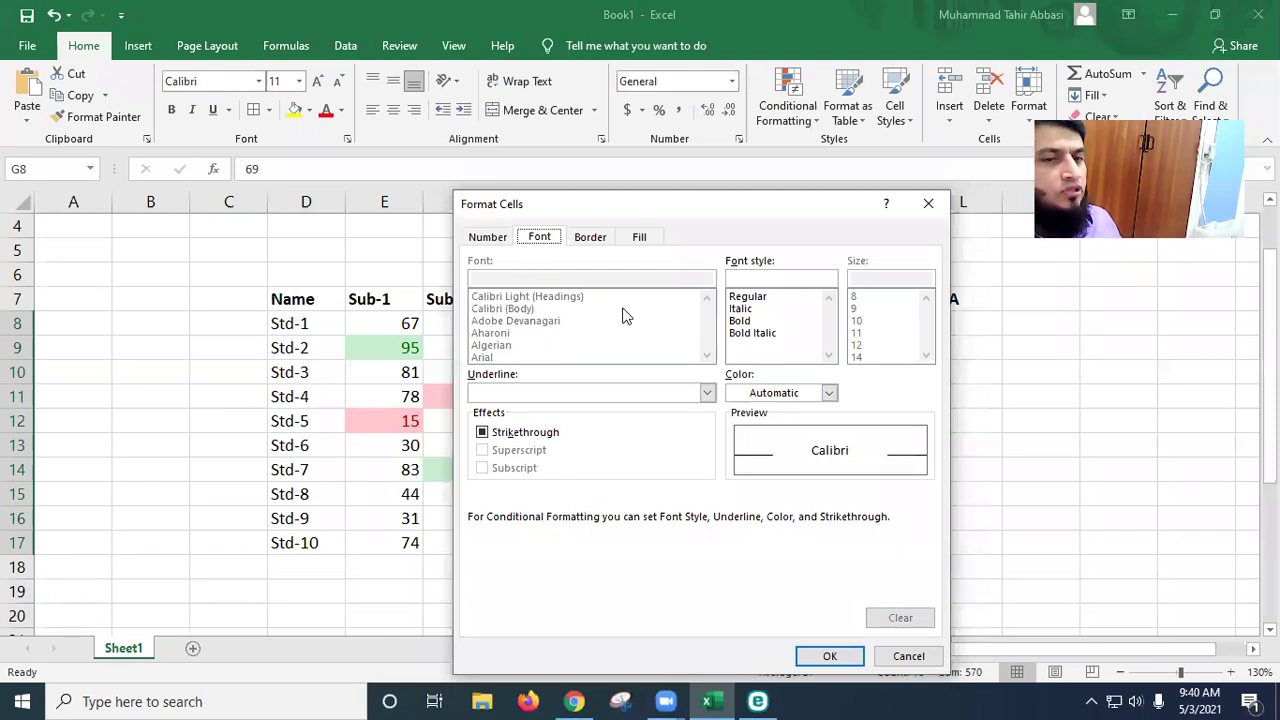
left_click(640, 240)
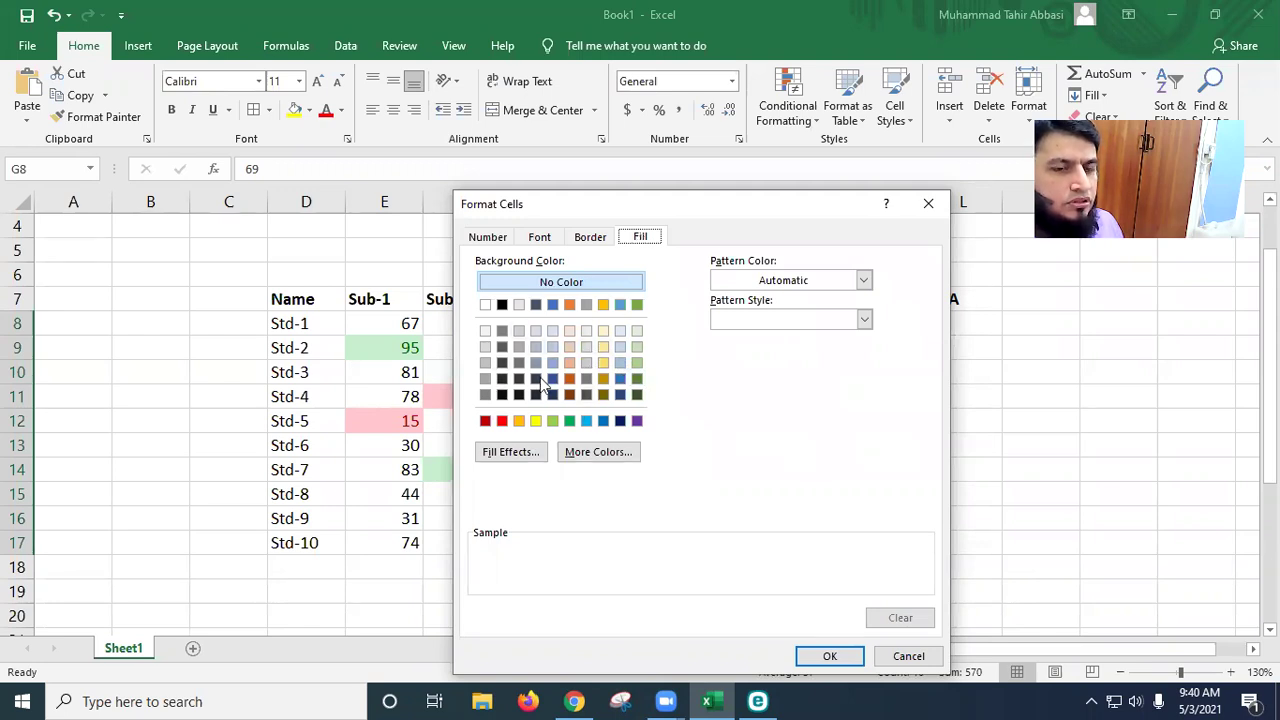
left_click(603, 456)
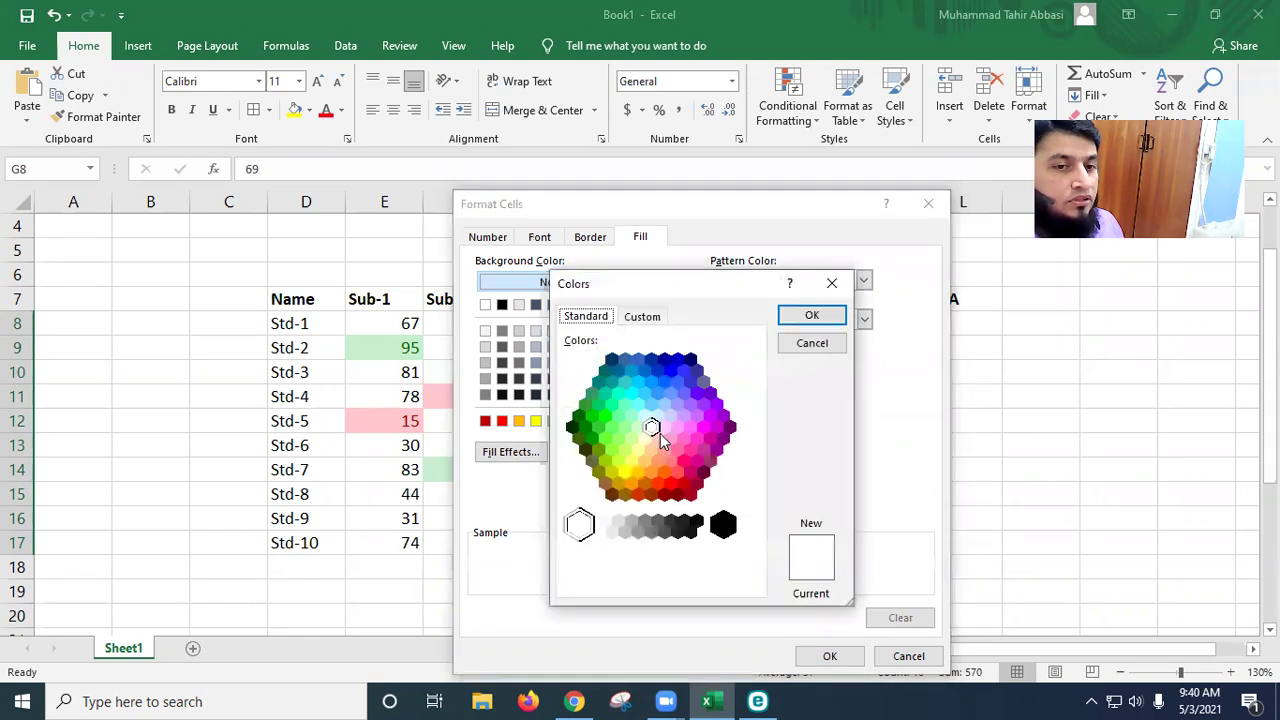
left_click(605, 418)
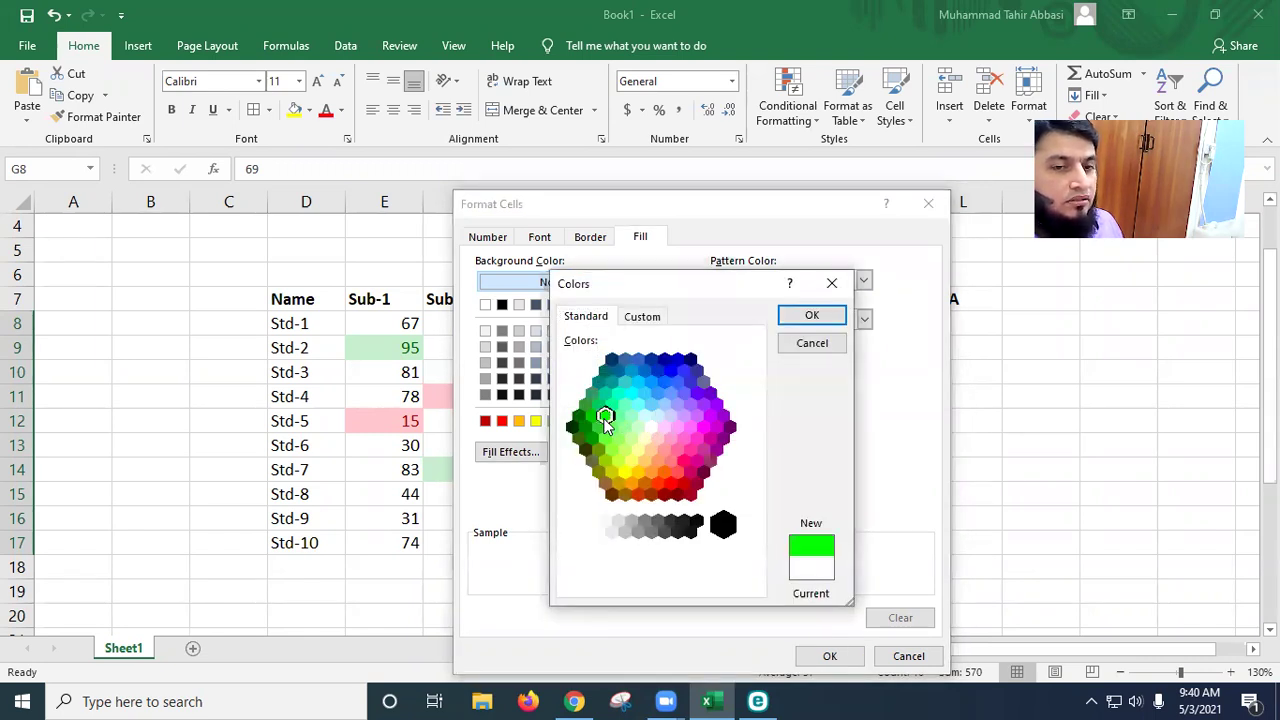
left_click(809, 317)
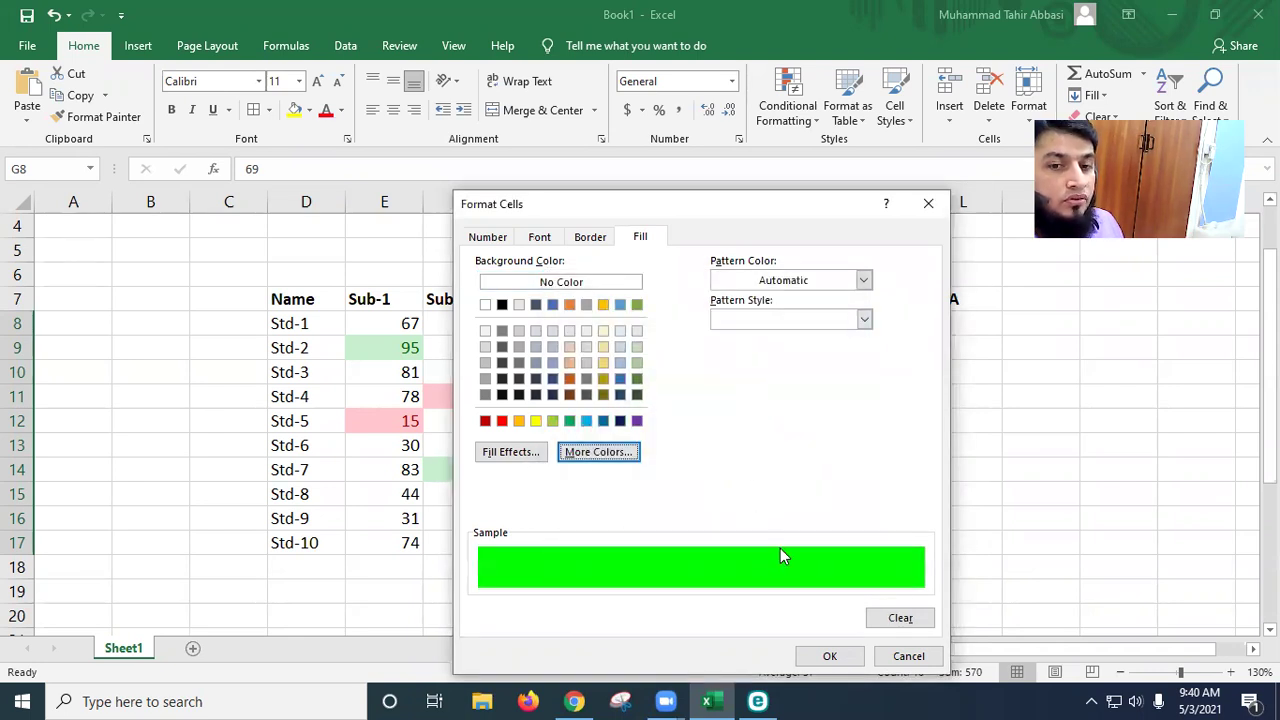
left_click(831, 655)
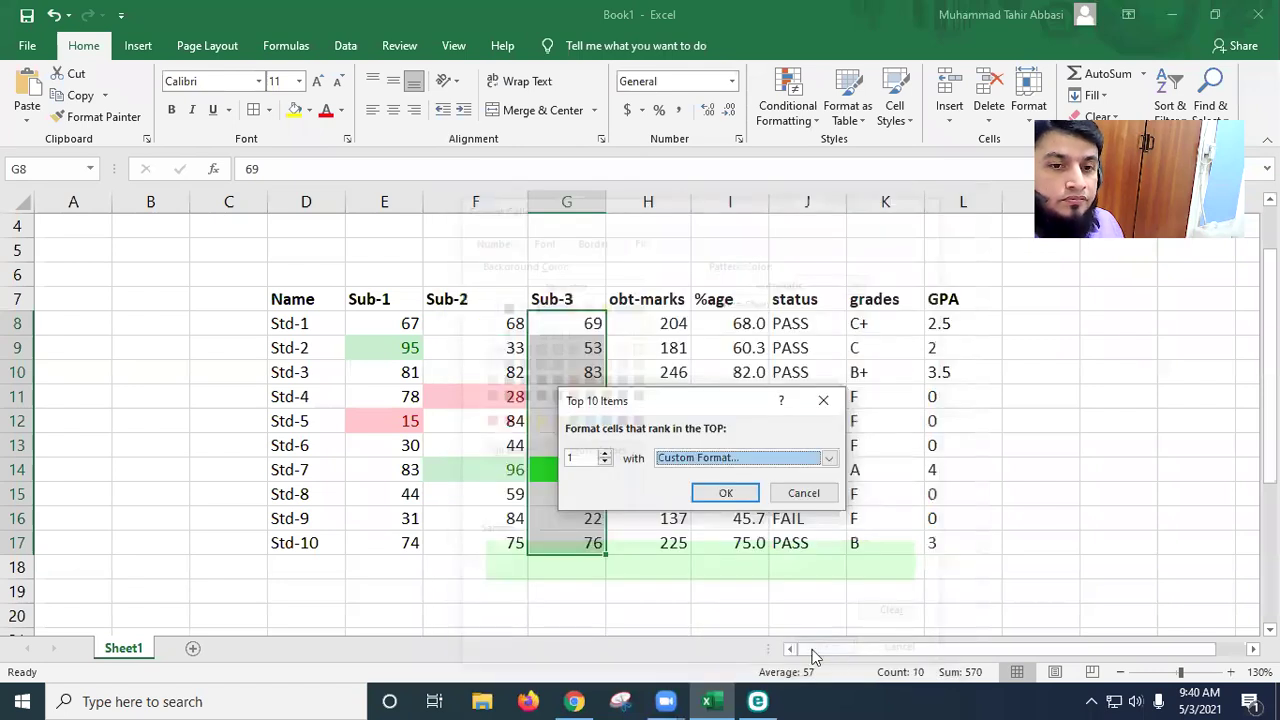
left_click(723, 494)
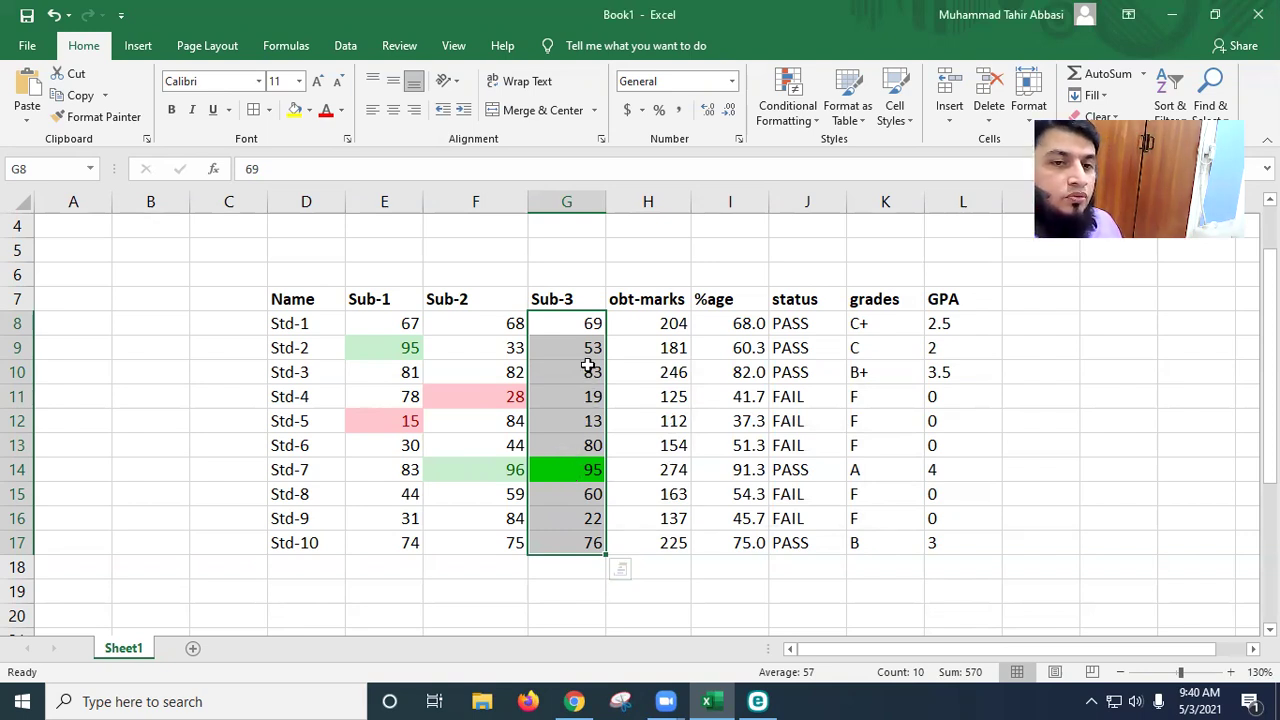
Step: Highlight the bottom 1 Sub-3 mark in G8:G17 using a Bottom 10 Items rule with Light Red Fill with Dark Red Text
left_click_drag(586, 370, 586, 396)
left_click_drag(562, 329, 577, 540)
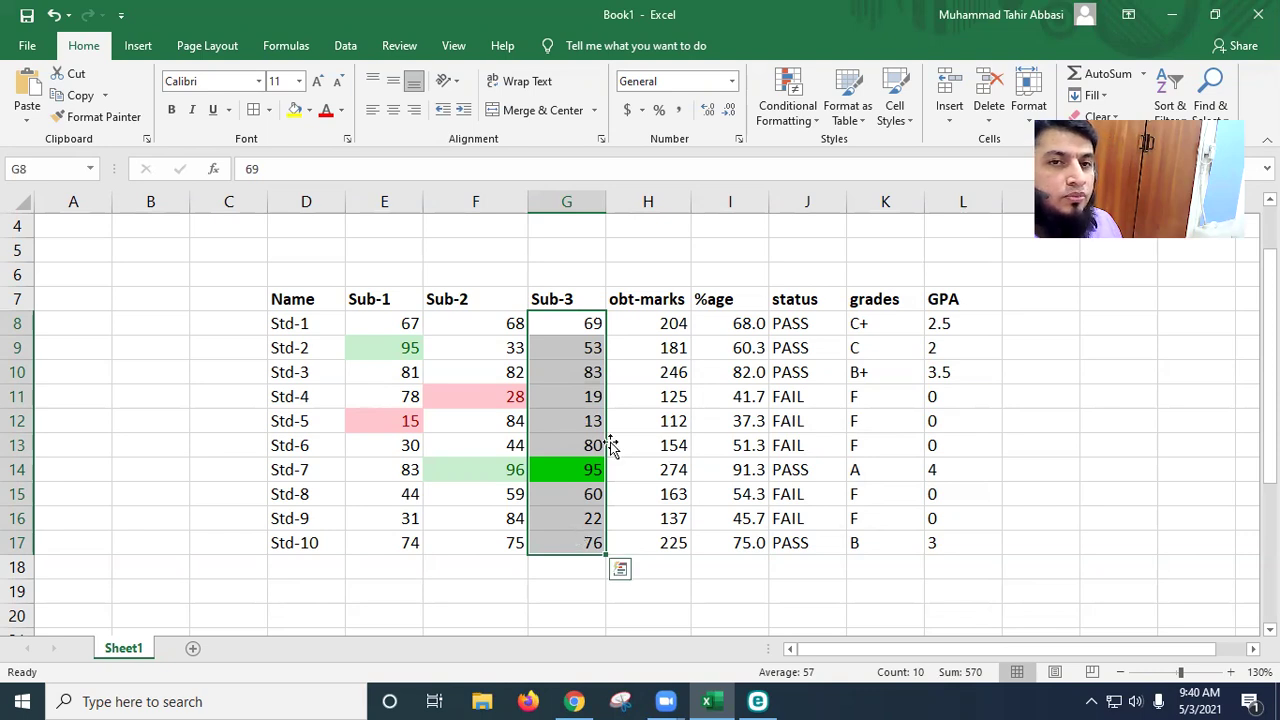
left_click(822, 122)
mouse_move(826, 195)
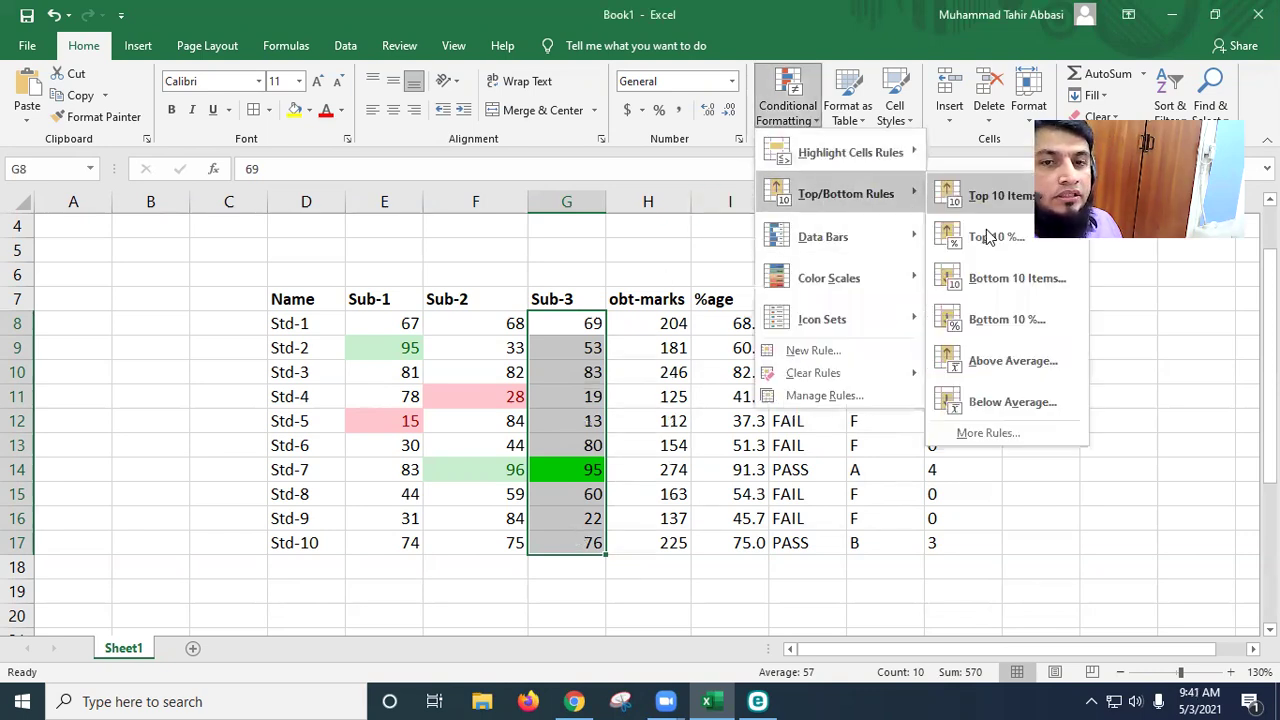
left_click(985, 279)
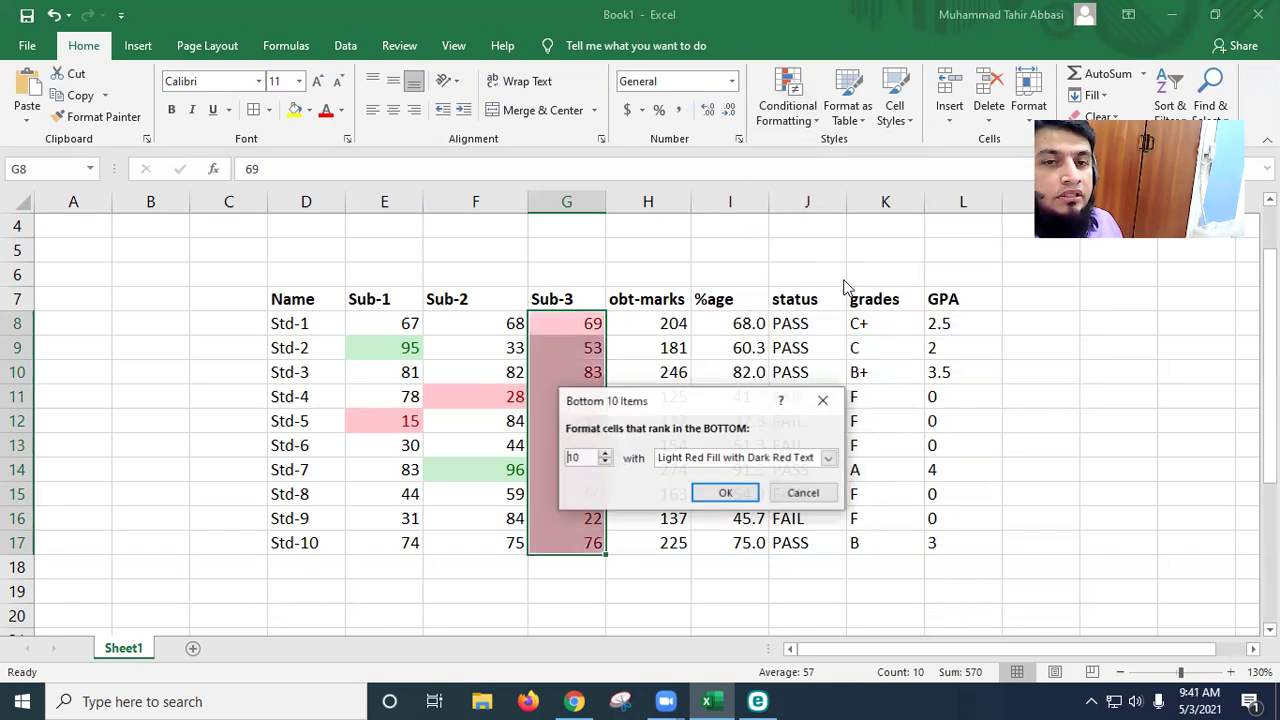
double_click(549, 452)
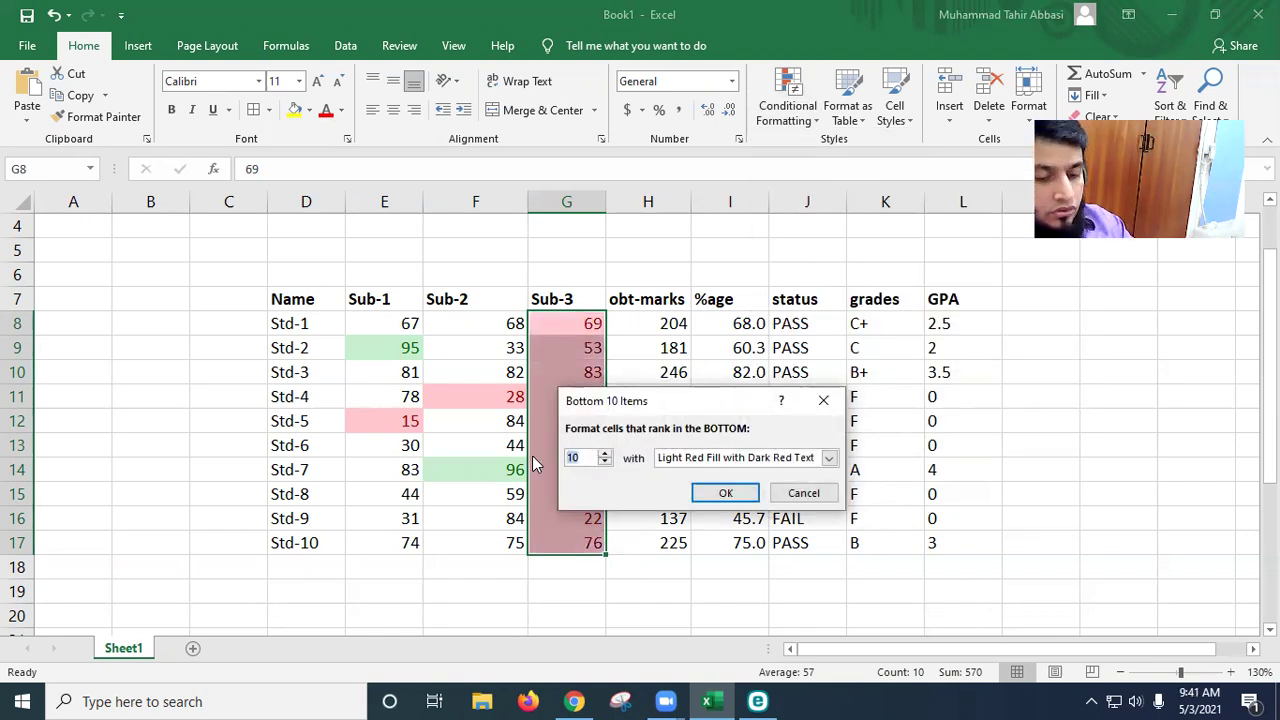
type("1")
left_click(703, 460)
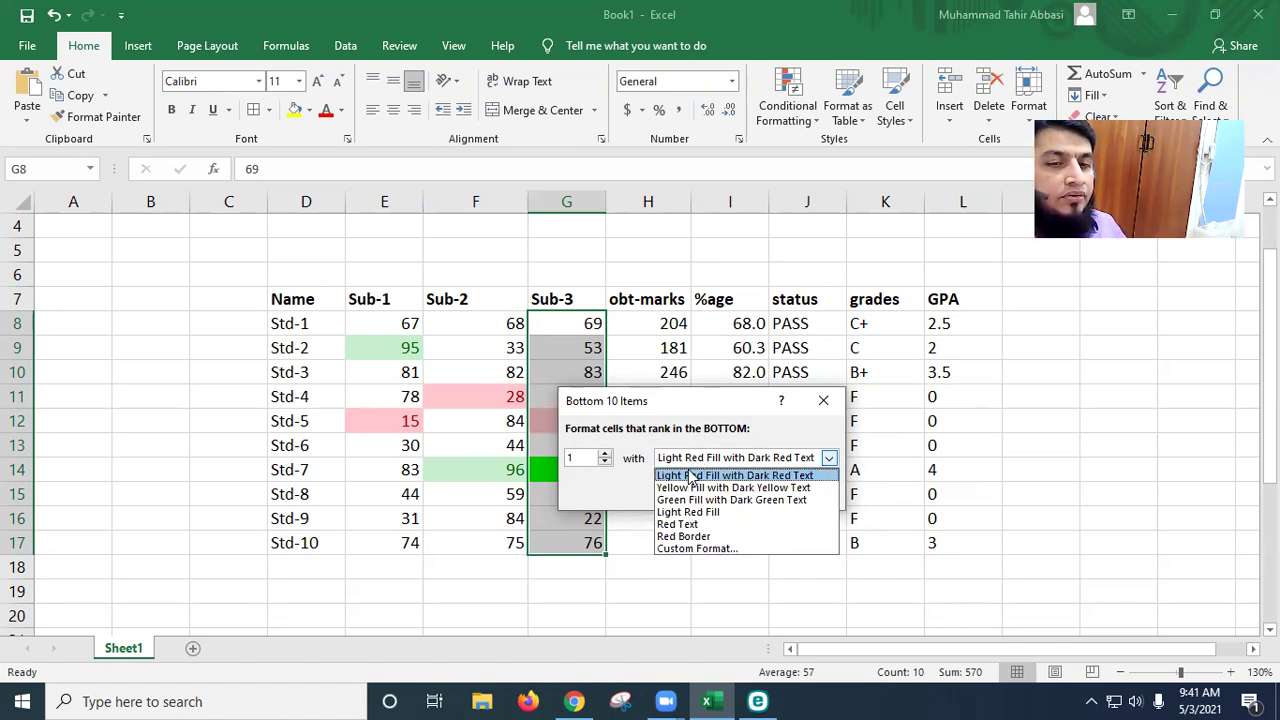
left_click(690, 477)
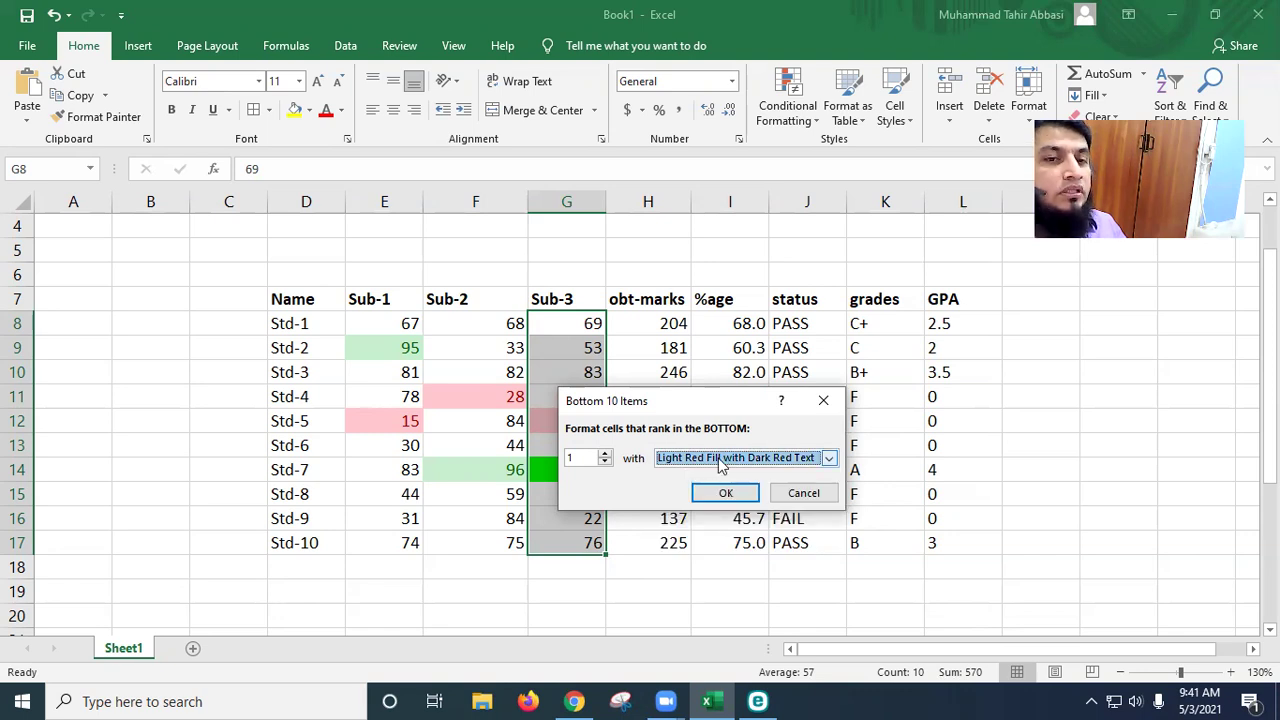
left_click(828, 457)
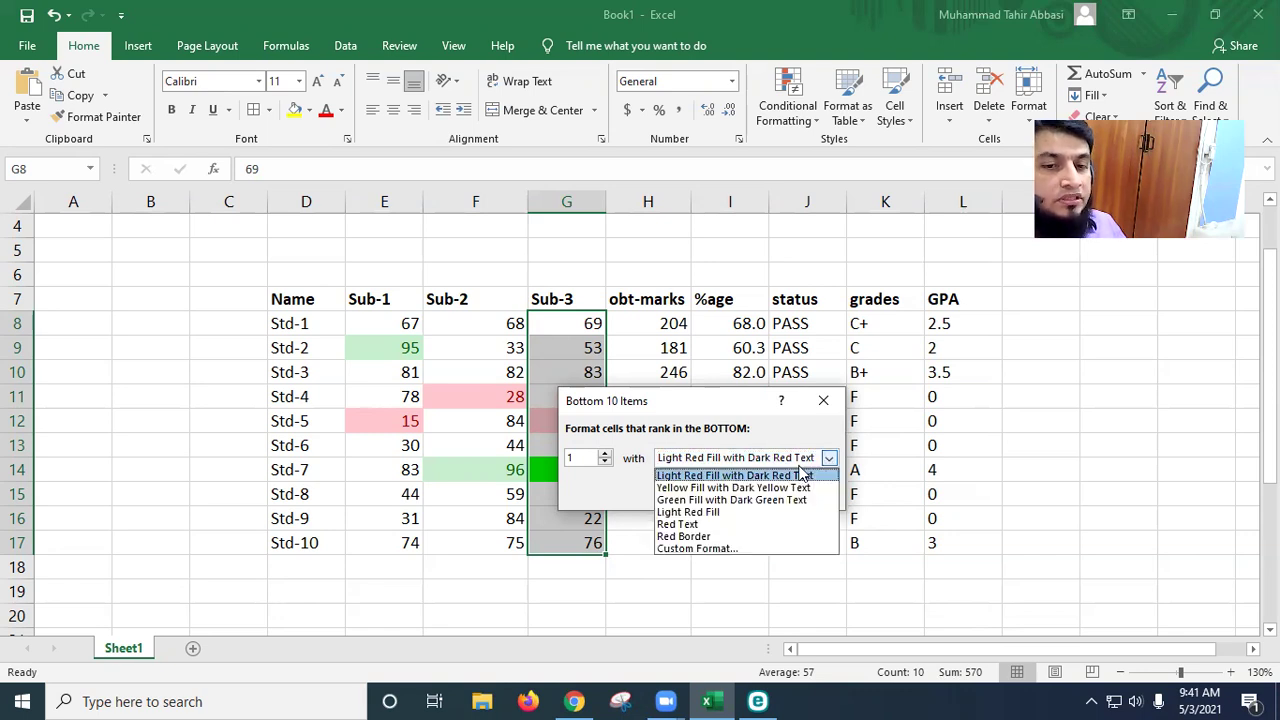
left_click(743, 460)
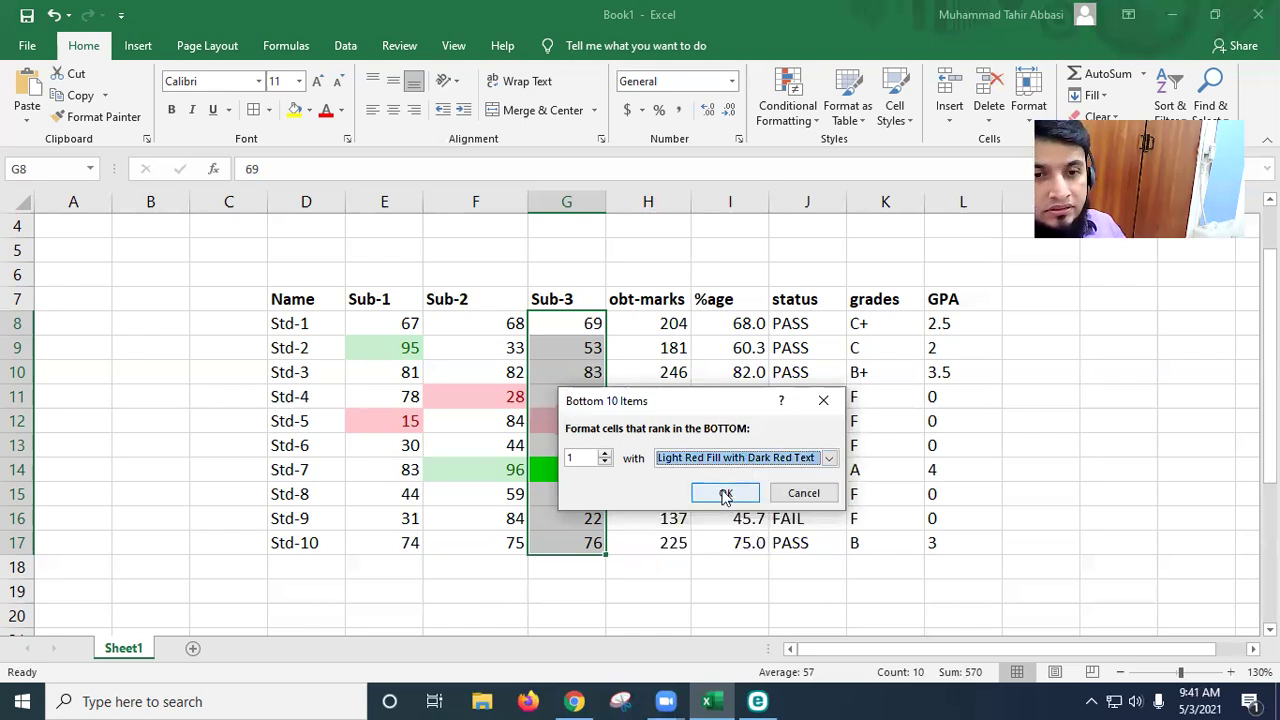
left_click(725, 494)
left_click(590, 376)
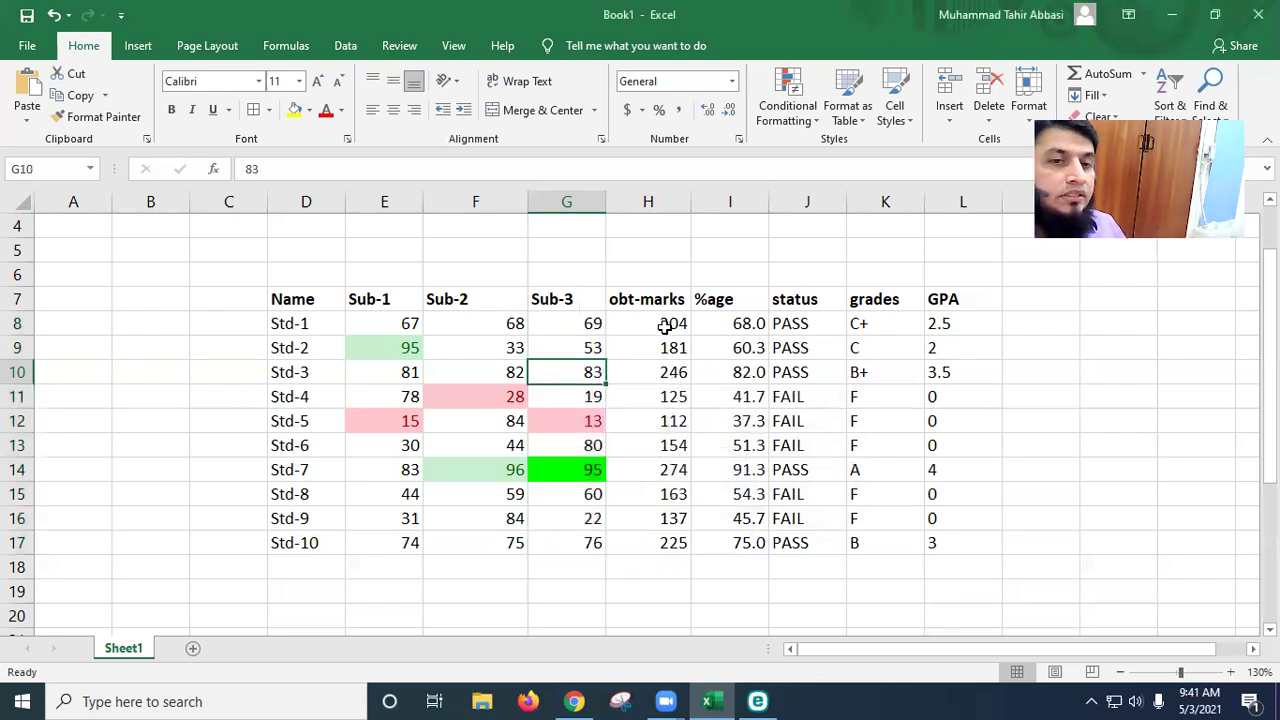
left_click(664, 327)
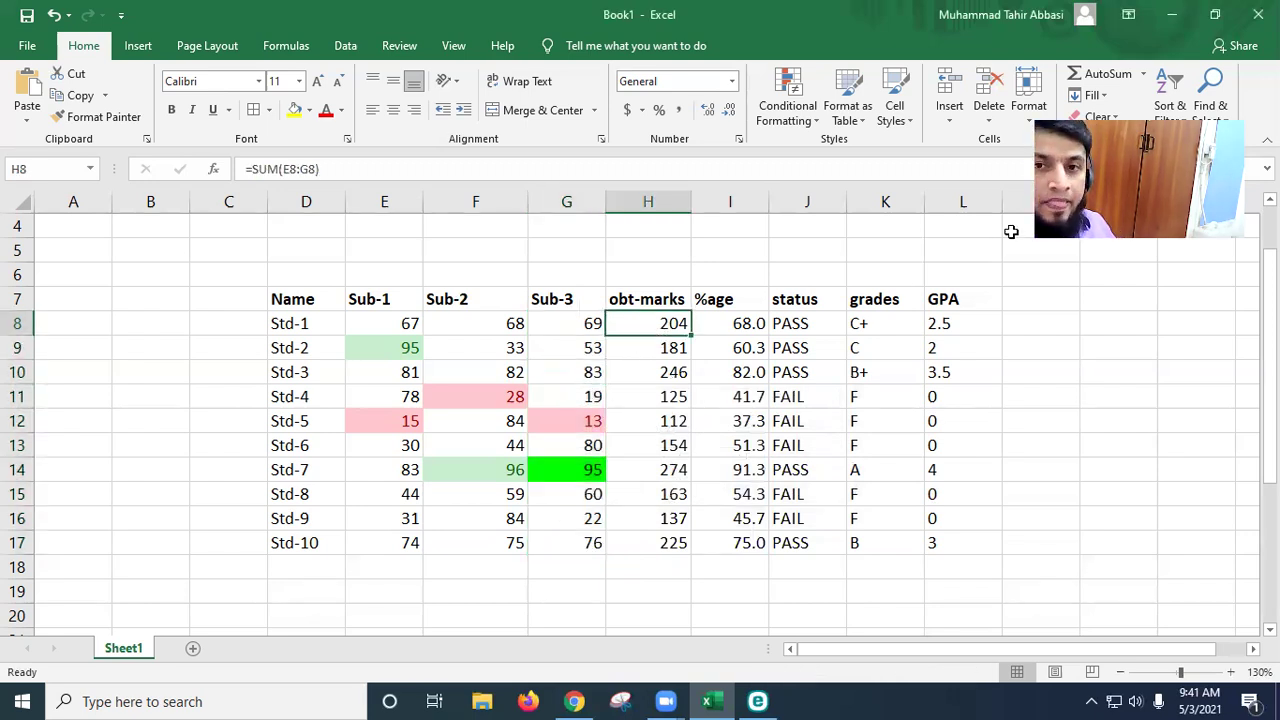
left_click(740, 699)
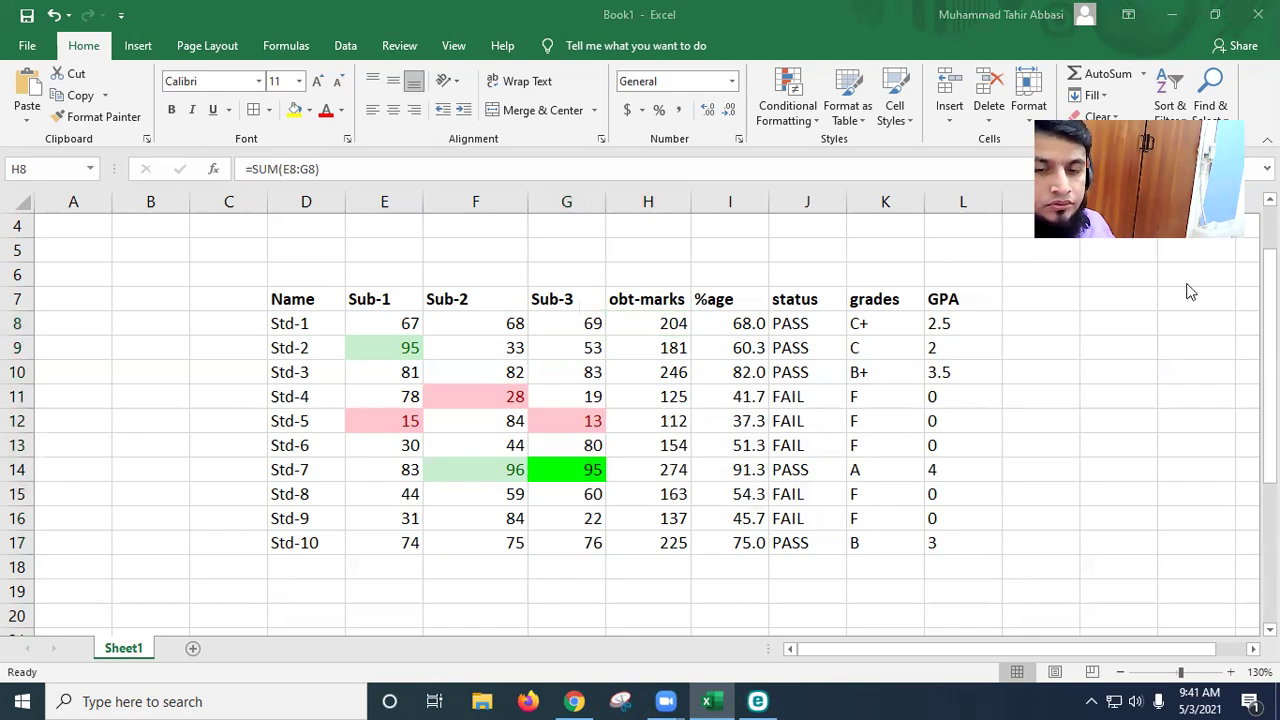